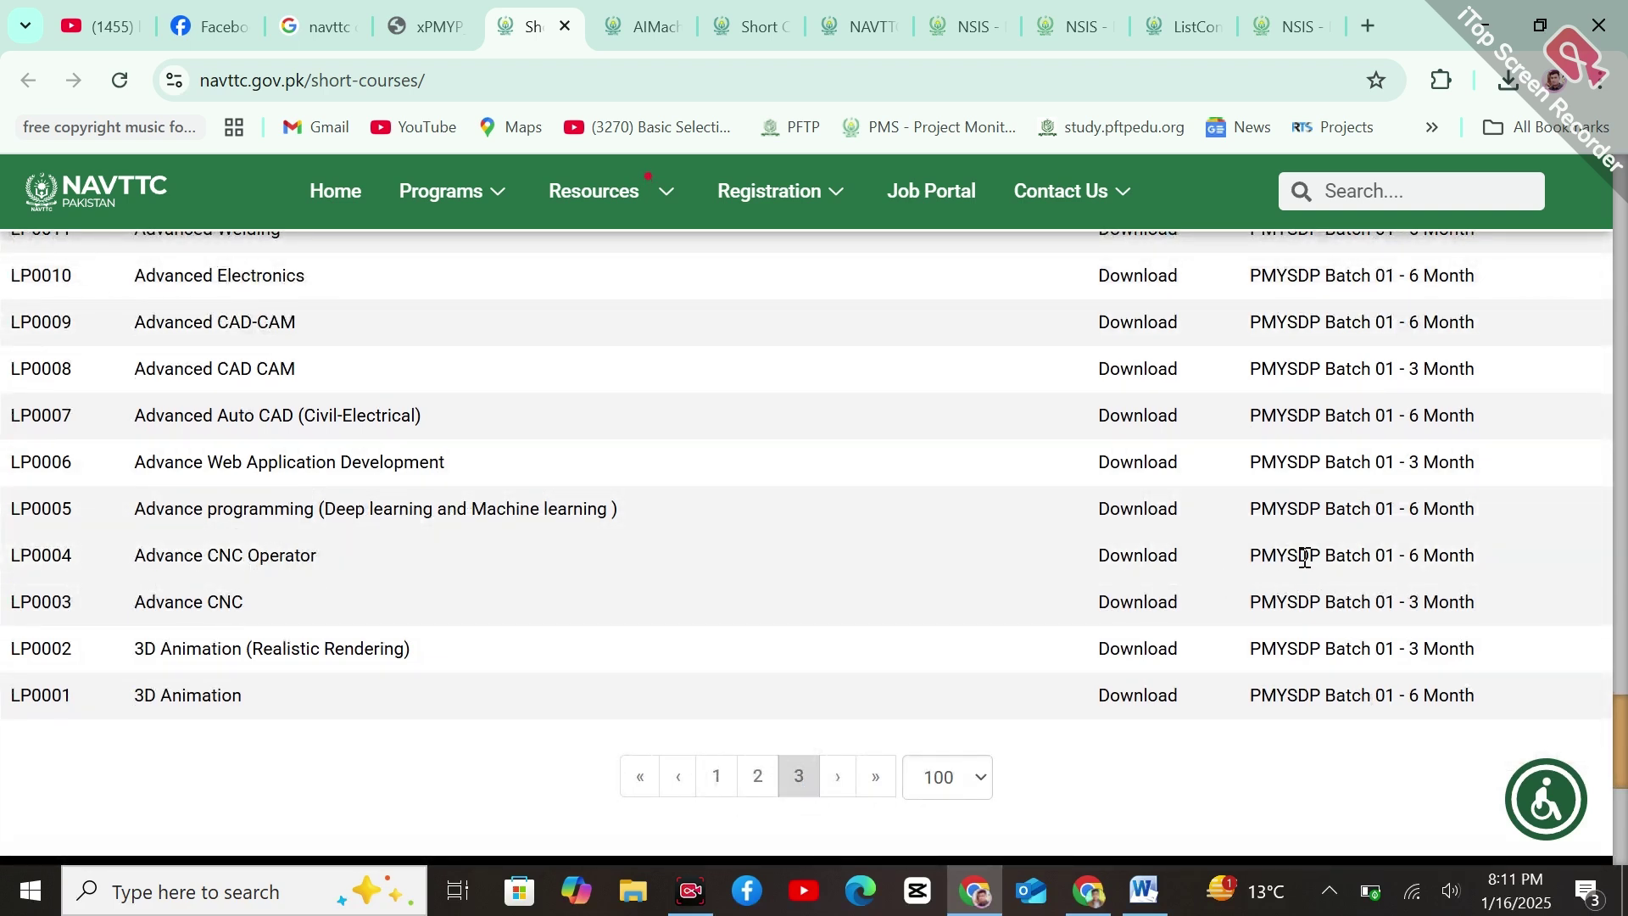
# - Open the Advance CNC Operator lesson plan and view the Crash Courses list on the other Short Courses page
pyautogui.click(1155, 558)
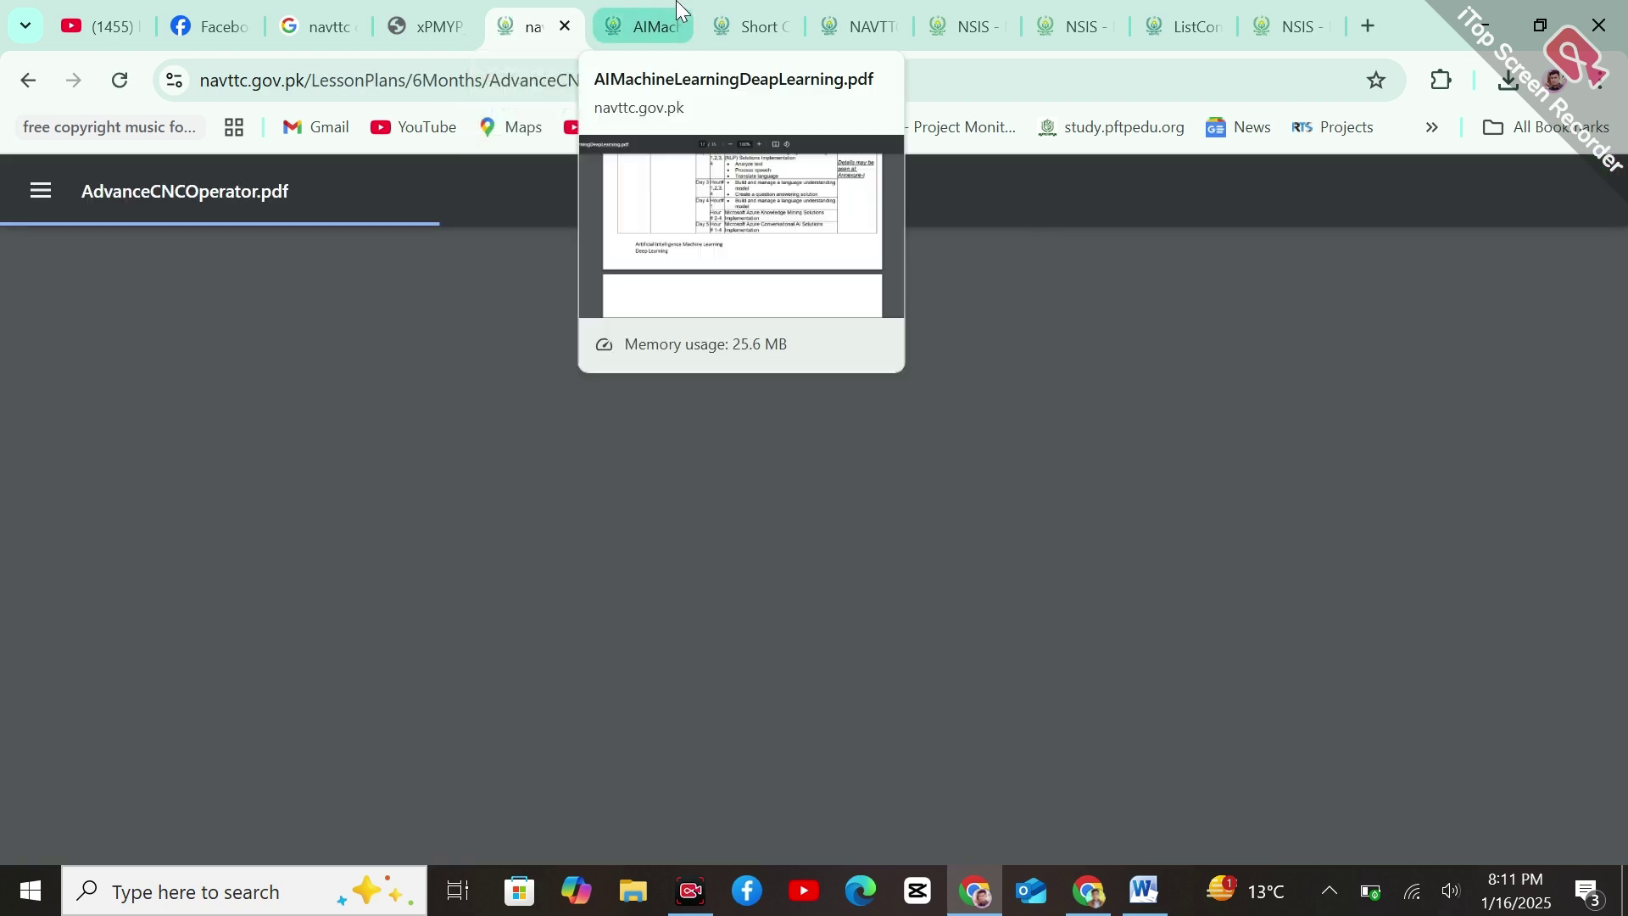
pyautogui.click(675, 10)
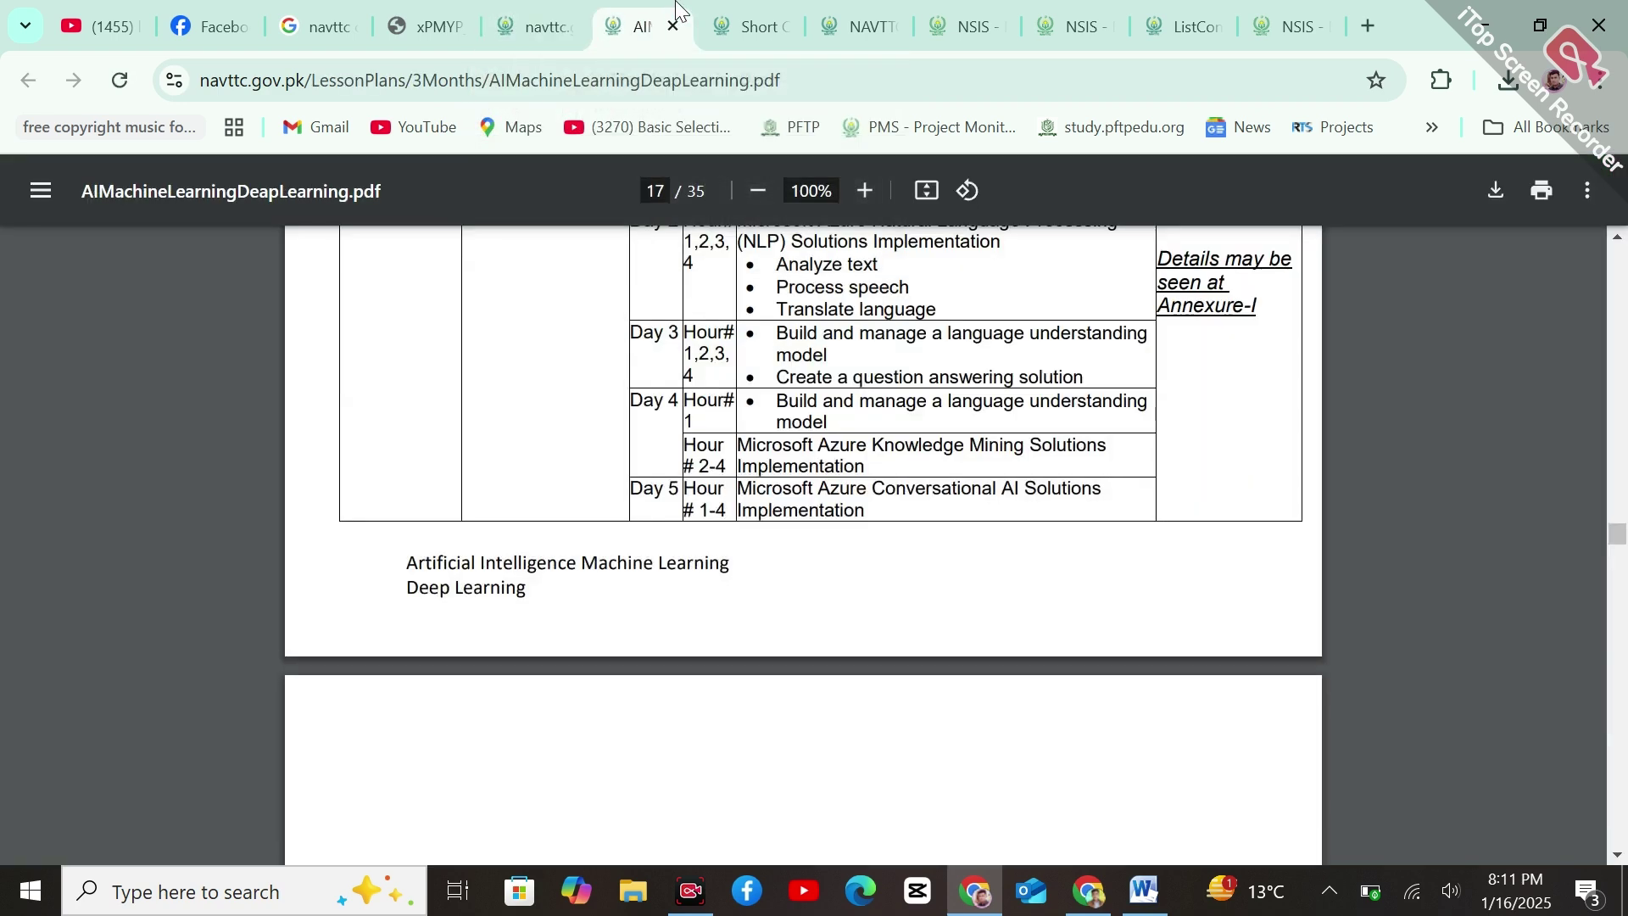
pyautogui.click(747, 26)
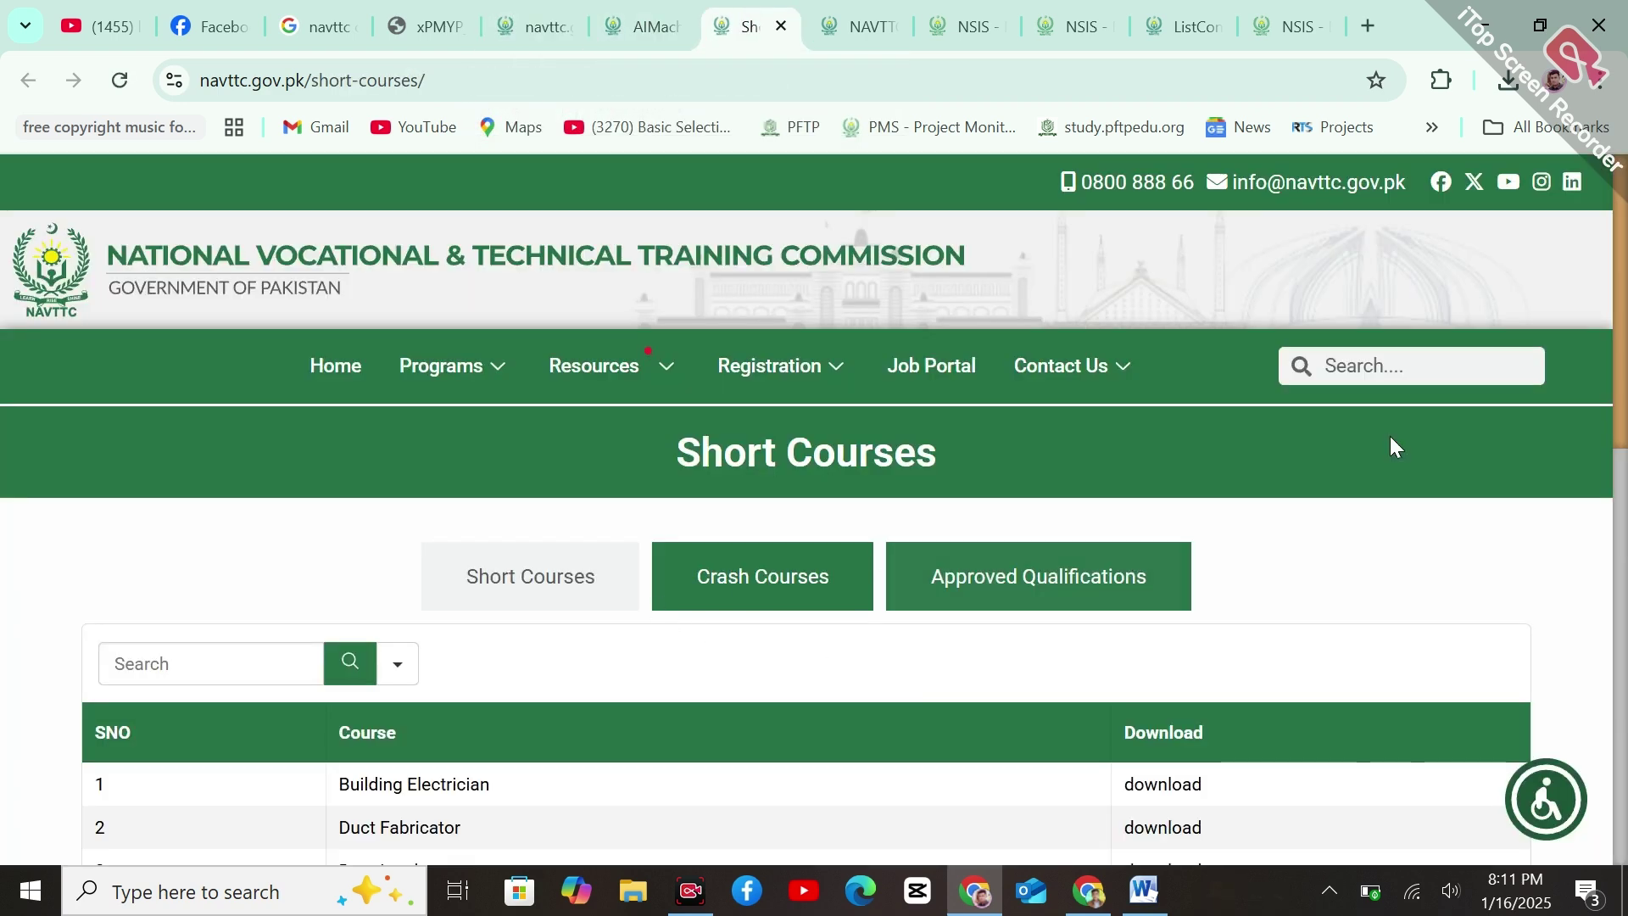
pyautogui.scroll(-2, 1102, 441)
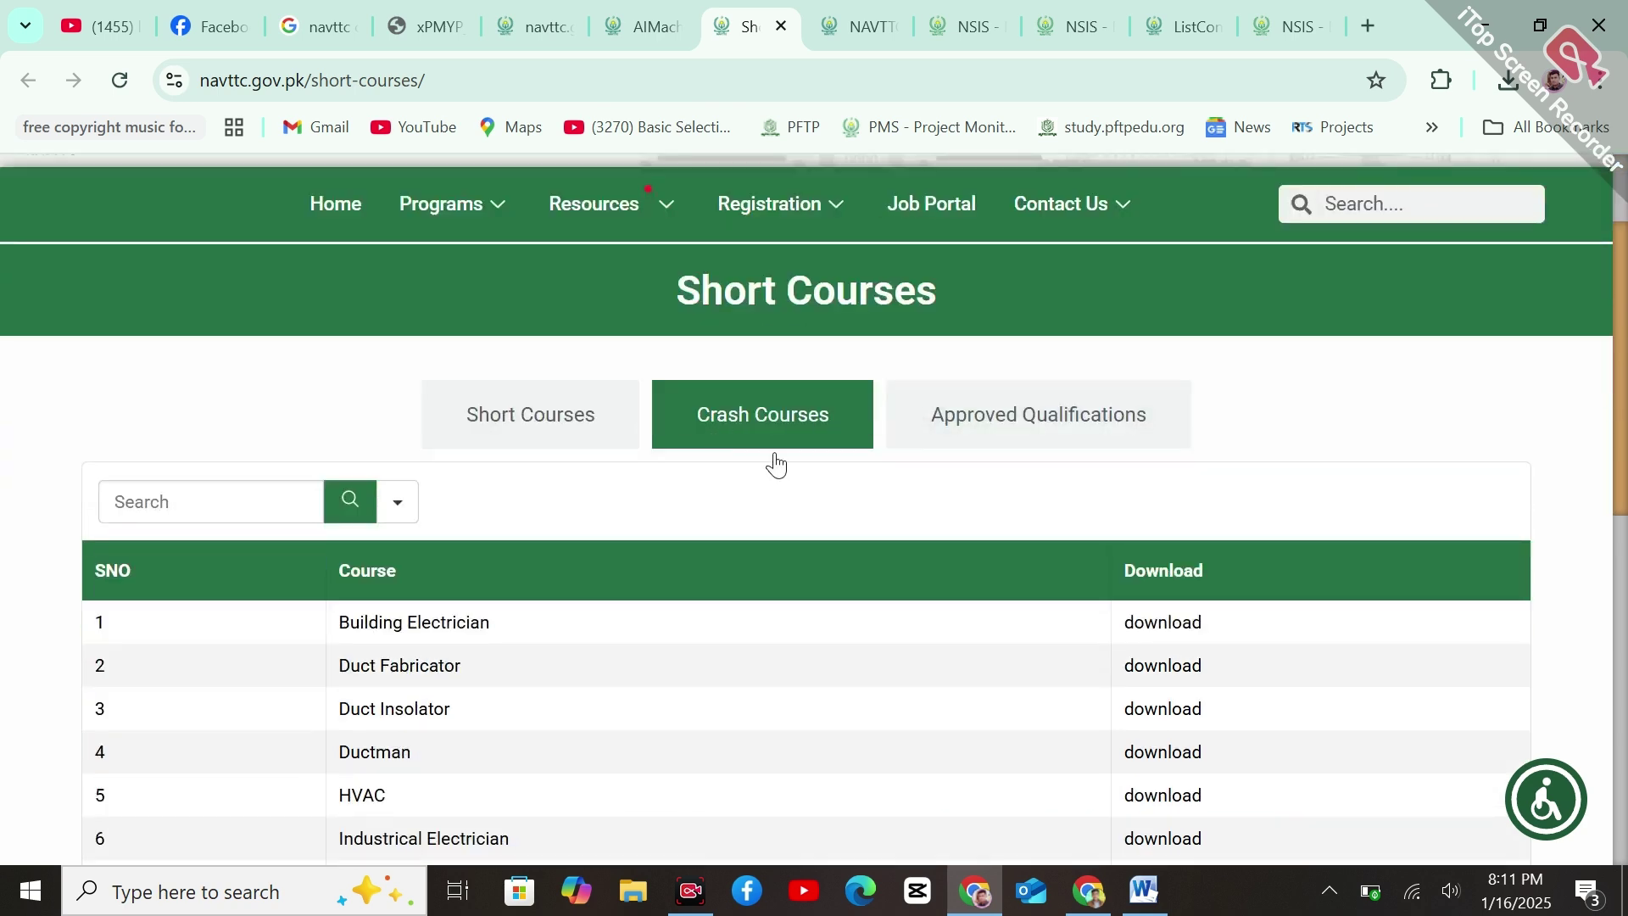
pyautogui.moveTo(1624, 314)
pyautogui.mouseDown()
pyautogui.moveTo(1621, 484)
pyautogui.moveTo(1623, 284)
pyautogui.mouseUp()
# - Look through the AdvanceCNCOperator.pdf lesson plan to its last page and return to the first page
pyautogui.click(651, 26)
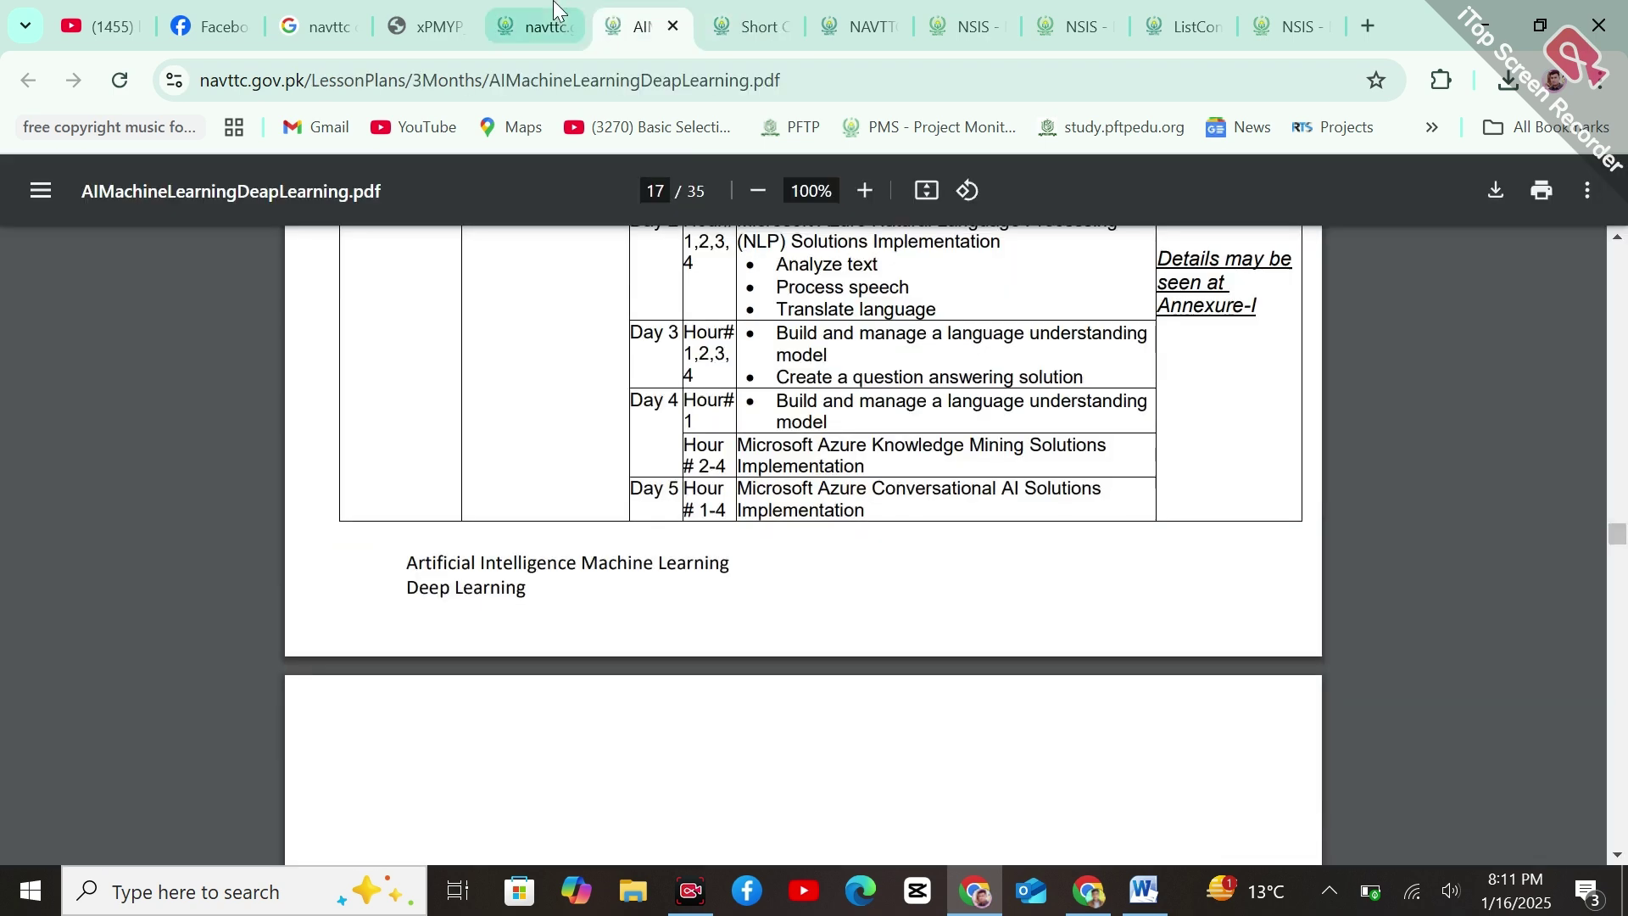
pyautogui.click(532, 26)
pyautogui.click(750, 19)
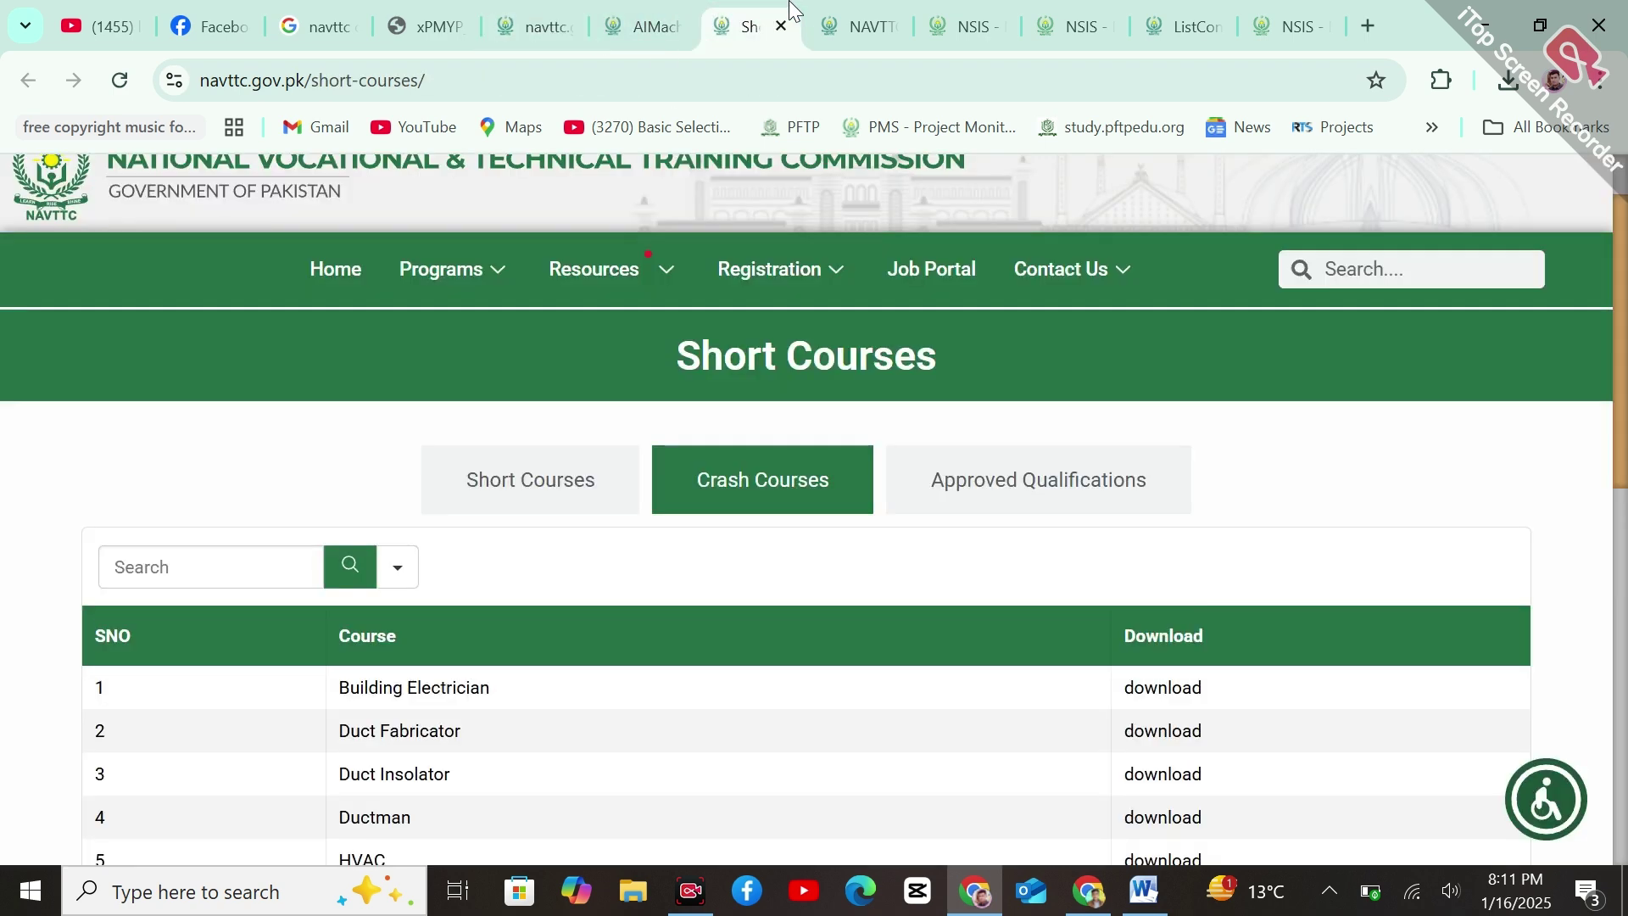
pyautogui.click(537, 10)
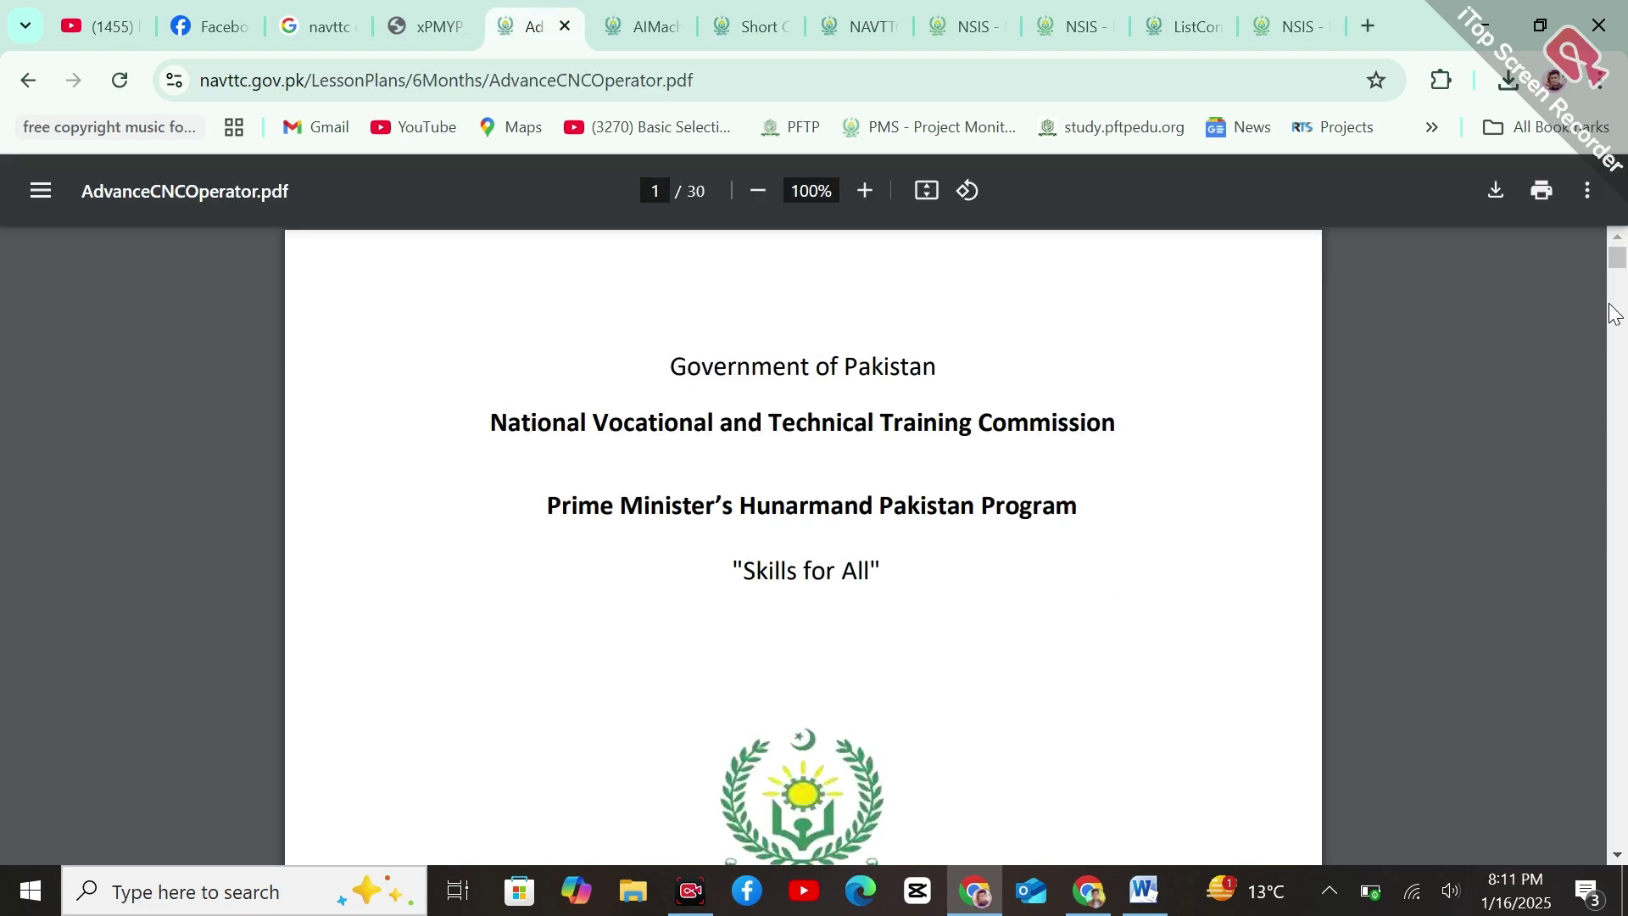
pyautogui.scroll(-15, 1619, 339)
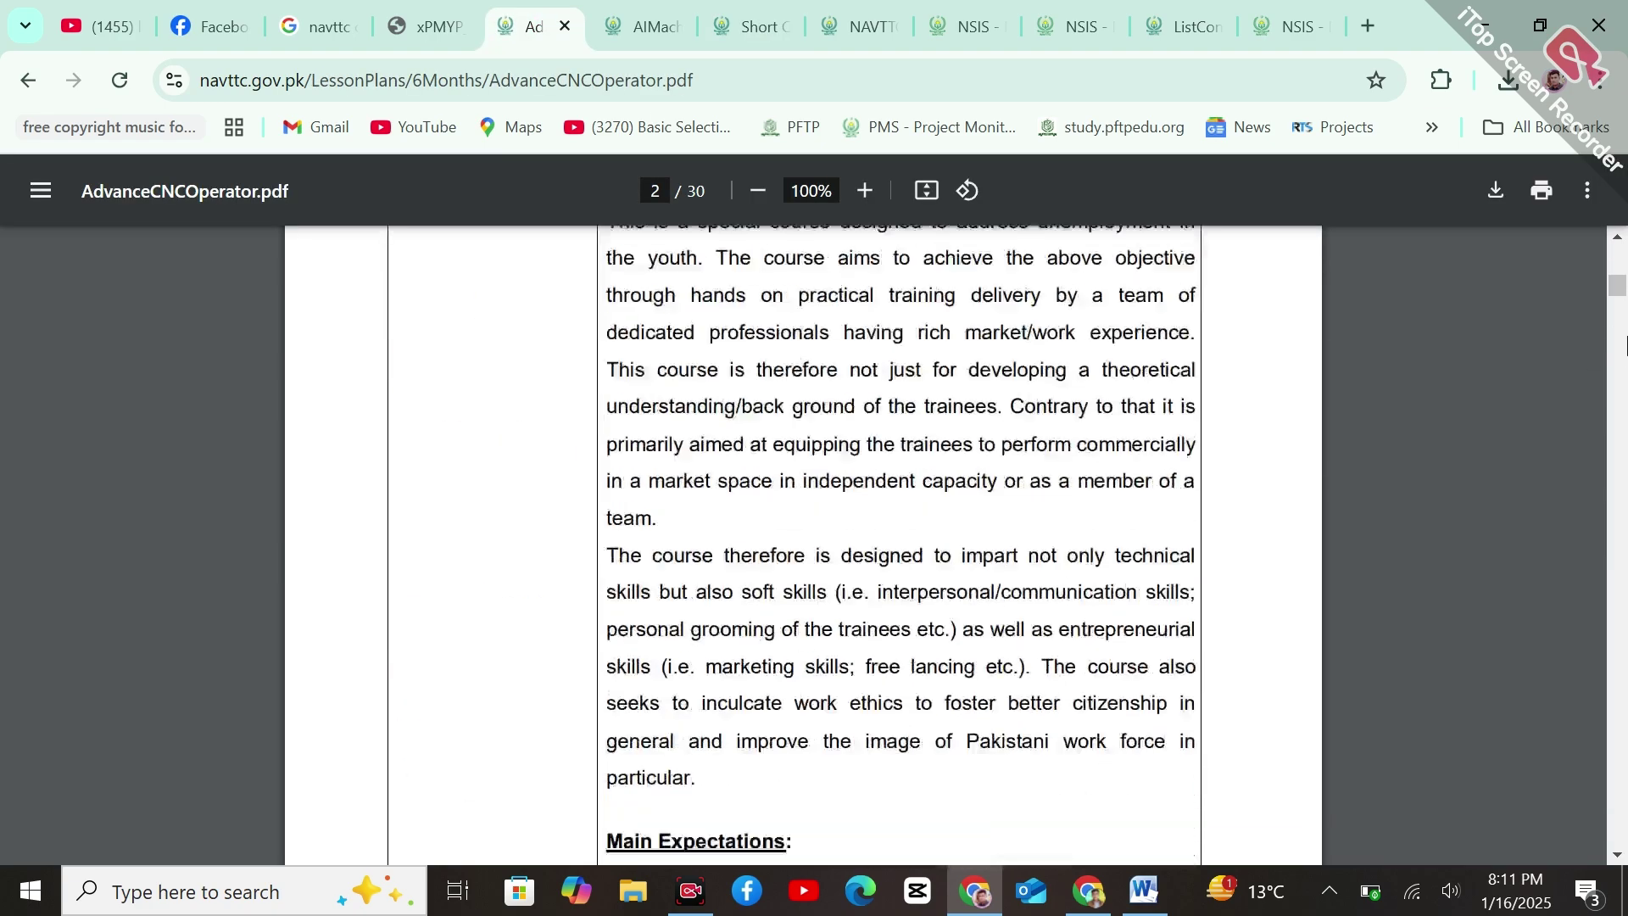
pyautogui.scroll(-20, 1624, 346)
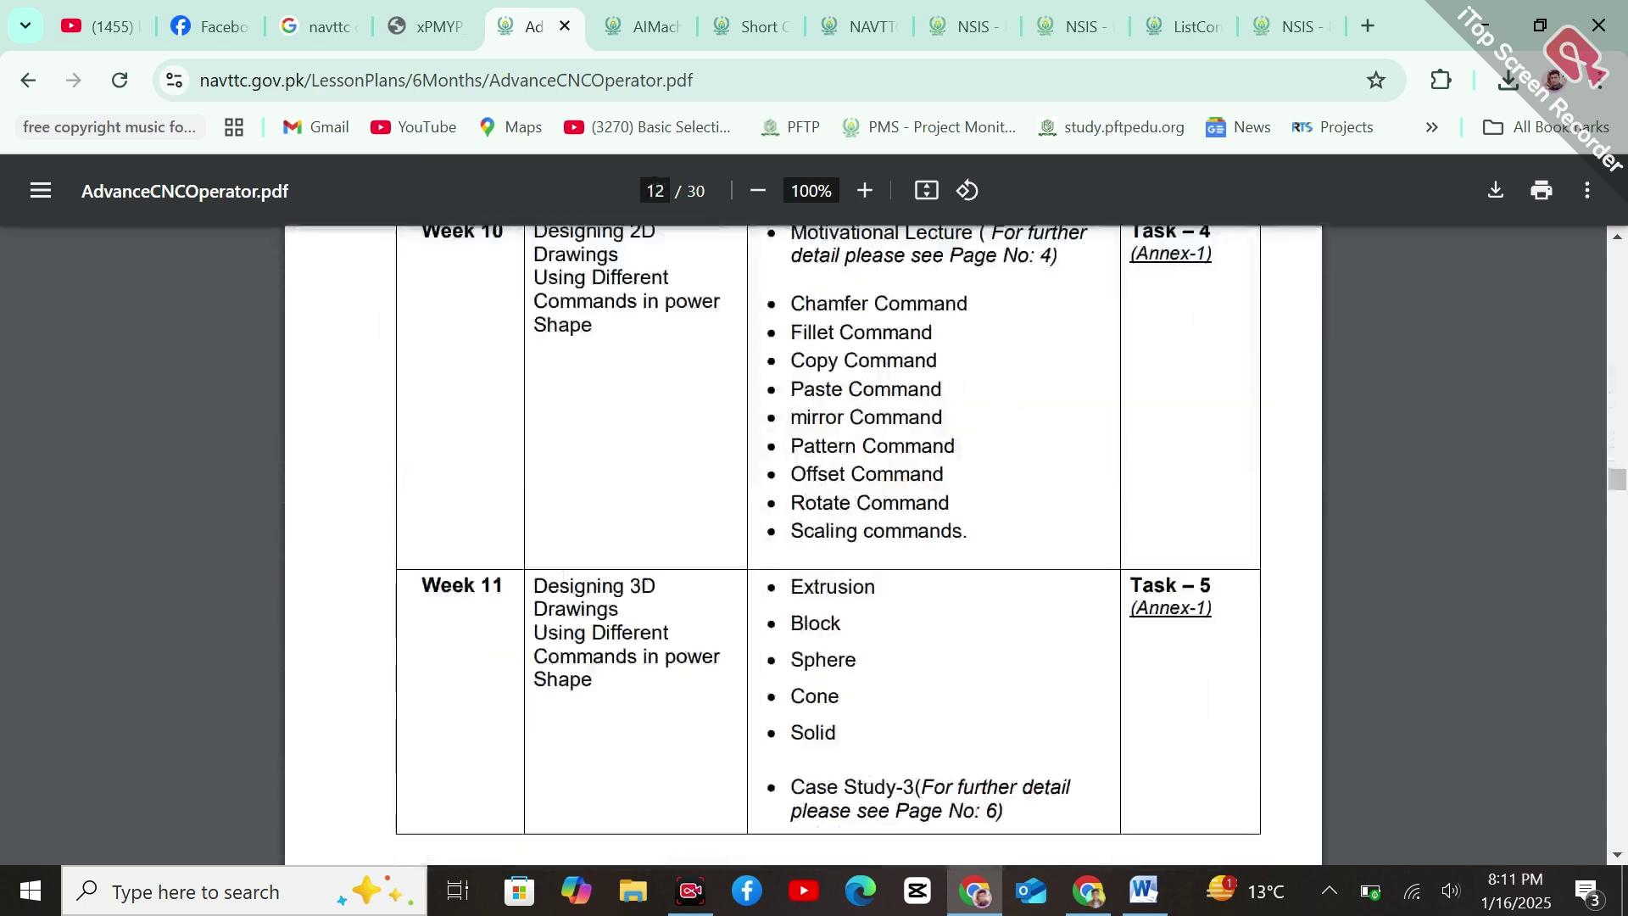
pyautogui.moveTo(1617, 480)
pyautogui.mouseDown()
pyautogui.moveTo(1622, 776)
pyautogui.moveTo(1624, 731)
pyautogui.moveTo(1615, 835)
pyautogui.moveTo(1594, 863)
pyautogui.mouseUp()
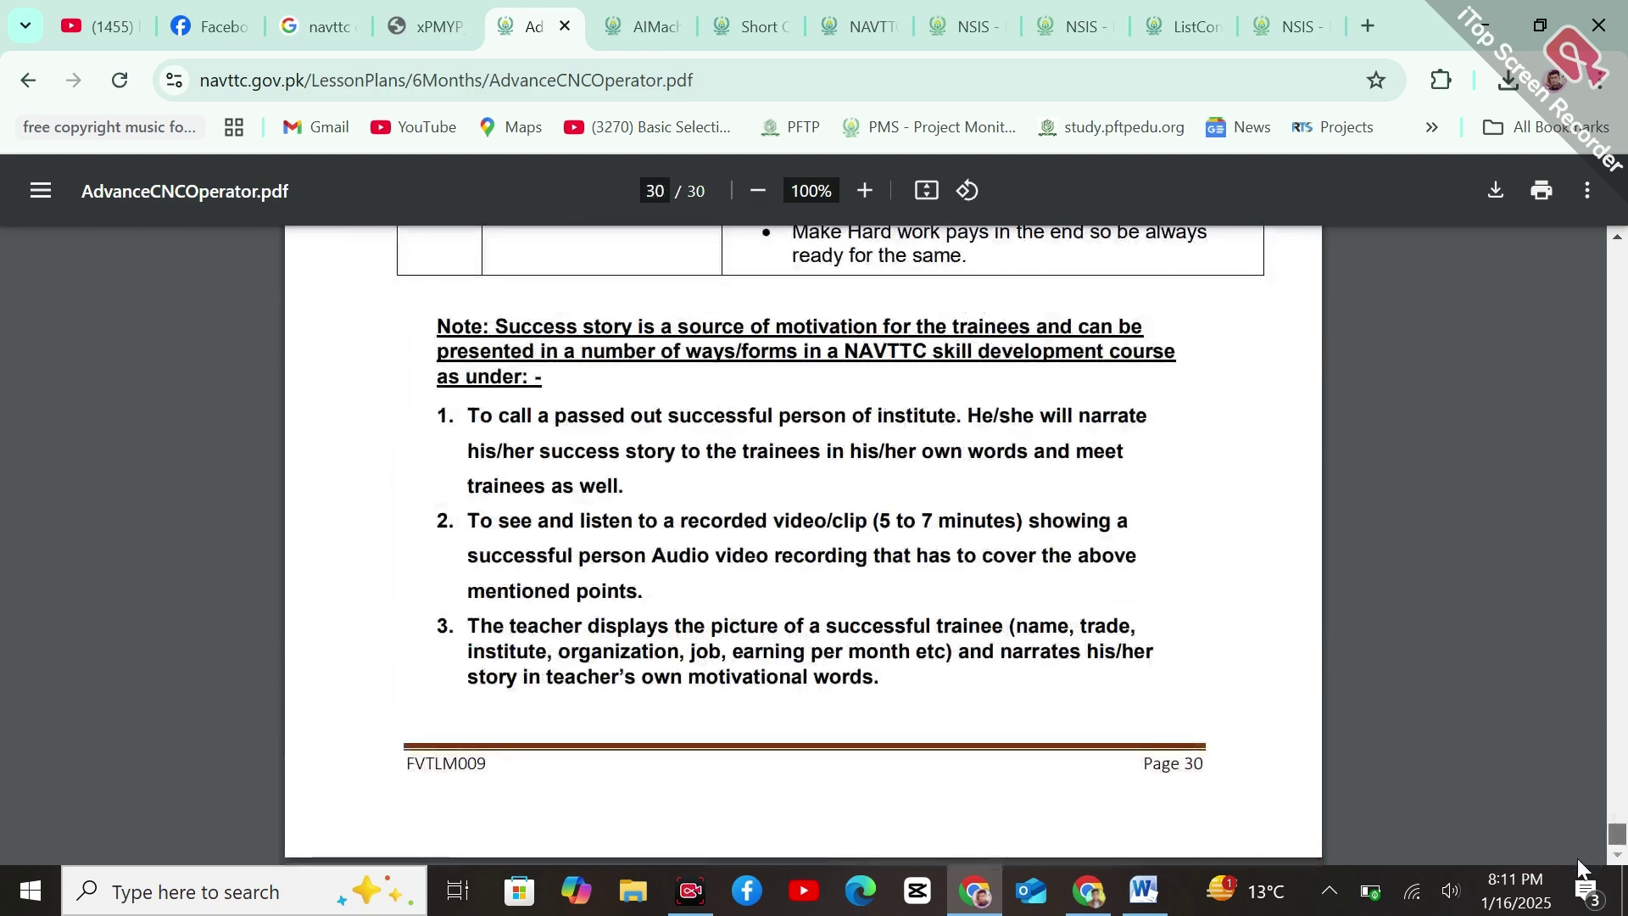
pyautogui.press('Home')
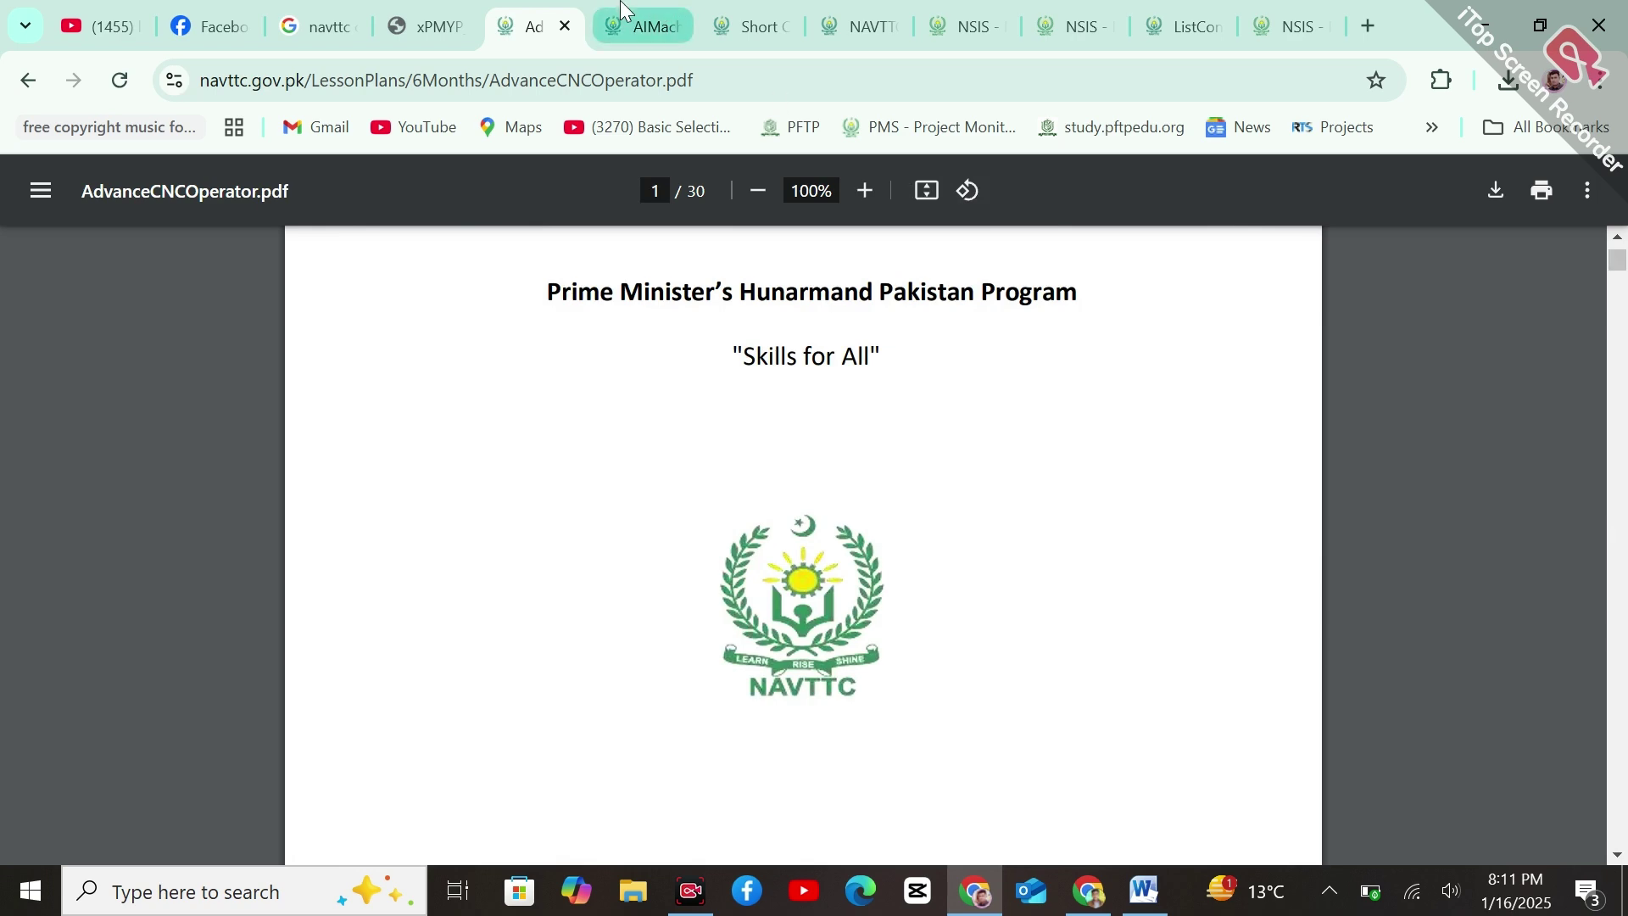
# - Show the Approved Qualifications on the Short Courses page and look through the listed trades and durations
pyautogui.click(623, 10)
pyautogui.click(725, 10)
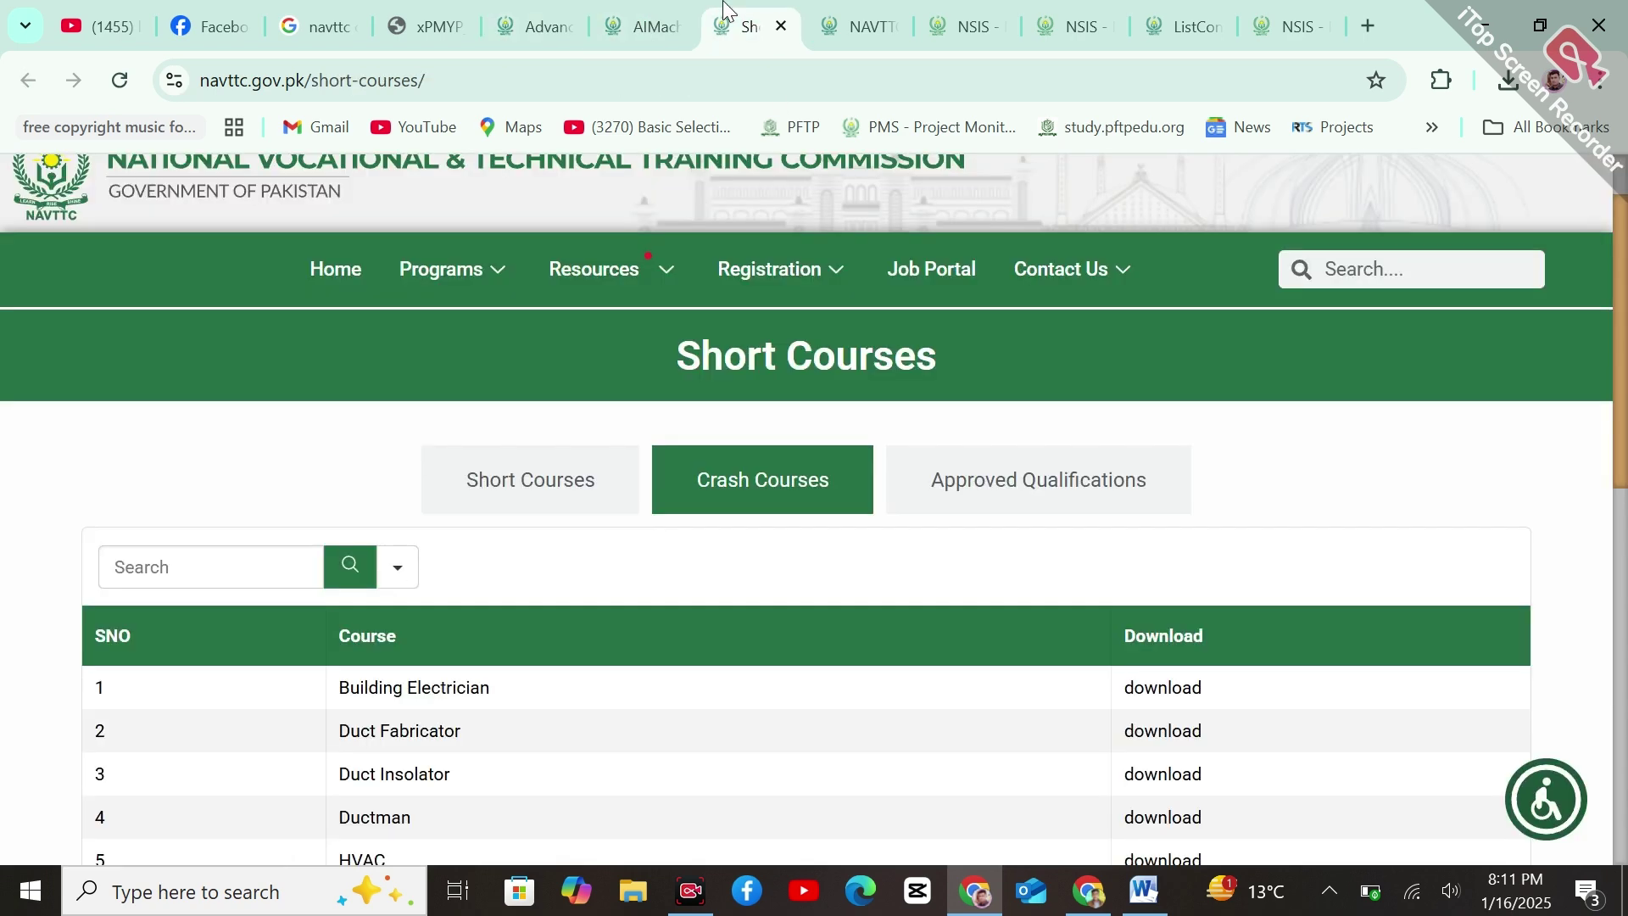
pyautogui.click(1038, 475)
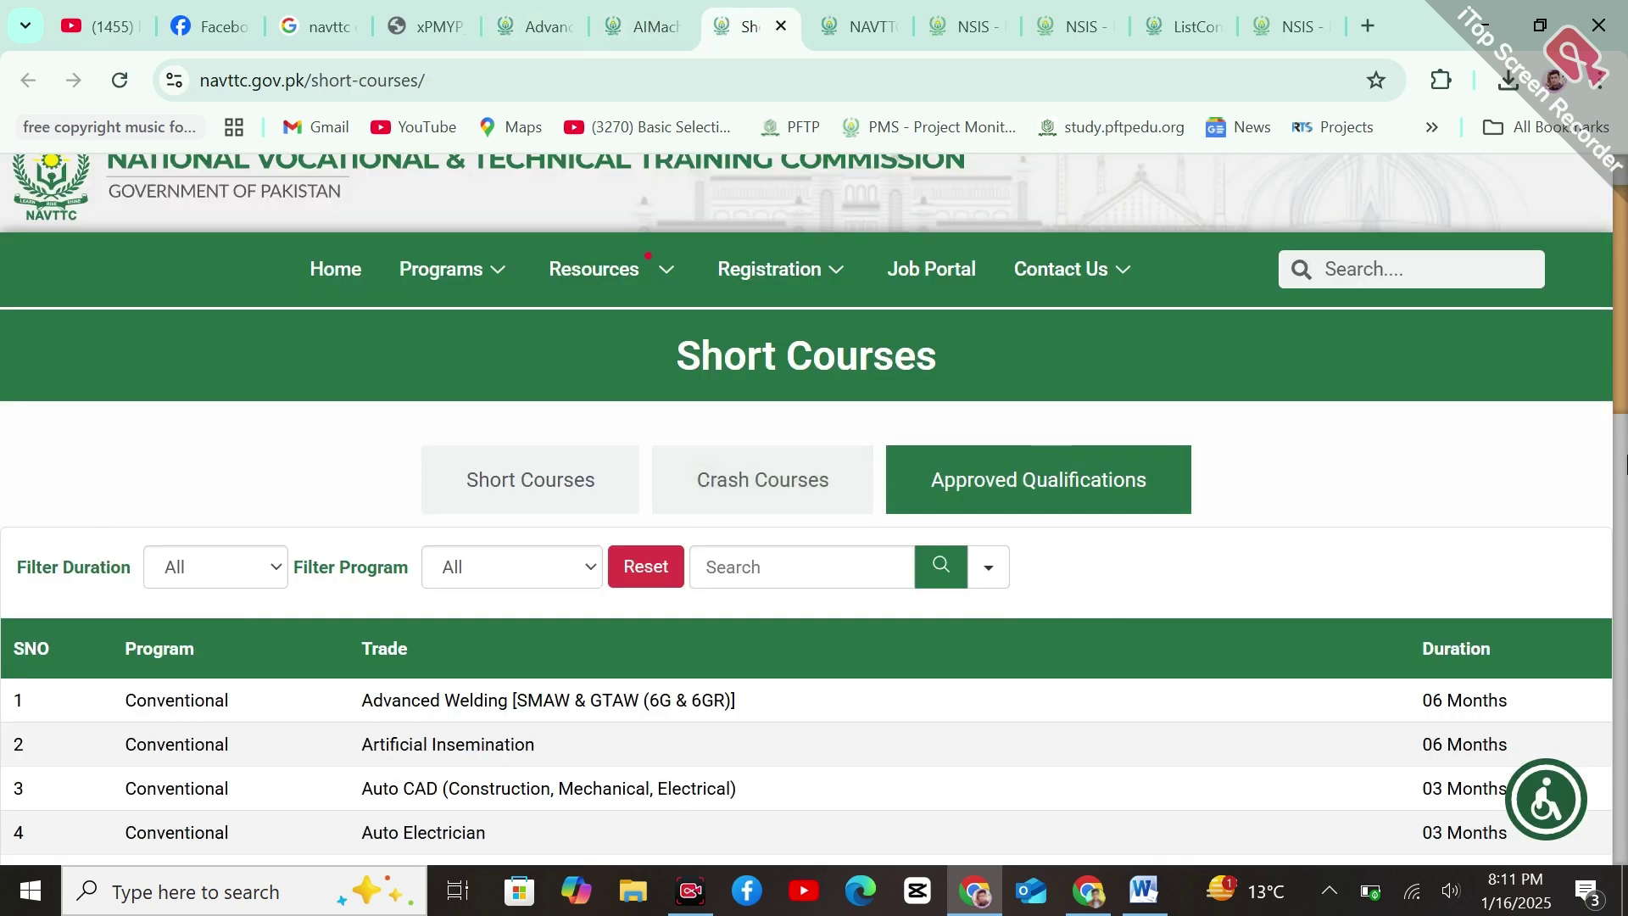
pyautogui.scroll(-7, 1038, 474)
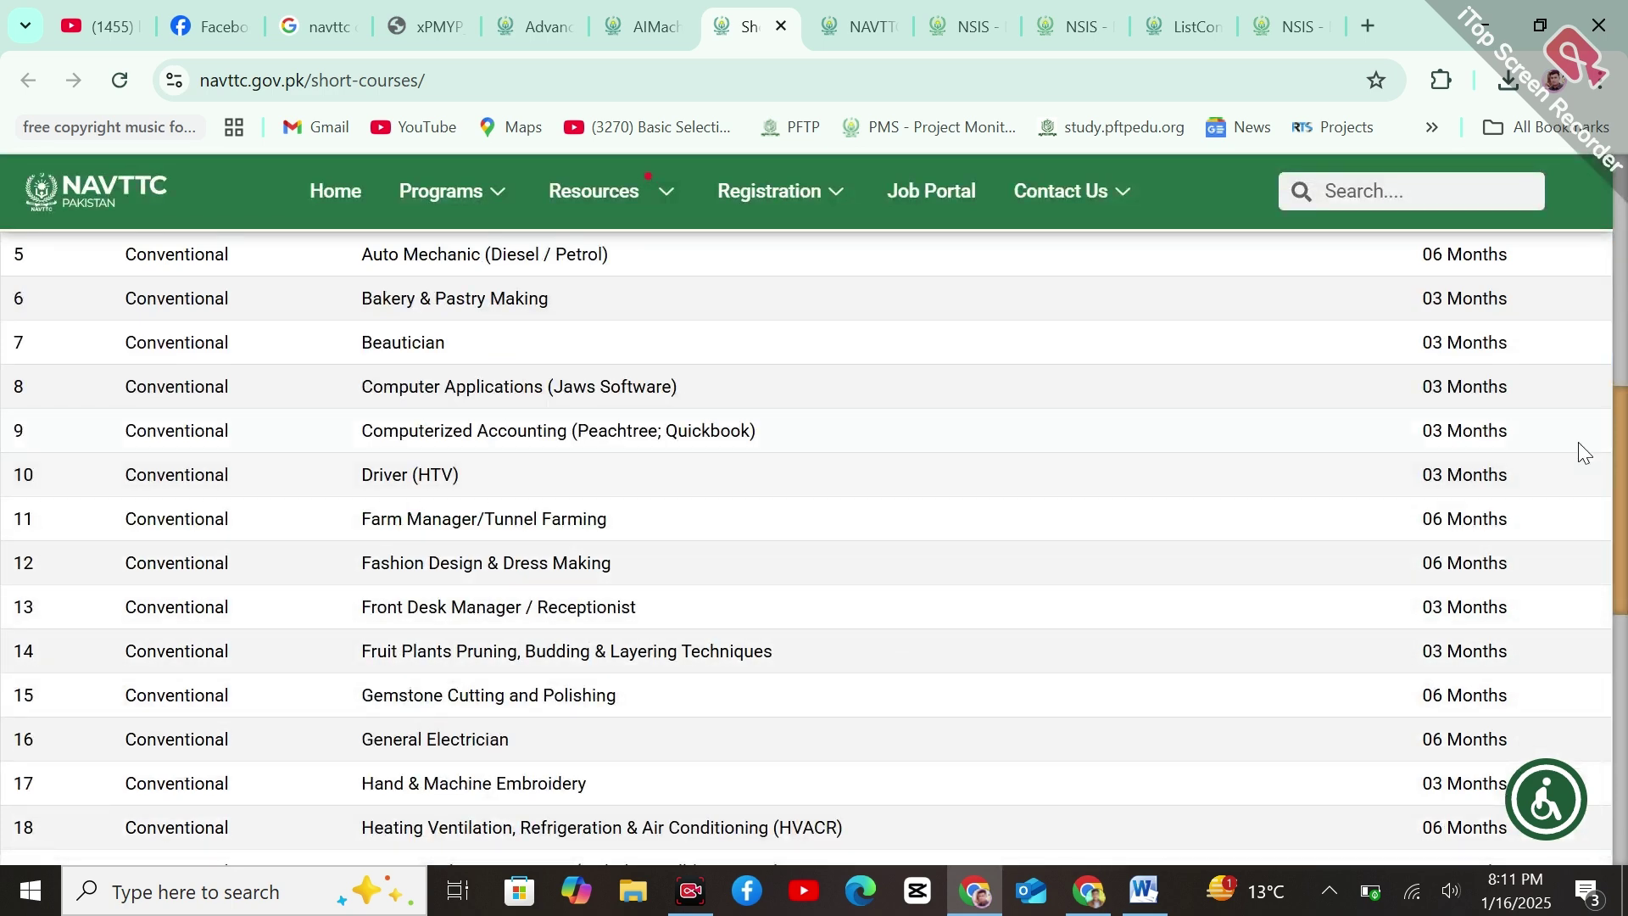
pyautogui.moveTo(1625, 562); pyautogui.dragTo(1433, 350)
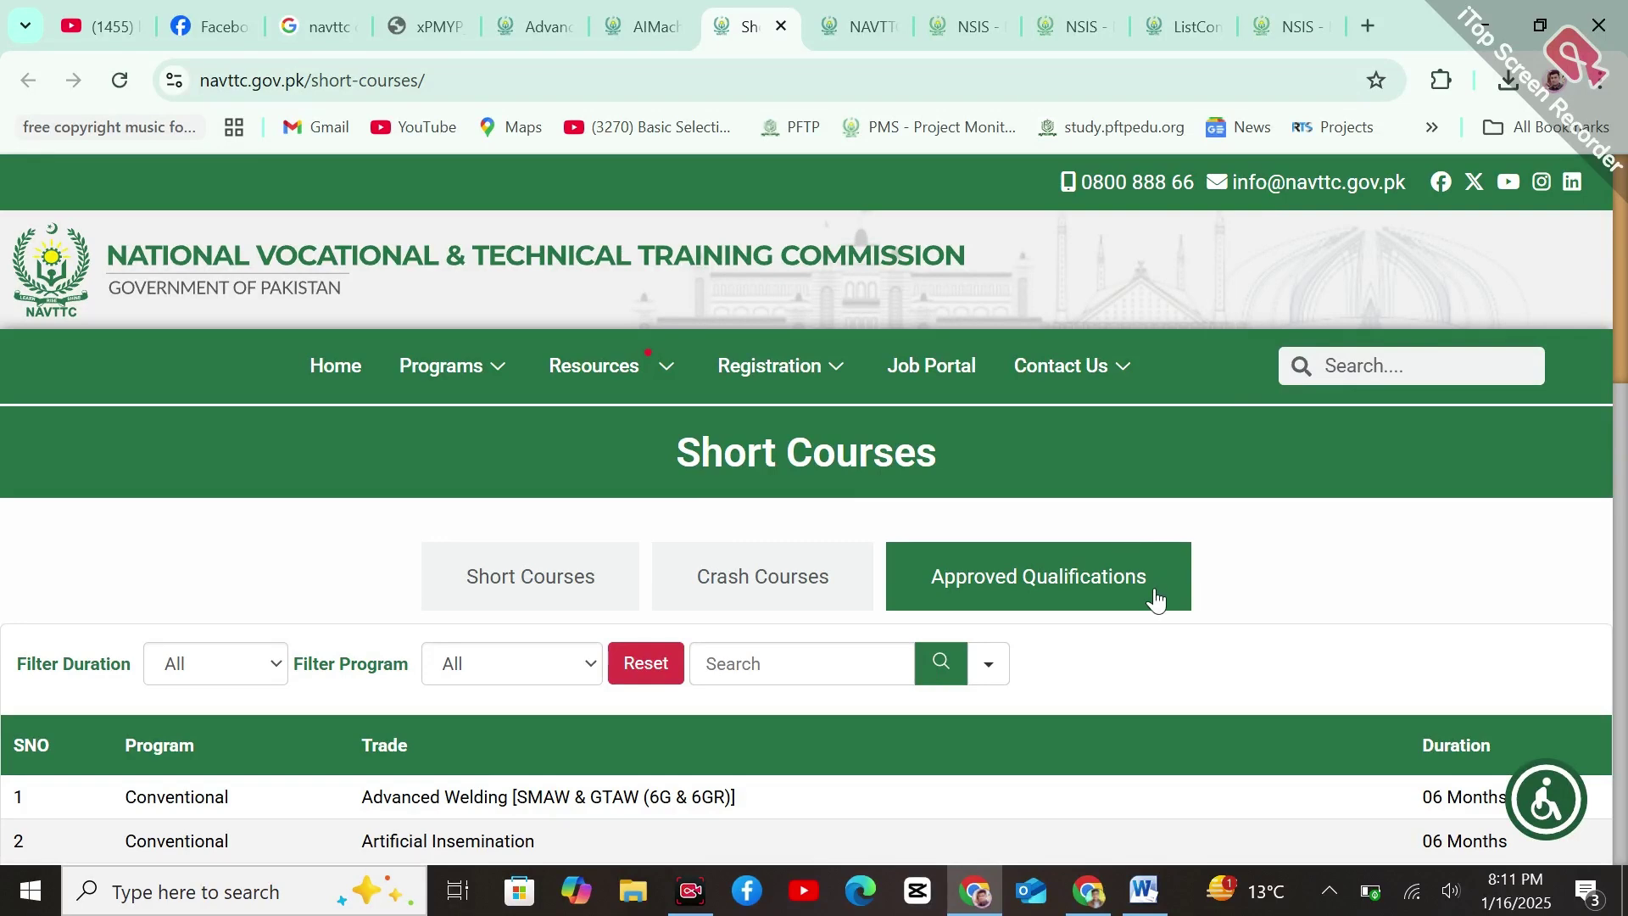
# - Open the Certificate Verification page from the NAVTTC site's registration options
pyautogui.click(854, 15)
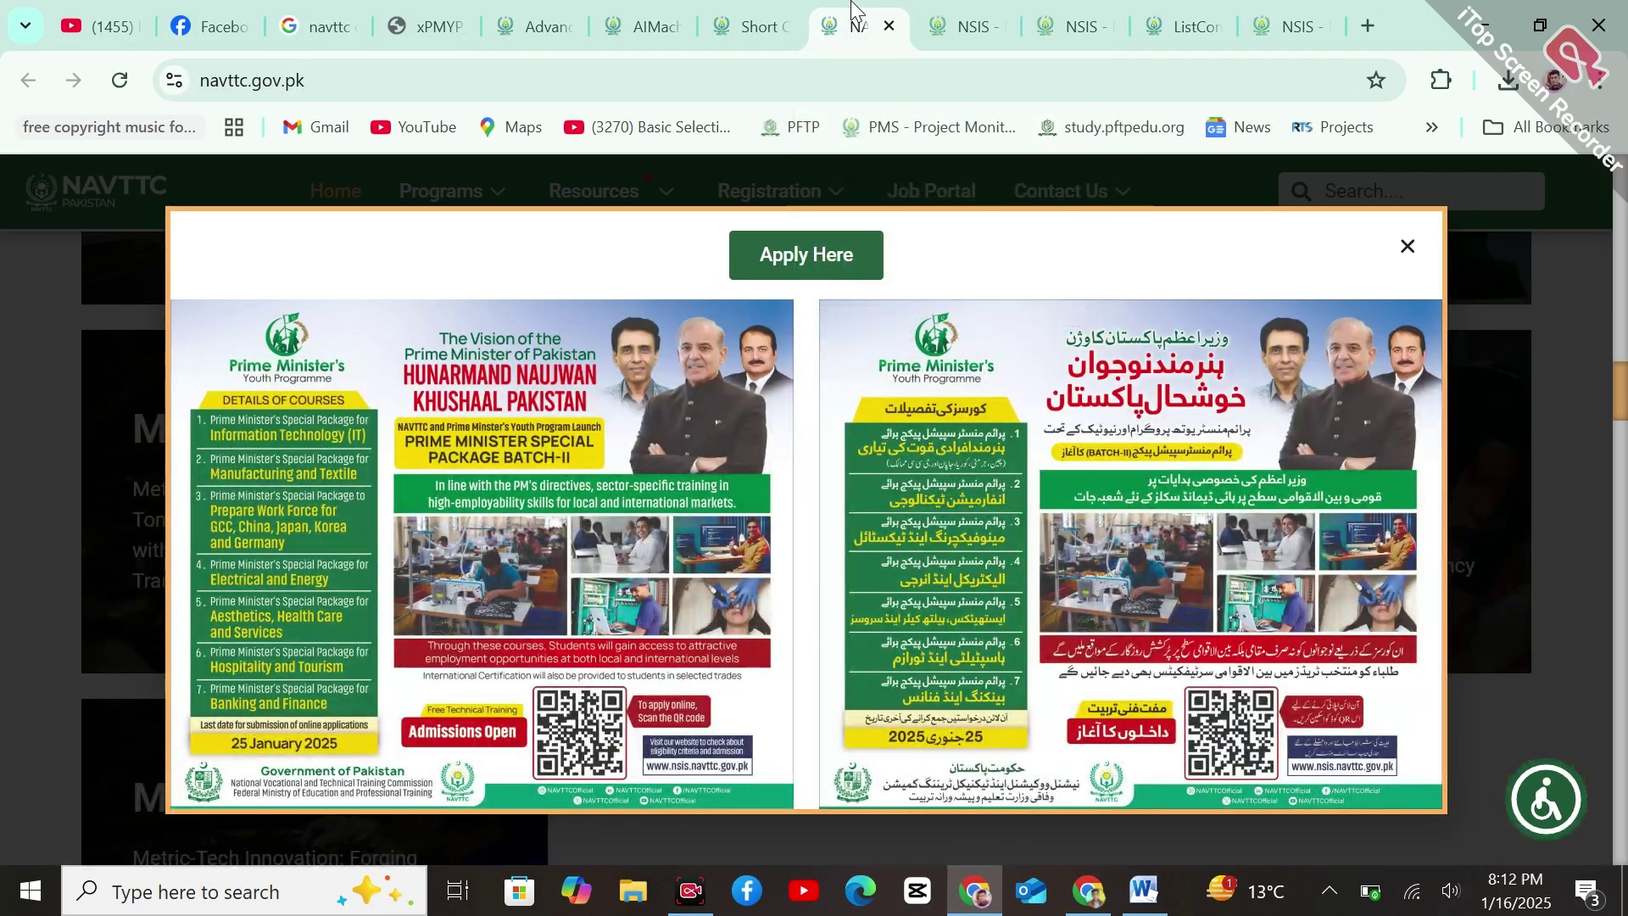
pyautogui.click(755, 26)
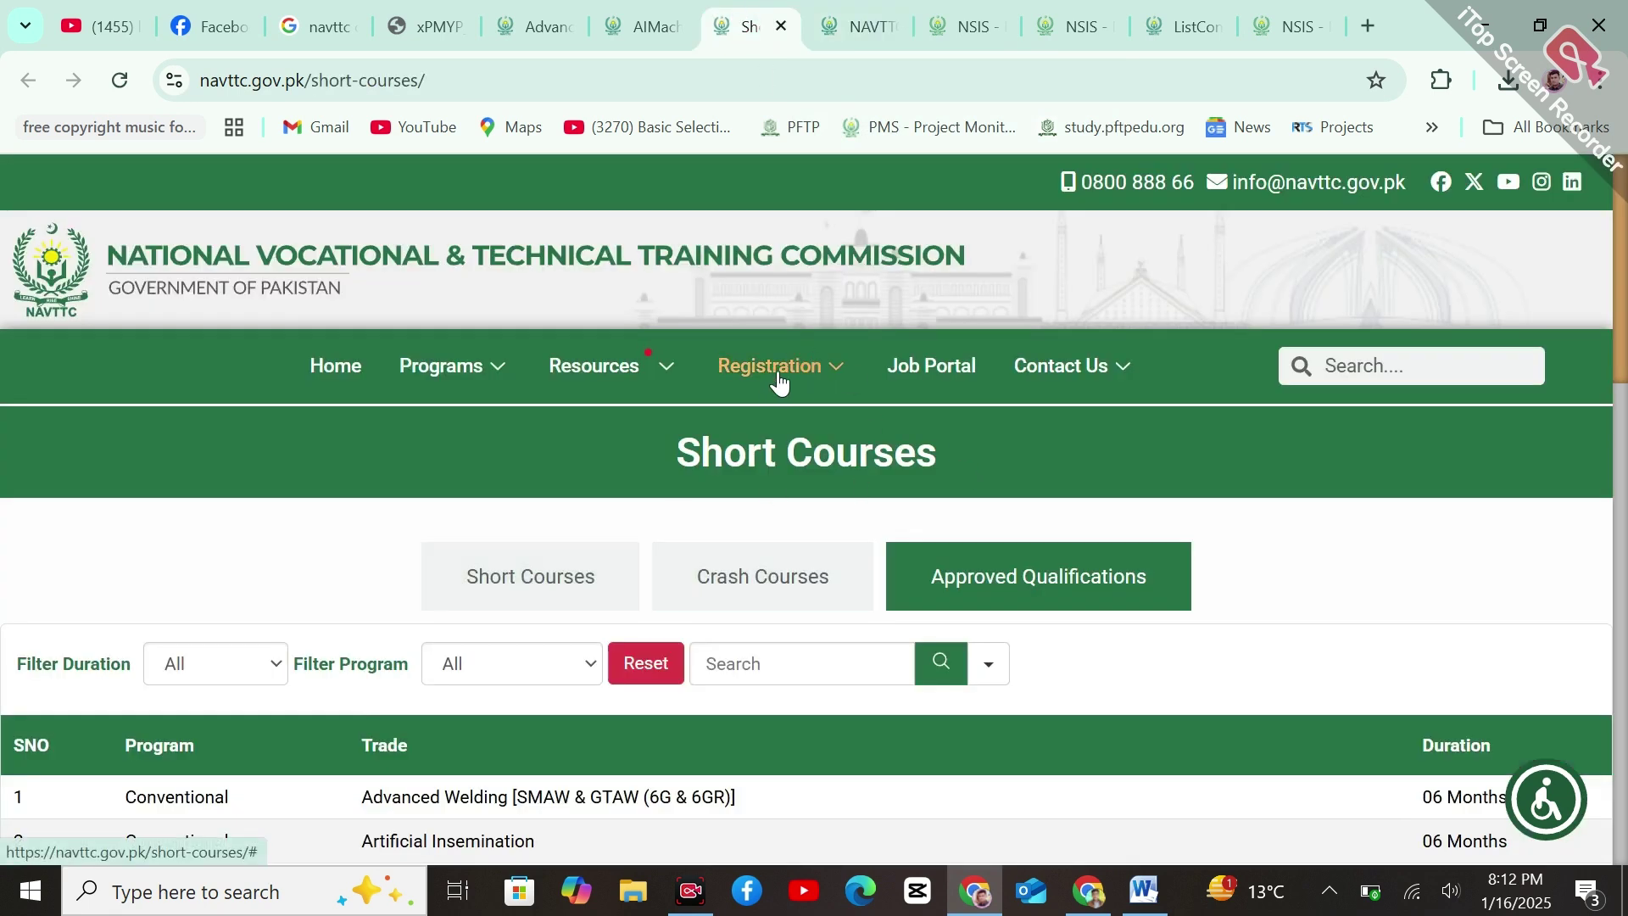
pyautogui.click(778, 381)
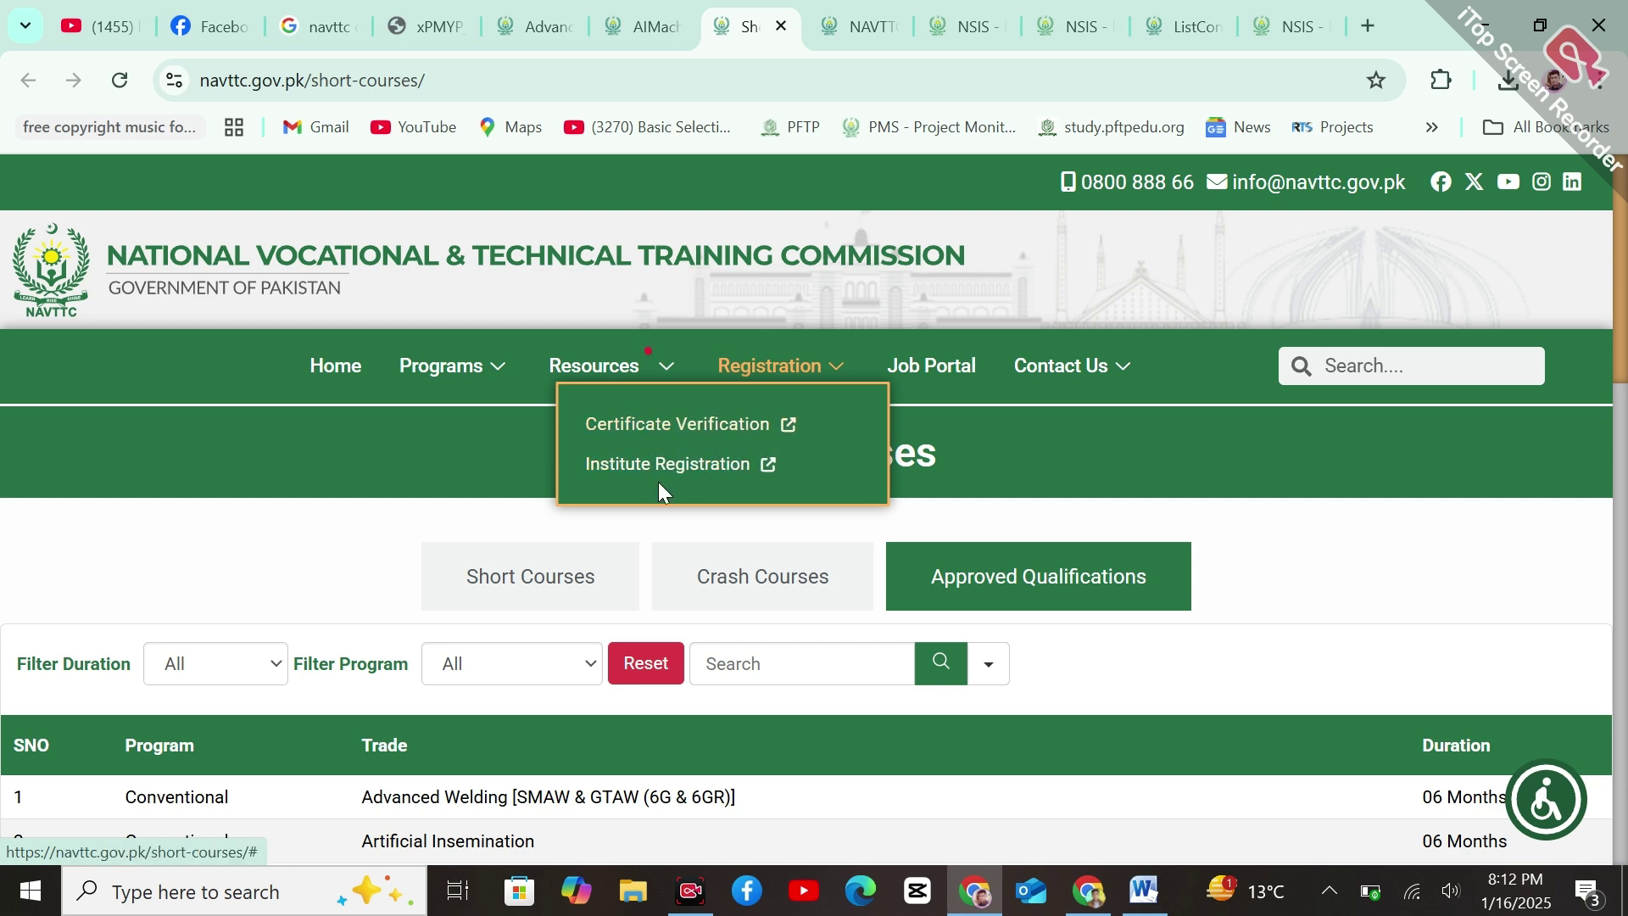
pyautogui.click(655, 423)
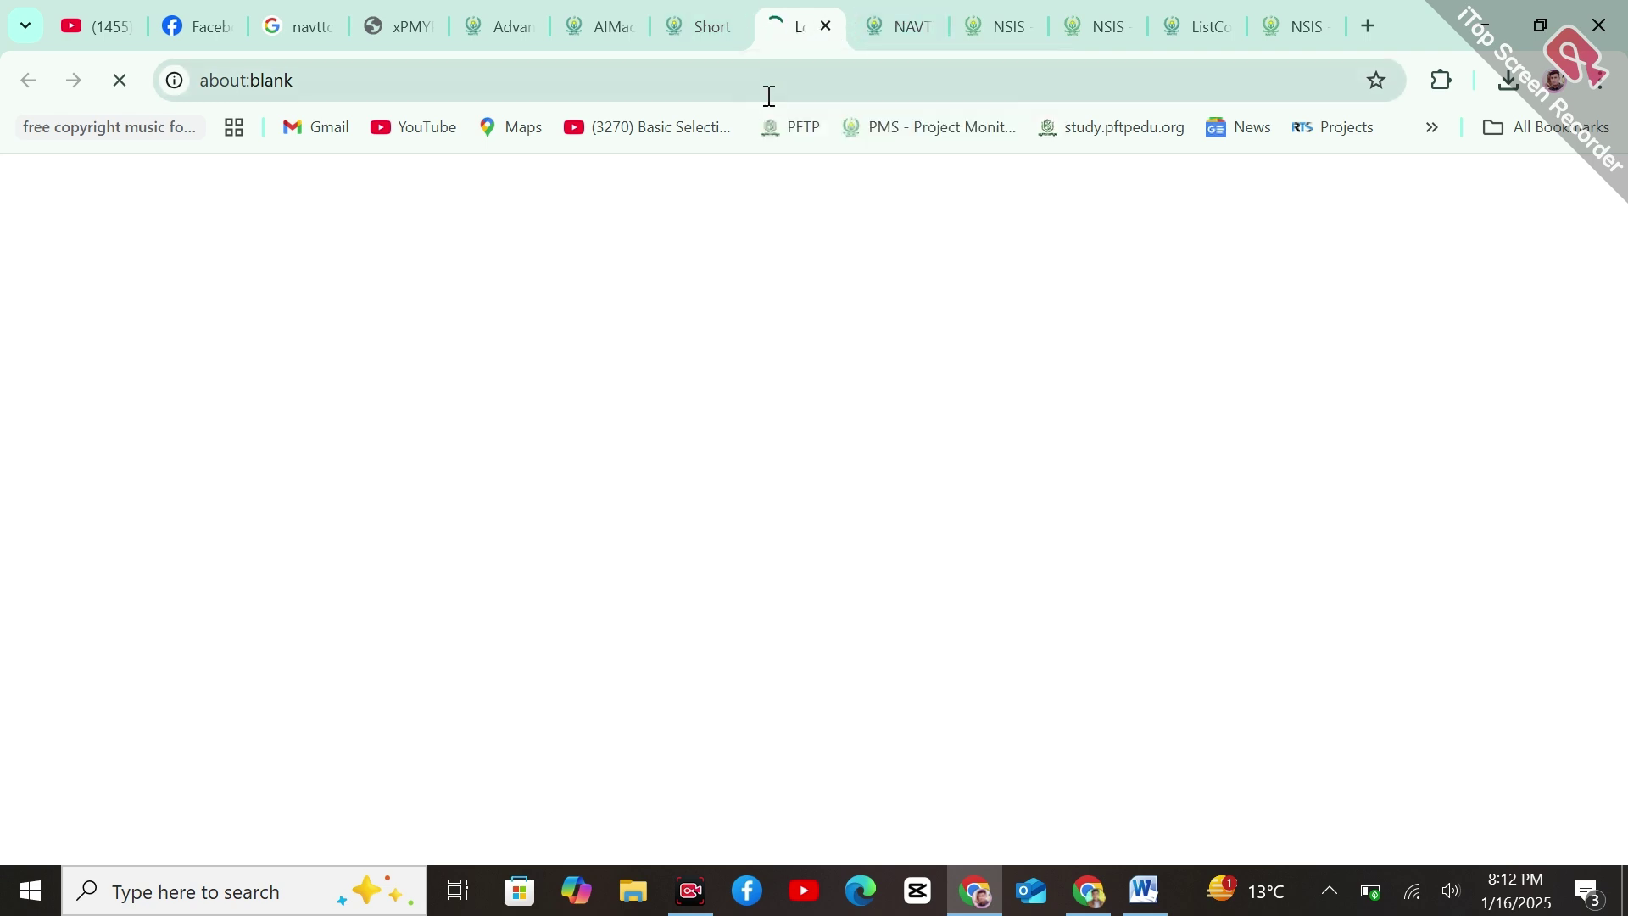
pyautogui.click(882, 17)
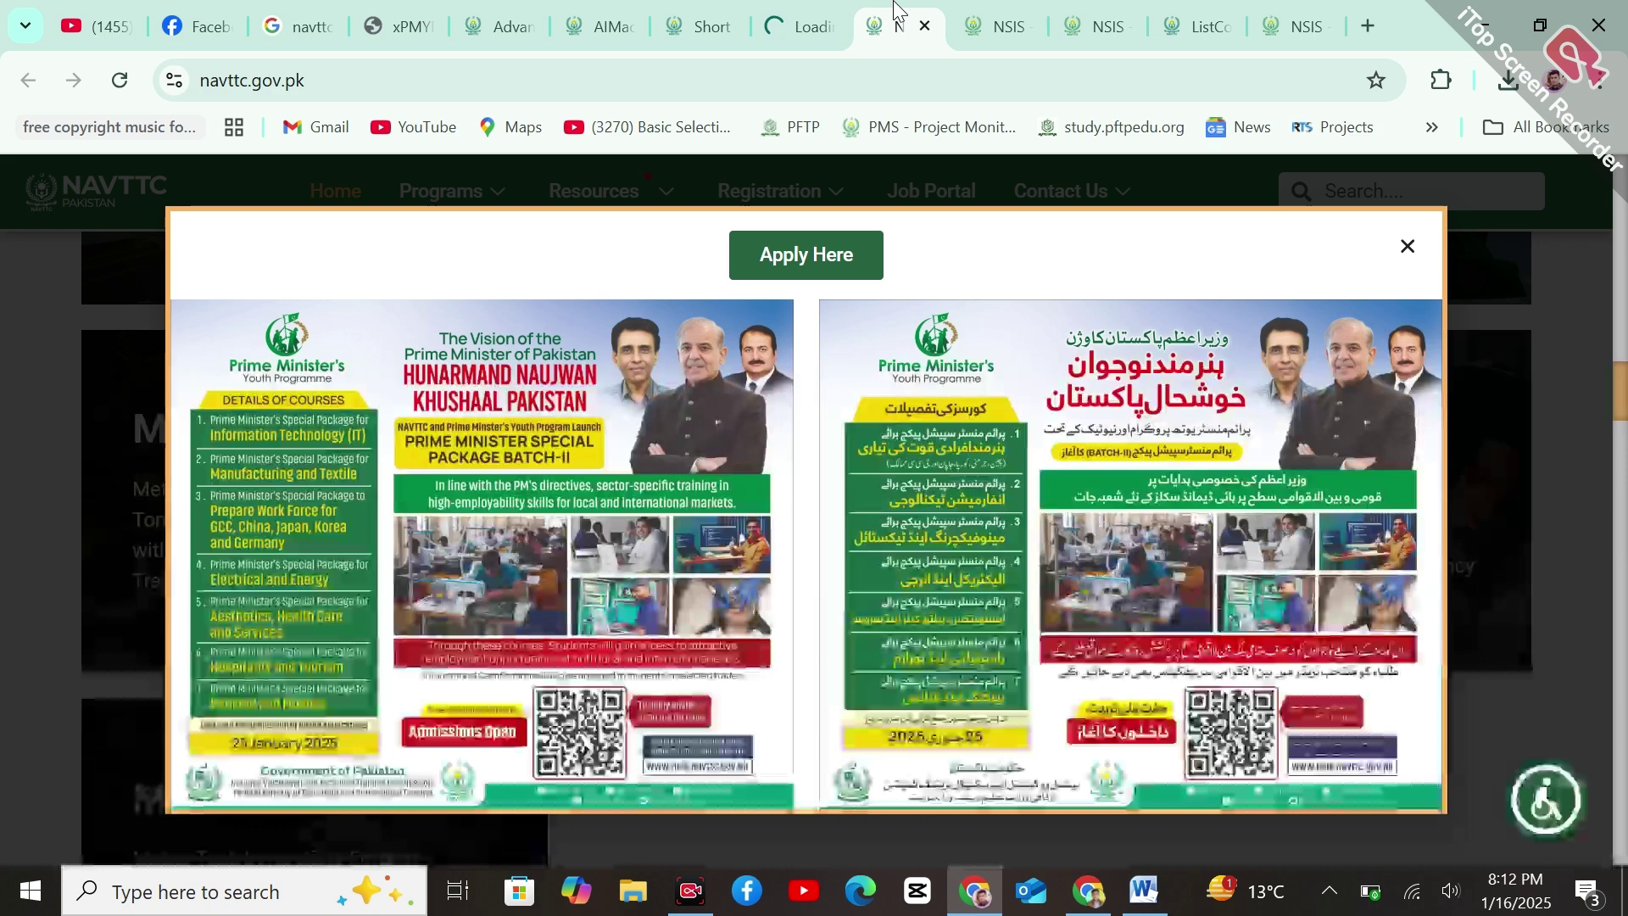
pyautogui.click(1008, 10)
pyautogui.click(781, 10)
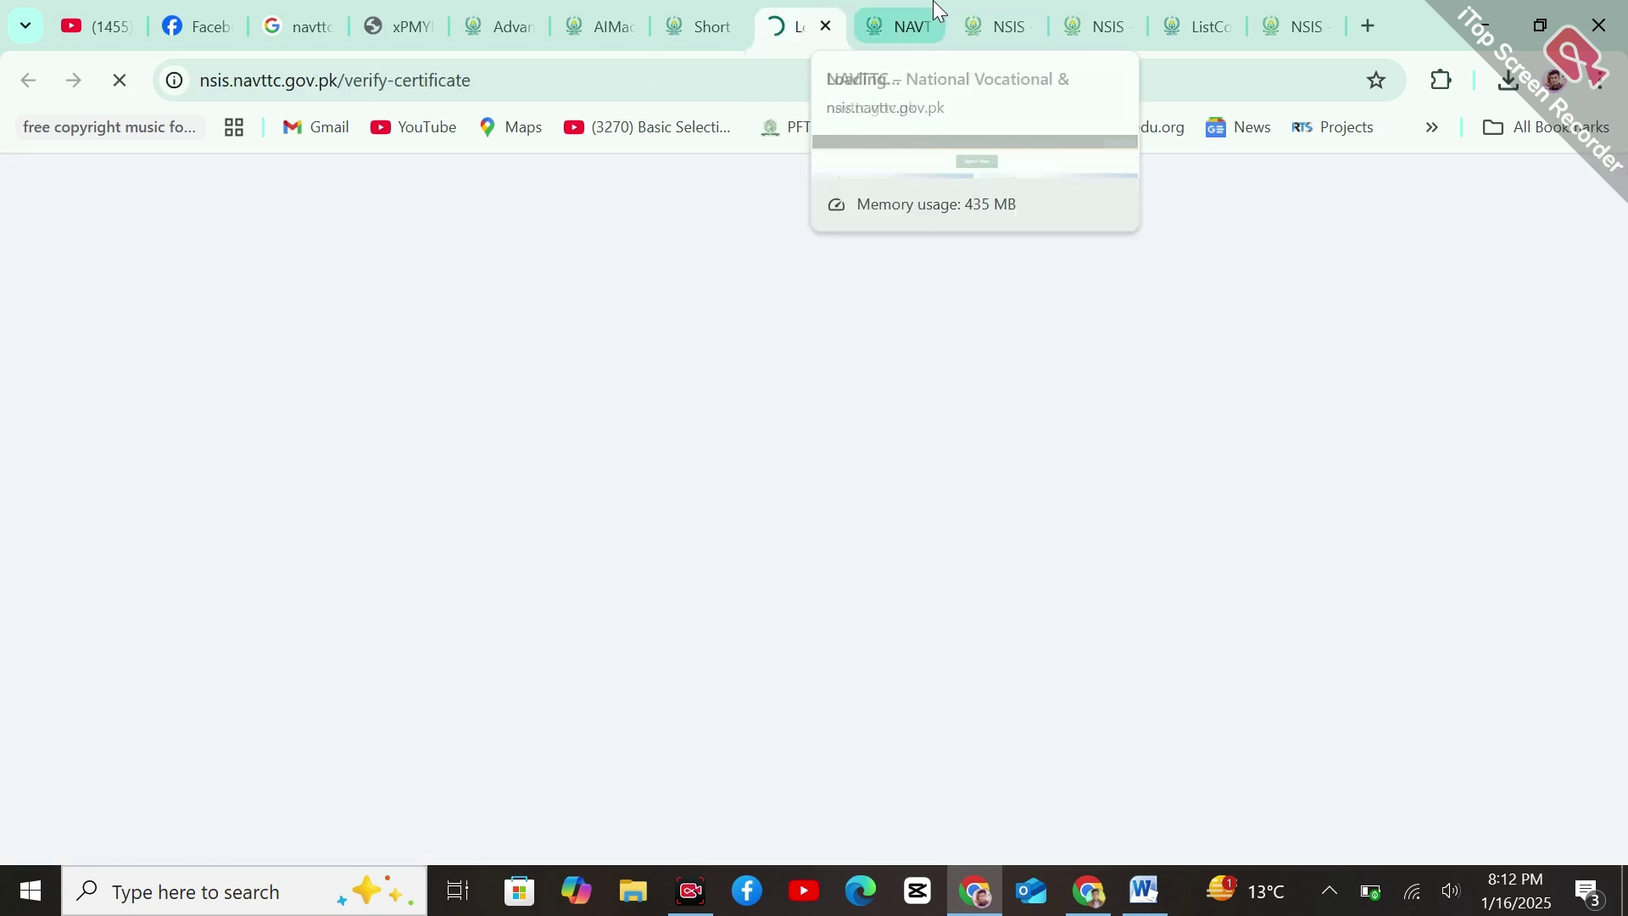
# - Switch to the NSIS sign-in page and examine its address, login fields and registration options
pyautogui.click(994, 12)
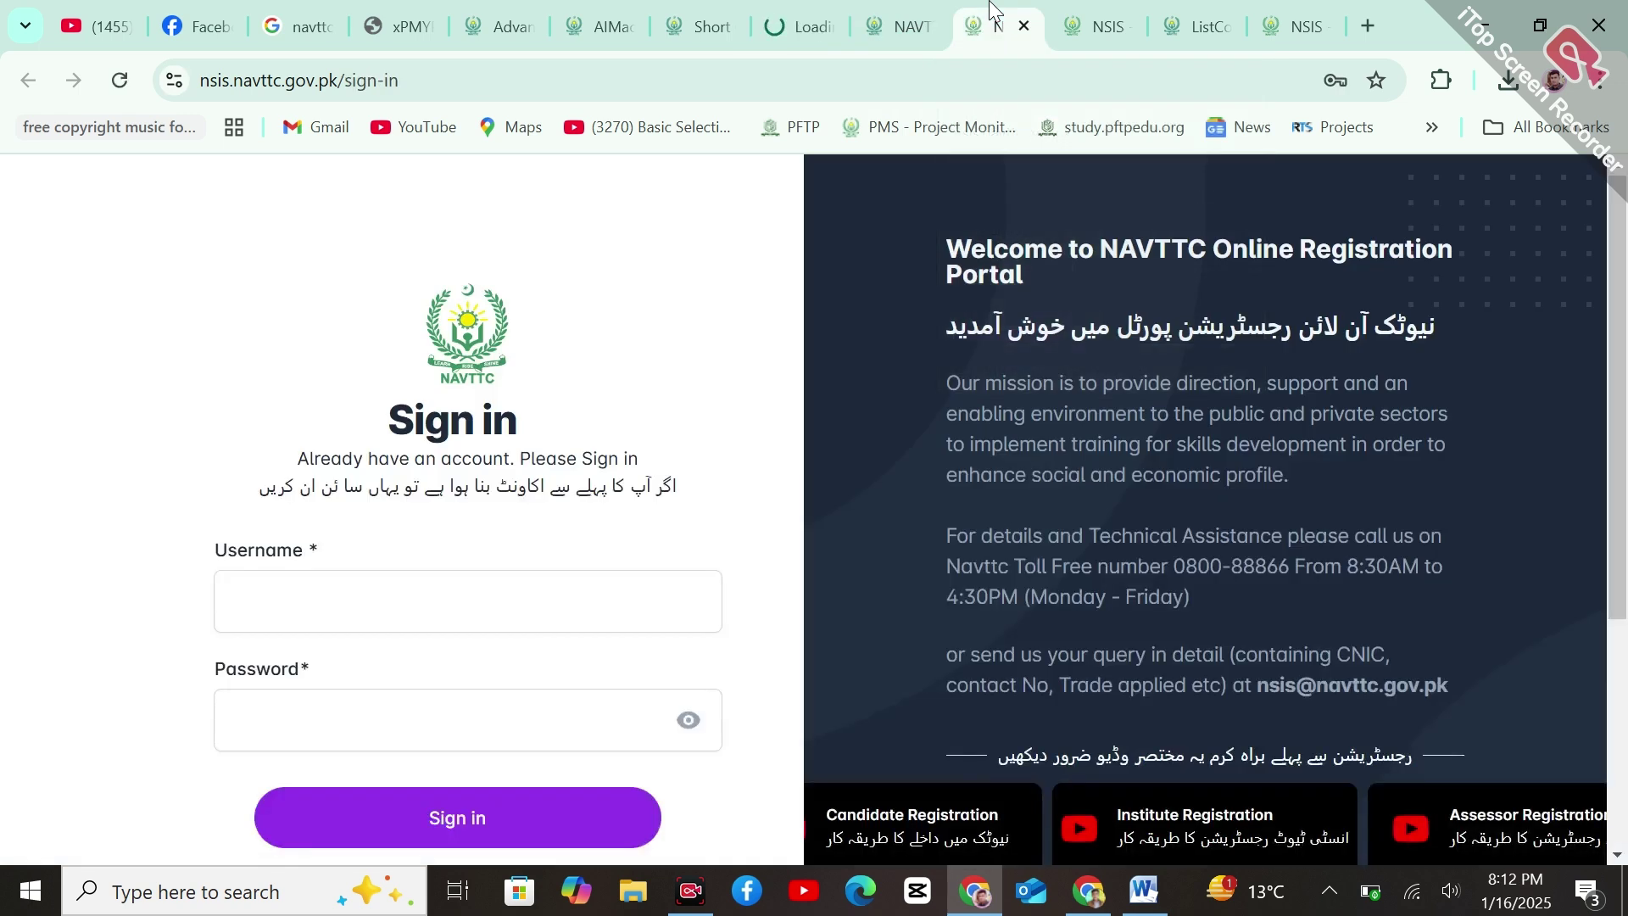
pyautogui.click(462, 73)
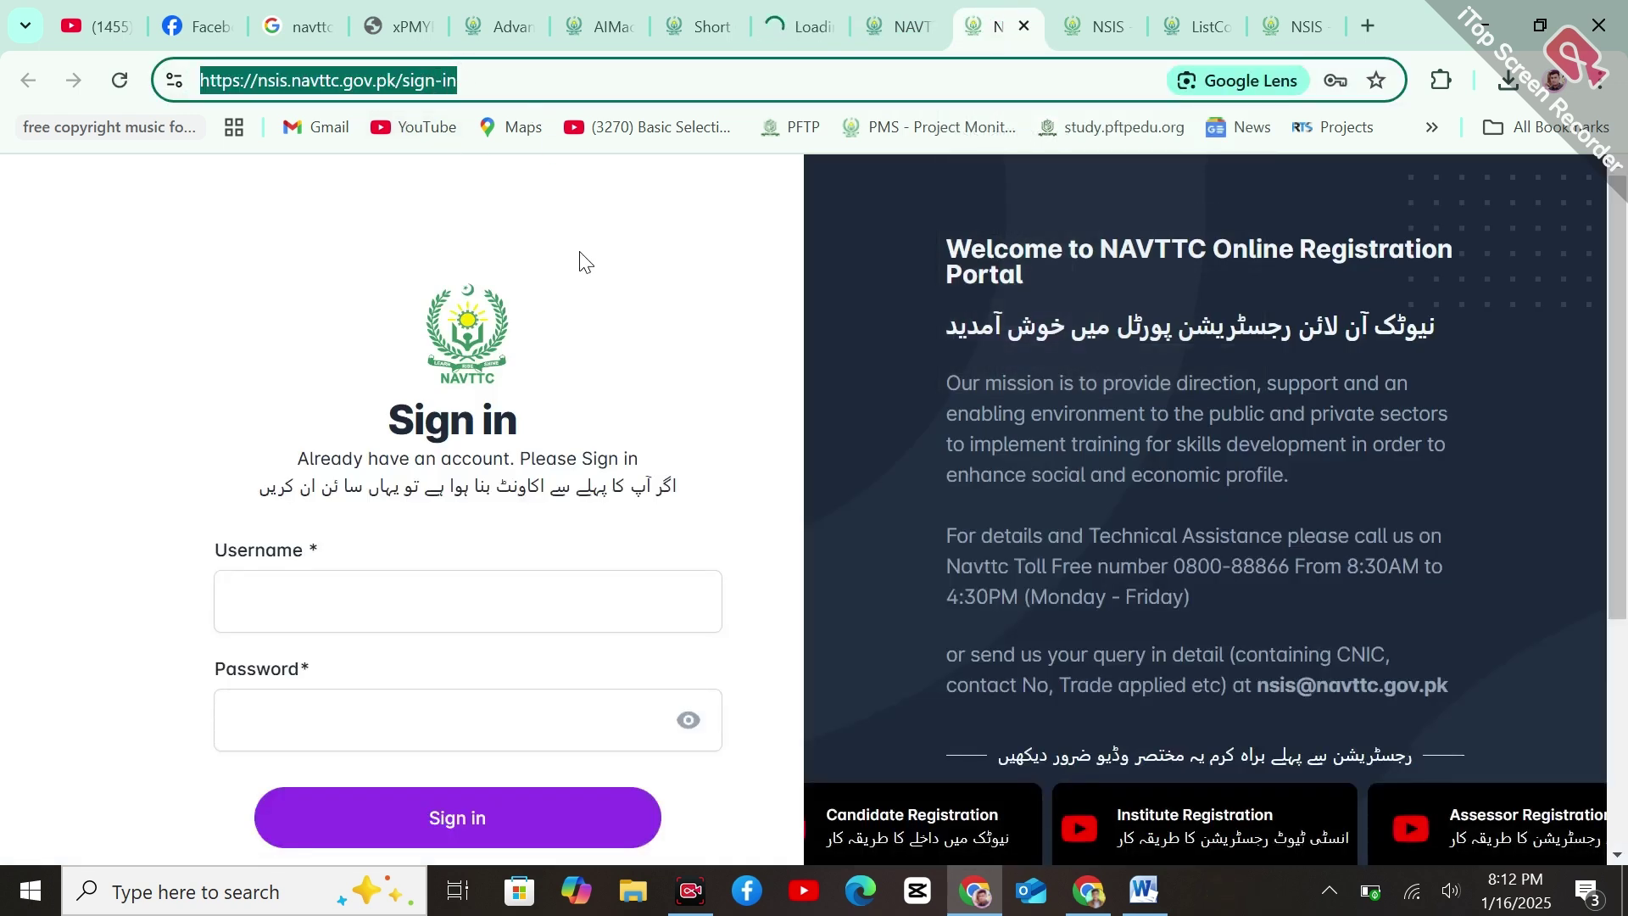
pyautogui.click(599, 329)
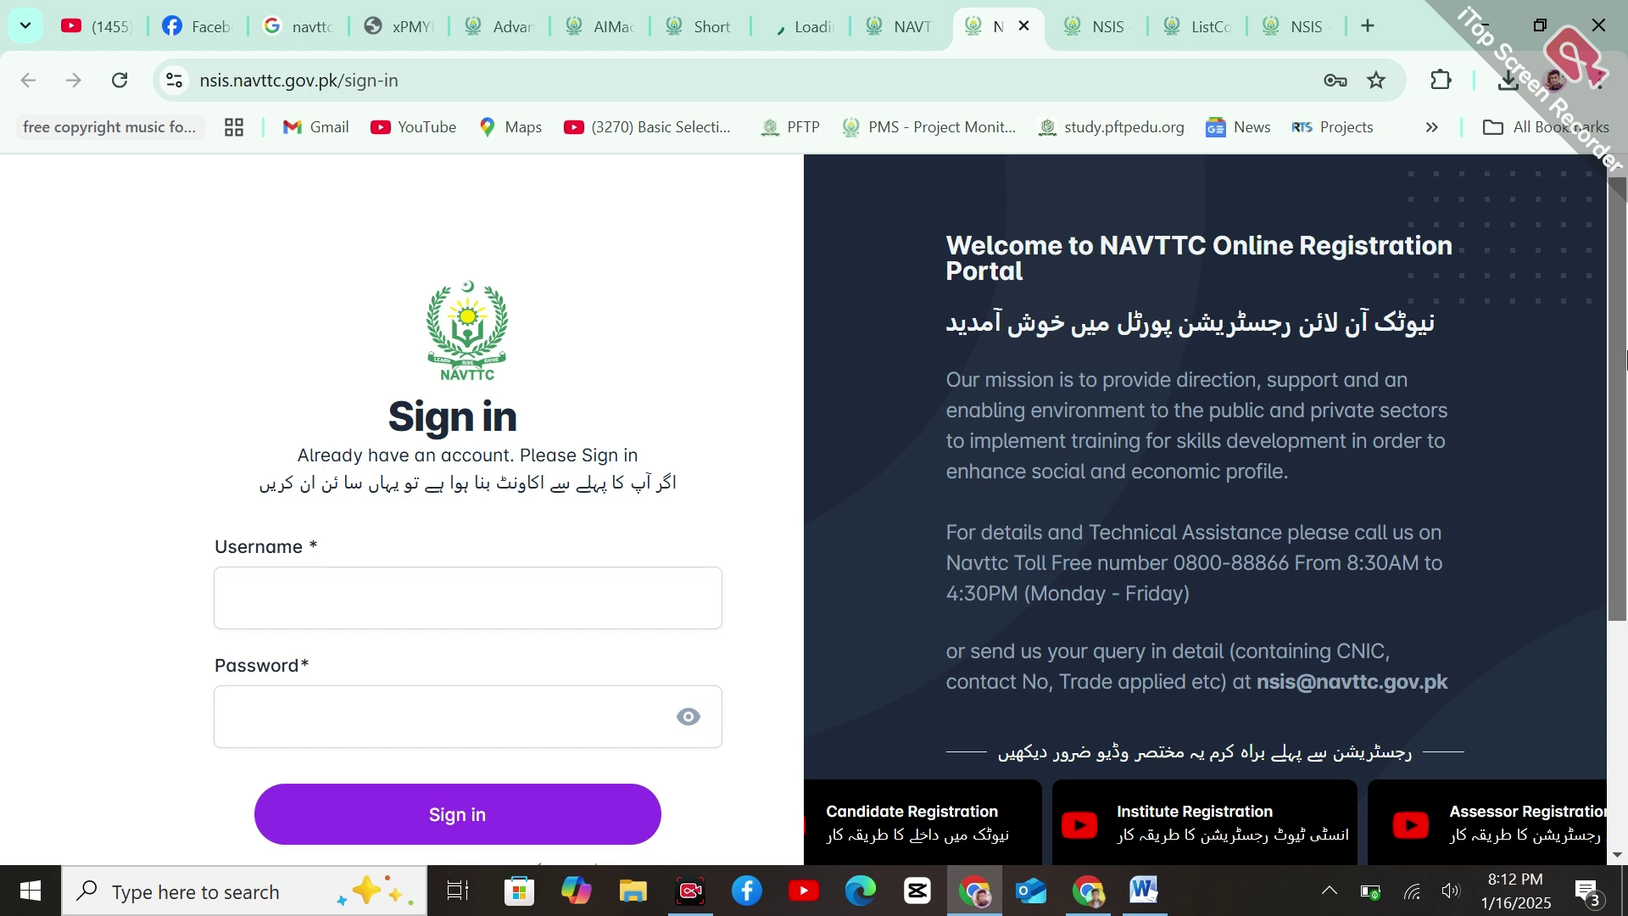
pyautogui.scroll(-3, 1624, 506)
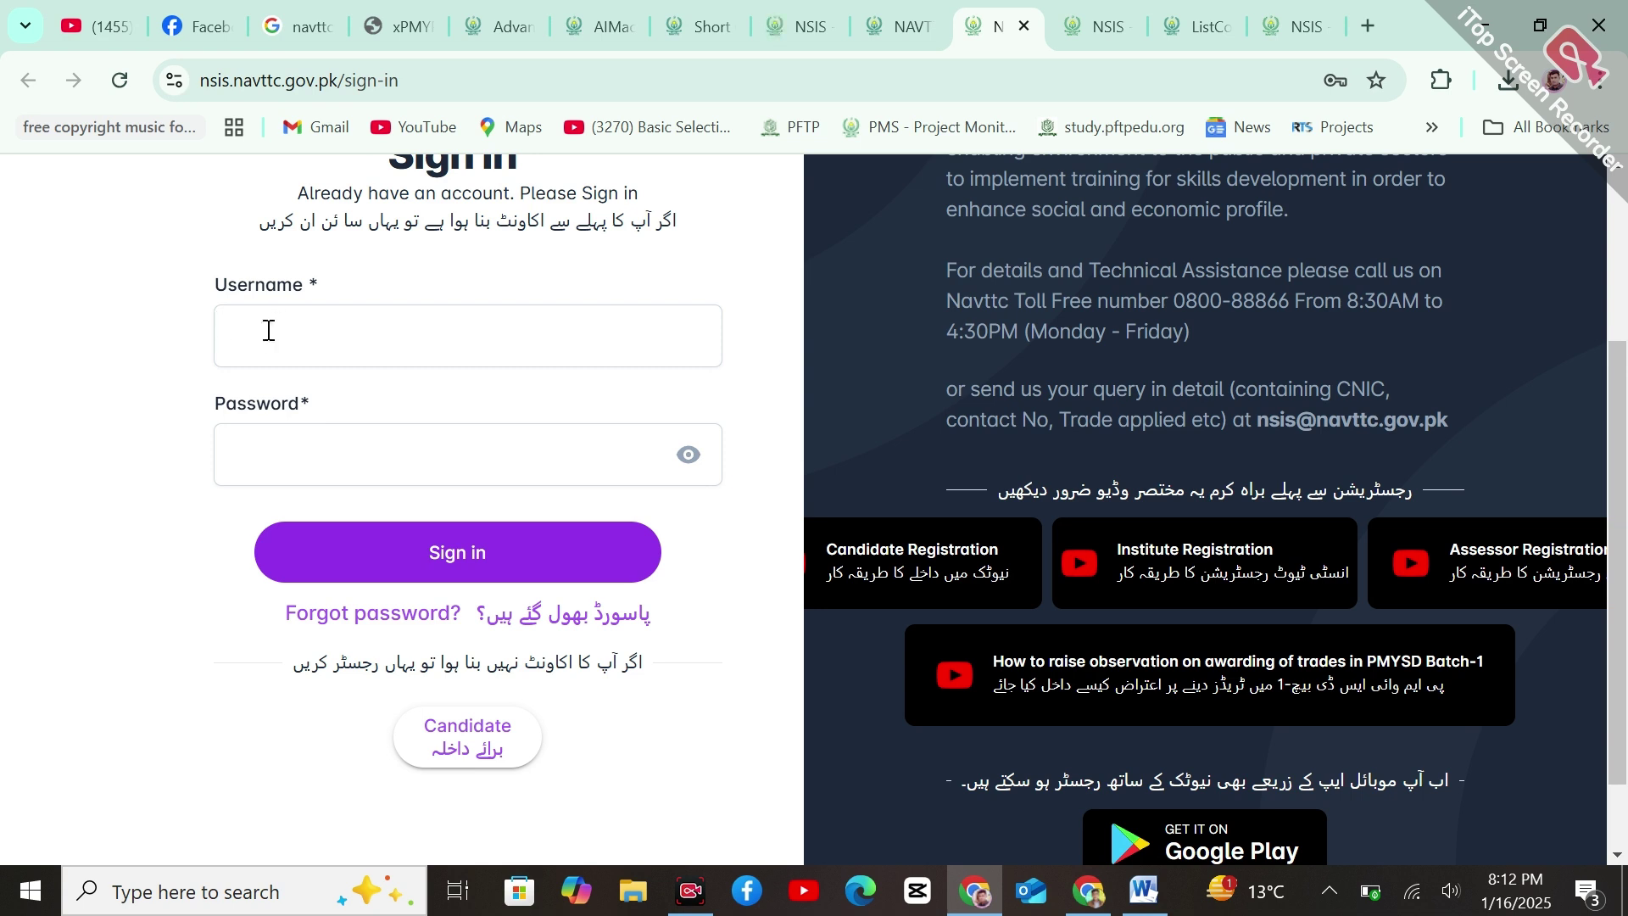
# - View the password recovery form for forgotten passwords and go back to the sign-in page
pyautogui.click(384, 632)
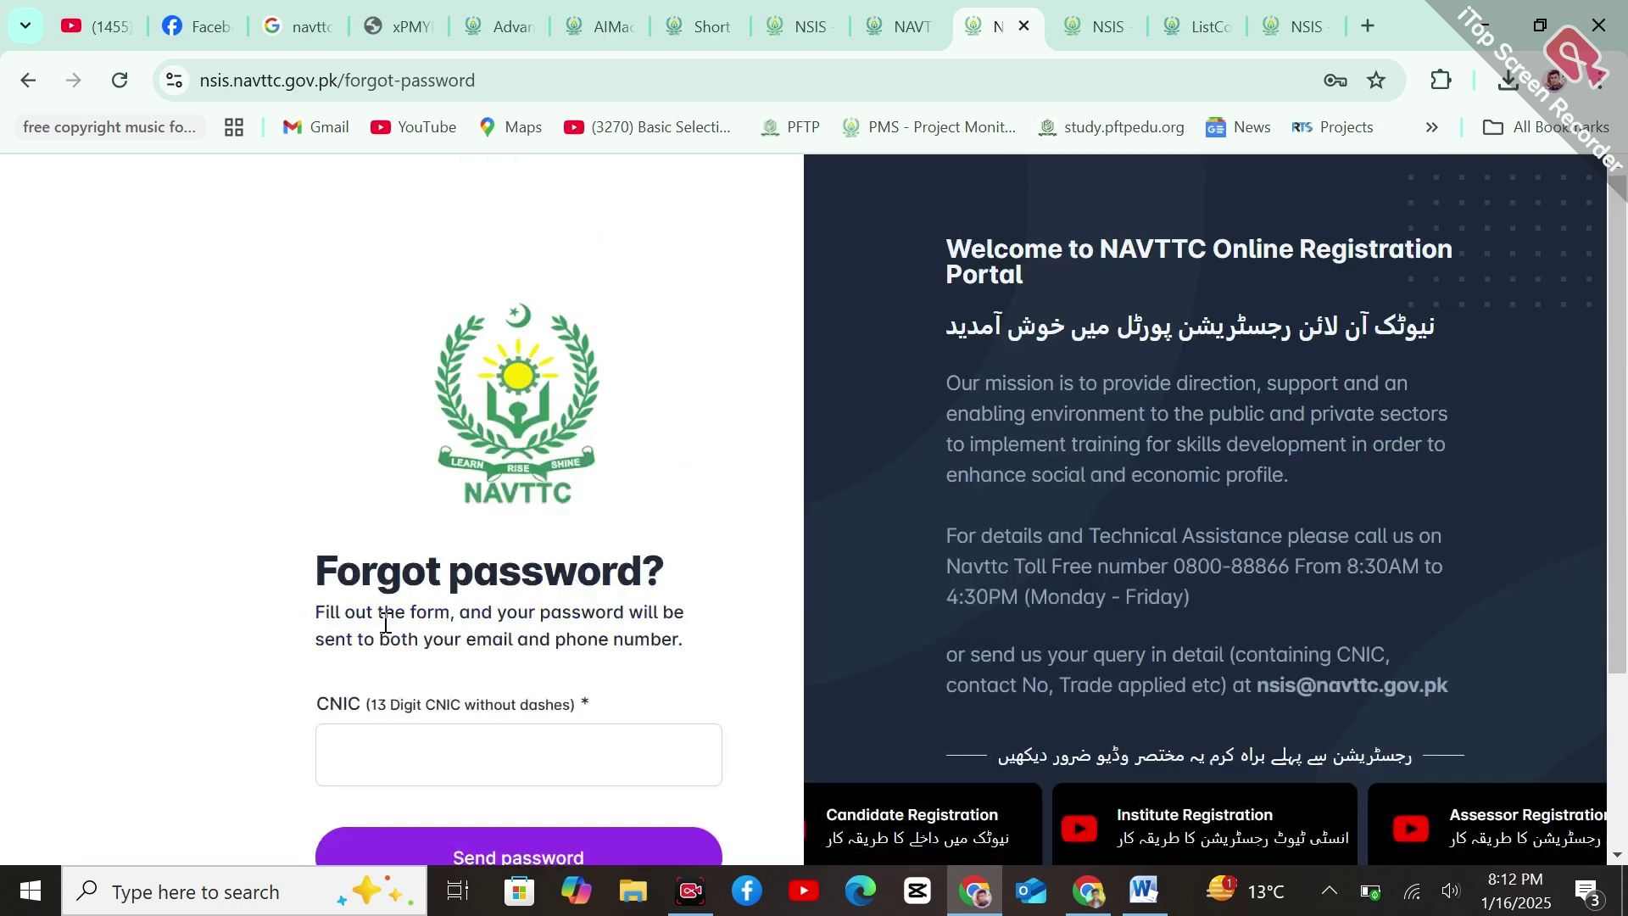
pyautogui.scroll(-3, 627, 482)
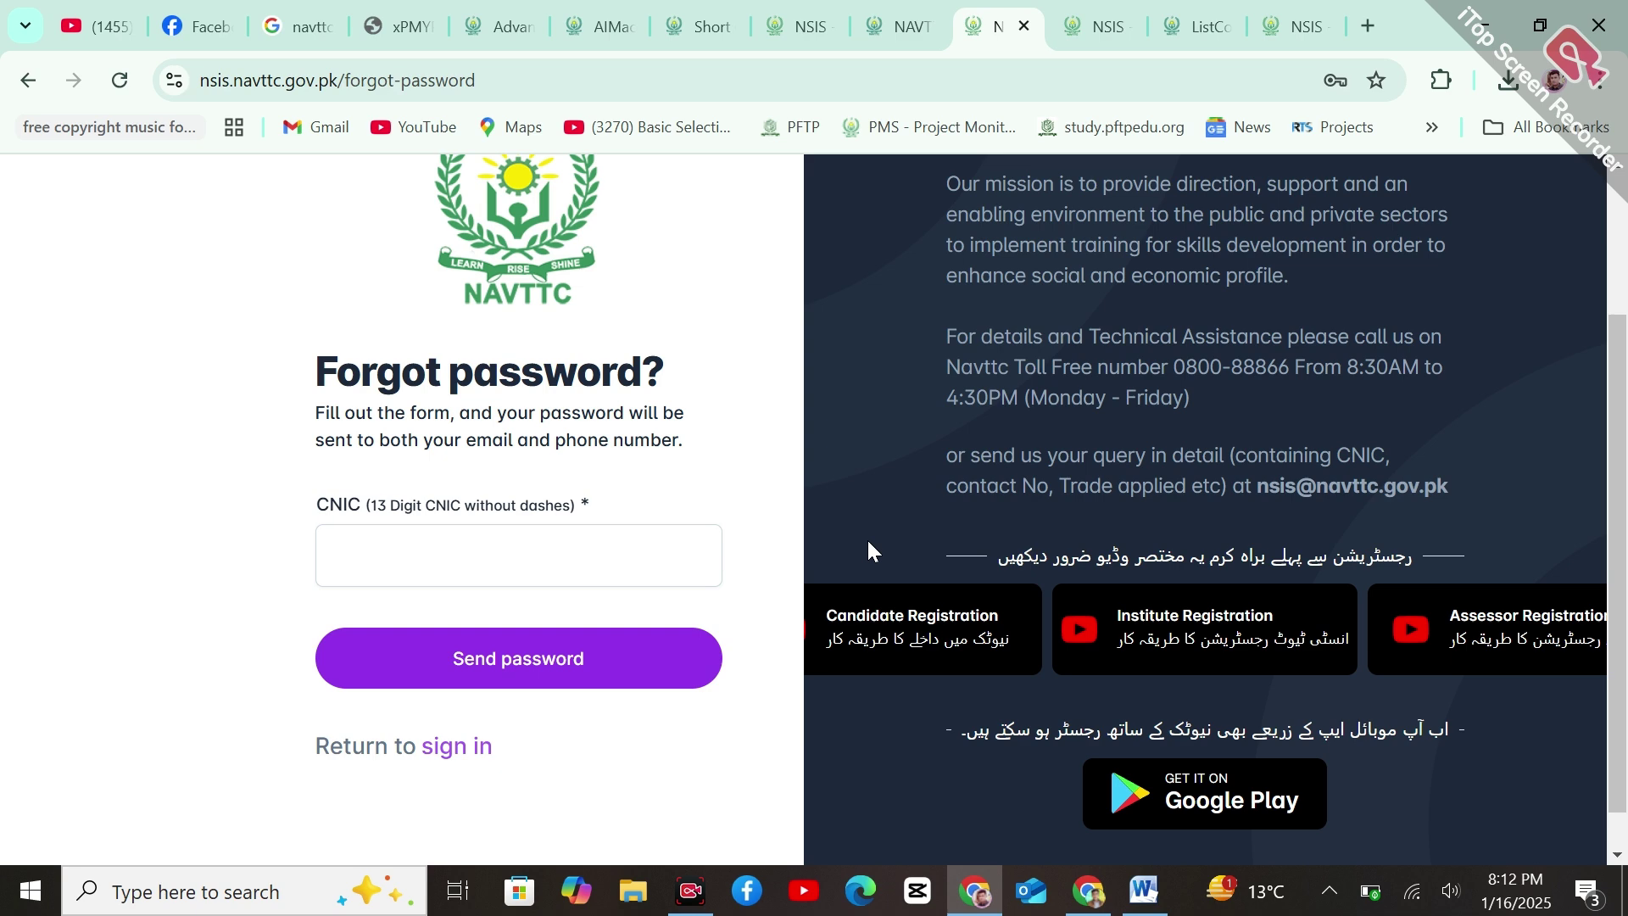
pyautogui.click(25, 79)
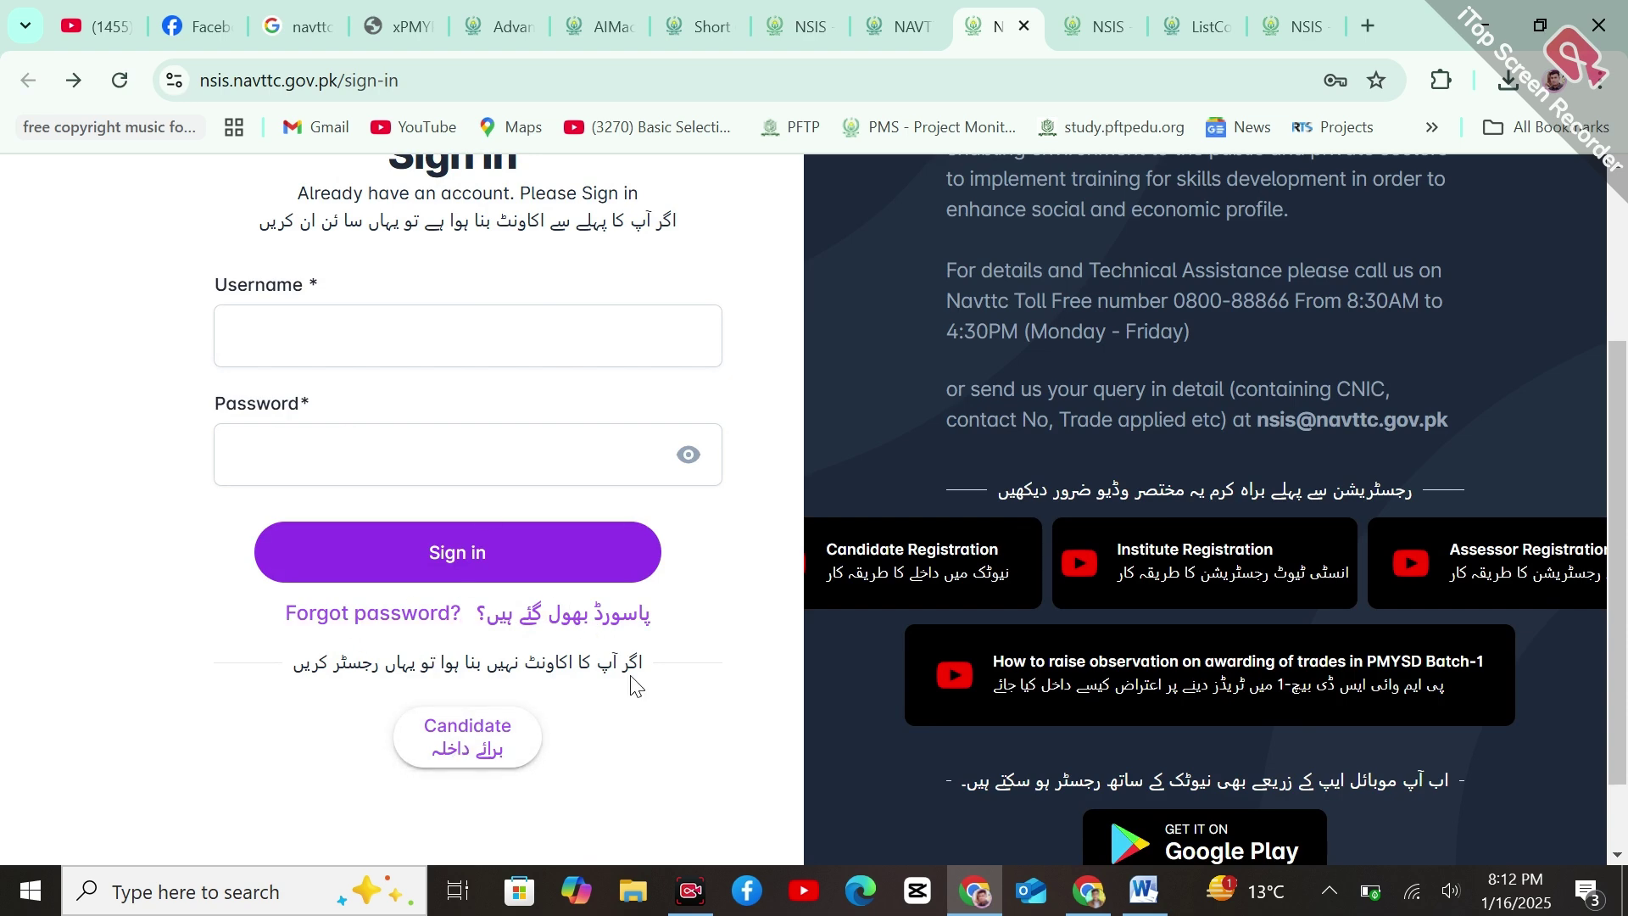
# - Open the Candidate Registration form, review its instructions and required fields, and return to the sign-in page
pyautogui.click(465, 738)
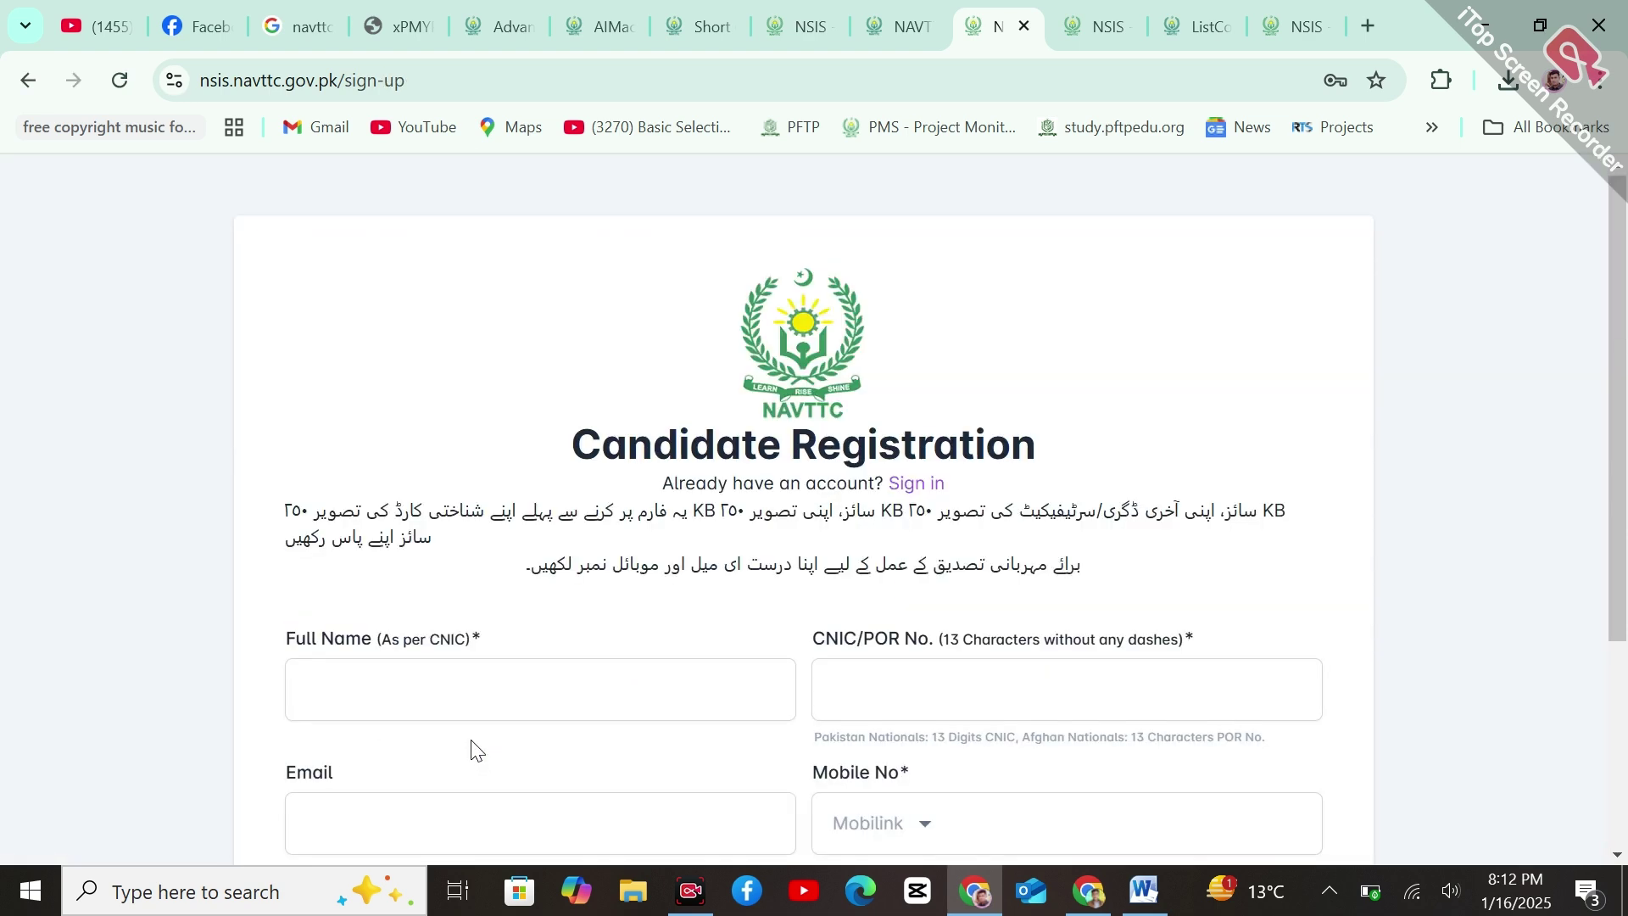
pyautogui.moveTo(1624, 360); pyautogui.dragTo(1625, 515)
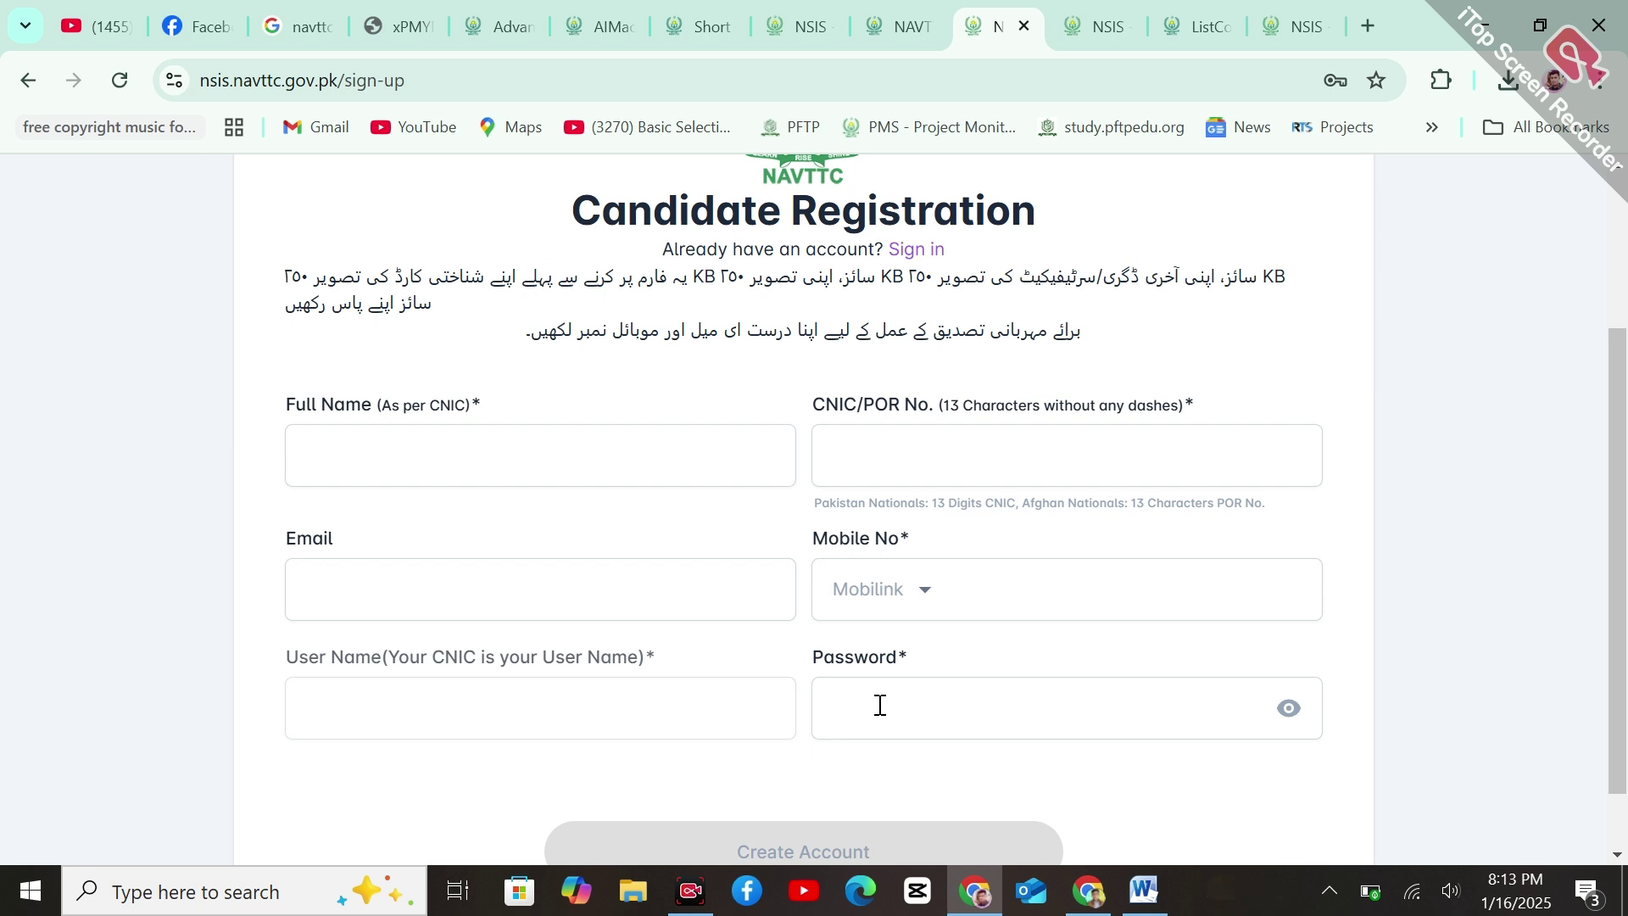
pyautogui.scroll(-1, 1624, 606)
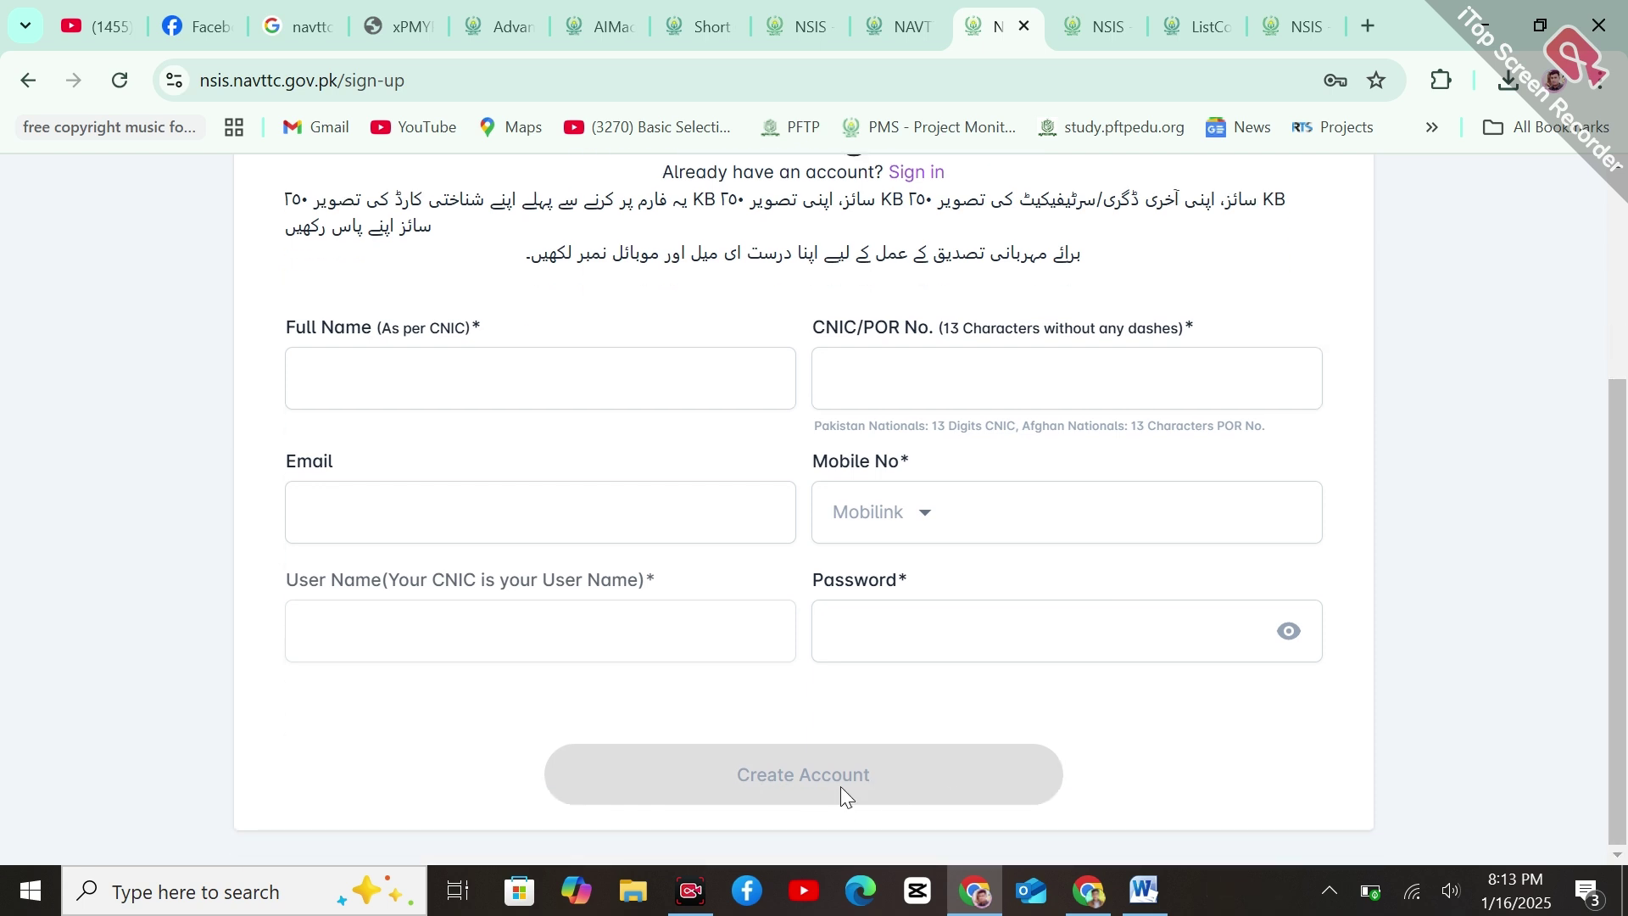
pyautogui.scroll(1, 1624, 632)
pyautogui.scroll(2, 1624, 632)
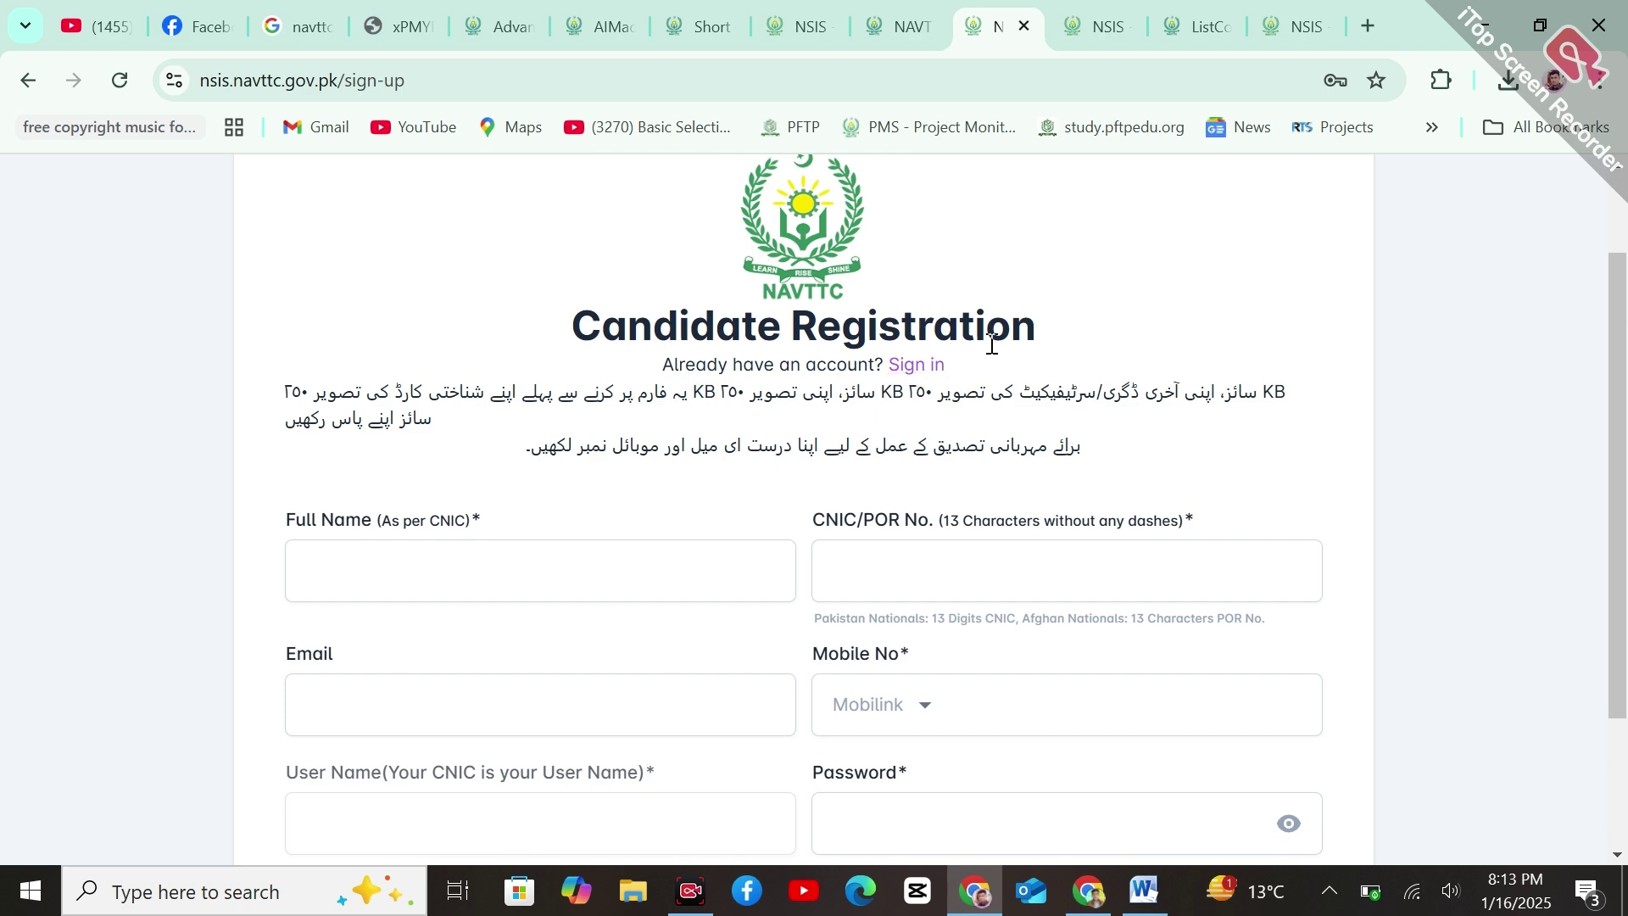
pyautogui.click(918, 377)
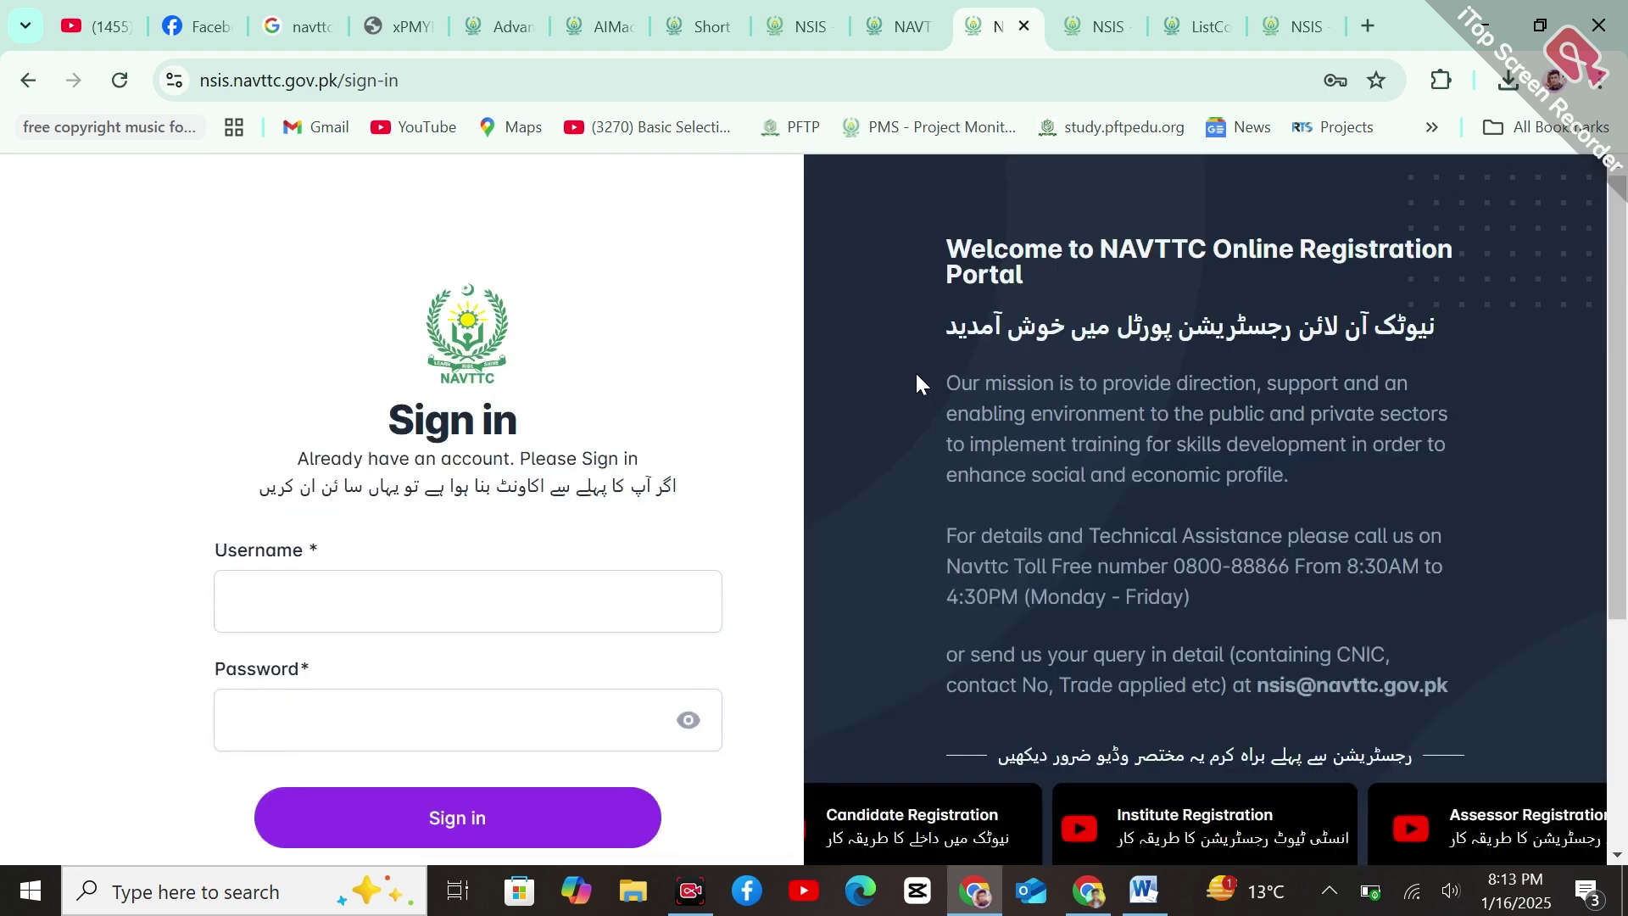
pyautogui.scroll(-1, 1155, 436)
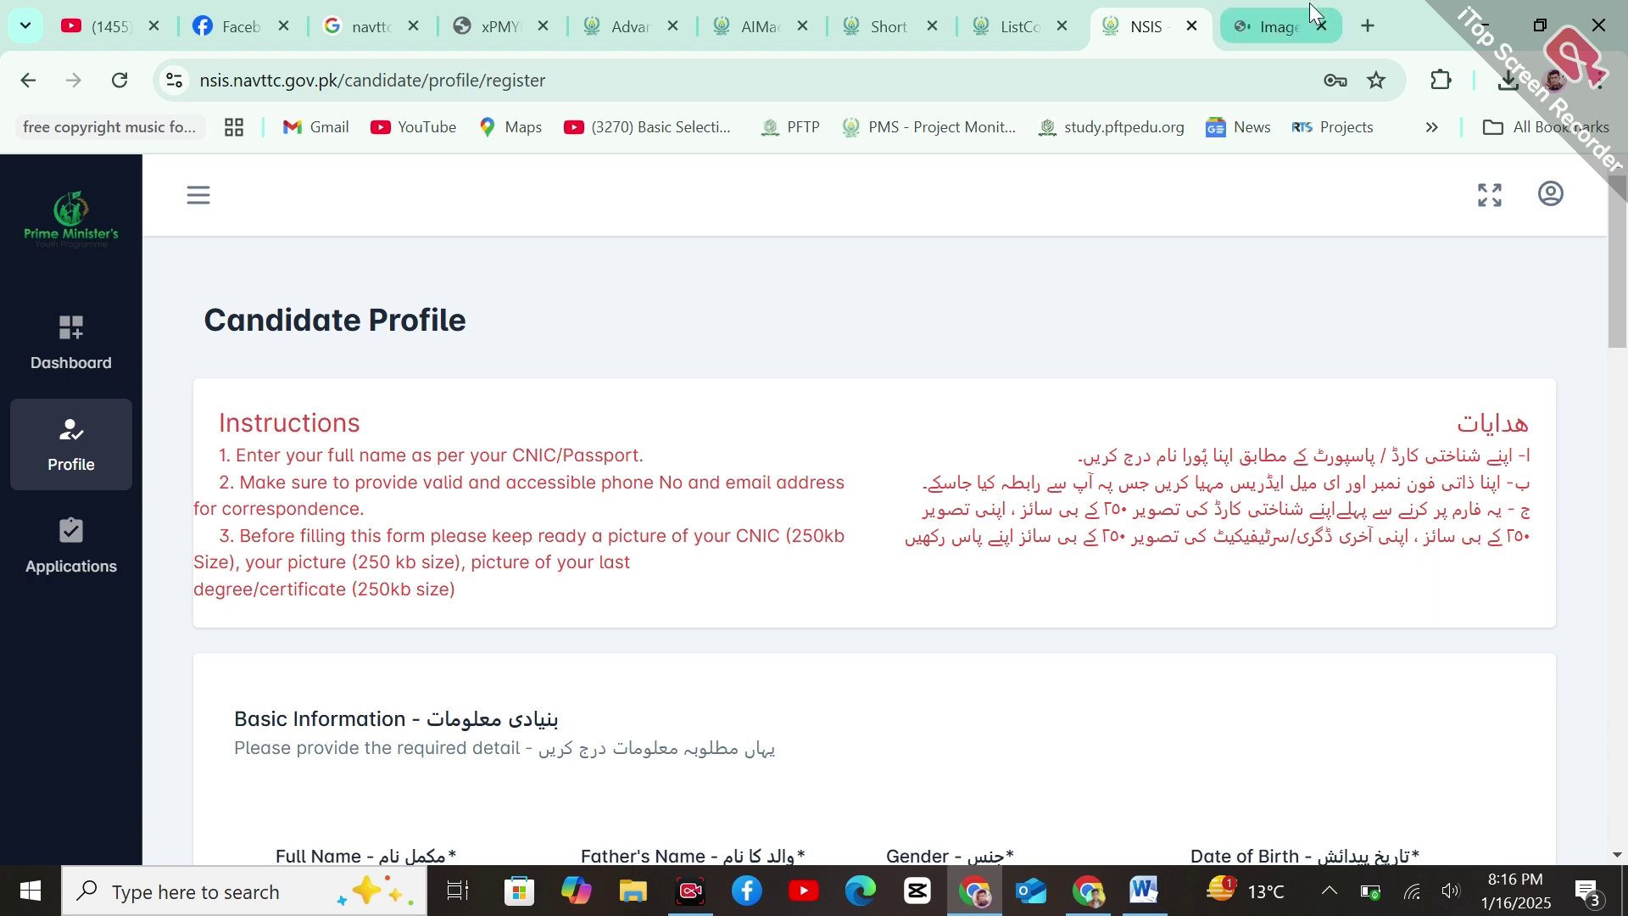
# - Check the image compressor page, return to the Candidate Profile, and review the Basic Information fields and their district and domicile choices
pyautogui.click(1276, 26)
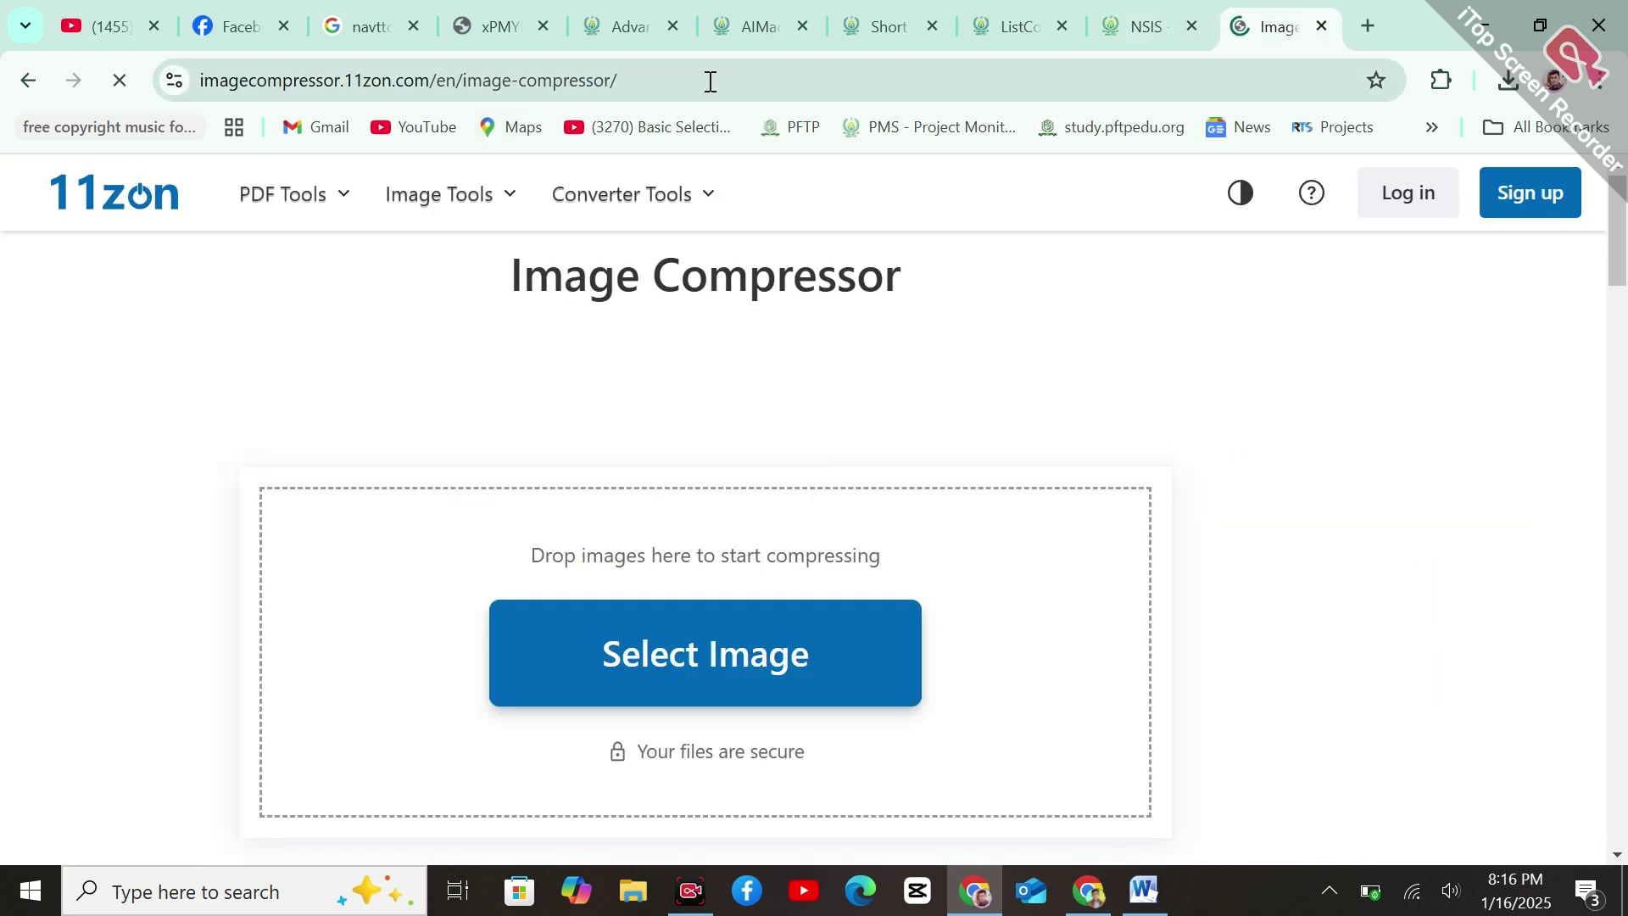
pyautogui.click(1168, 11)
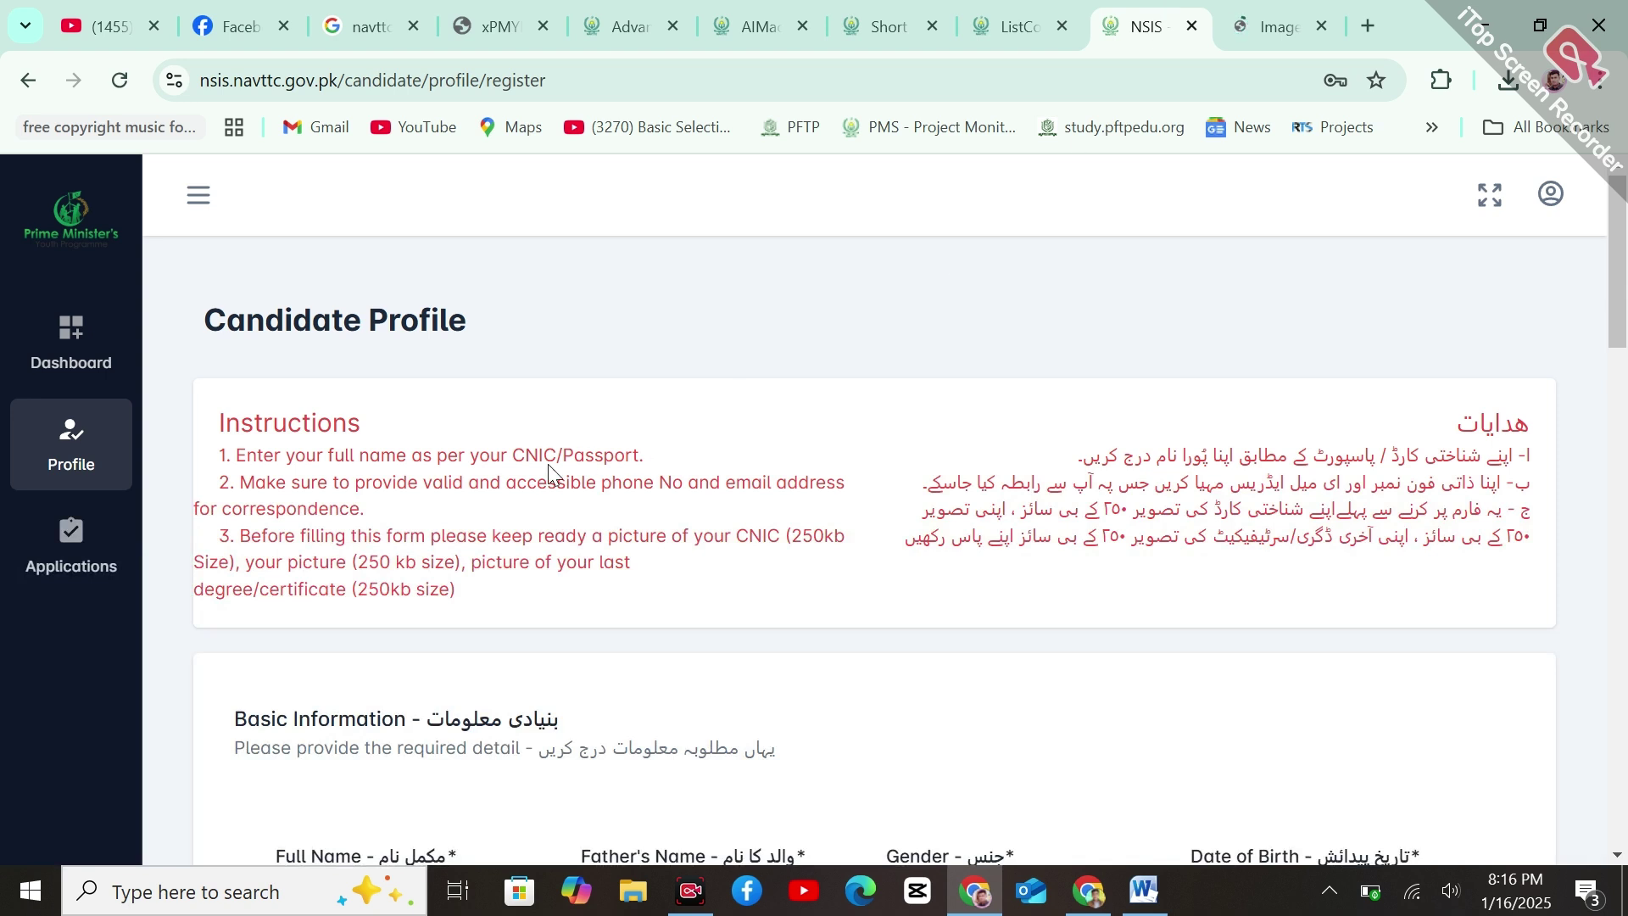
pyautogui.moveTo(1624, 259); pyautogui.dragTo(1624, 373)
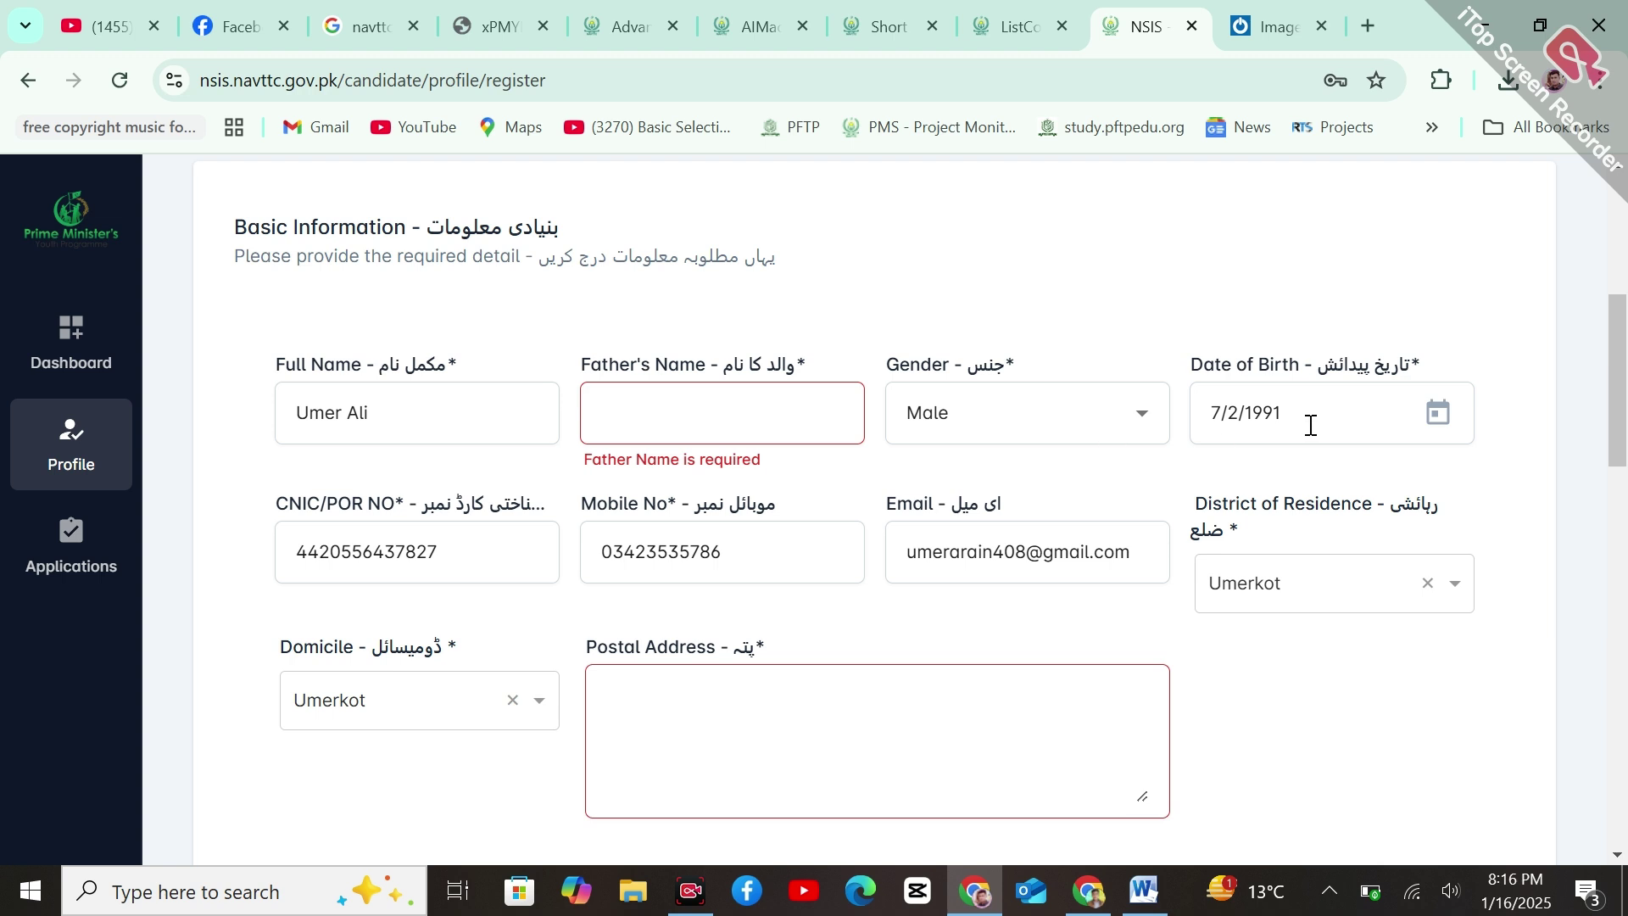
pyautogui.scroll(-2, 774, 420)
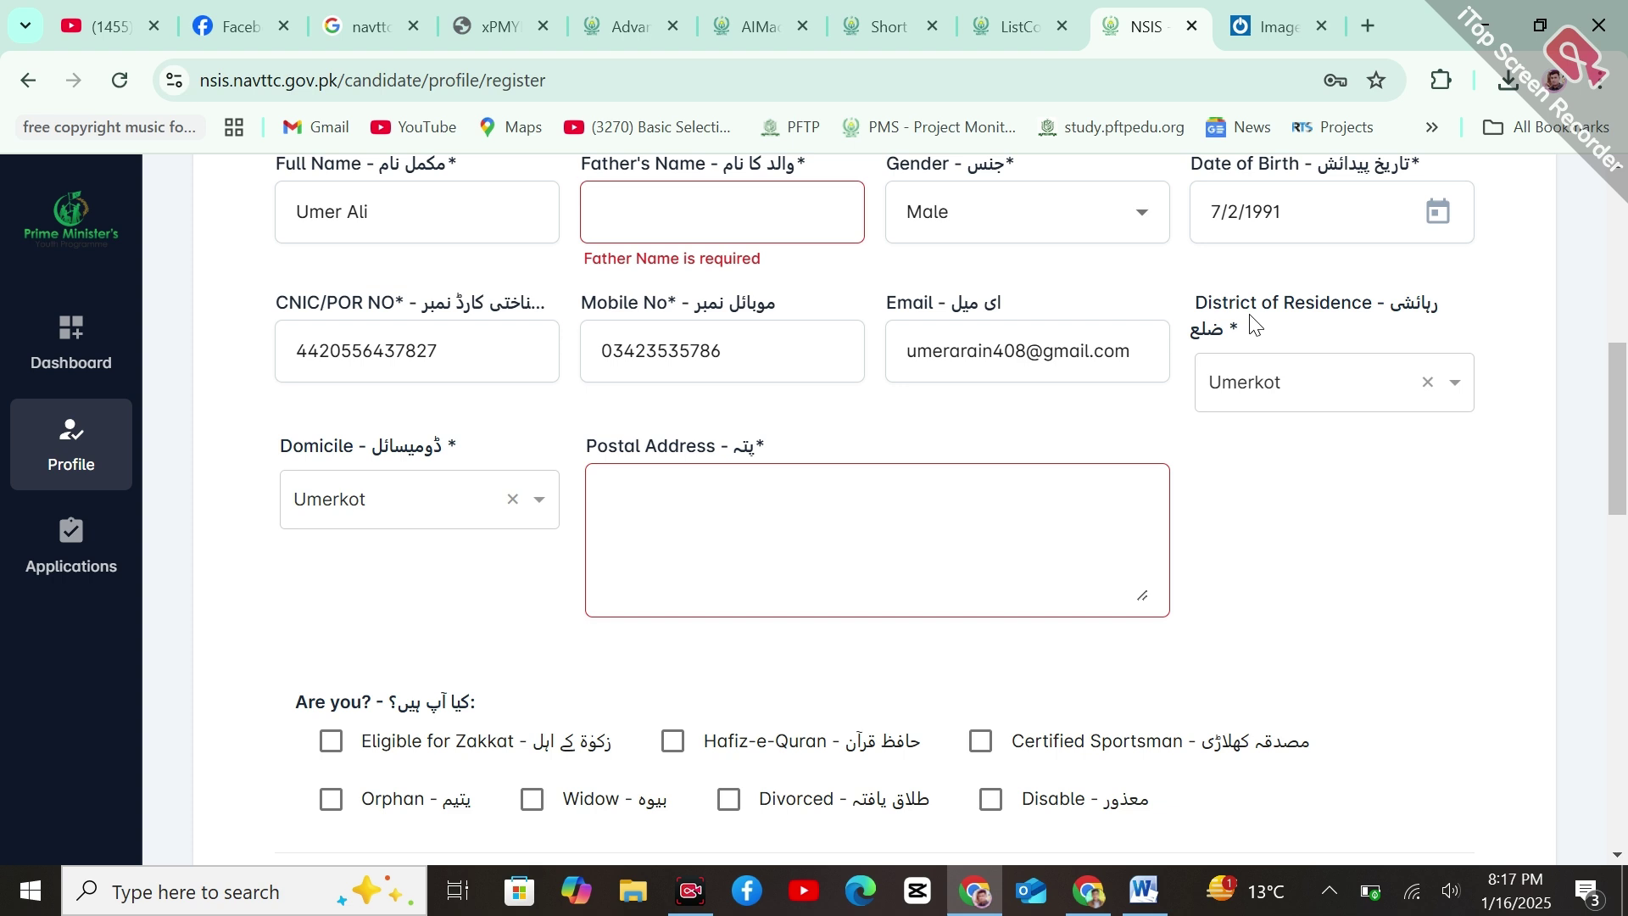
pyautogui.click(1319, 397)
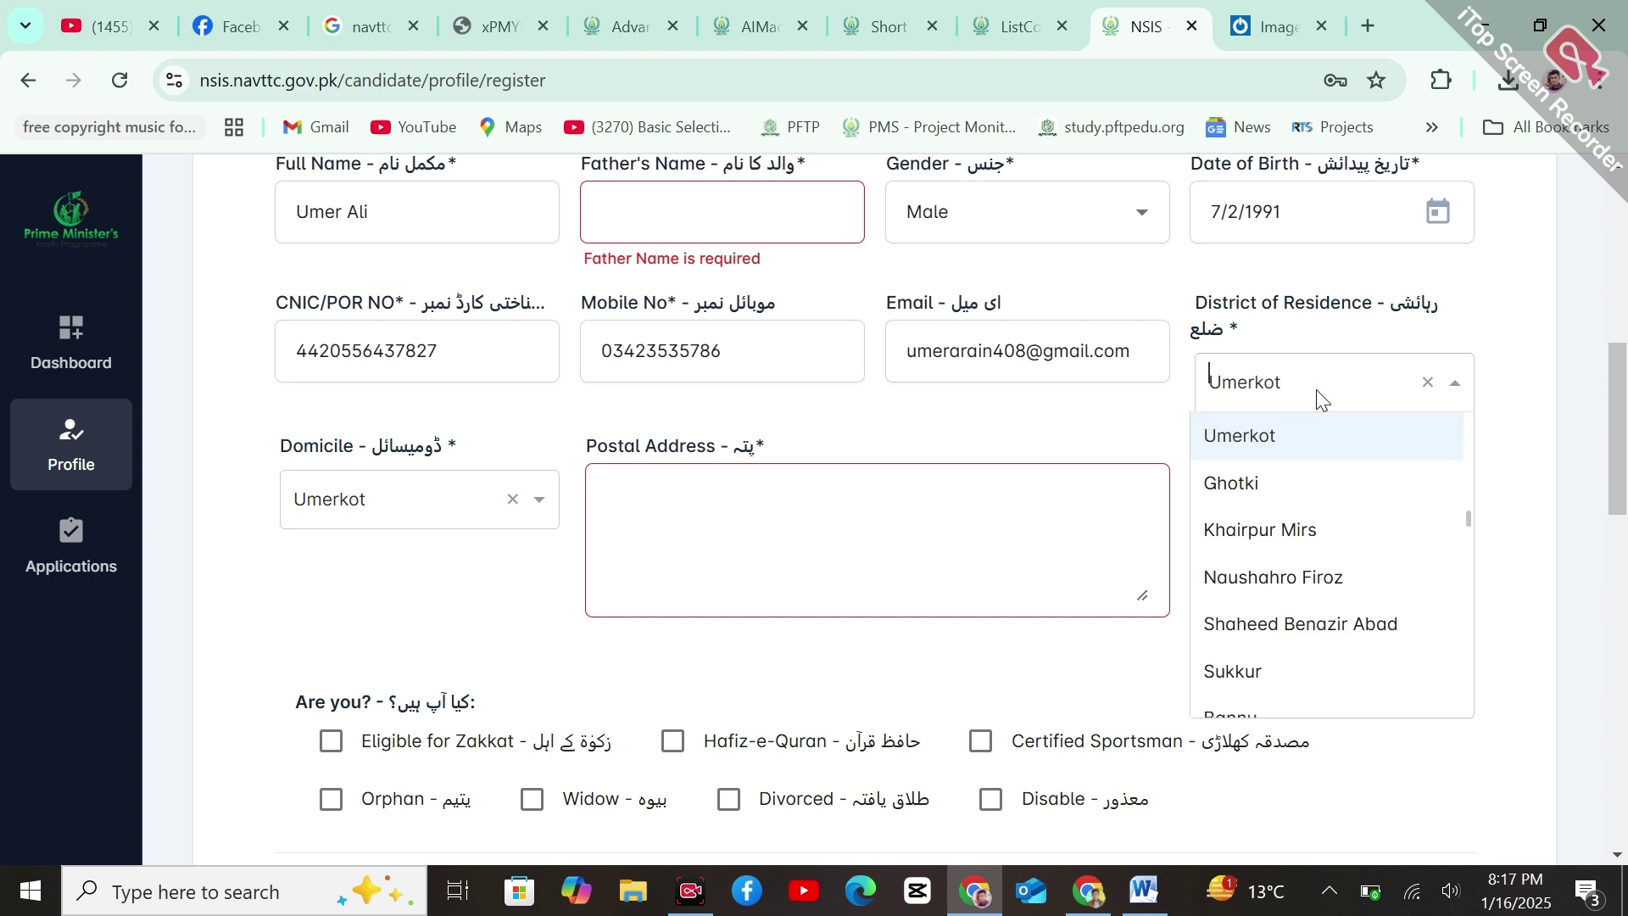
pyautogui.click(360, 507)
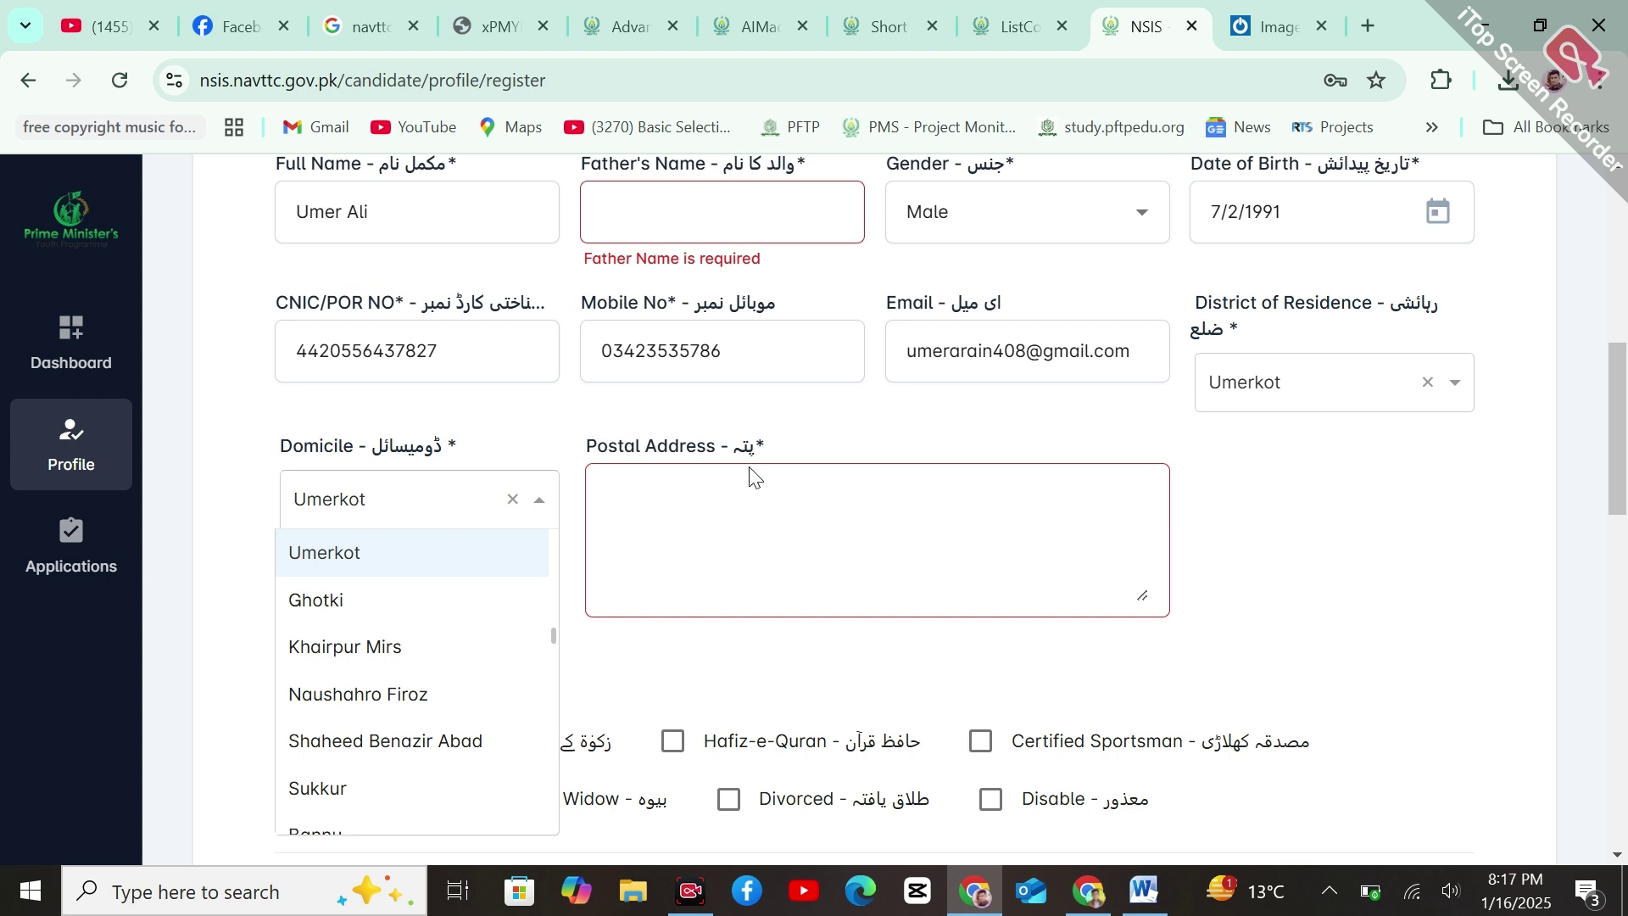
pyautogui.click(1340, 465)
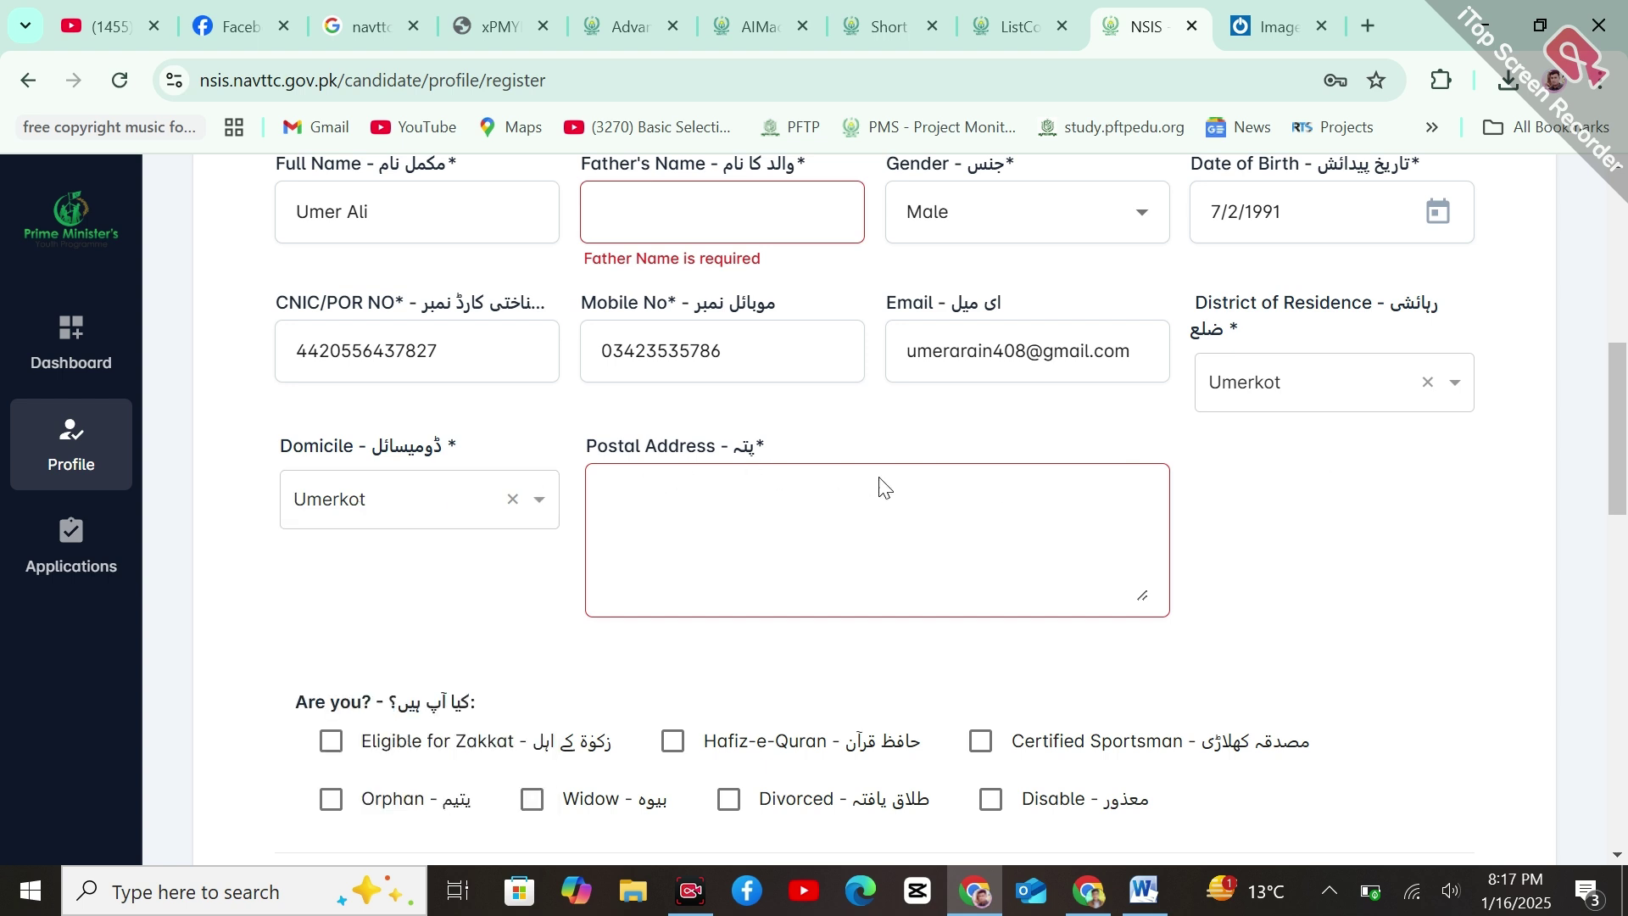
# - In Qualification Details, set the qualification to Bachelors Degree and the specialization to Computer Sciences
pyautogui.moveTo(1624, 449); pyautogui.dragTo(1624, 531)
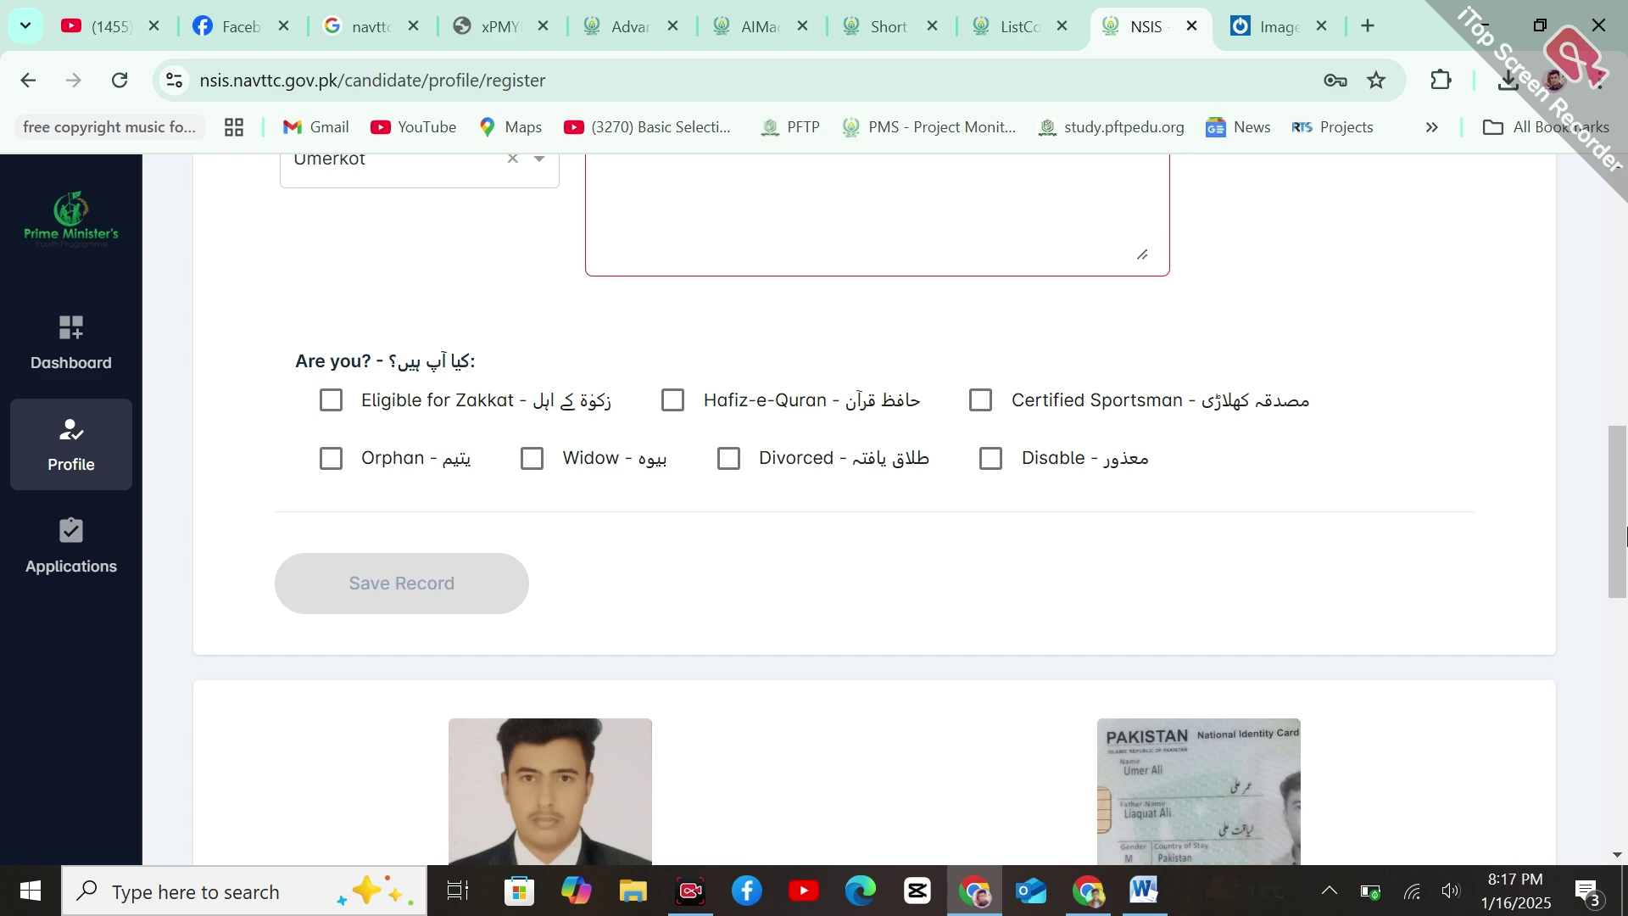
pyautogui.moveTo(1624, 526); pyautogui.dragTo(1623, 712)
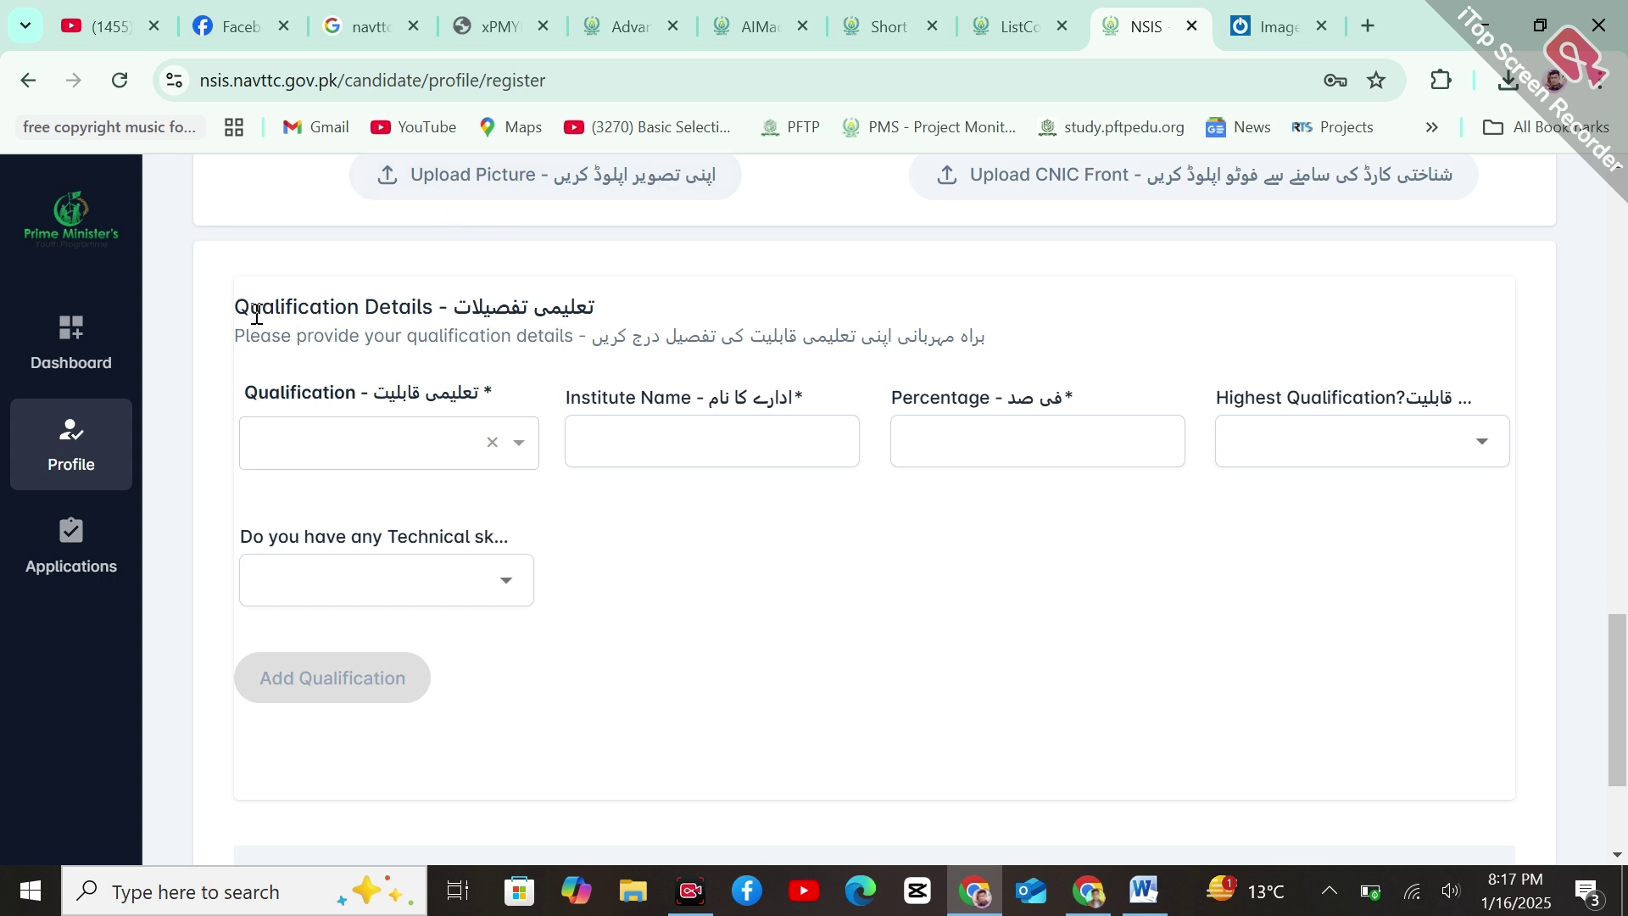
pyautogui.click(330, 447)
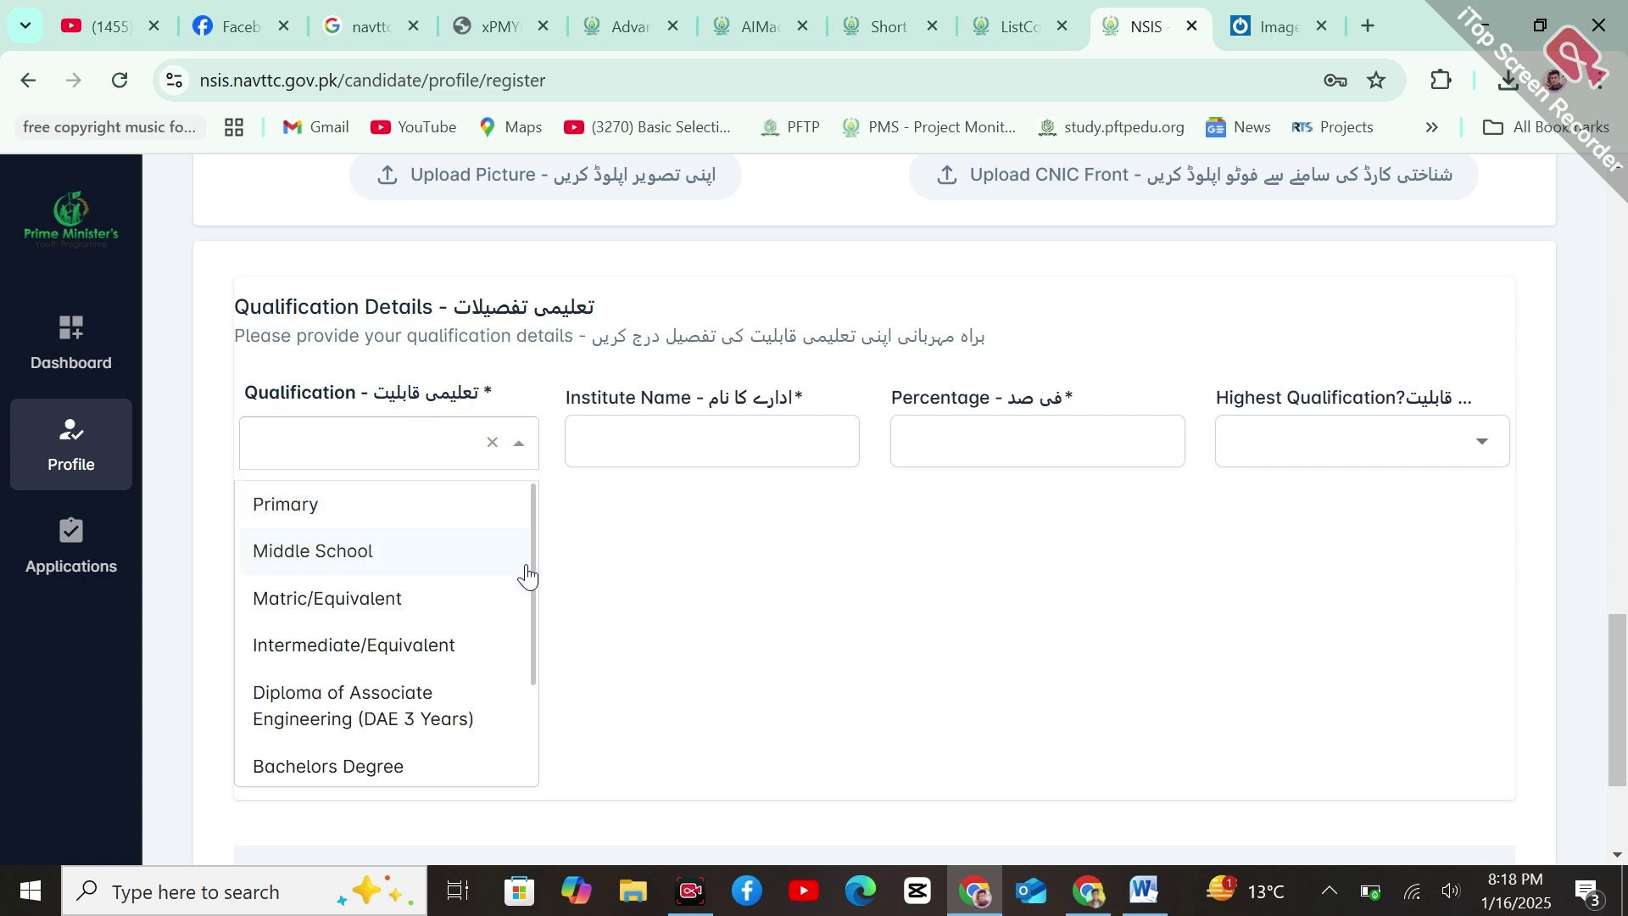
pyautogui.moveTo(533, 572); pyautogui.dragTo(526, 695)
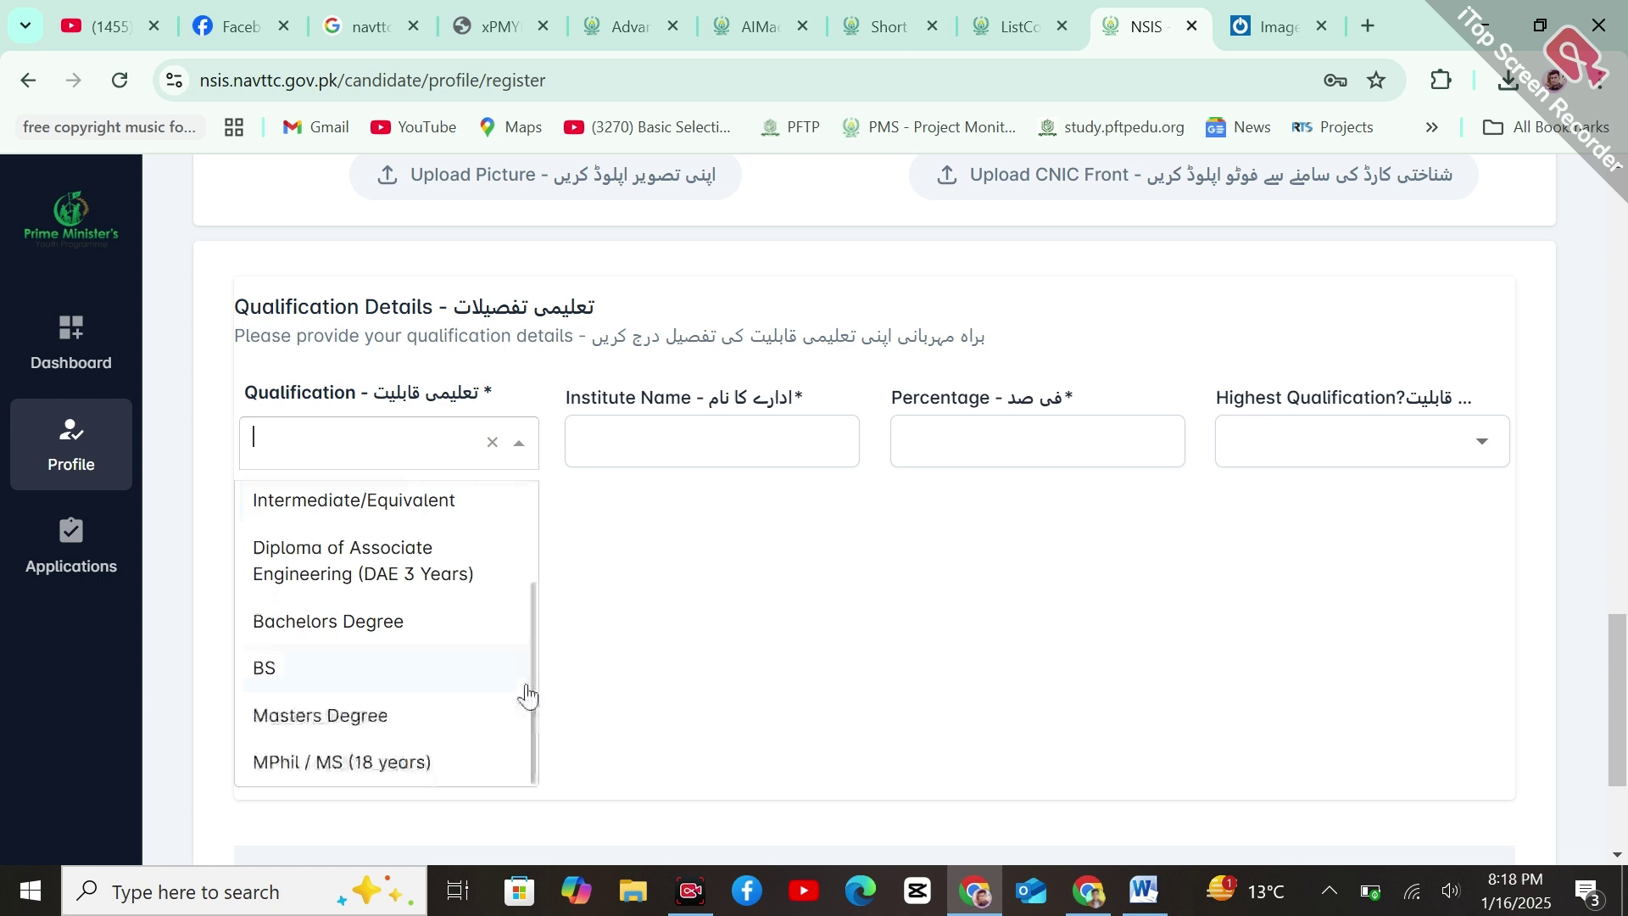
pyautogui.click(400, 643)
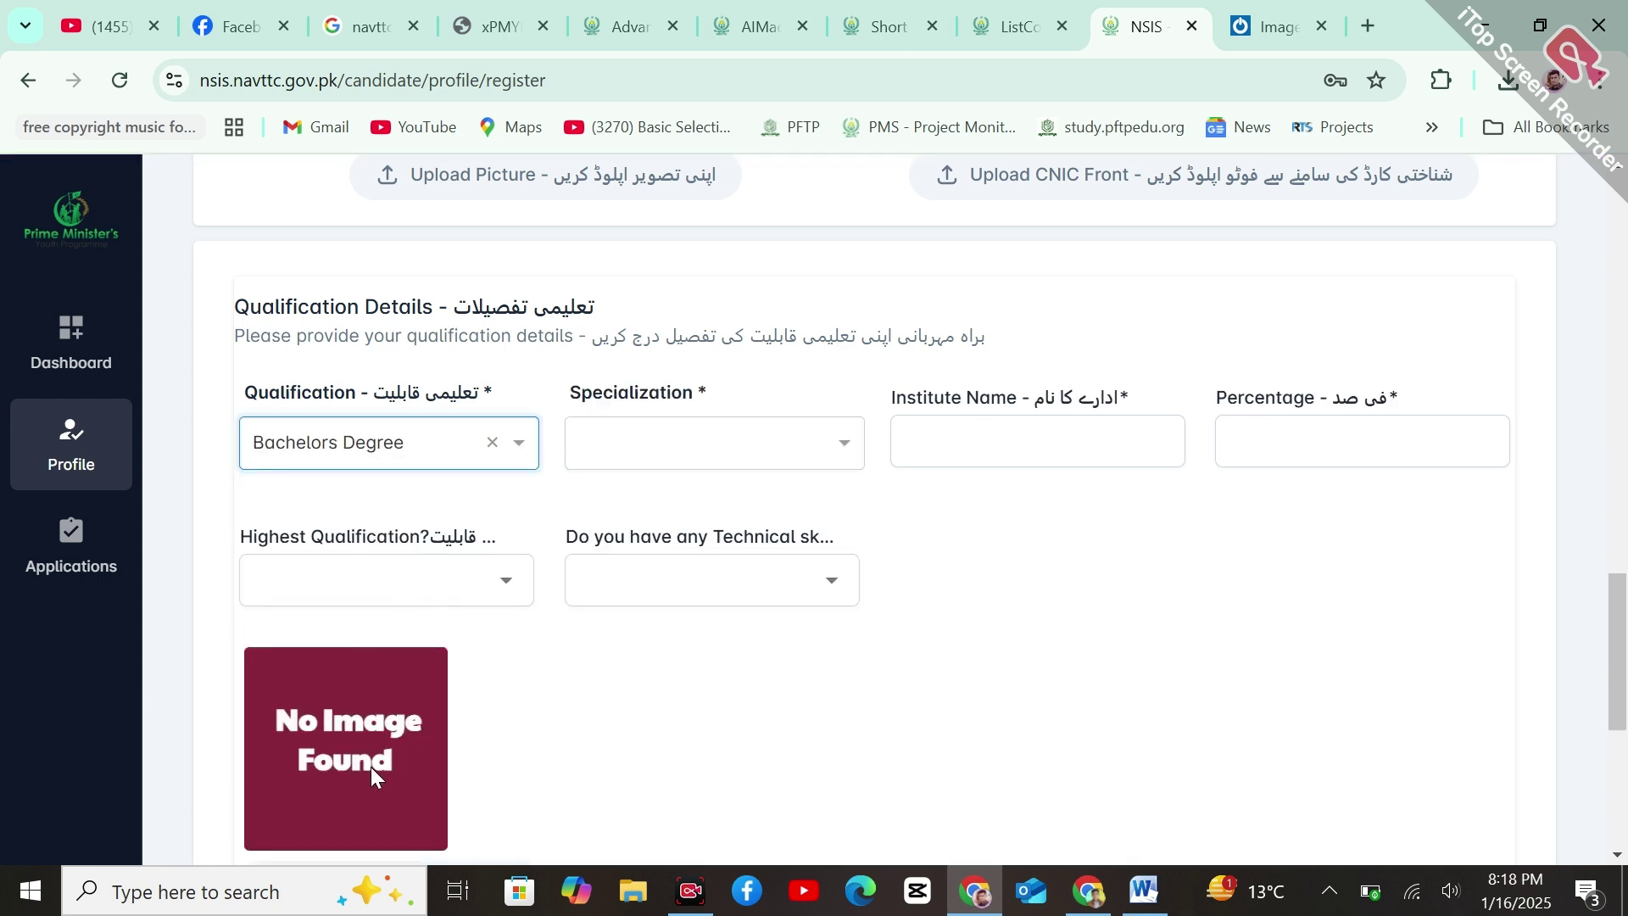
pyautogui.click(650, 437)
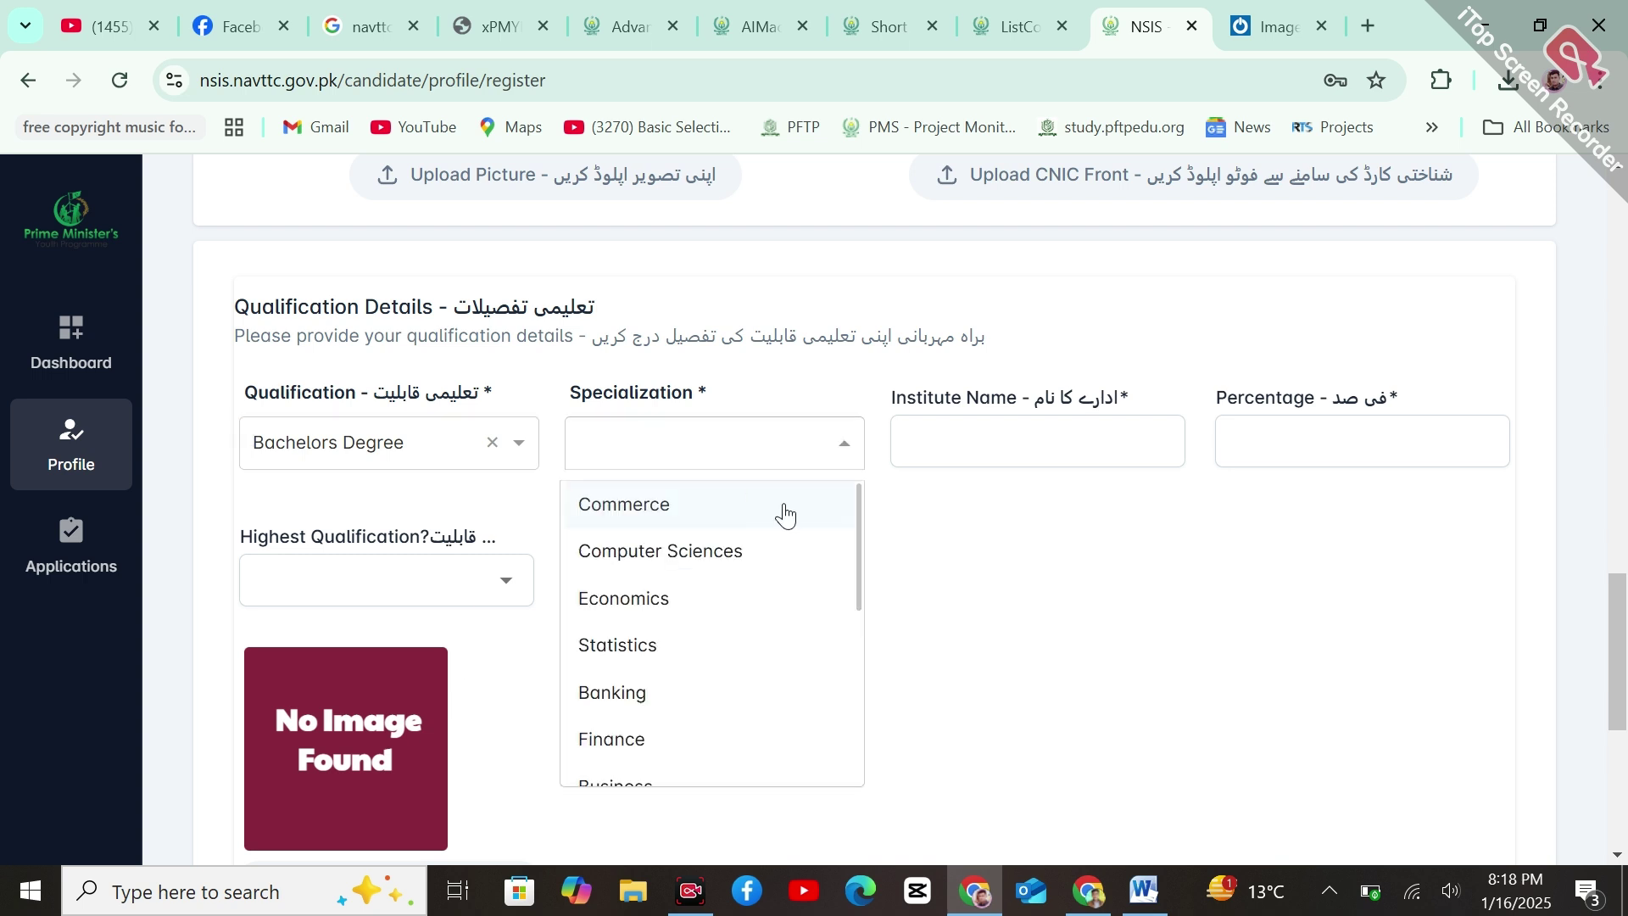
pyautogui.click(769, 570)
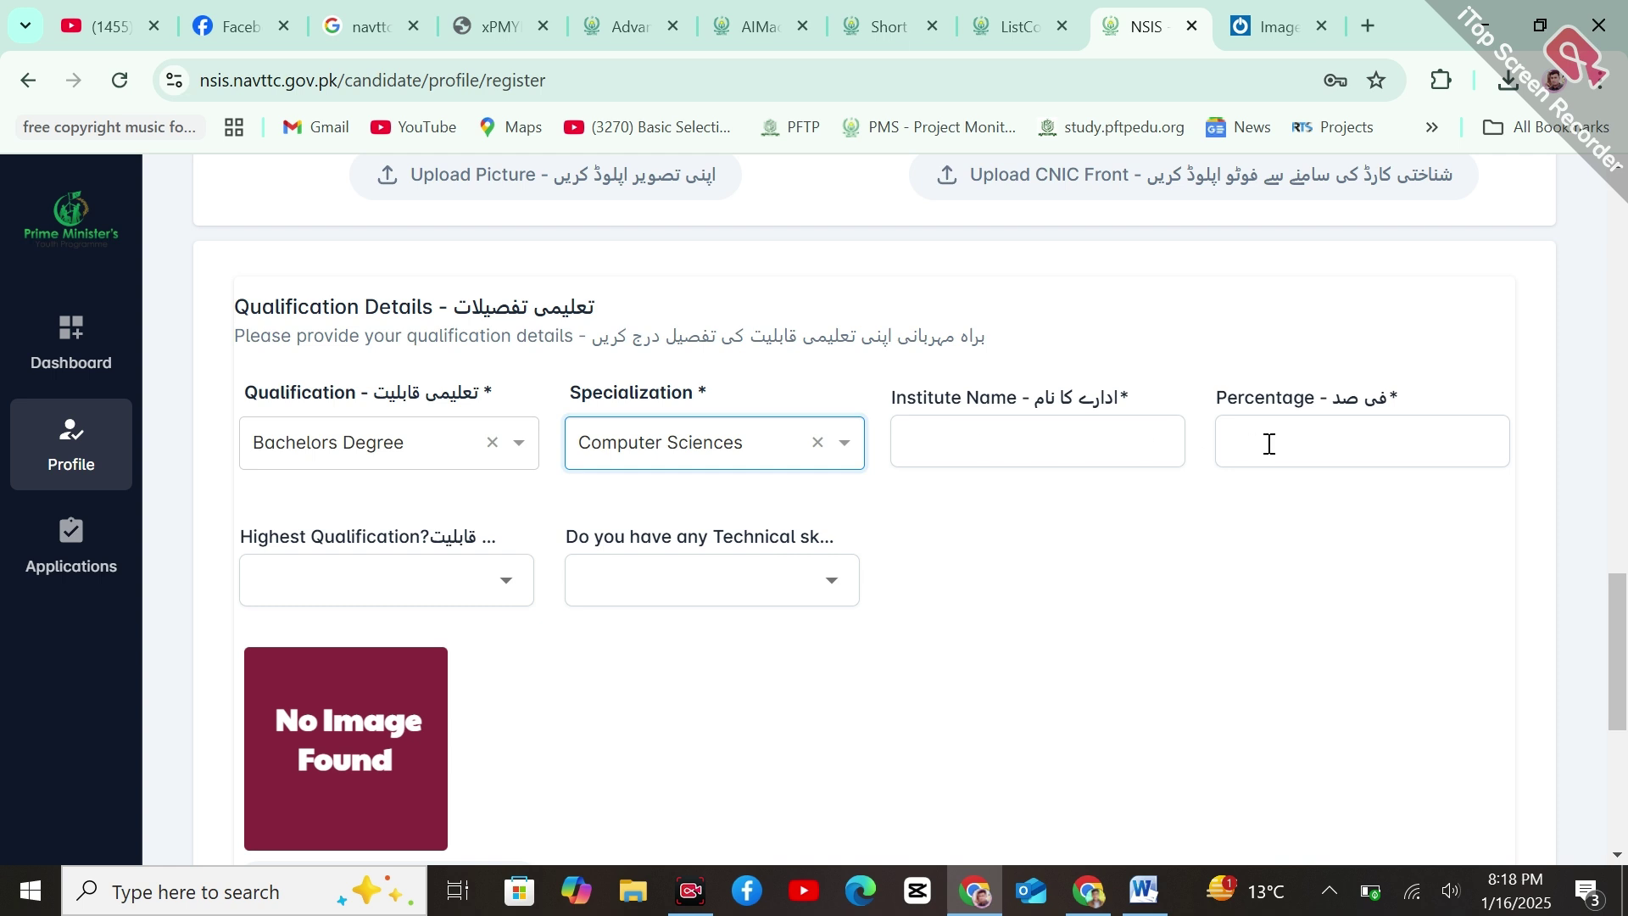
# - Examine the choices offered for the highest qualification and technical skill questions without selecting any
pyautogui.click(385, 585)
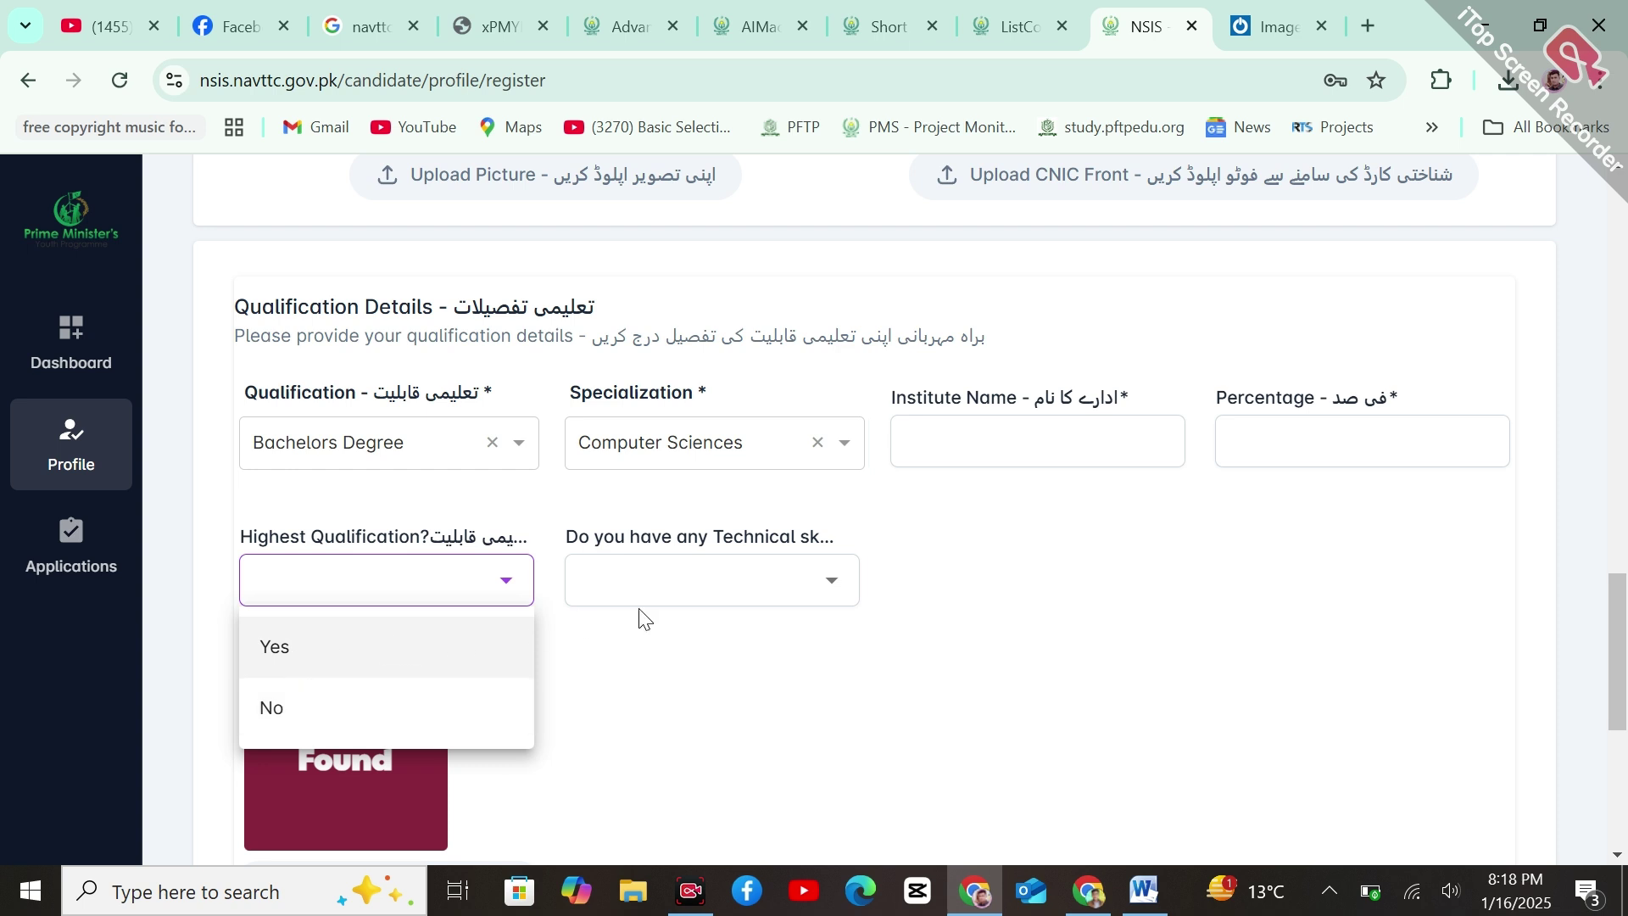
pyautogui.click(719, 591)
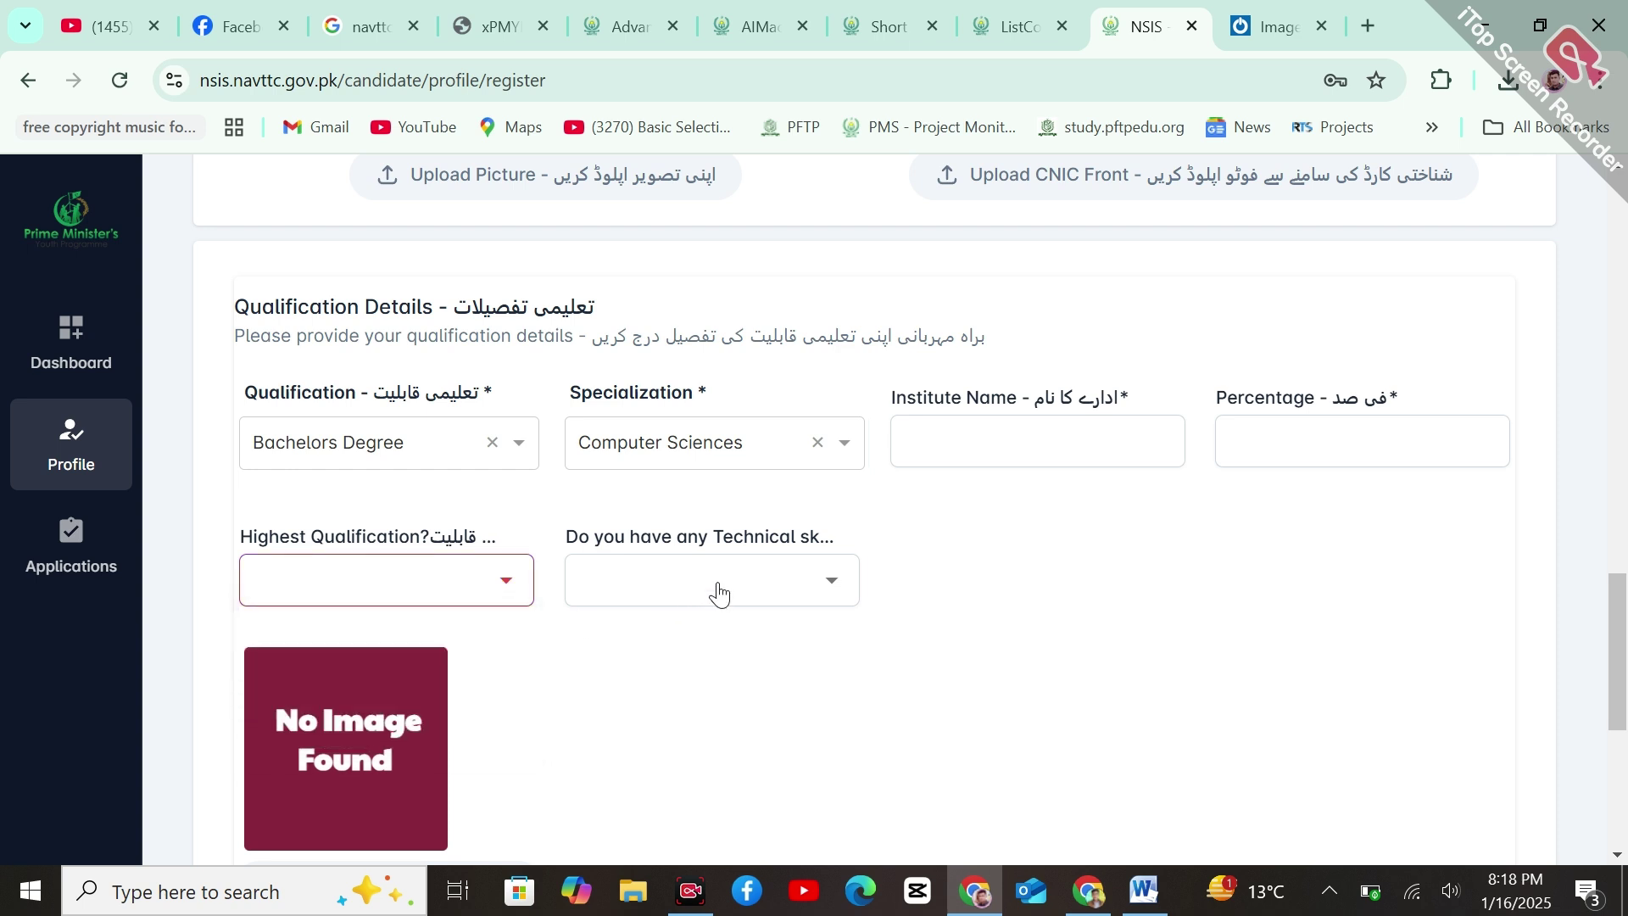
pyautogui.click(719, 593)
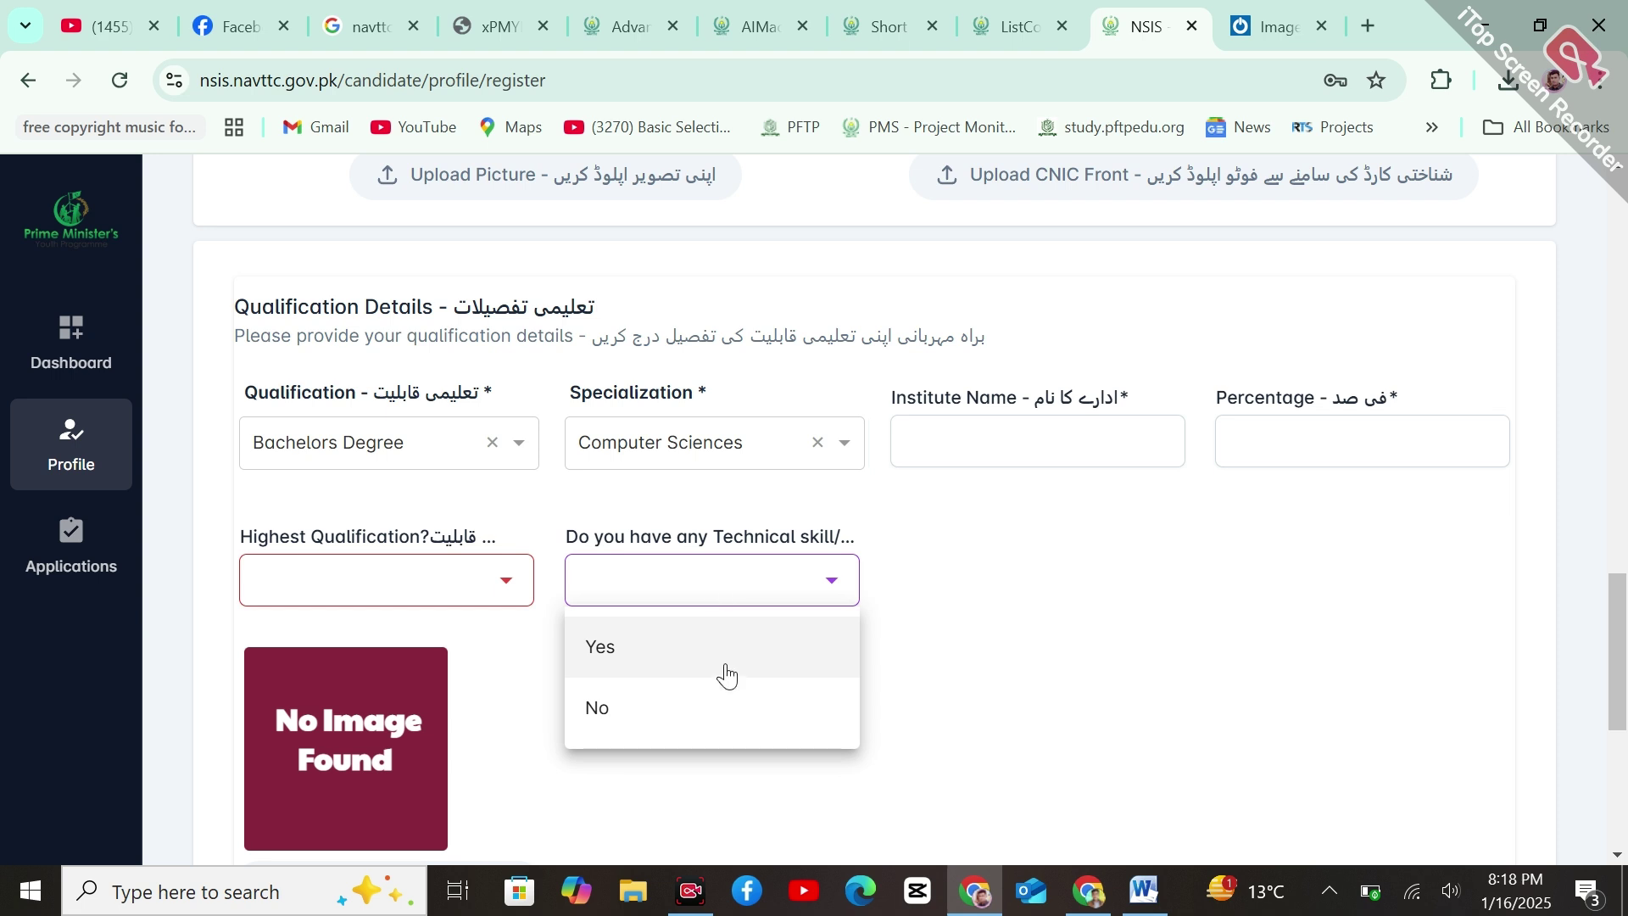
pyautogui.click(977, 669)
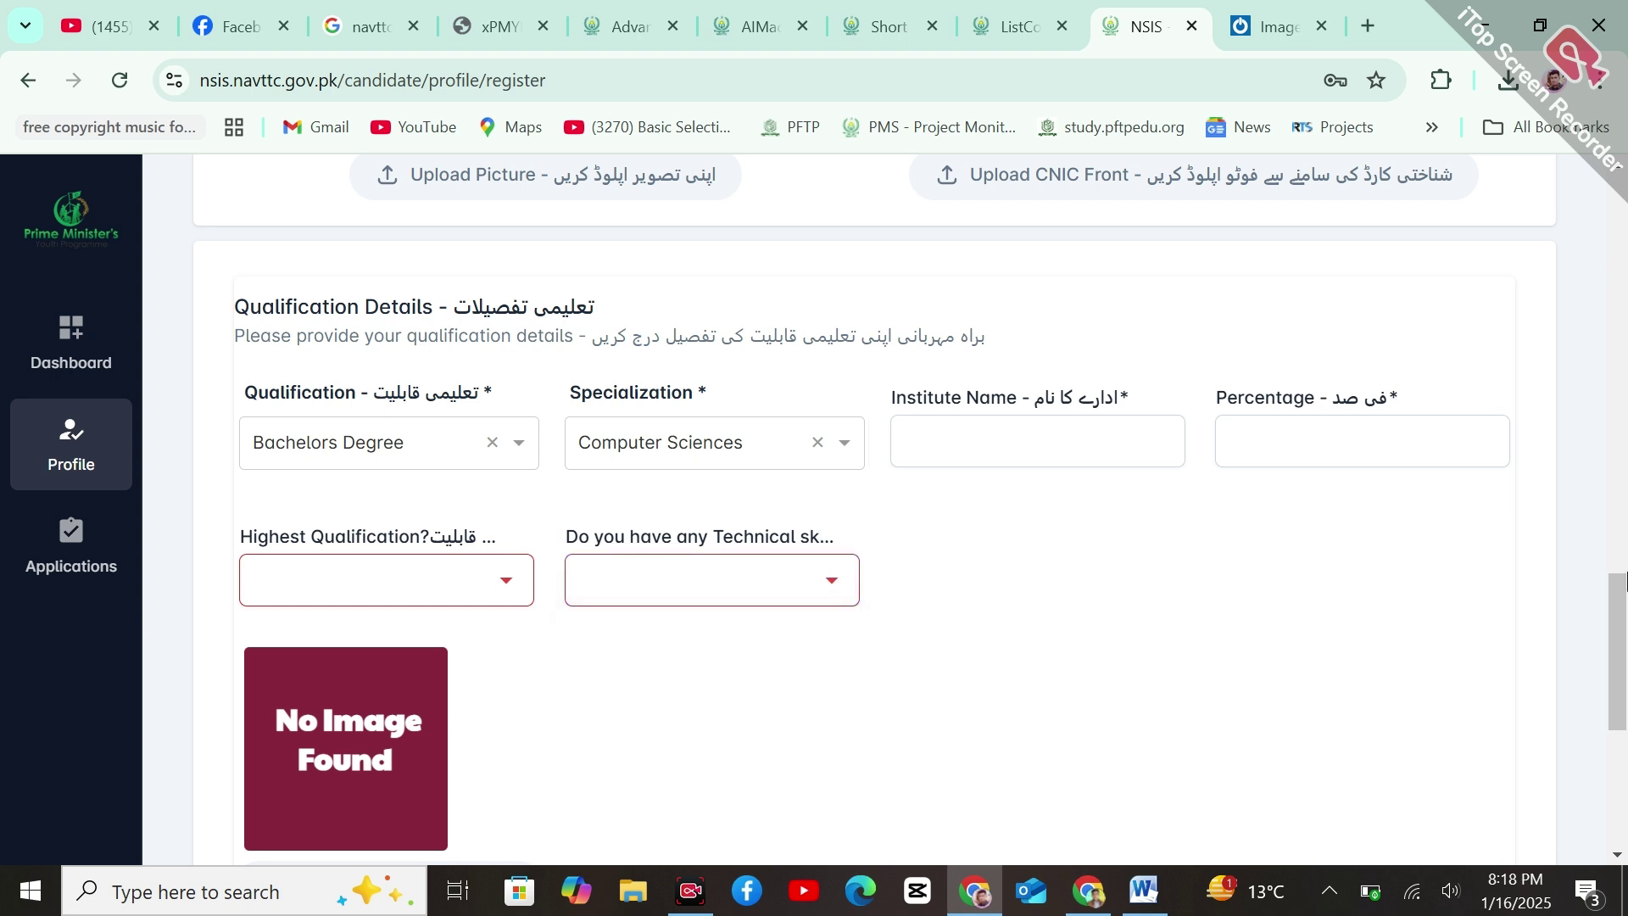
# - View the degree/certificate upload form's file requirements, cancel it, and review the rest of the profile page
pyautogui.scroll(-4, 1623, 667)
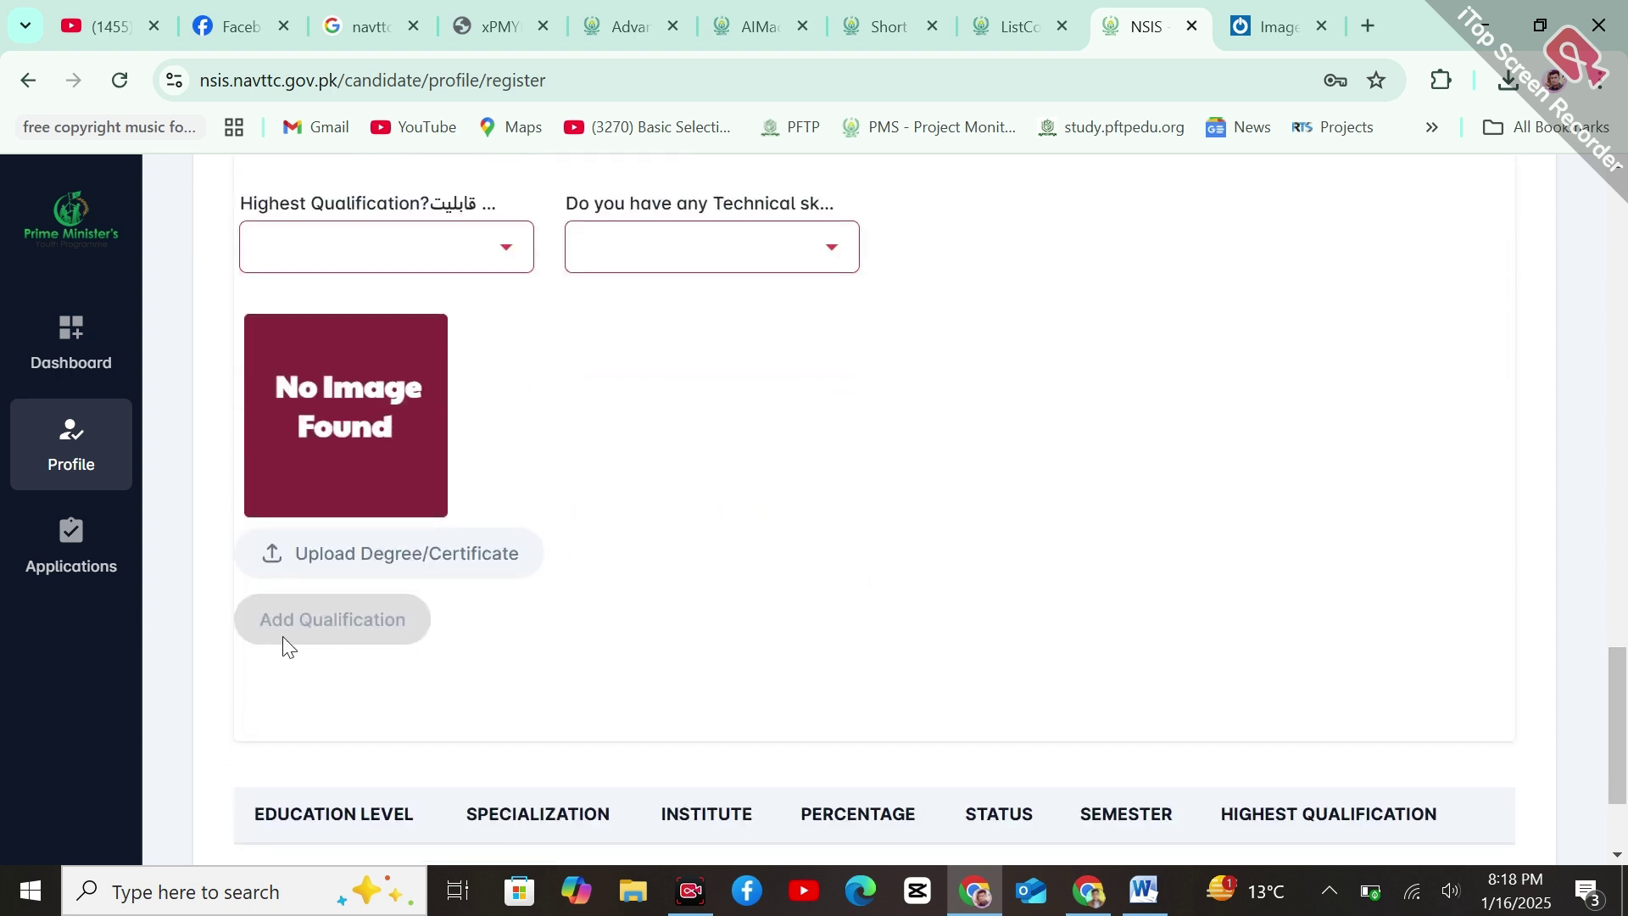
pyautogui.click(356, 560)
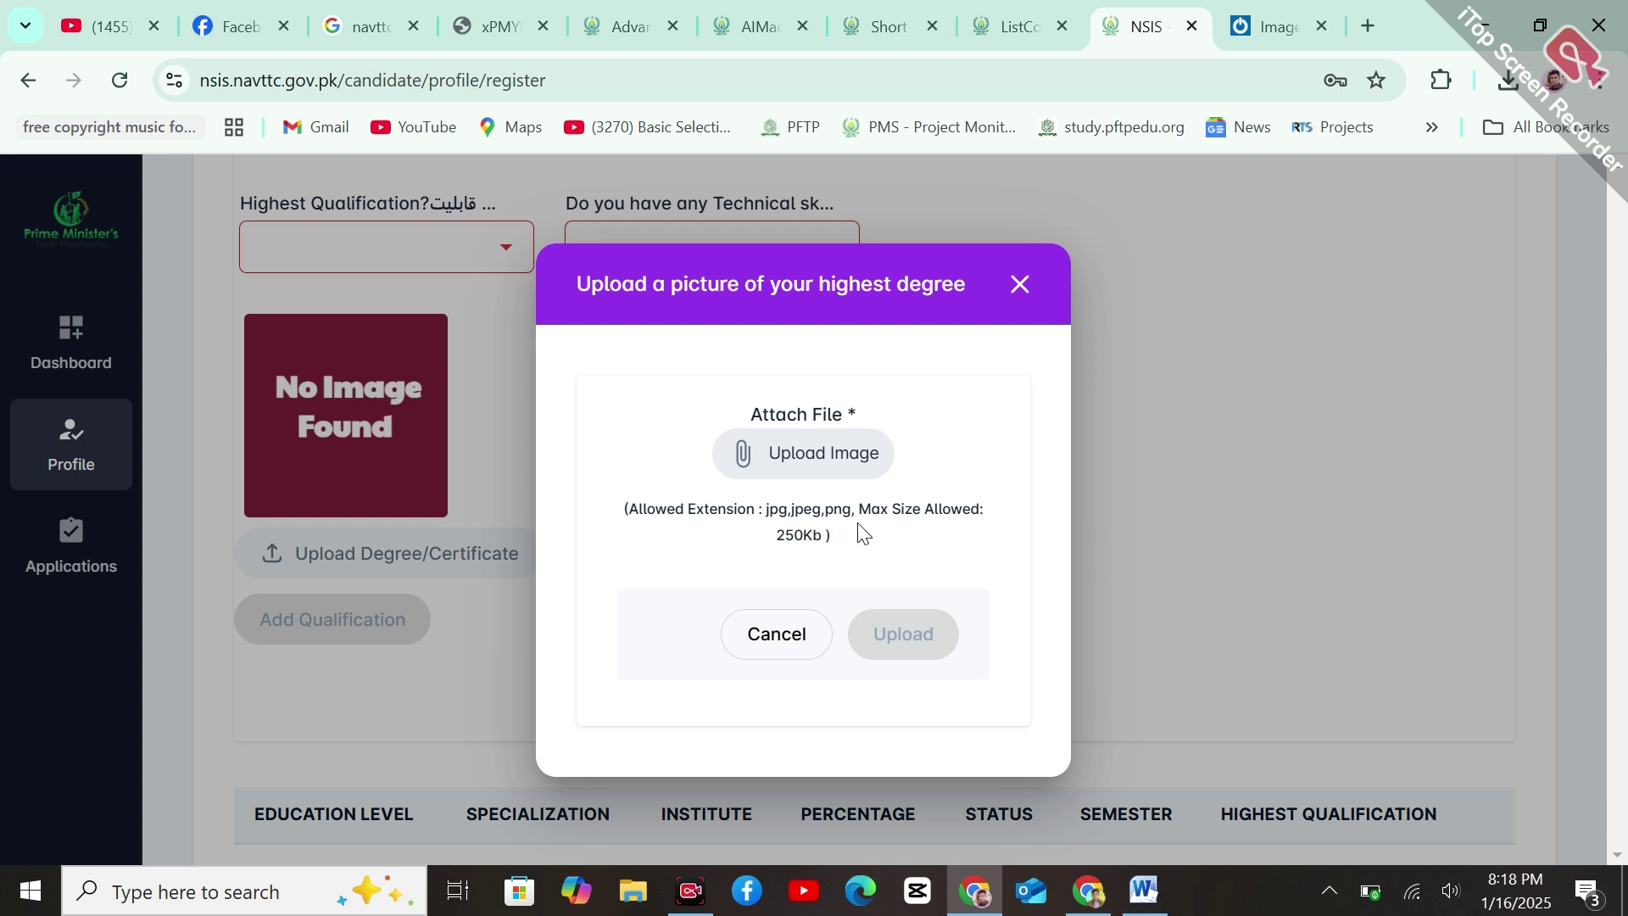
pyautogui.click(797, 640)
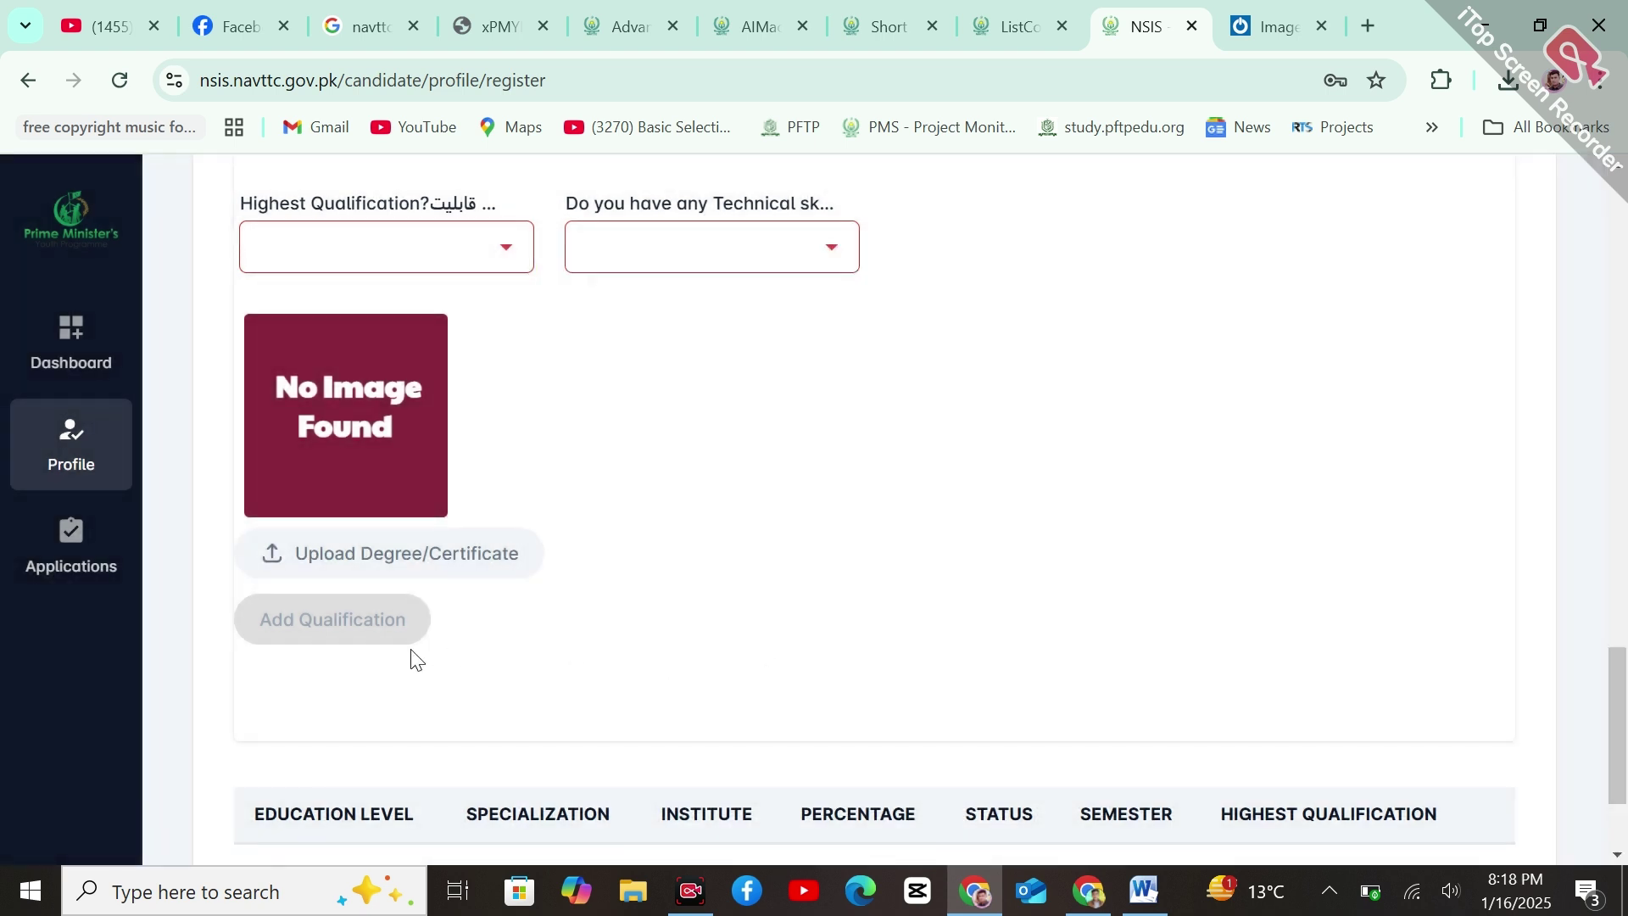
pyautogui.scroll(-3, 1625, 678)
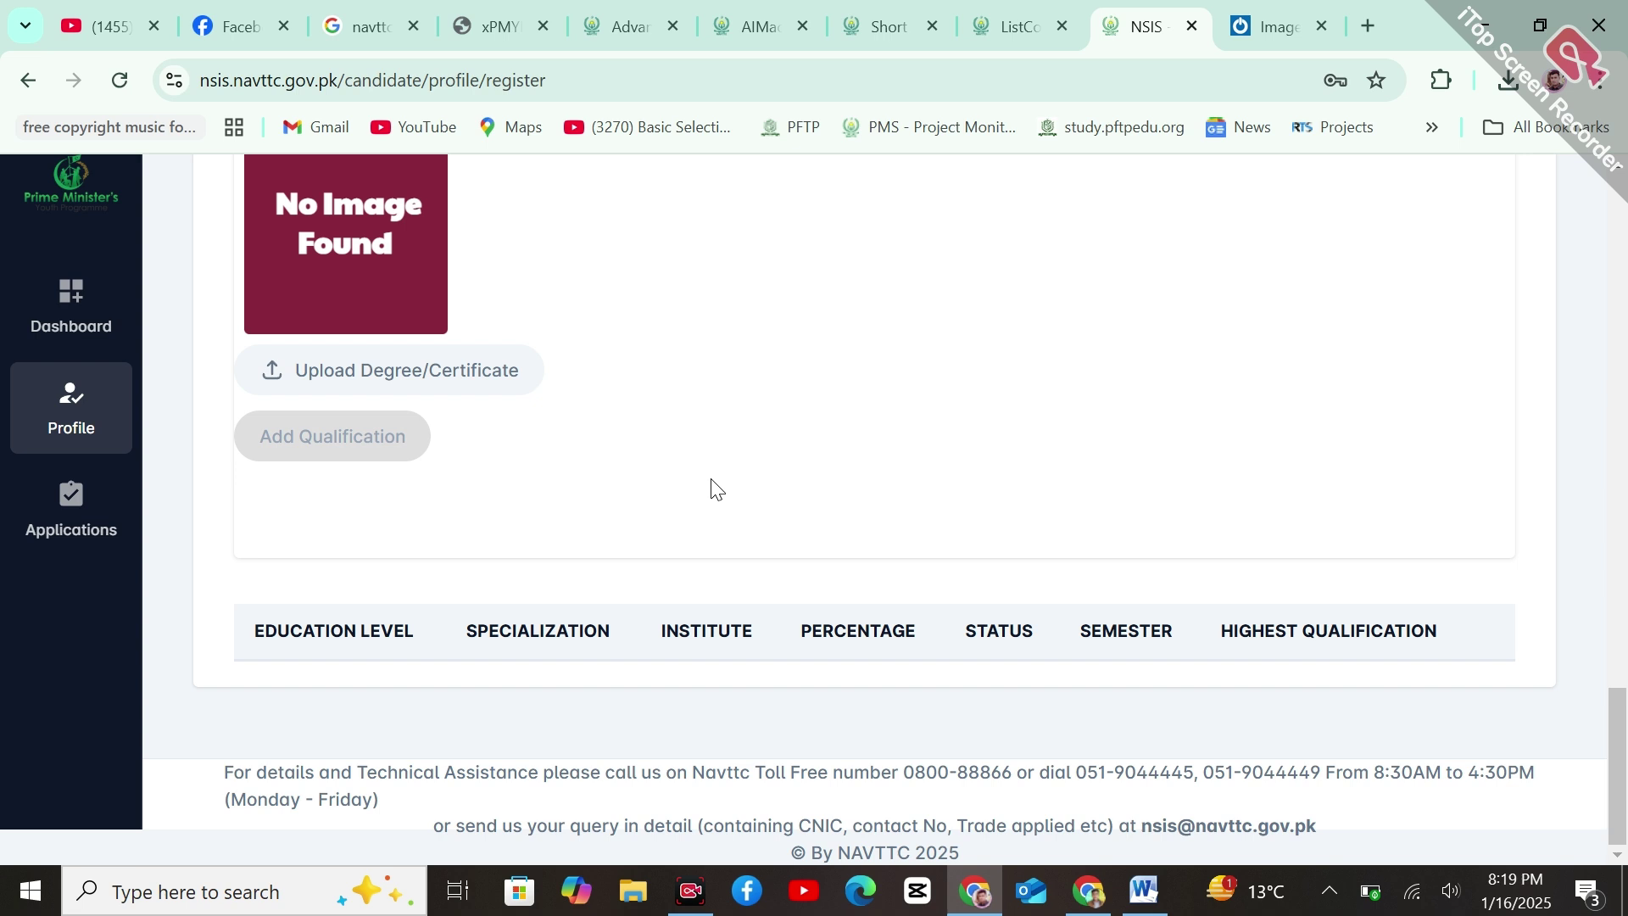
# - Open the candidate's applications and choose the program PM's Special Initiative for Information Technology
pyautogui.click(53, 523)
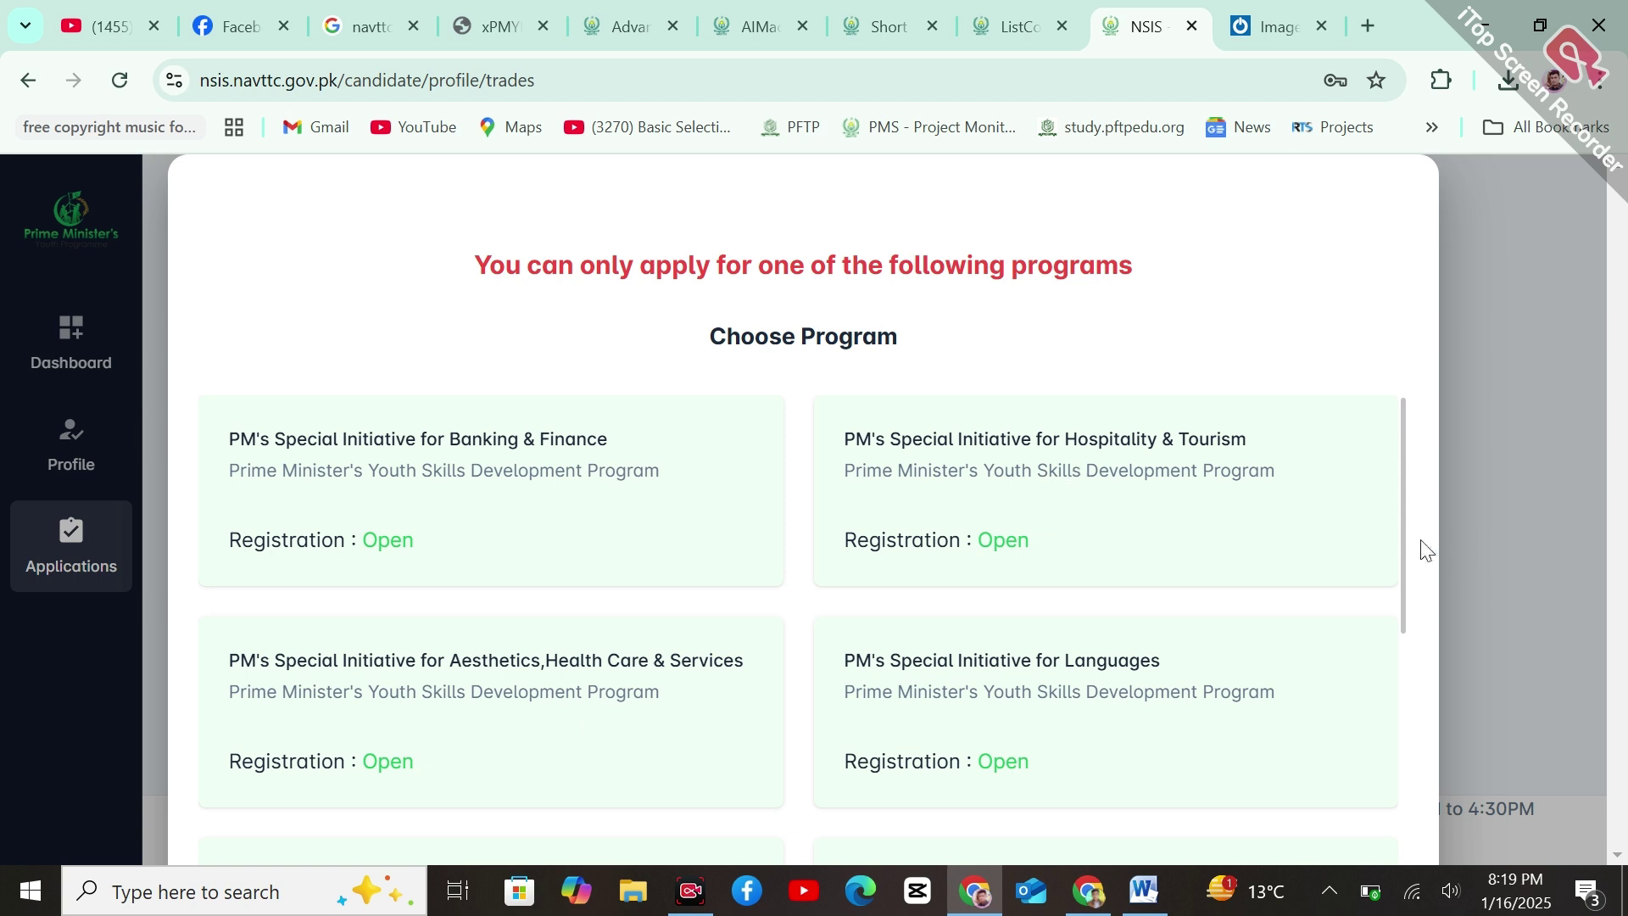
pyautogui.moveTo(1403, 554); pyautogui.dragTo(1402, 756)
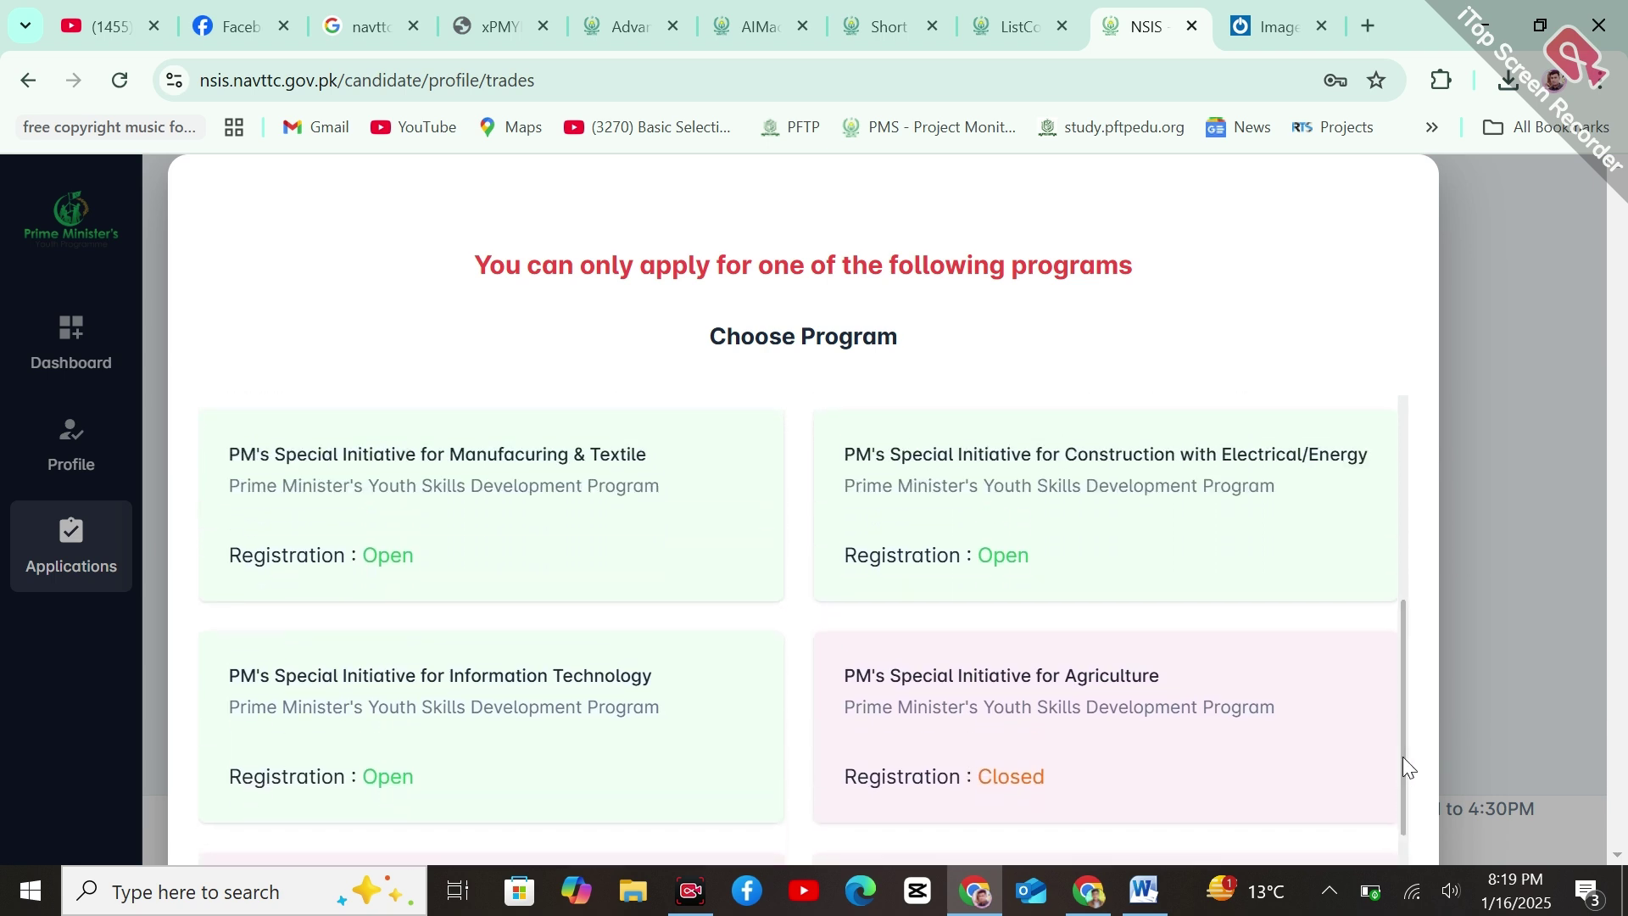
pyautogui.click(522, 704)
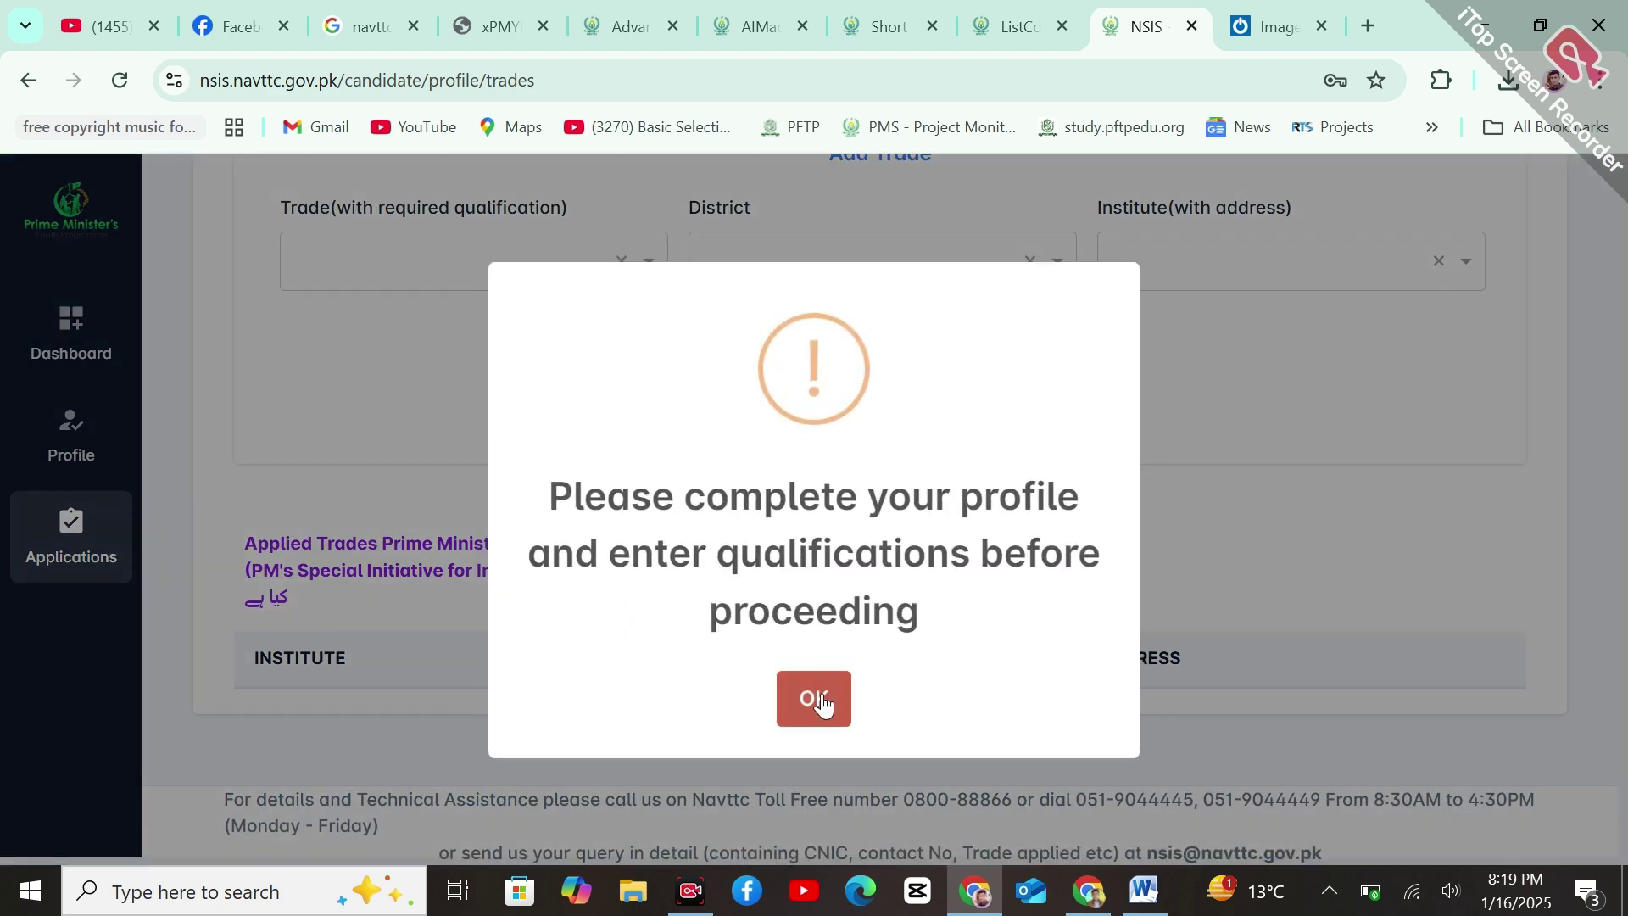
pyautogui.click(819, 706)
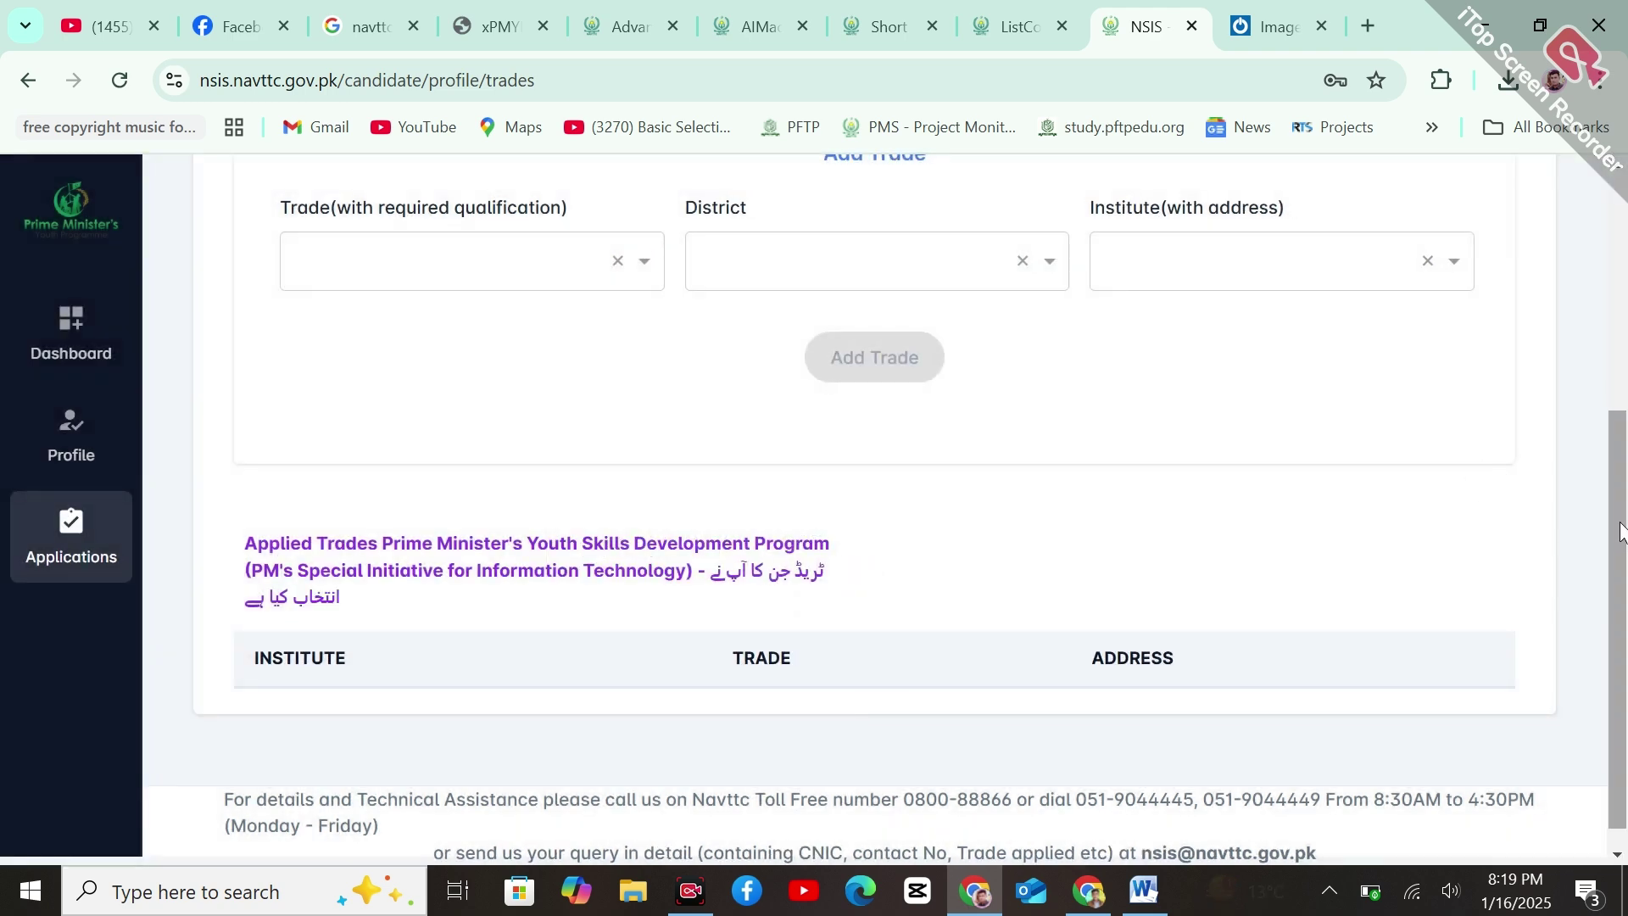
# - Try to find an institute by district by searching for "hydera", and clear the district entry
pyautogui.moveTo(1619, 541); pyautogui.dragTo(1626, 343)
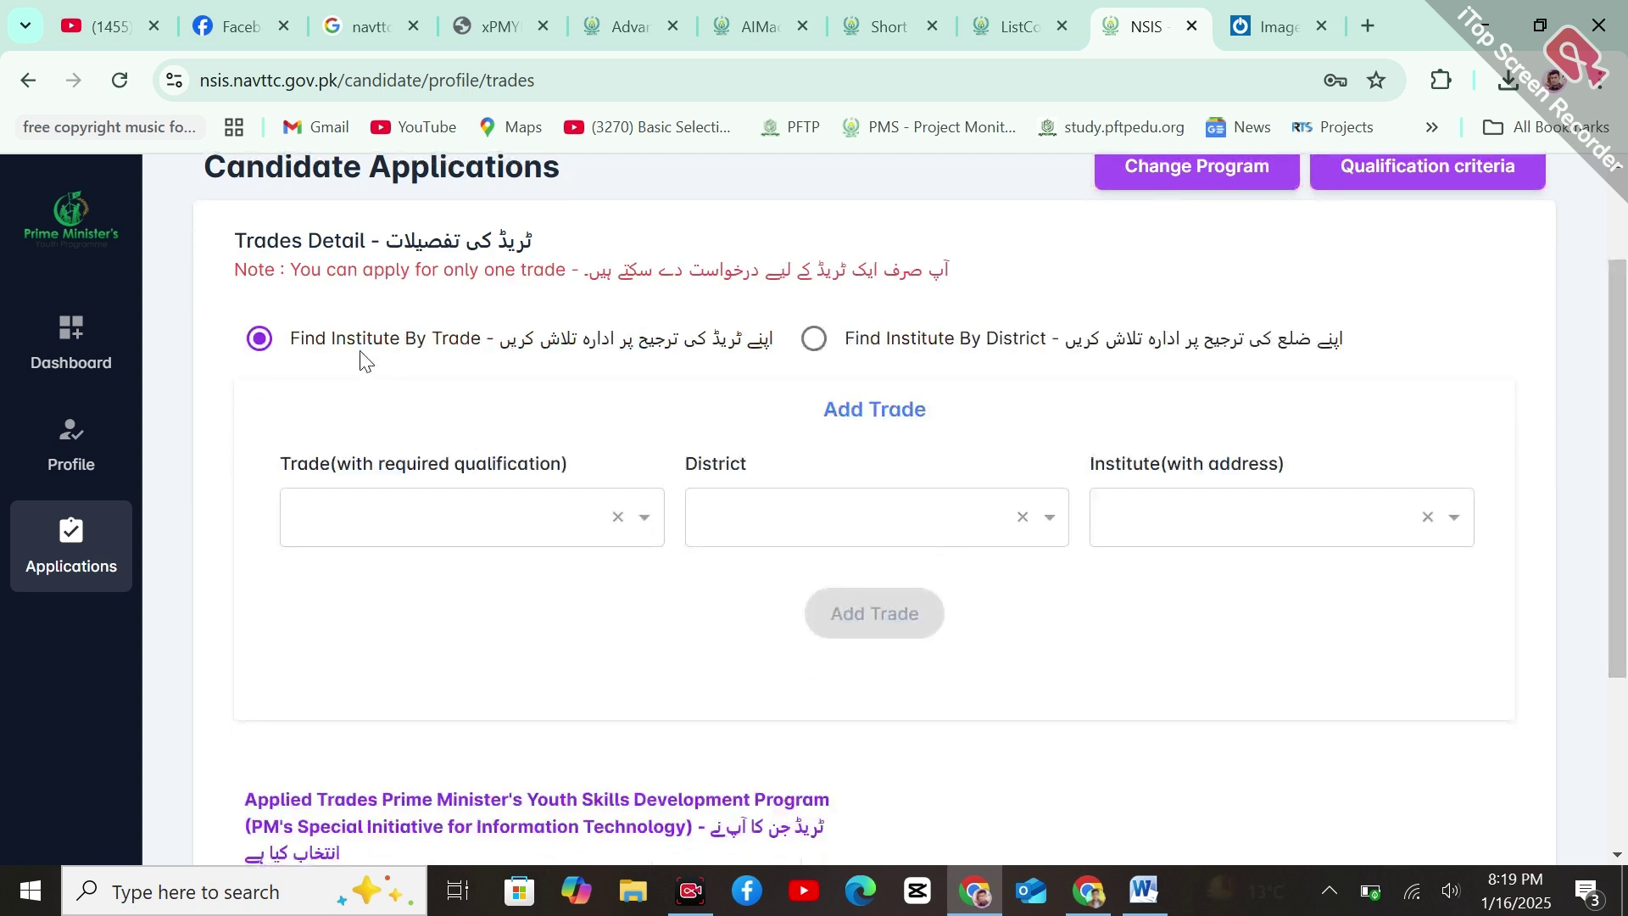
pyautogui.click(824, 347)
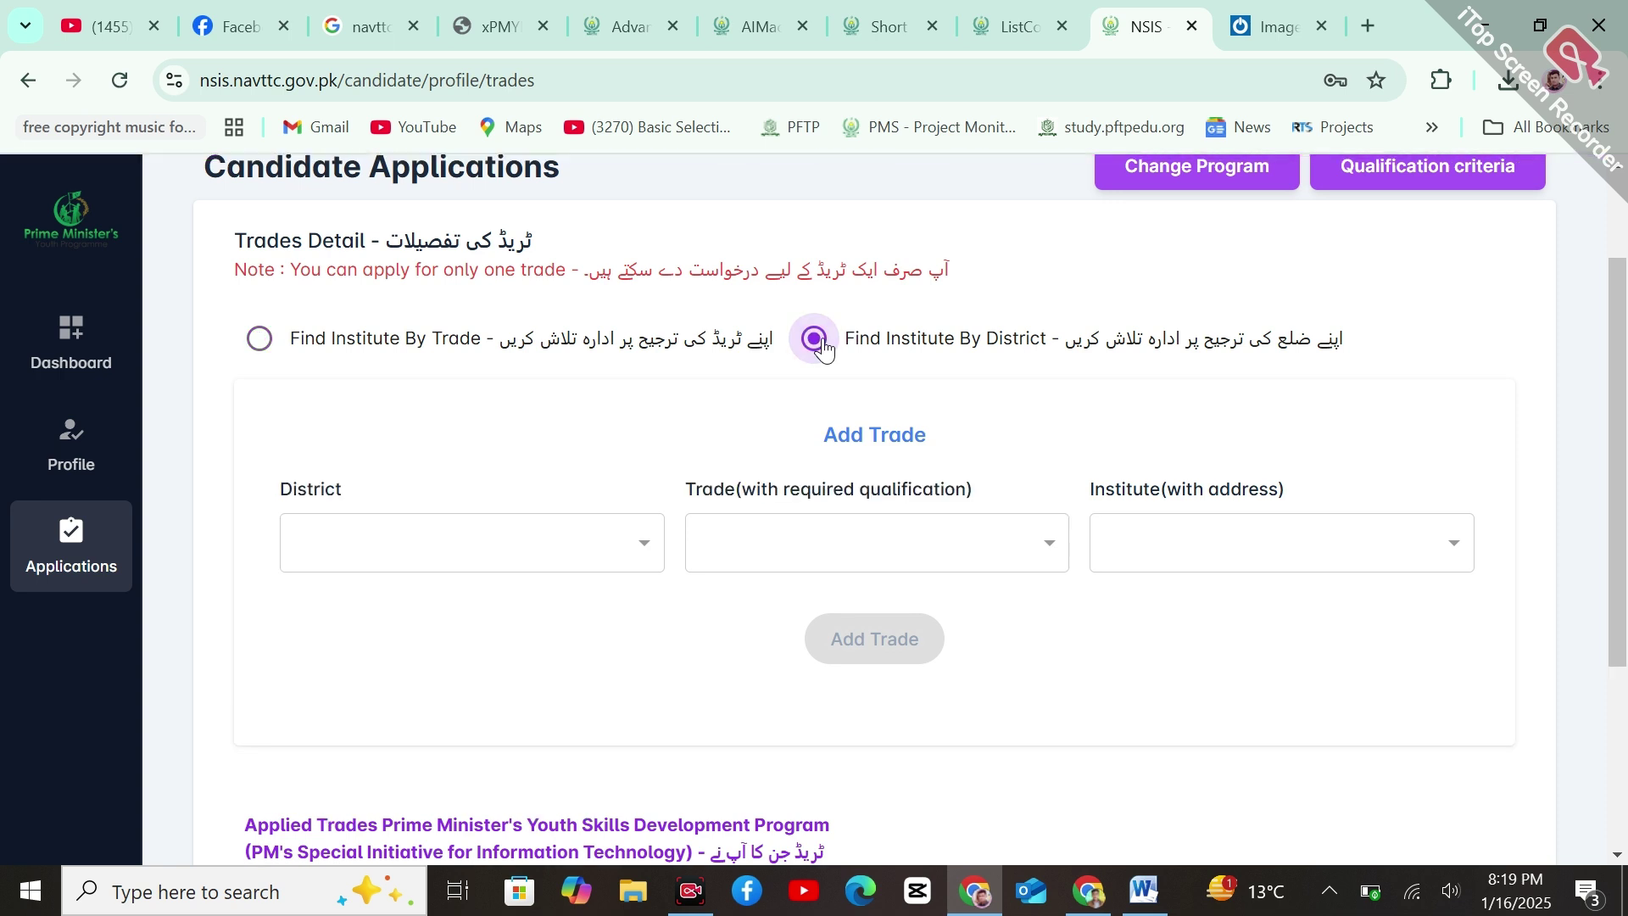
pyautogui.click(650, 556)
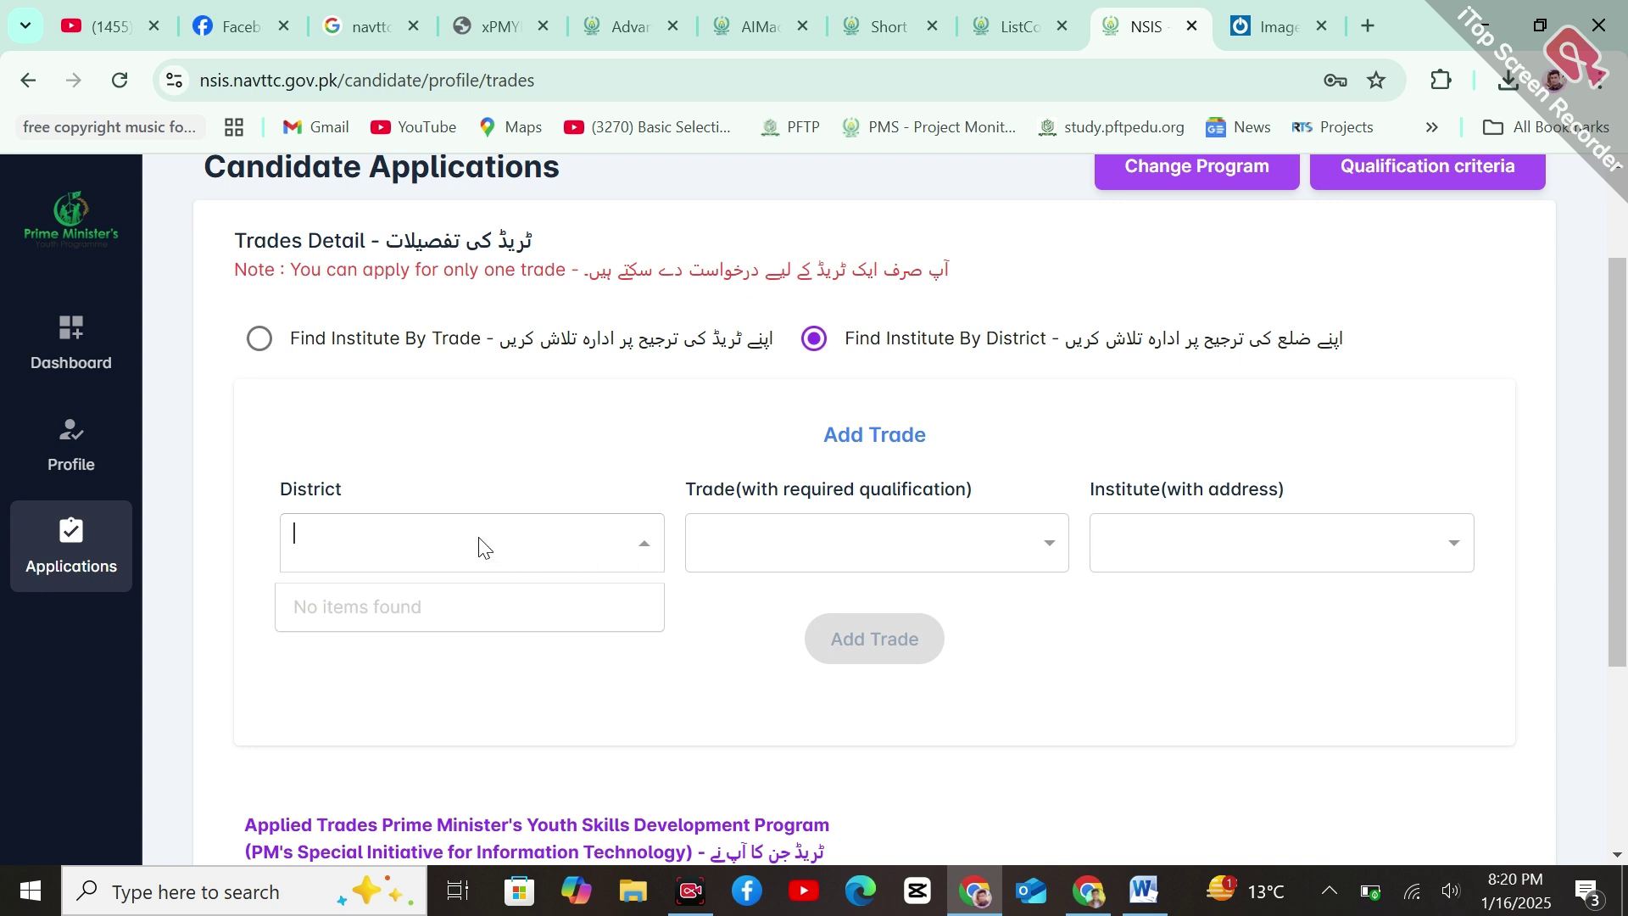
pyautogui.click(643, 558)
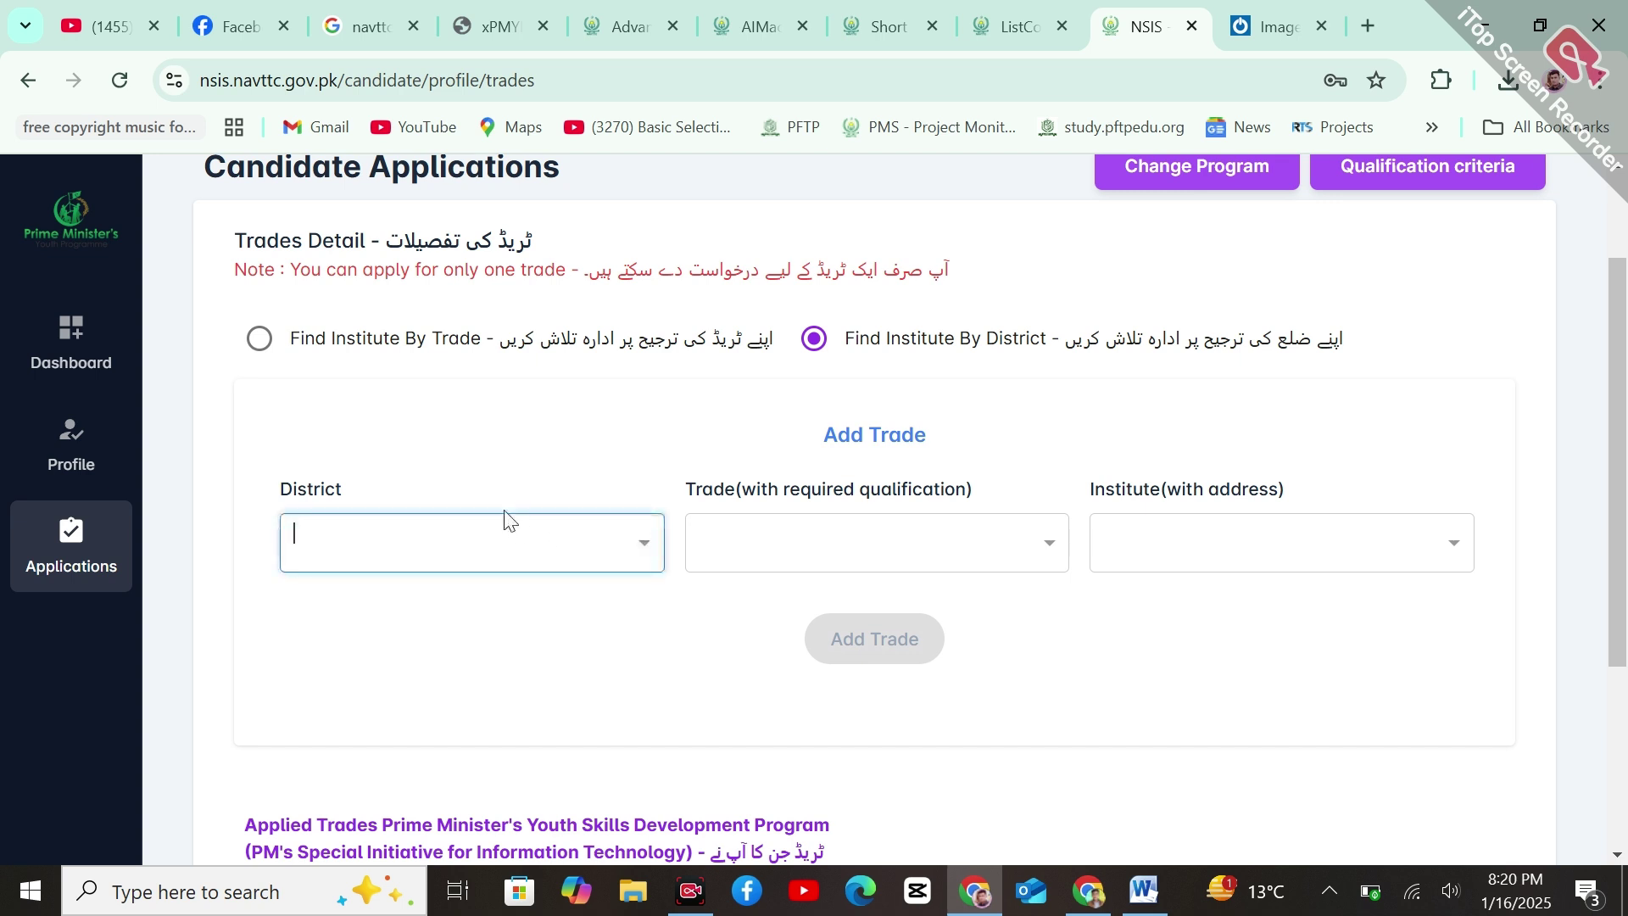
pyautogui.click(387, 547)
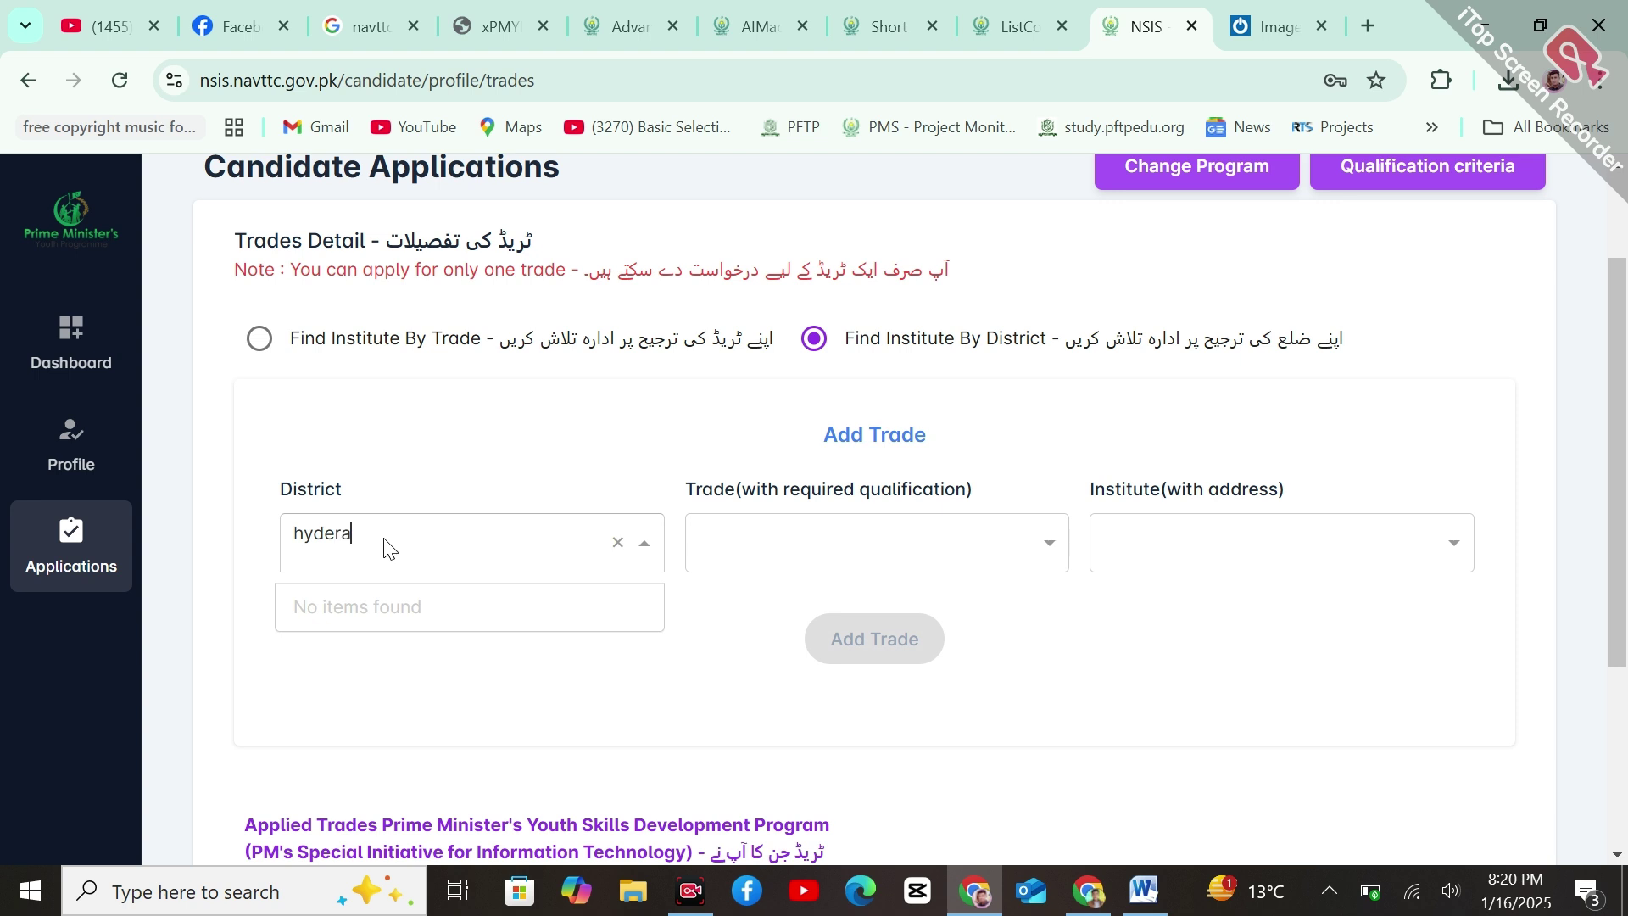
pyautogui.press('BackSpace')
pyautogui.press('BackSpace')
pyautogui.press('BackSpace')
pyautogui.press('BackSpace')
pyautogui.press('BackSpace')
# - Set the institute search to Find Institute By Trade and select the Advance Web application Development trade
pyautogui.click(385, 337)
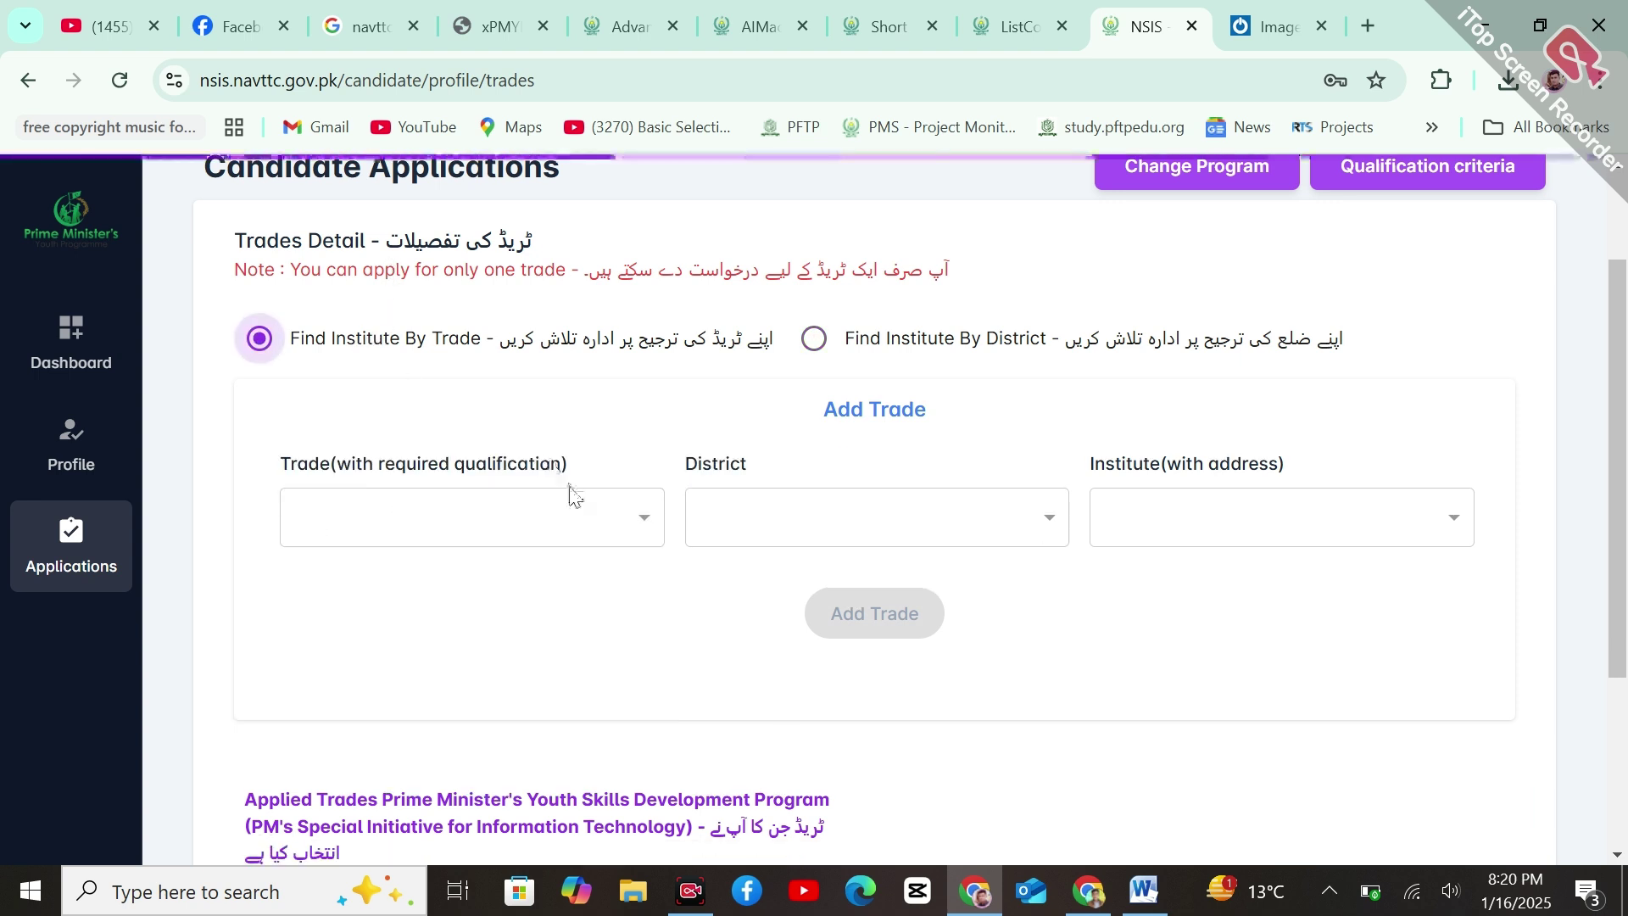
pyautogui.click(567, 526)
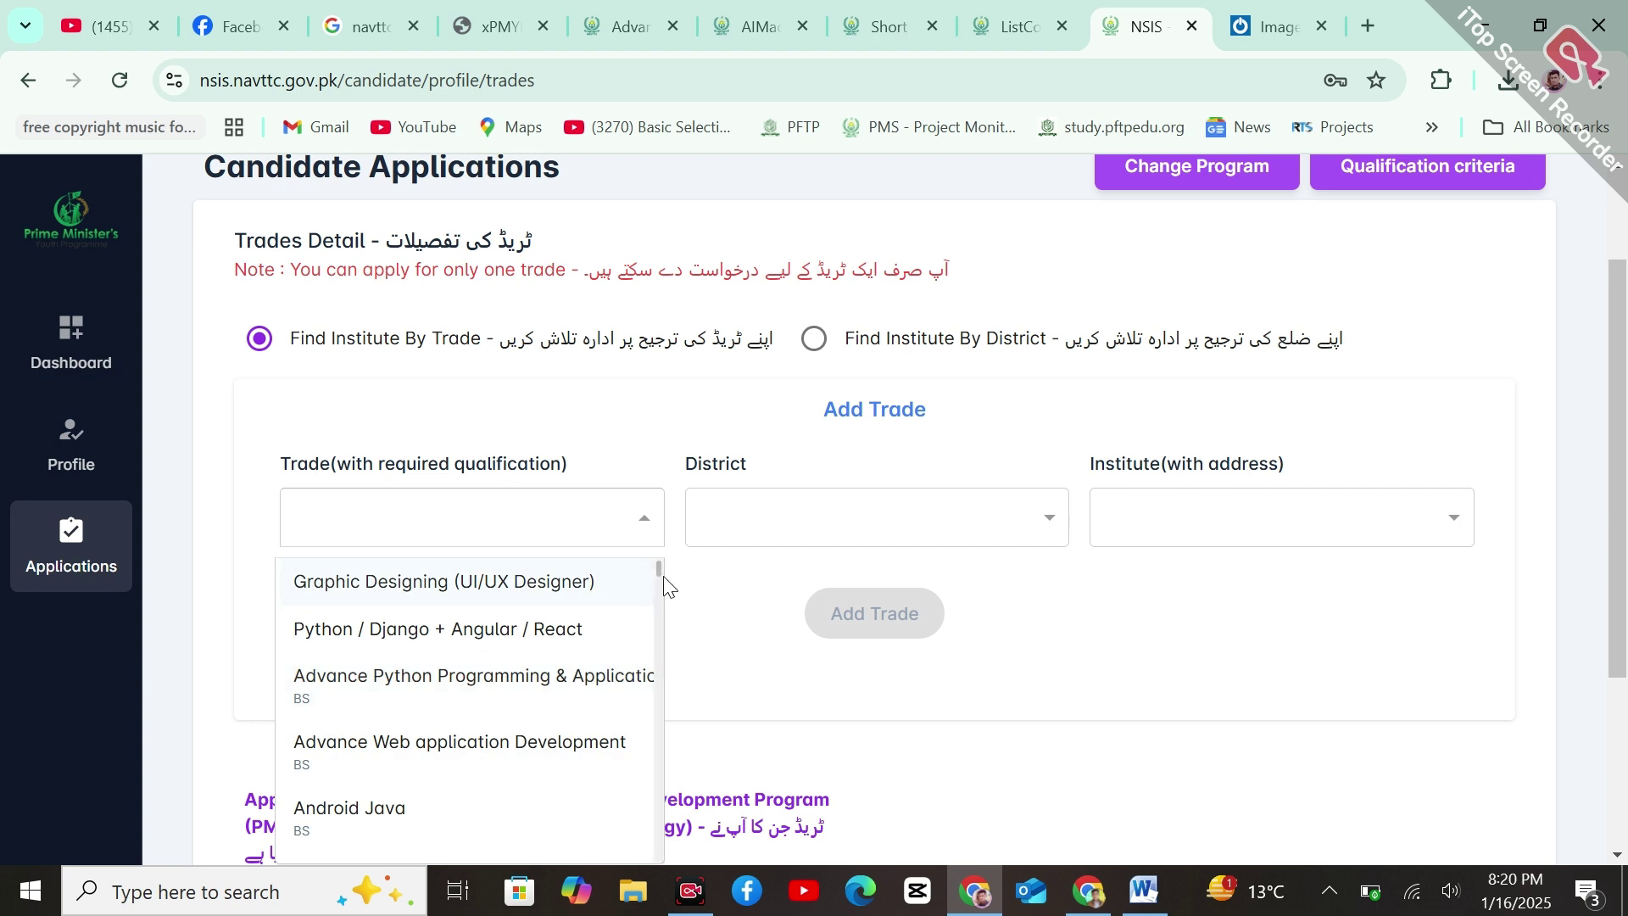
pyautogui.scroll(-2, 664, 587)
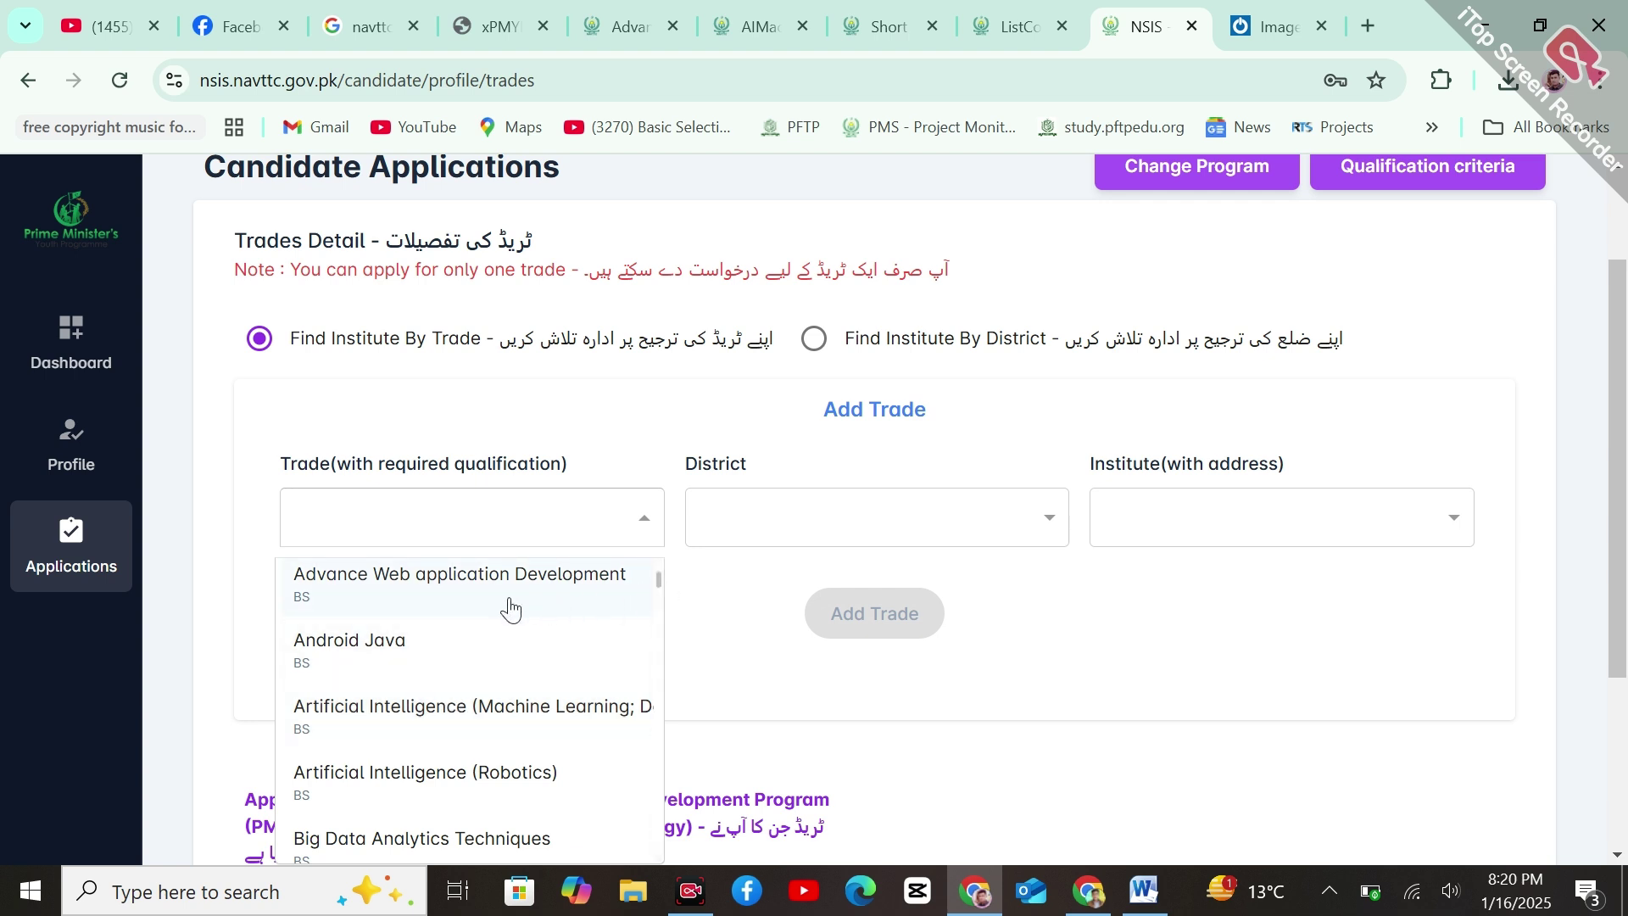
pyautogui.click(416, 594)
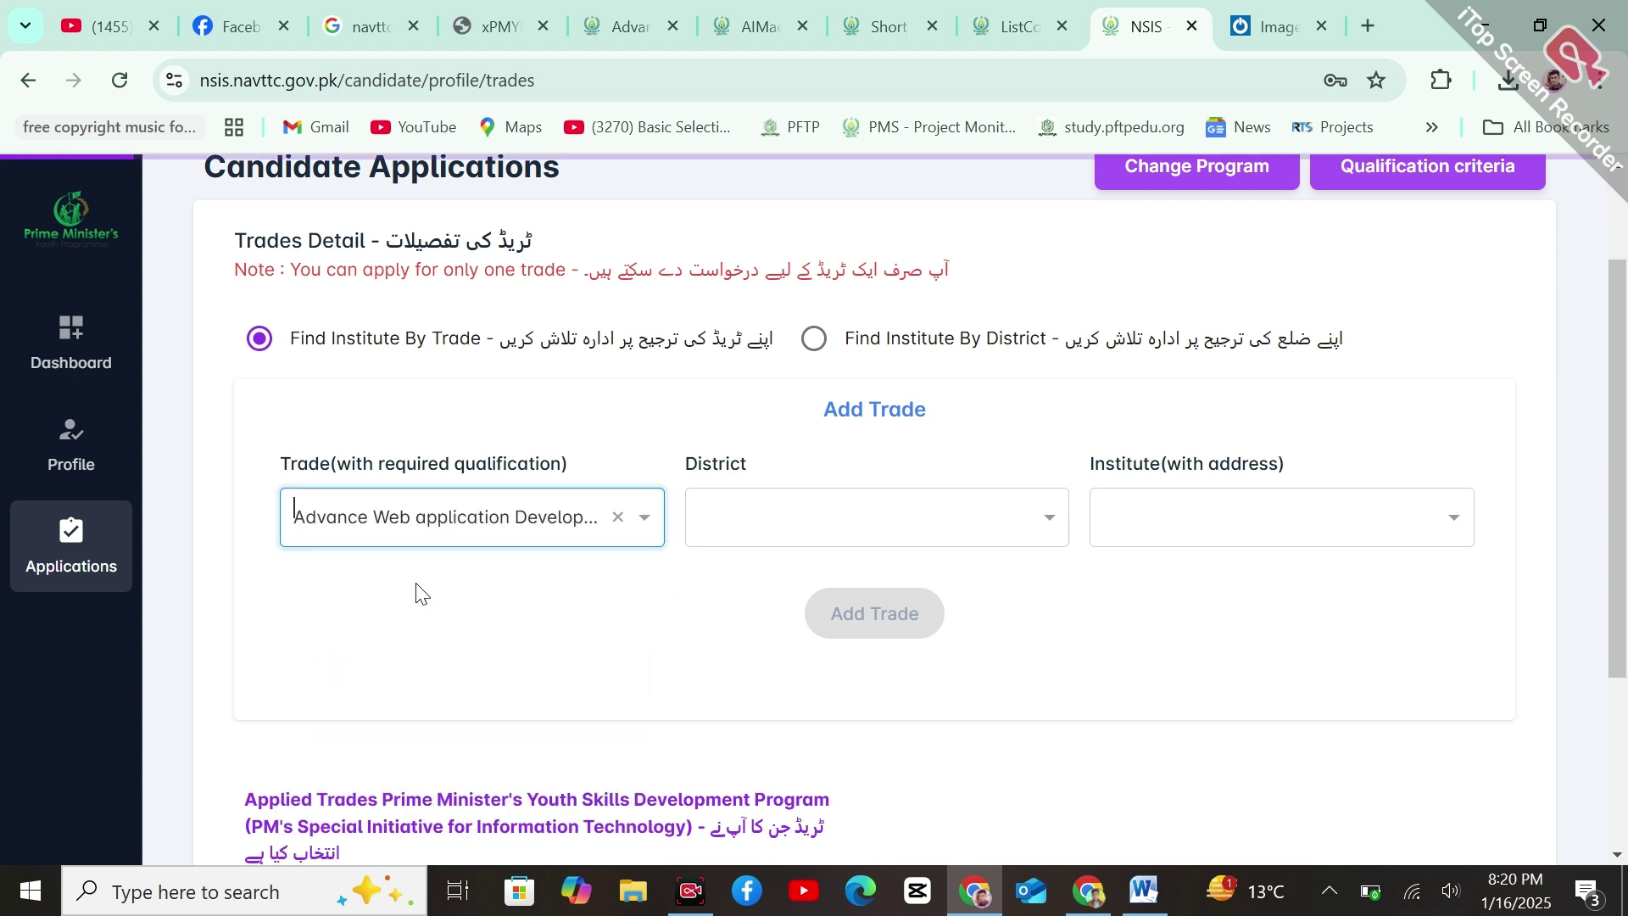
# - Set the district to Hyderabad for the Advance Web application Development trade and view the institutes offered there
pyautogui.click(817, 530)
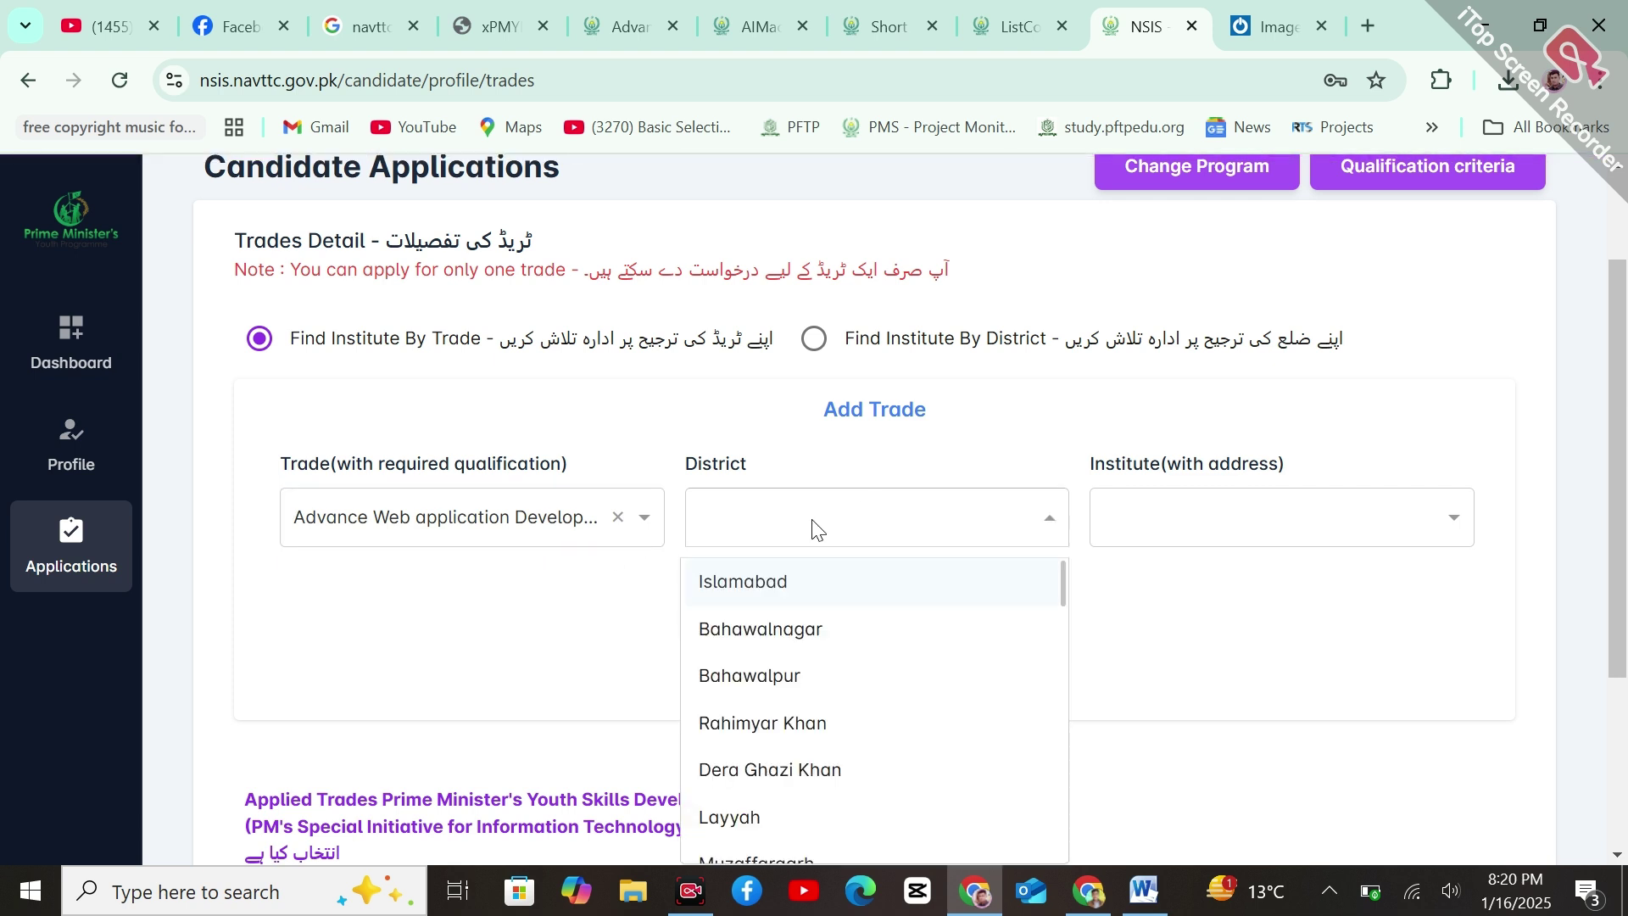
pyautogui.write('hy')
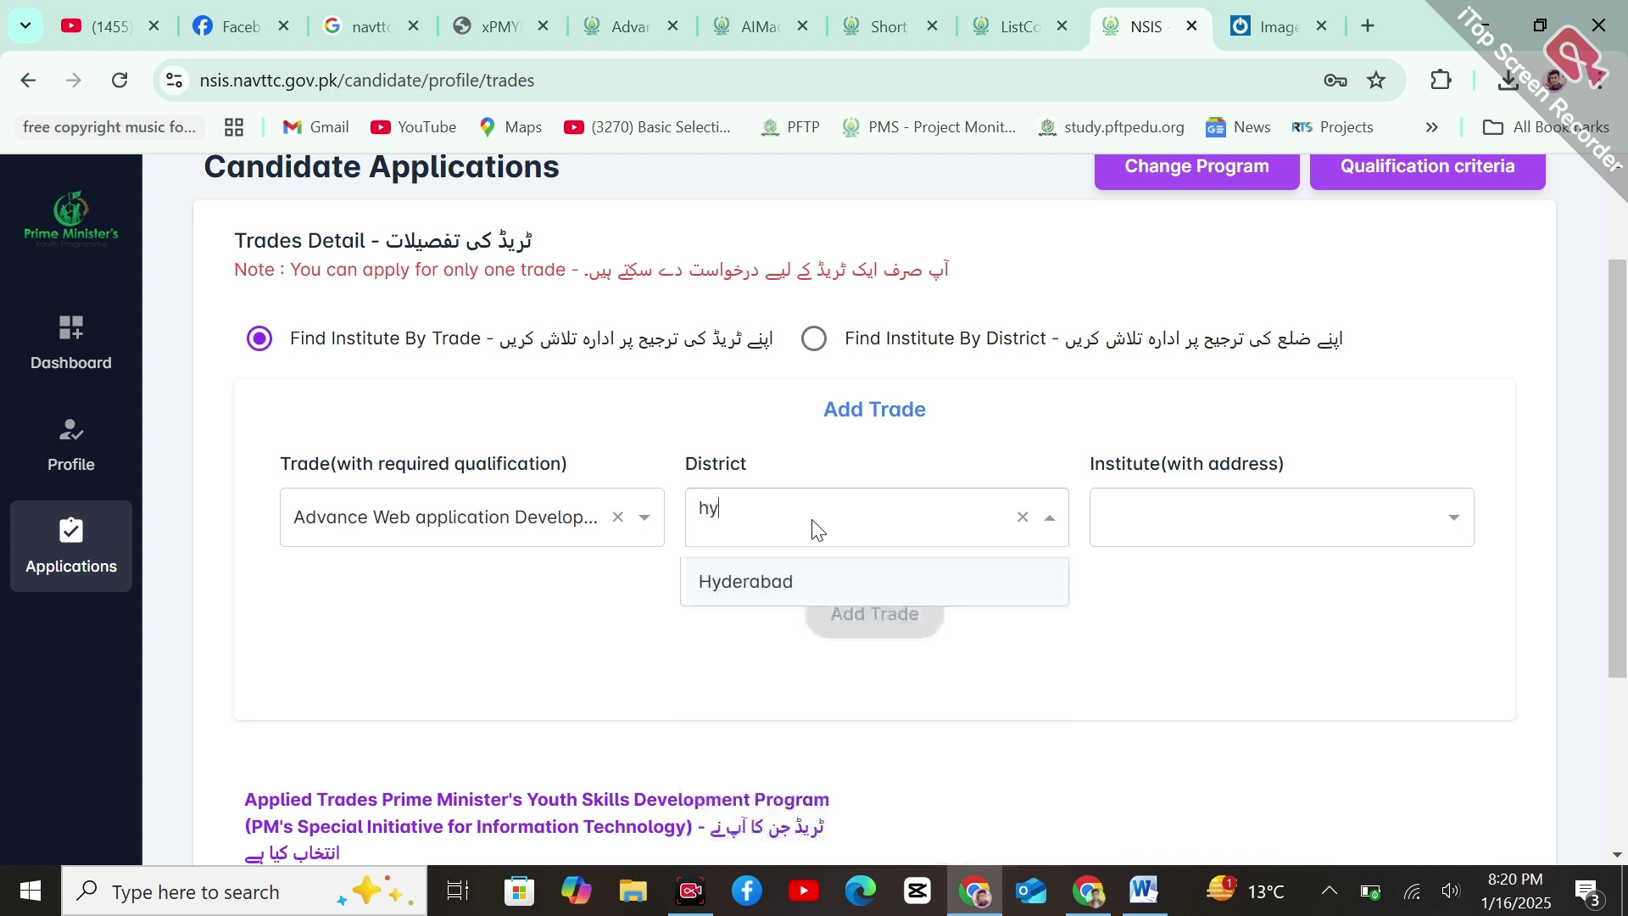
pyautogui.press('Return')
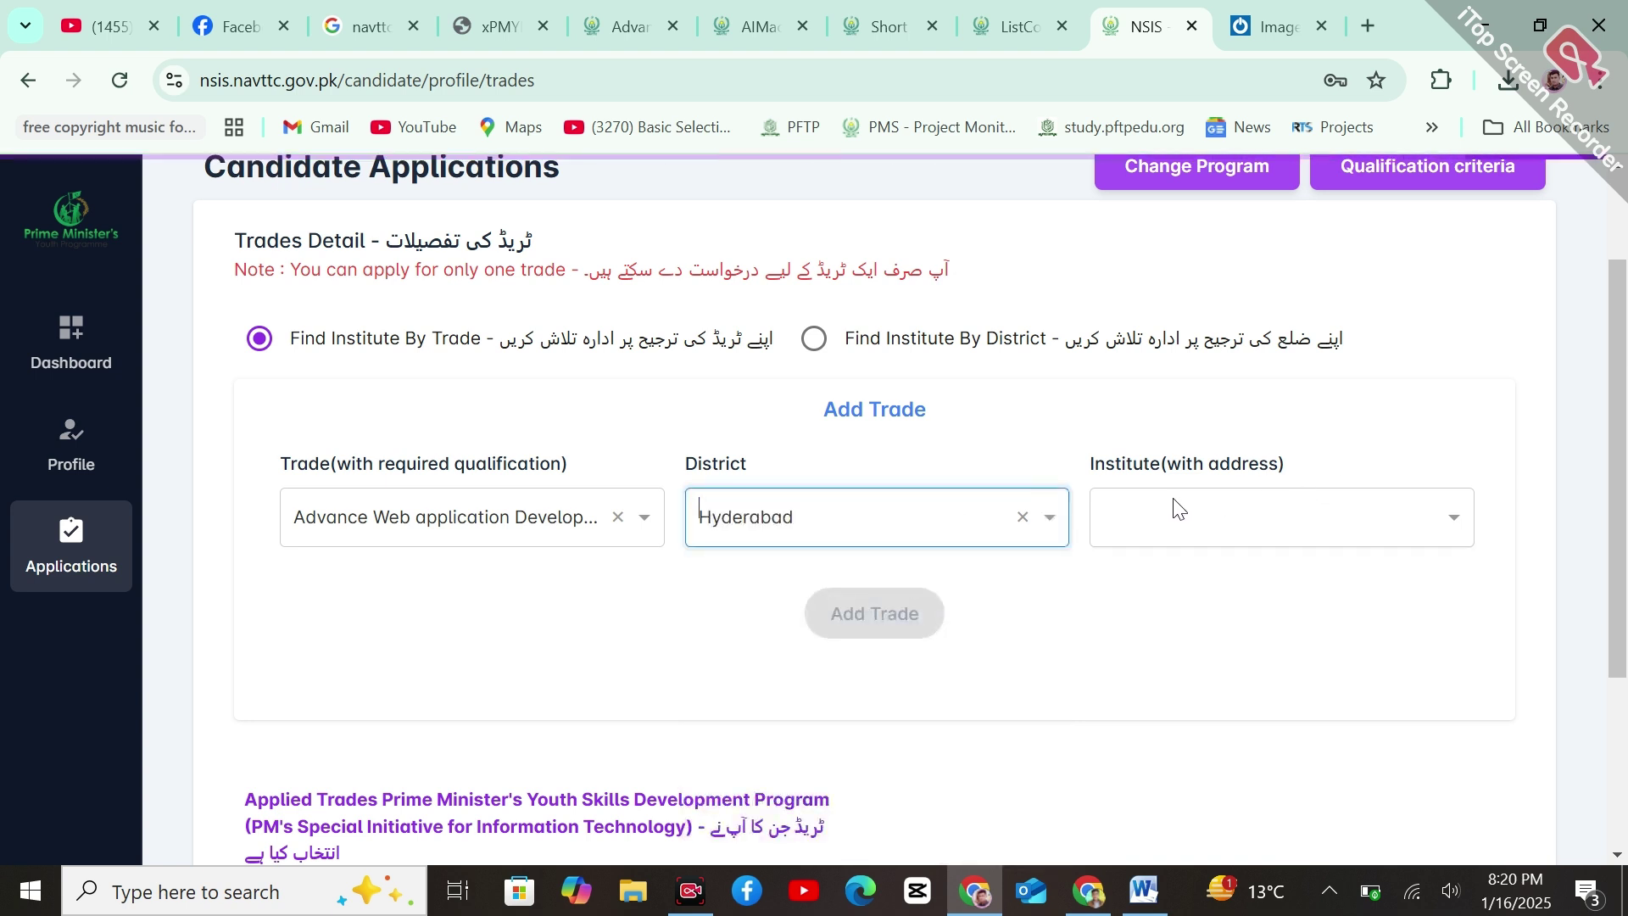
pyautogui.click(1238, 521)
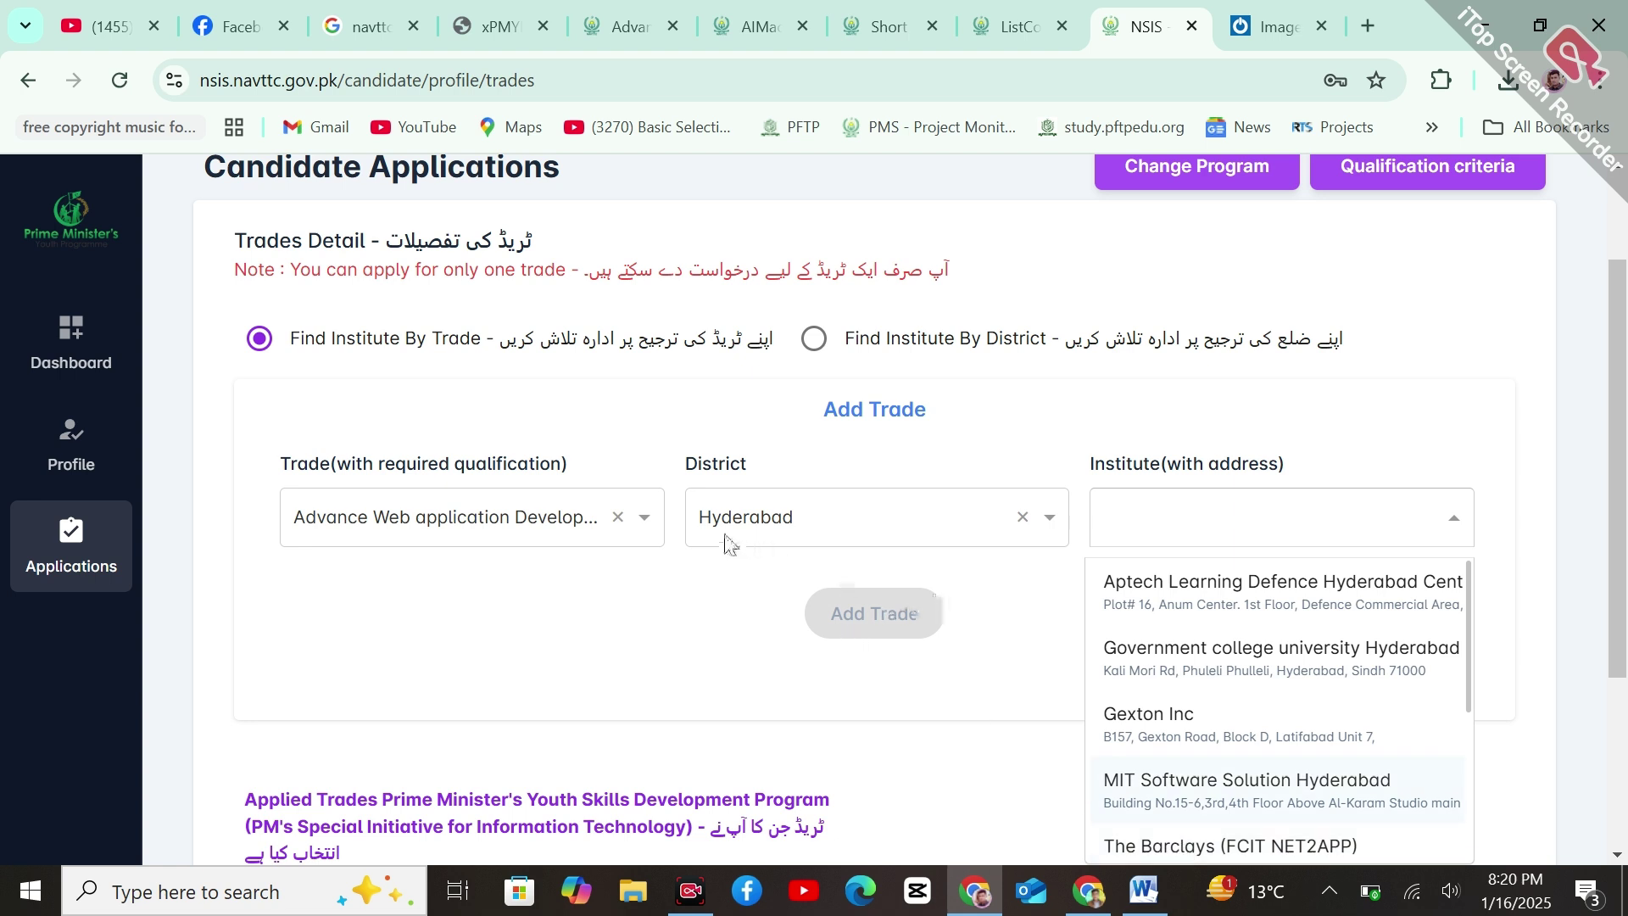
# - Change the trade to Cloud Computing - AWS with the Bachelors Degree requirement
pyautogui.click(648, 520)
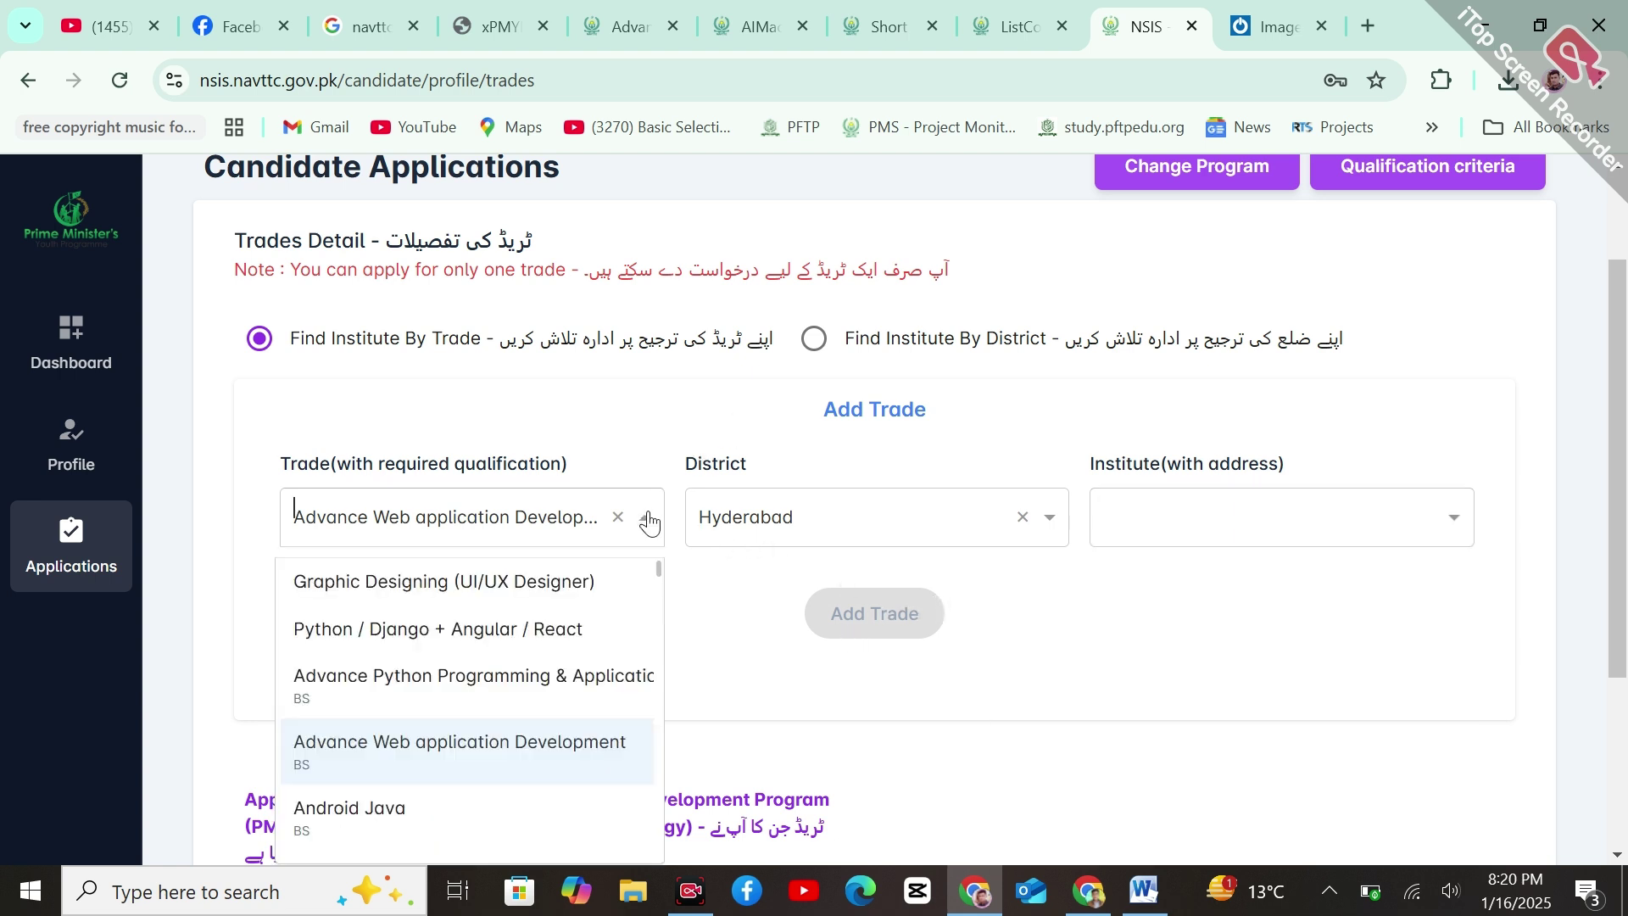
pyautogui.scroll(-3, 658, 607)
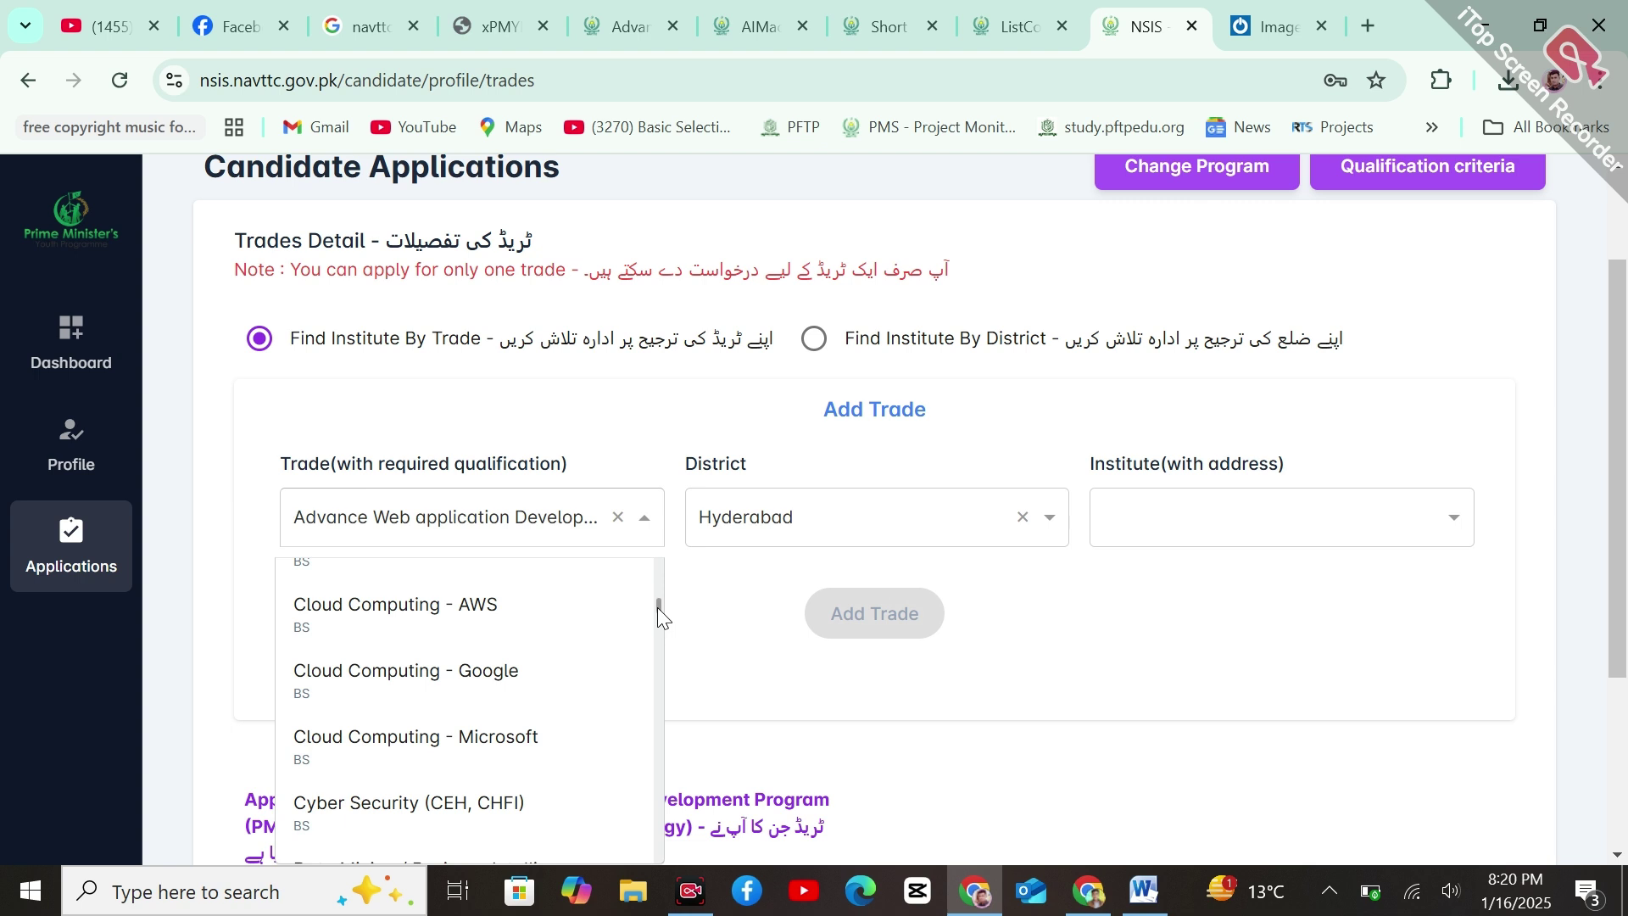
pyautogui.moveTo(658, 607); pyautogui.dragTo(653, 725)
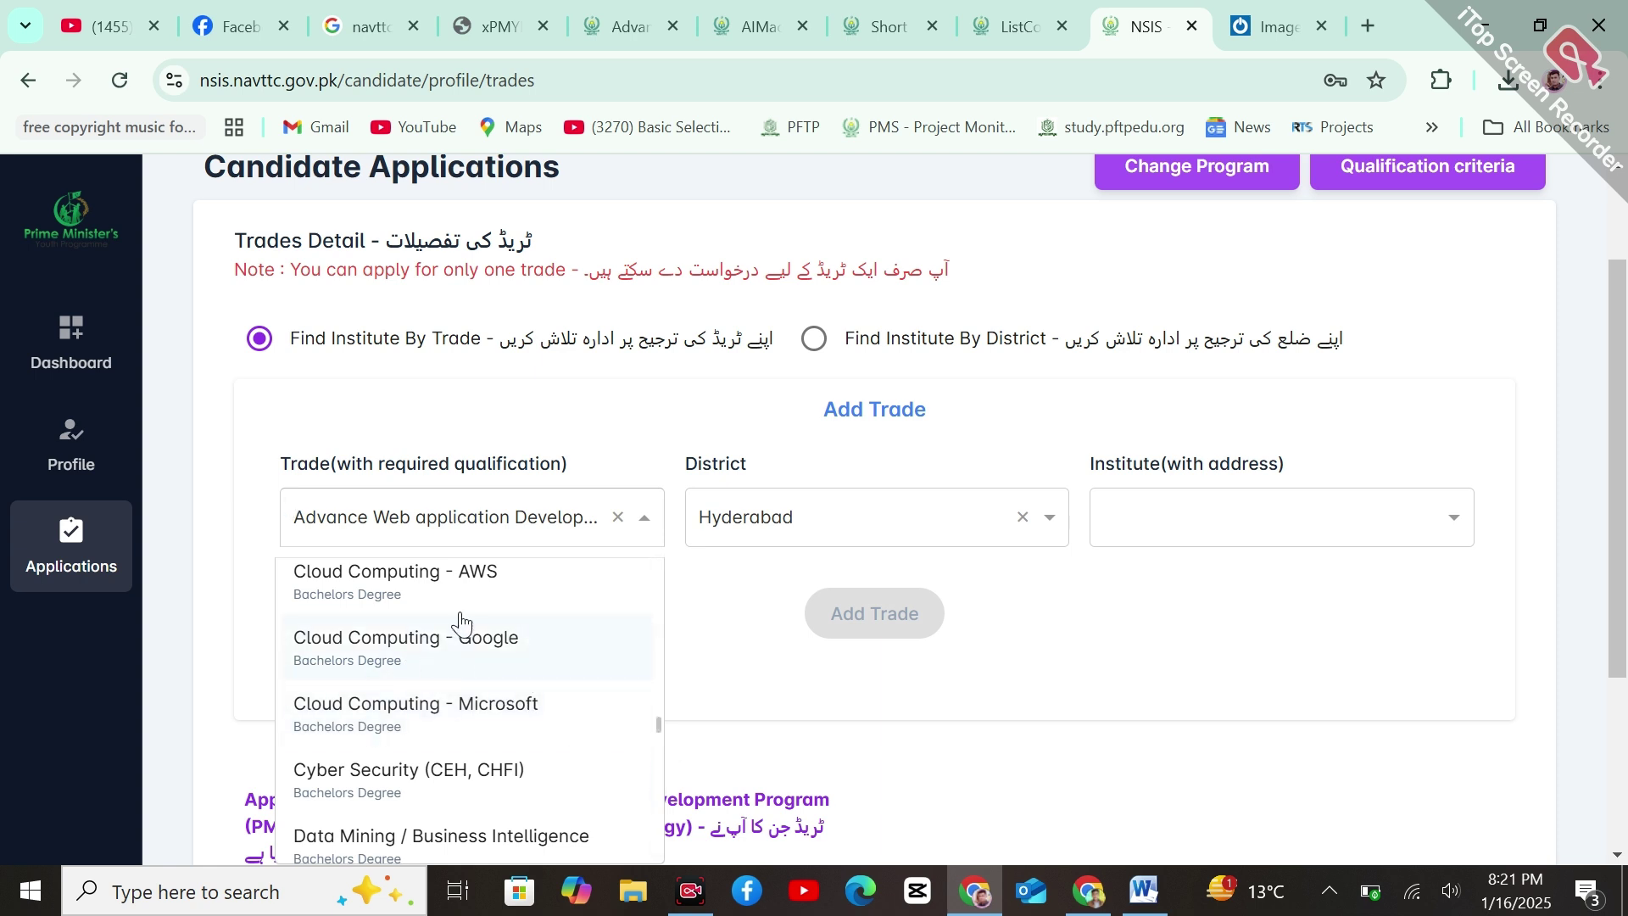
pyautogui.click(426, 607)
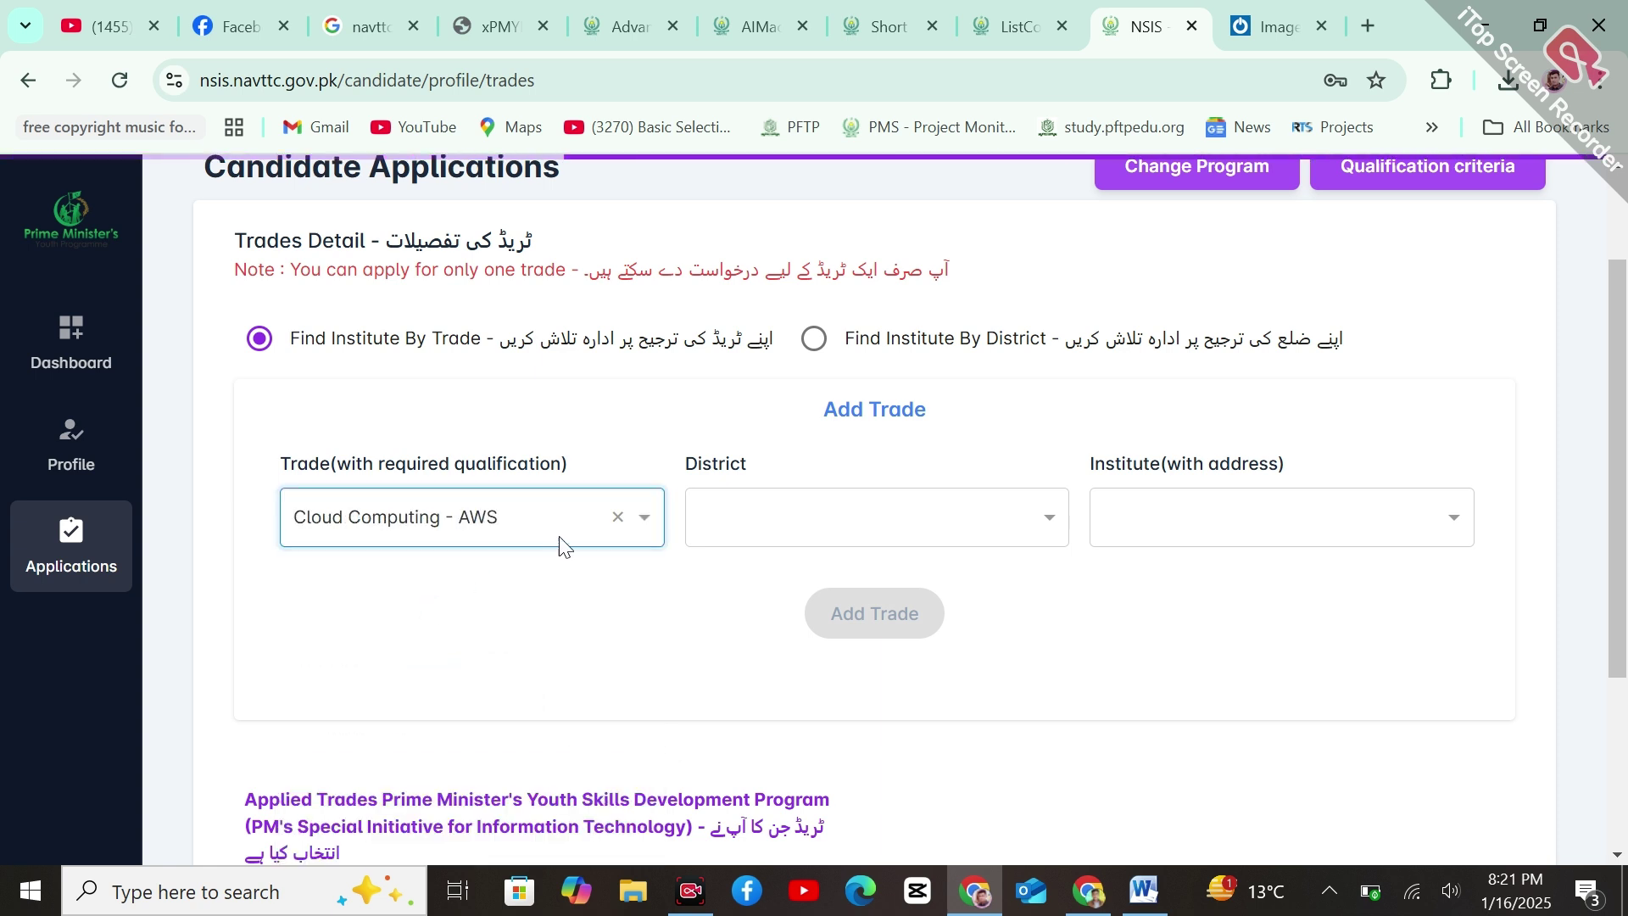
# - Search the districts offering Cloud Computing - AWS for "hyd" and clear the search text
pyautogui.click(774, 519)
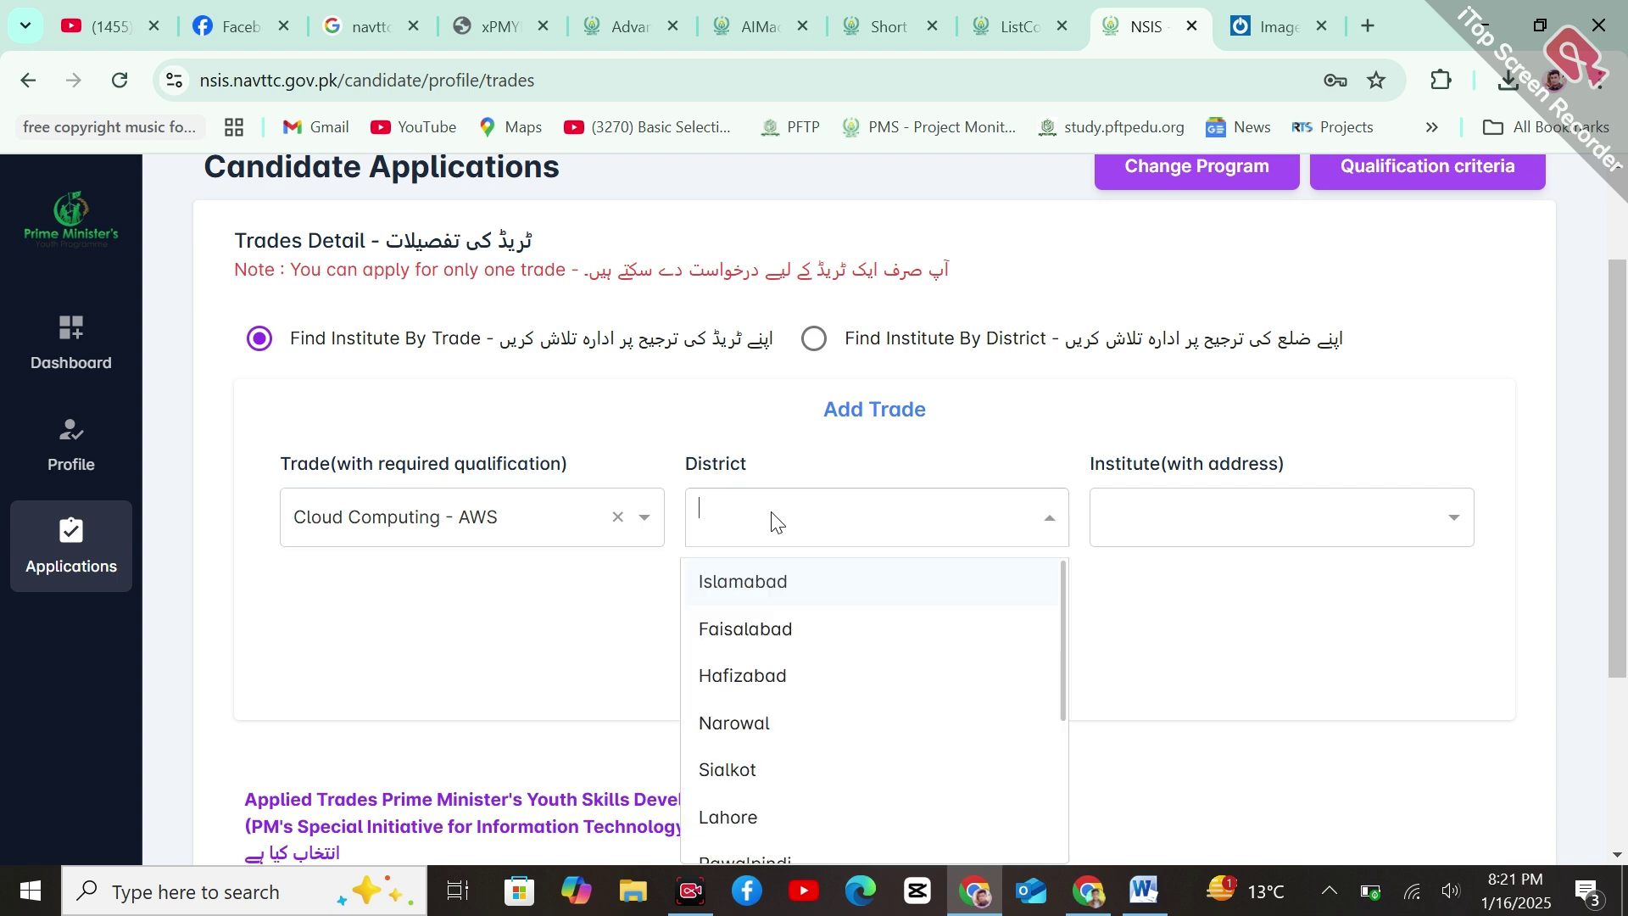
pyautogui.write('hyd')
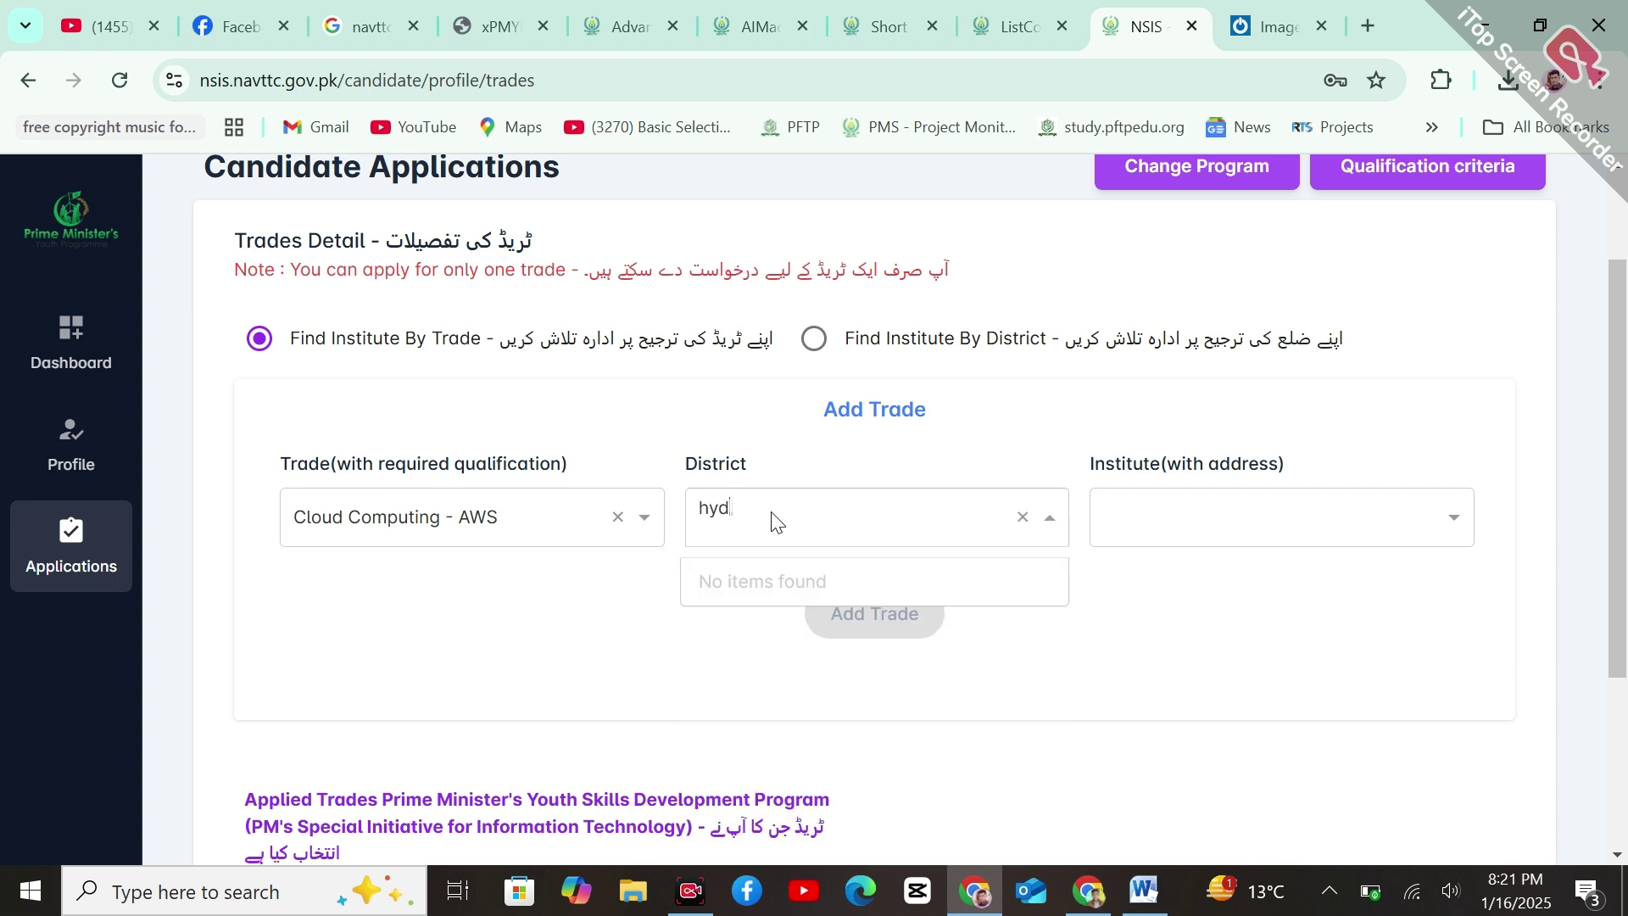
pyautogui.press('BackSpace')
pyautogui.press('BackSpace')
pyautogui.press('BackSpace')
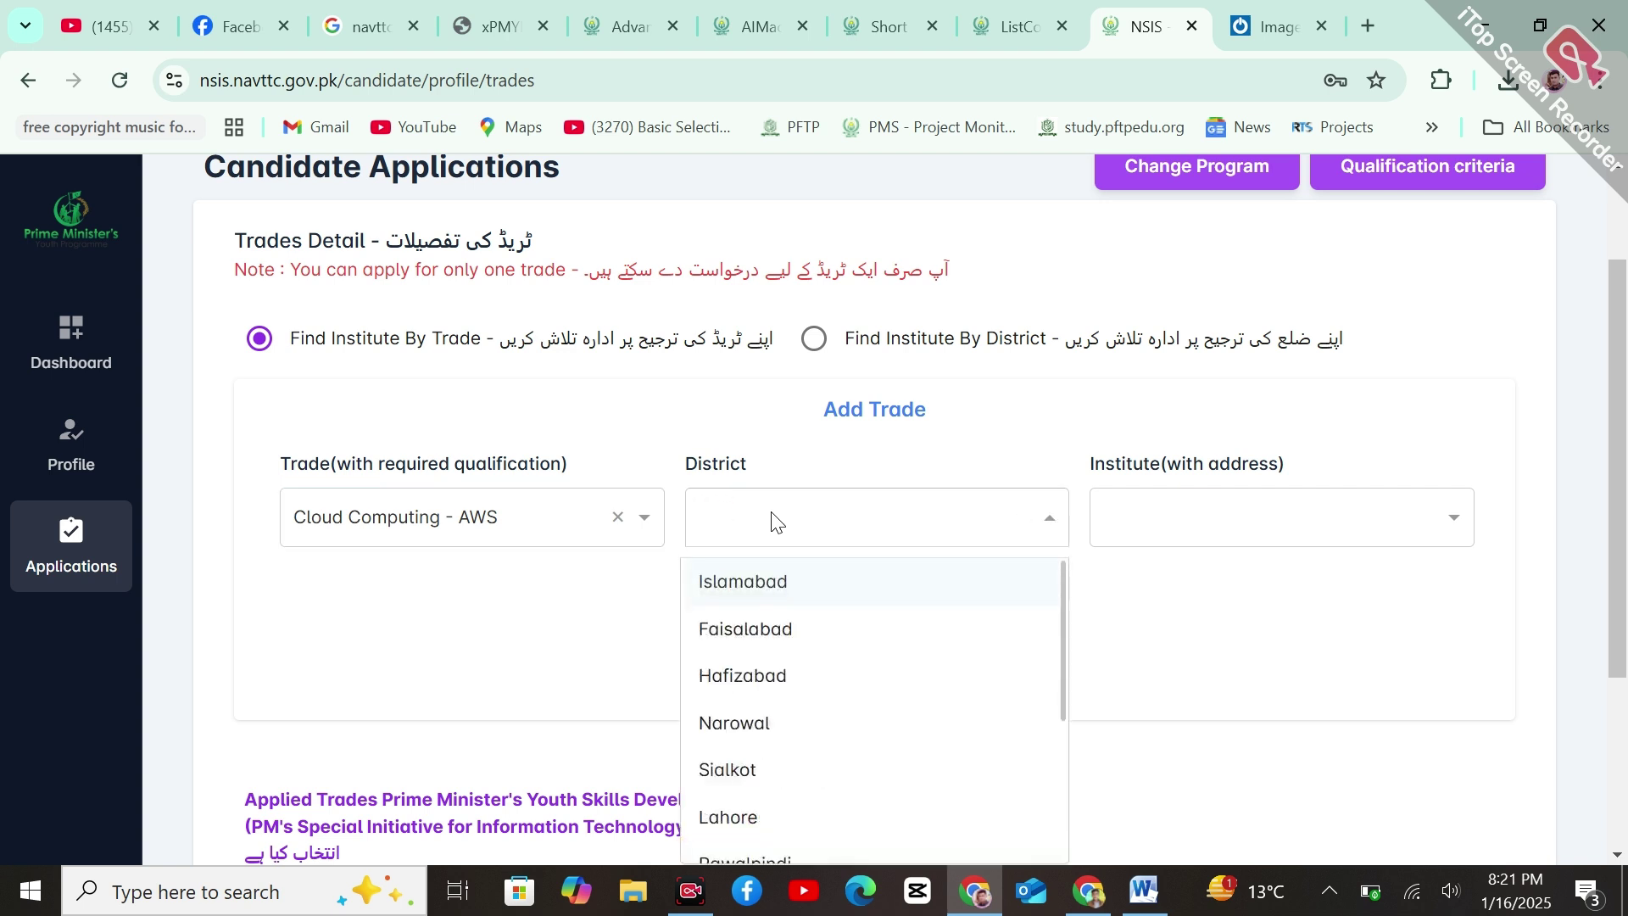
pyautogui.write('hy')
pyautogui.press('BackSpace')
pyautogui.press('BackSpace')
# - Search the districts for "ka", choose Karachi central, and view its available institutes
pyautogui.write('ka')
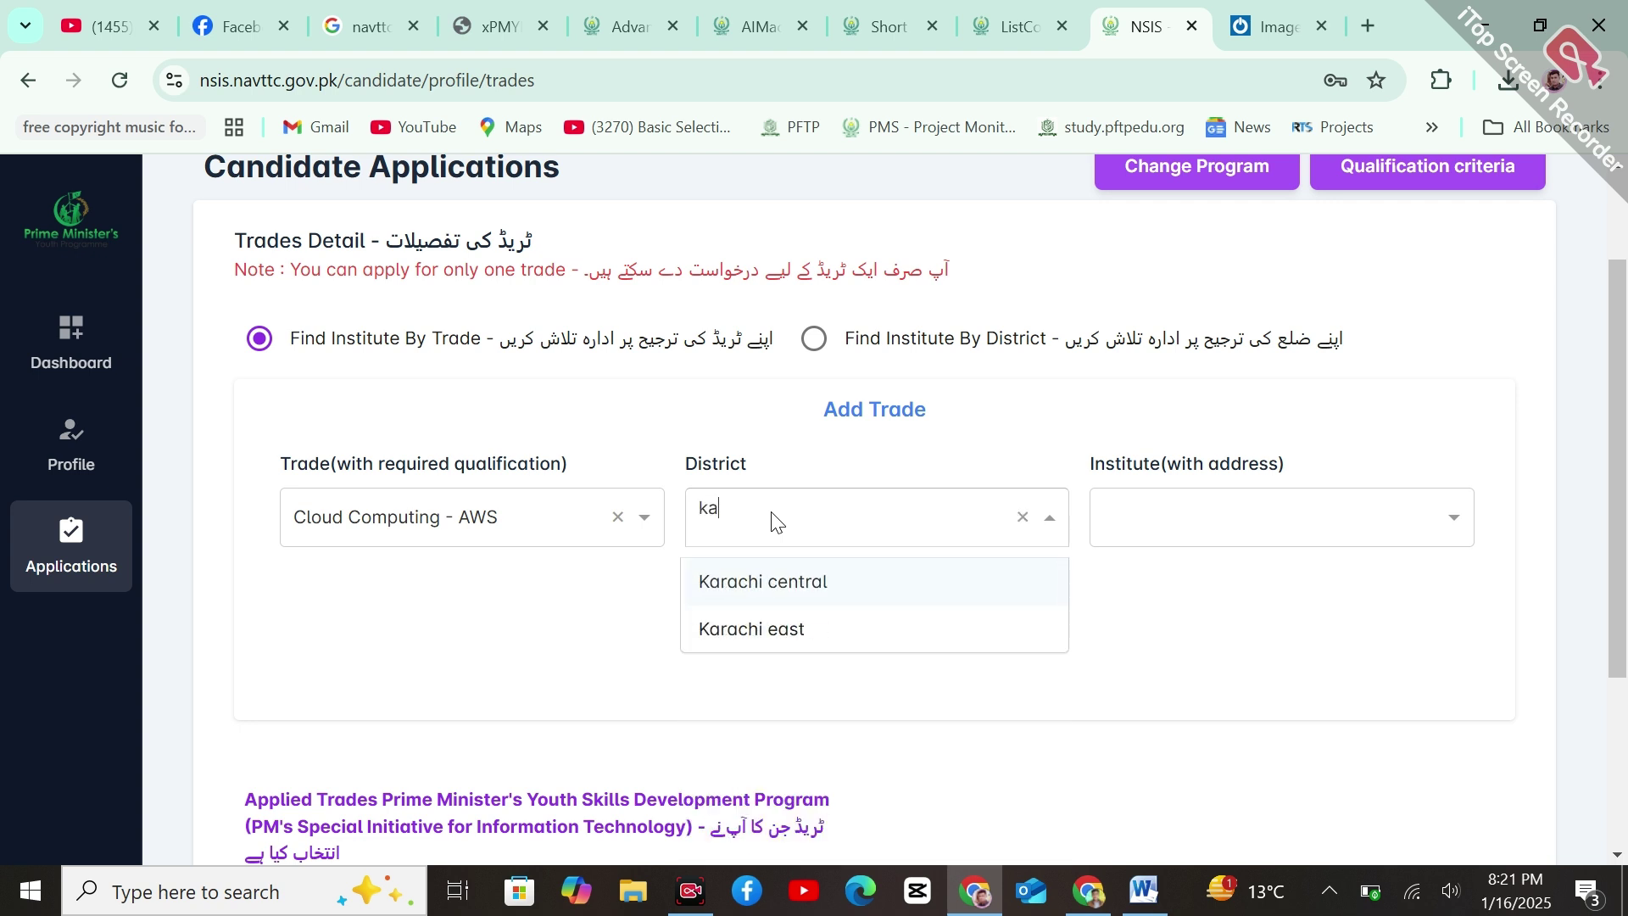
pyautogui.press('Return')
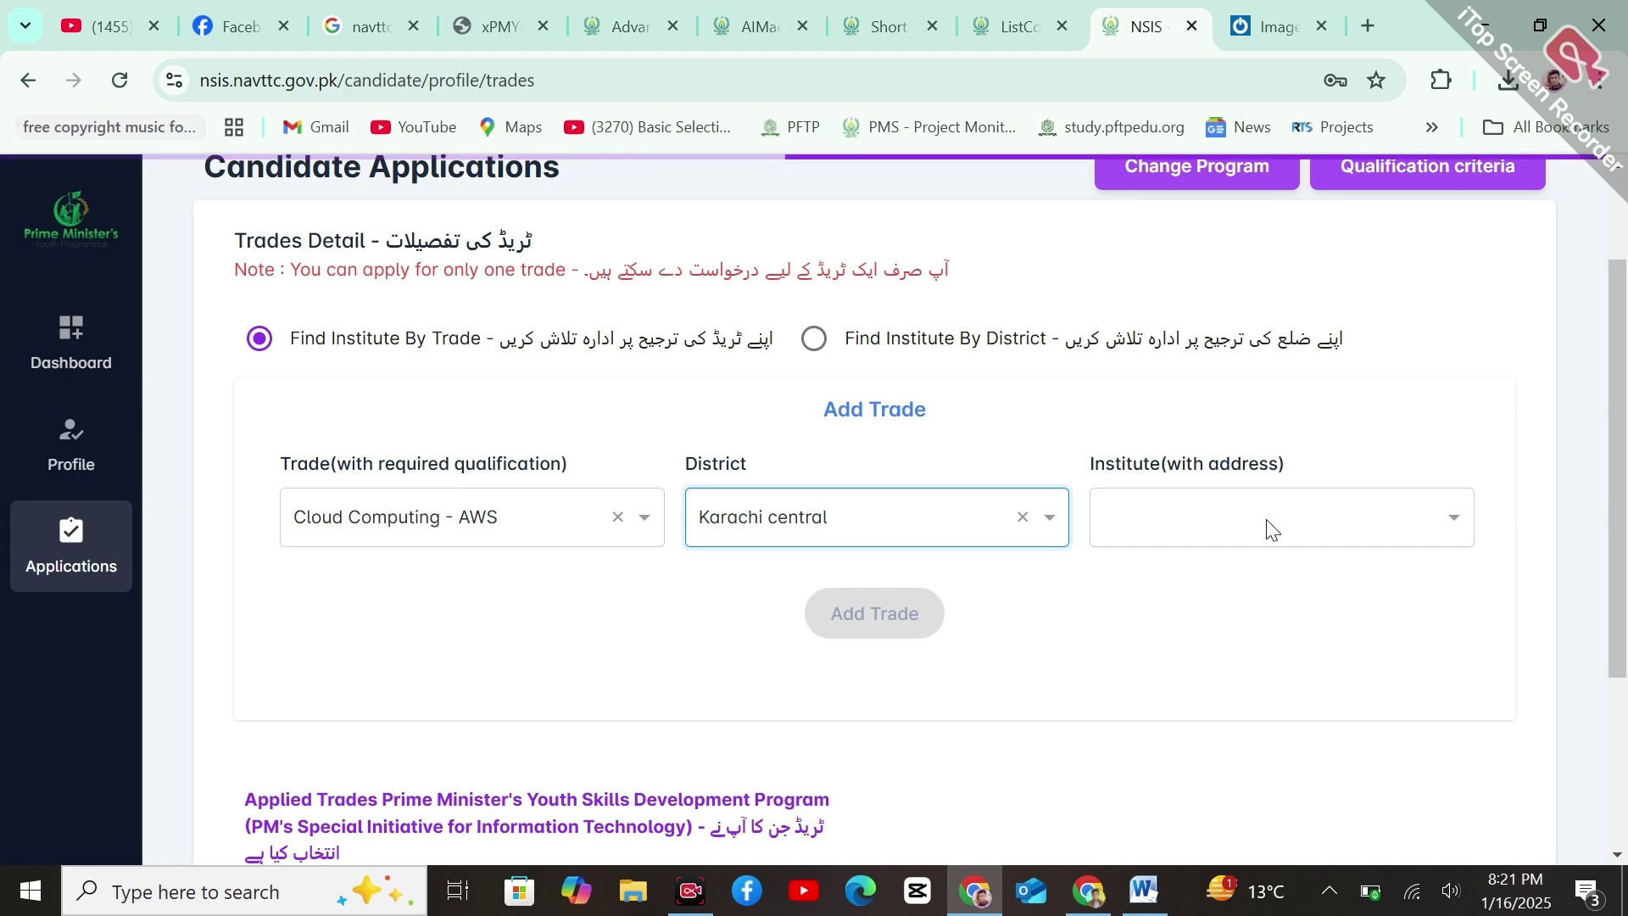
pyautogui.scroll(-3, 1626, 509)
pyautogui.scroll(3, 1442, 526)
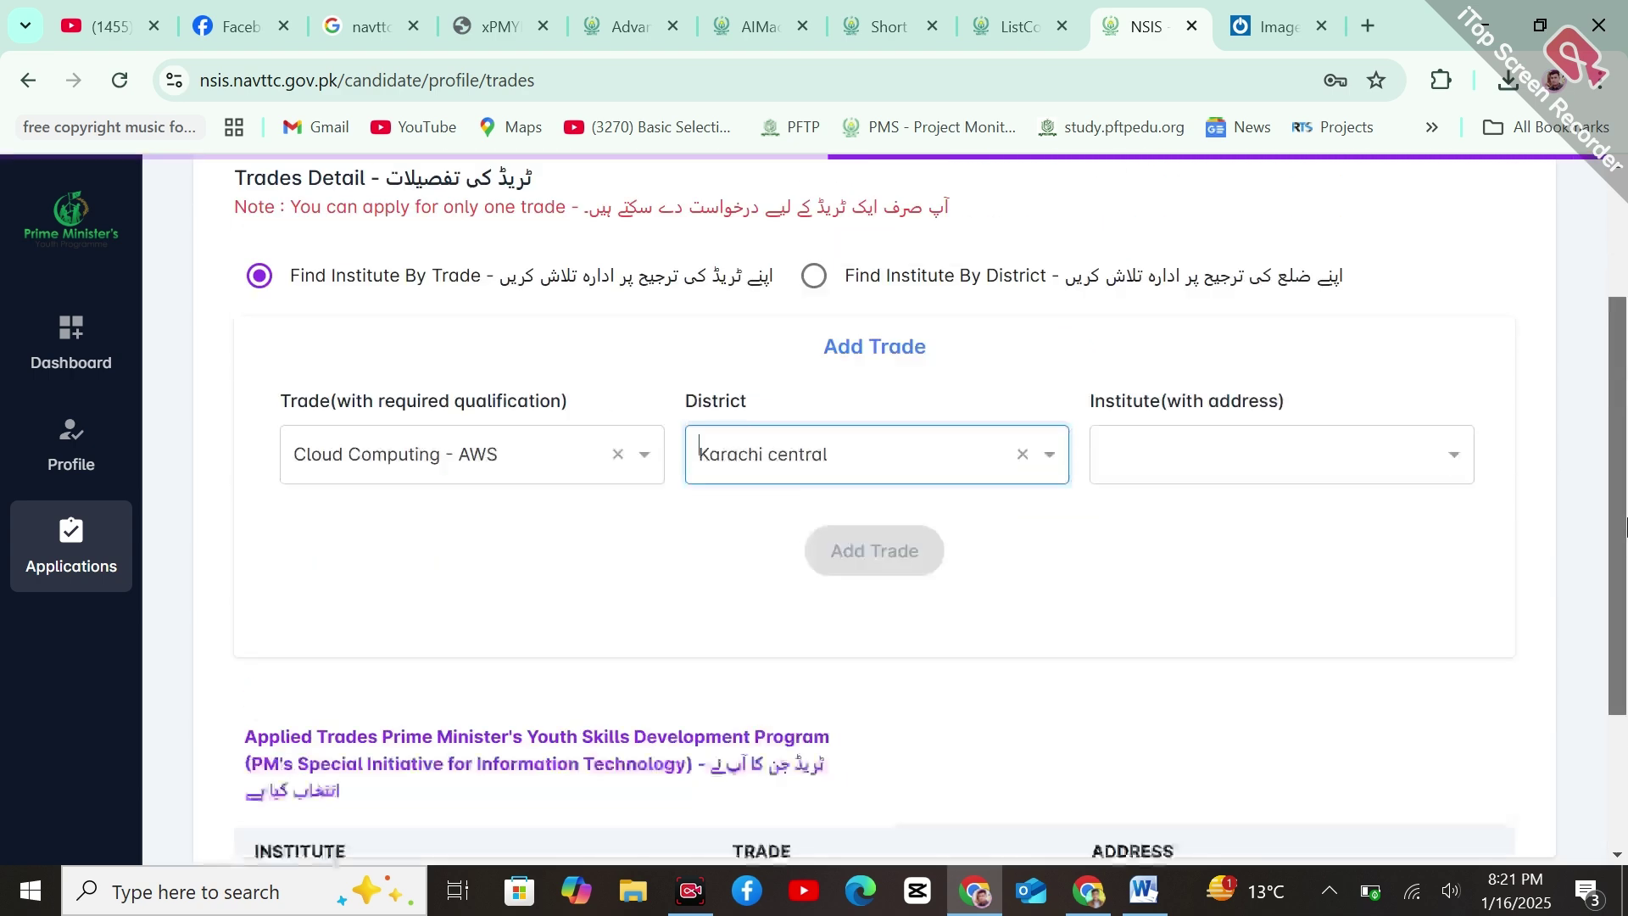
pyautogui.click(1269, 541)
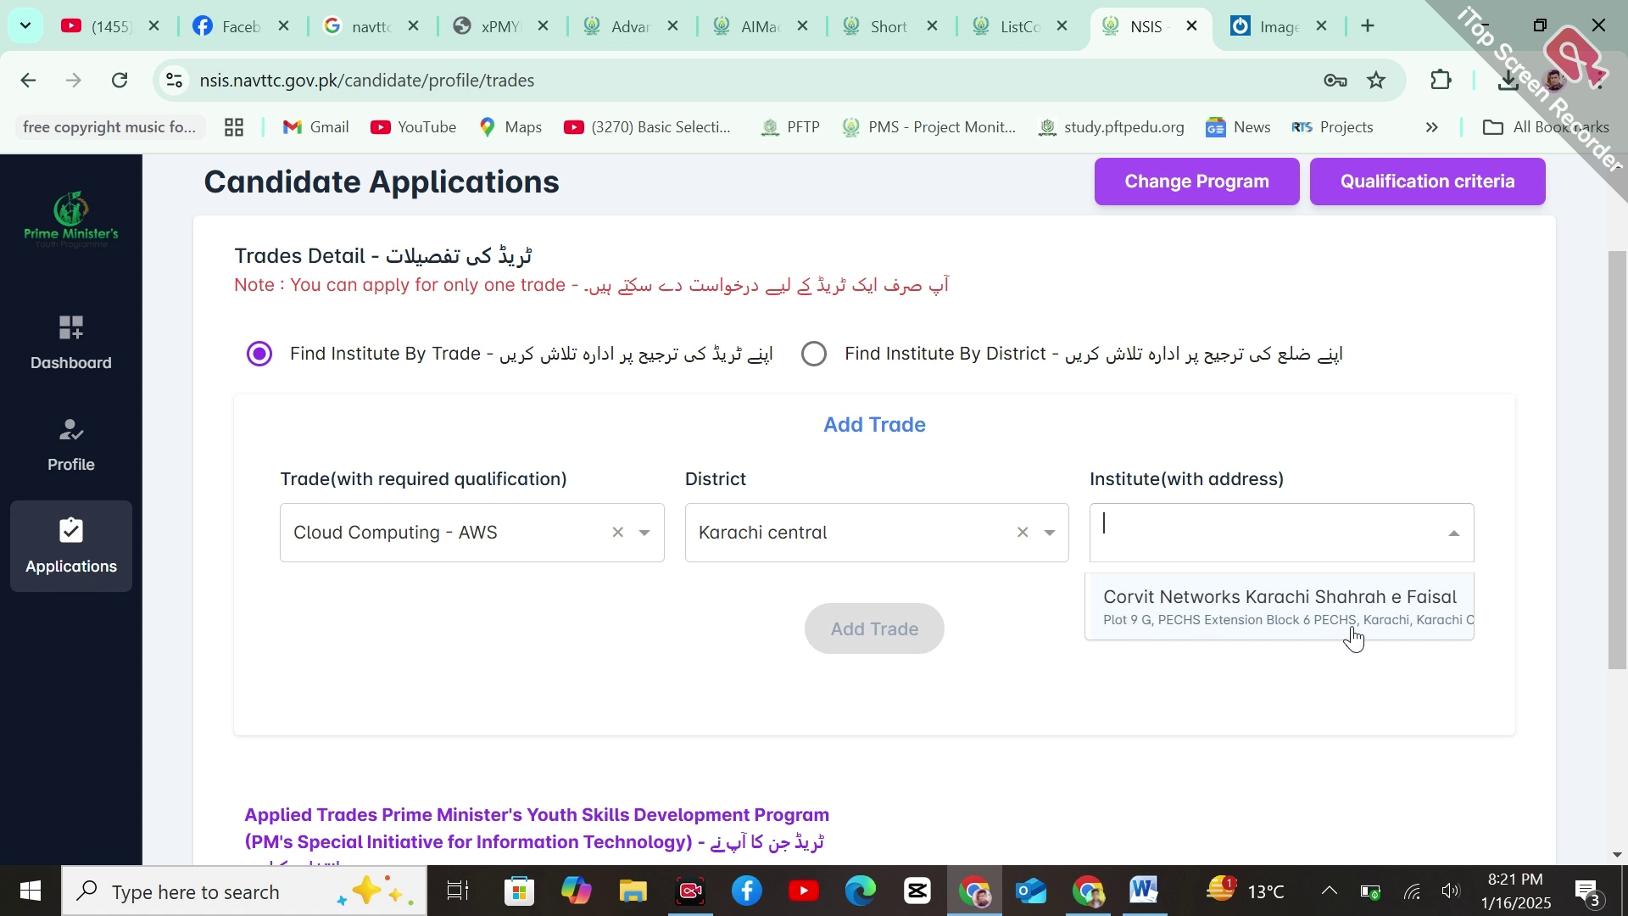
# - Replace the district with Faisalabad, view its available institutes, and close the list without choosing one
pyautogui.click(1023, 533)
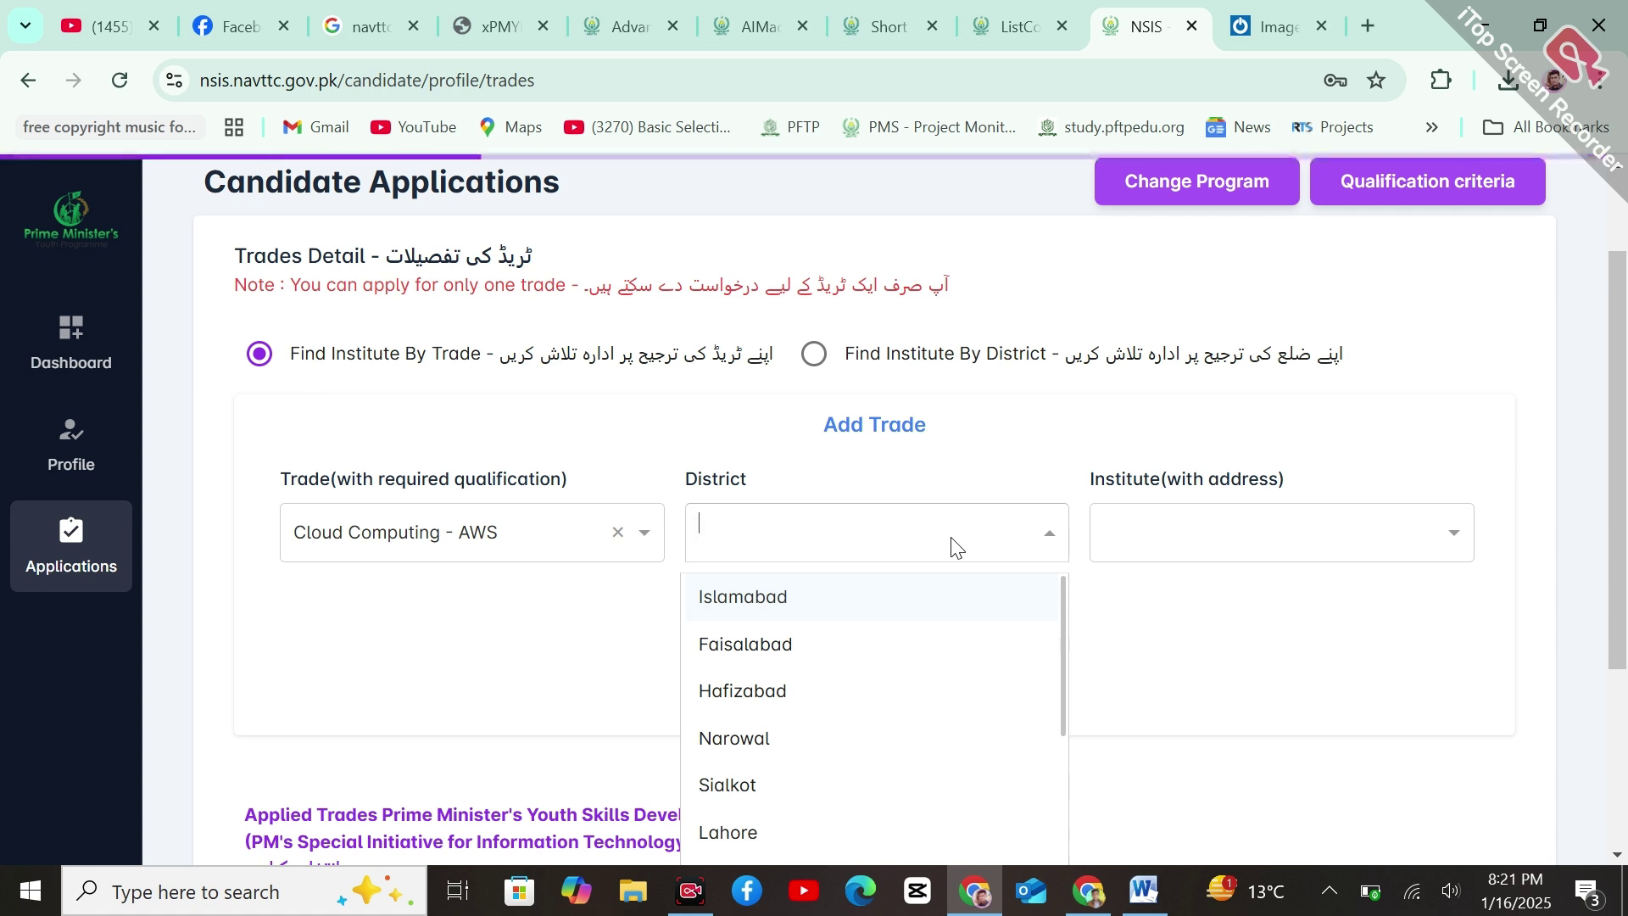
pyautogui.click(779, 670)
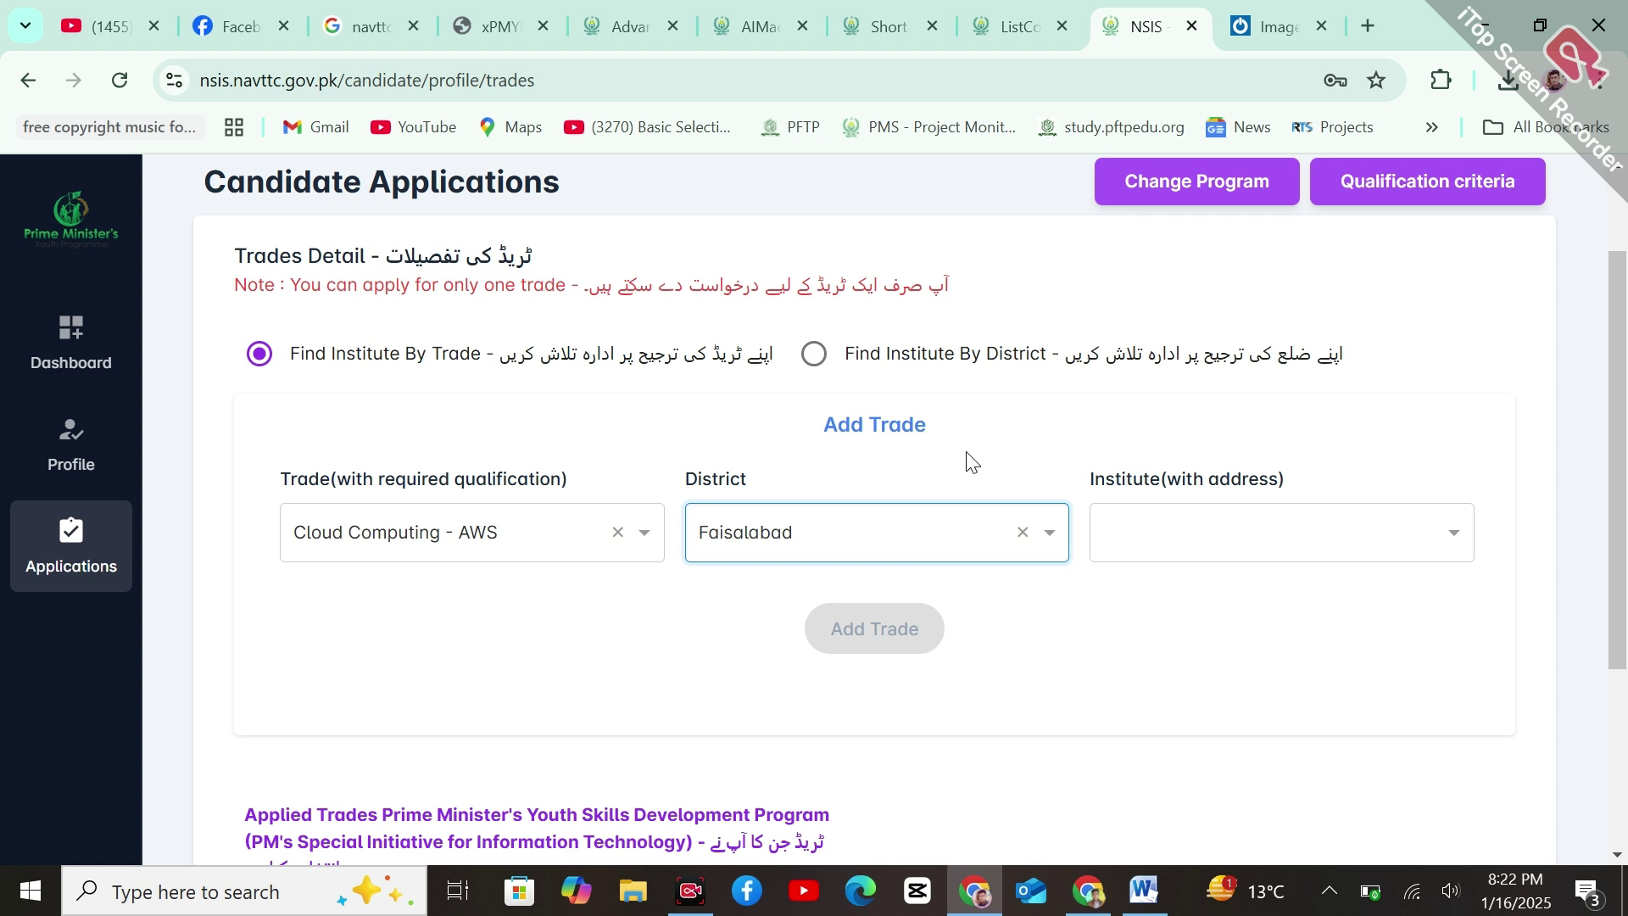
pyautogui.click(1266, 532)
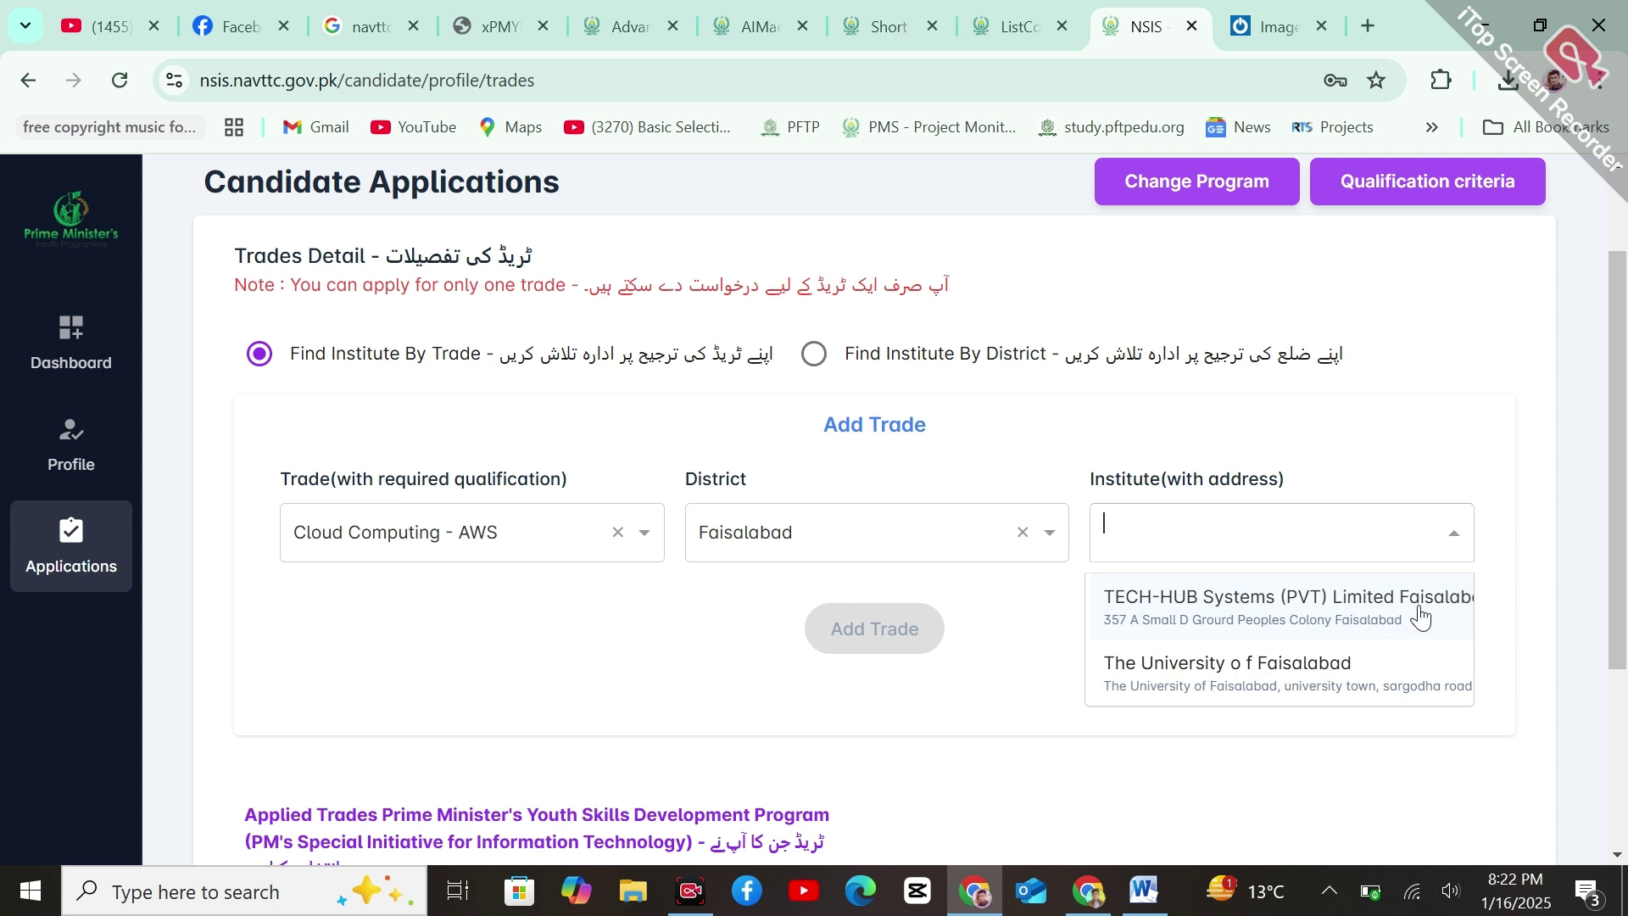
pyautogui.click(994, 702)
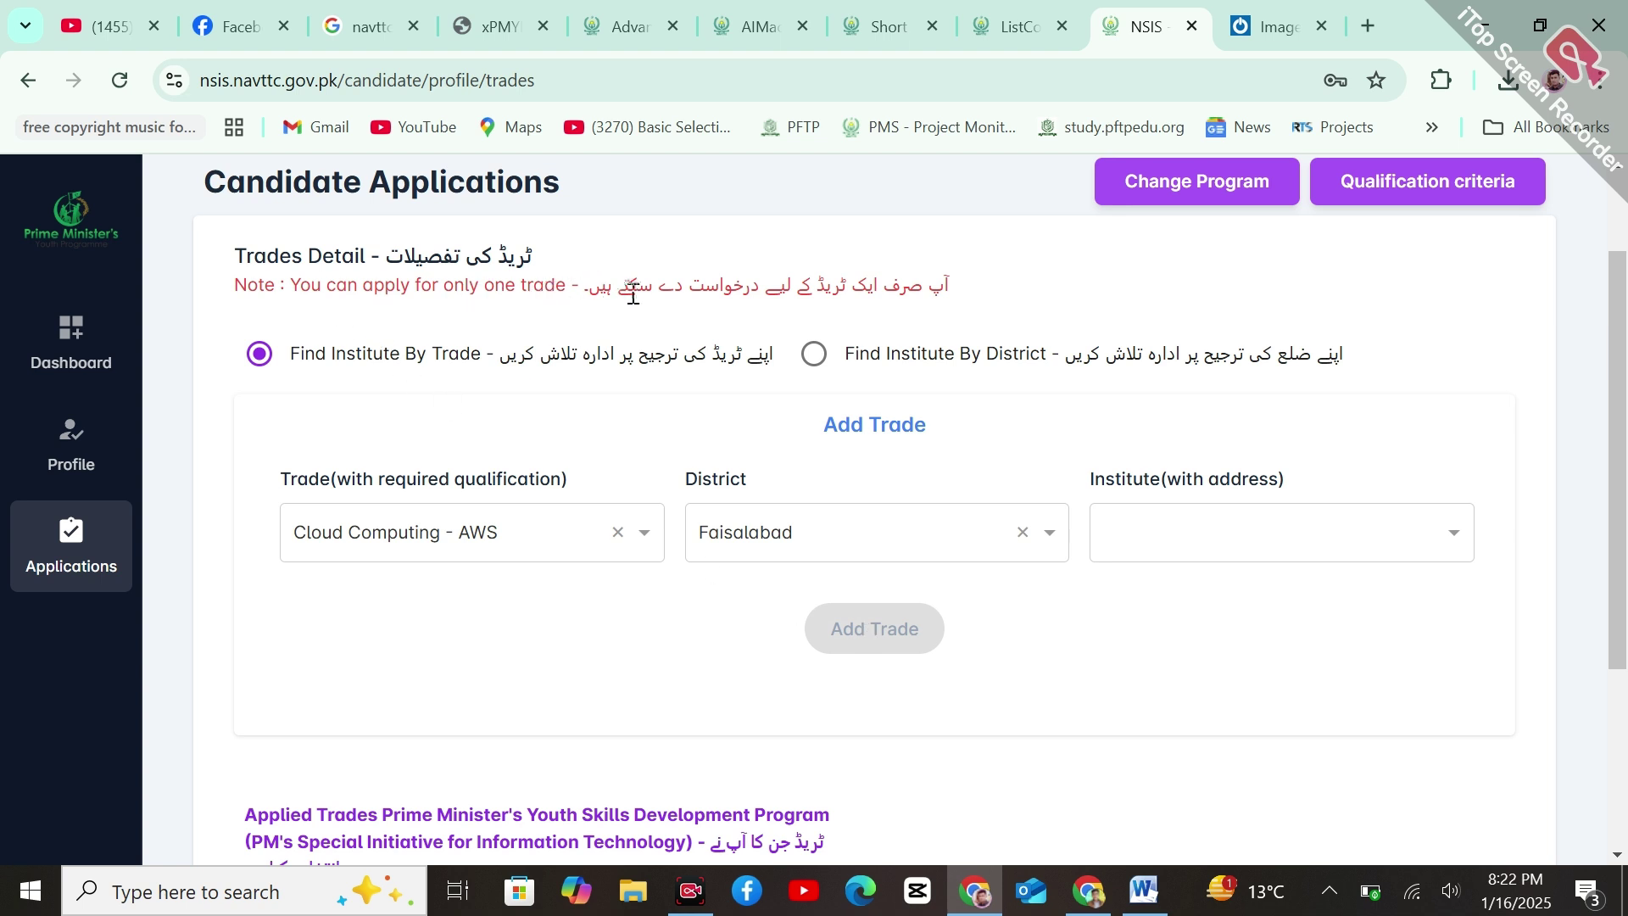
# - Highlight the note about applying for only one trade, and review the Qualification Criteria table before closing it
pyautogui.moveTo(237, 289); pyautogui.dragTo(972, 295)
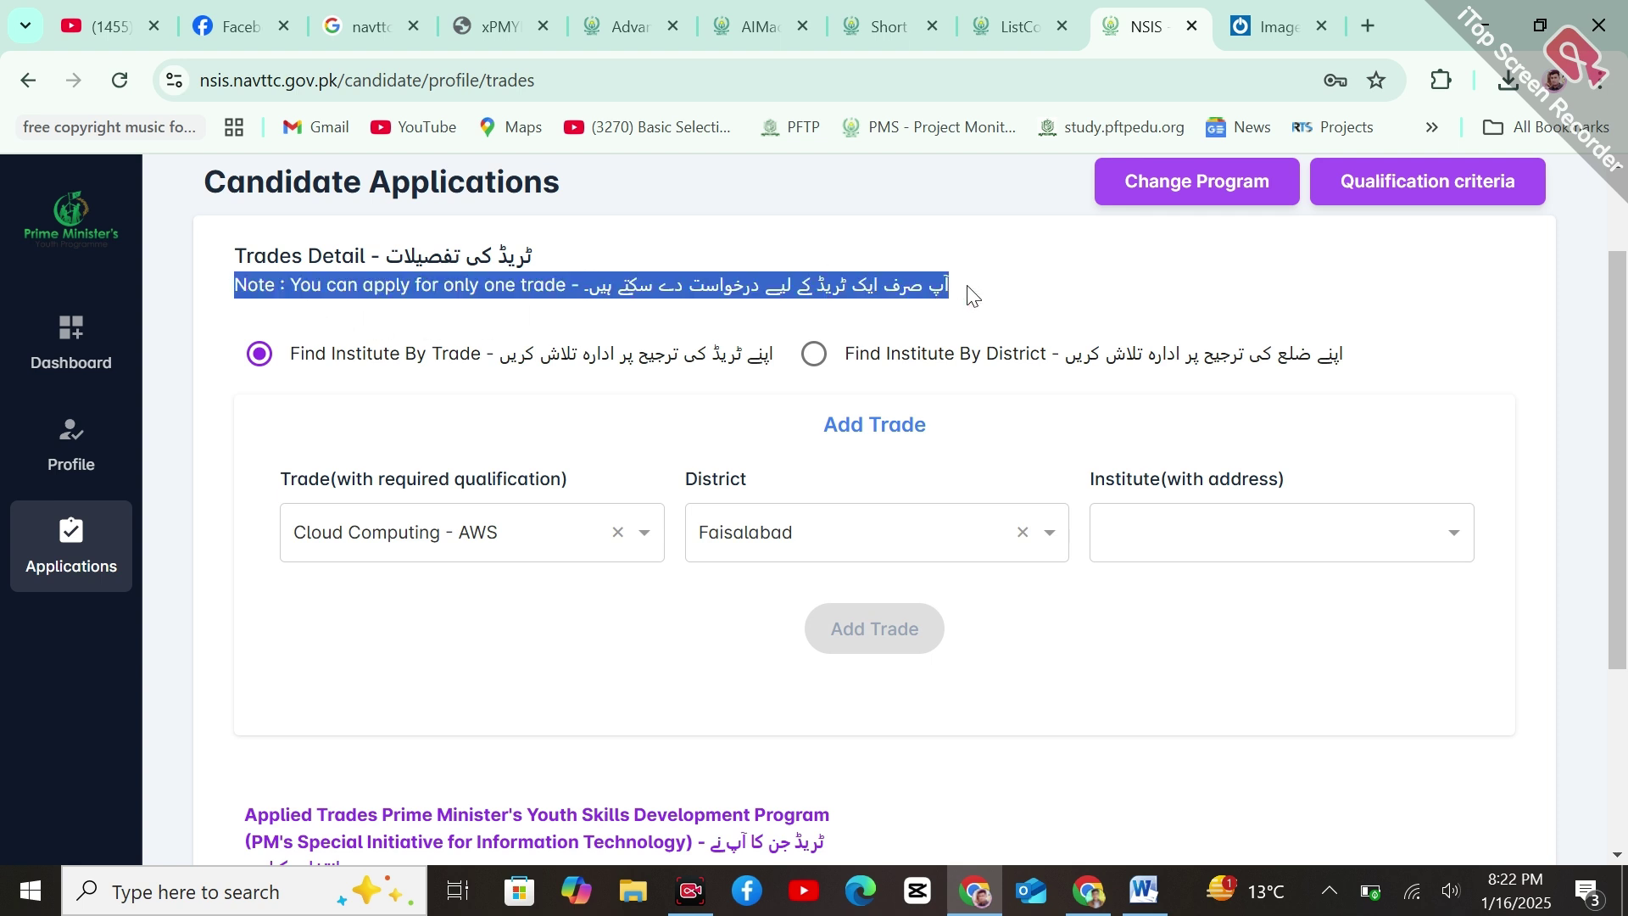
pyautogui.click(835, 282)
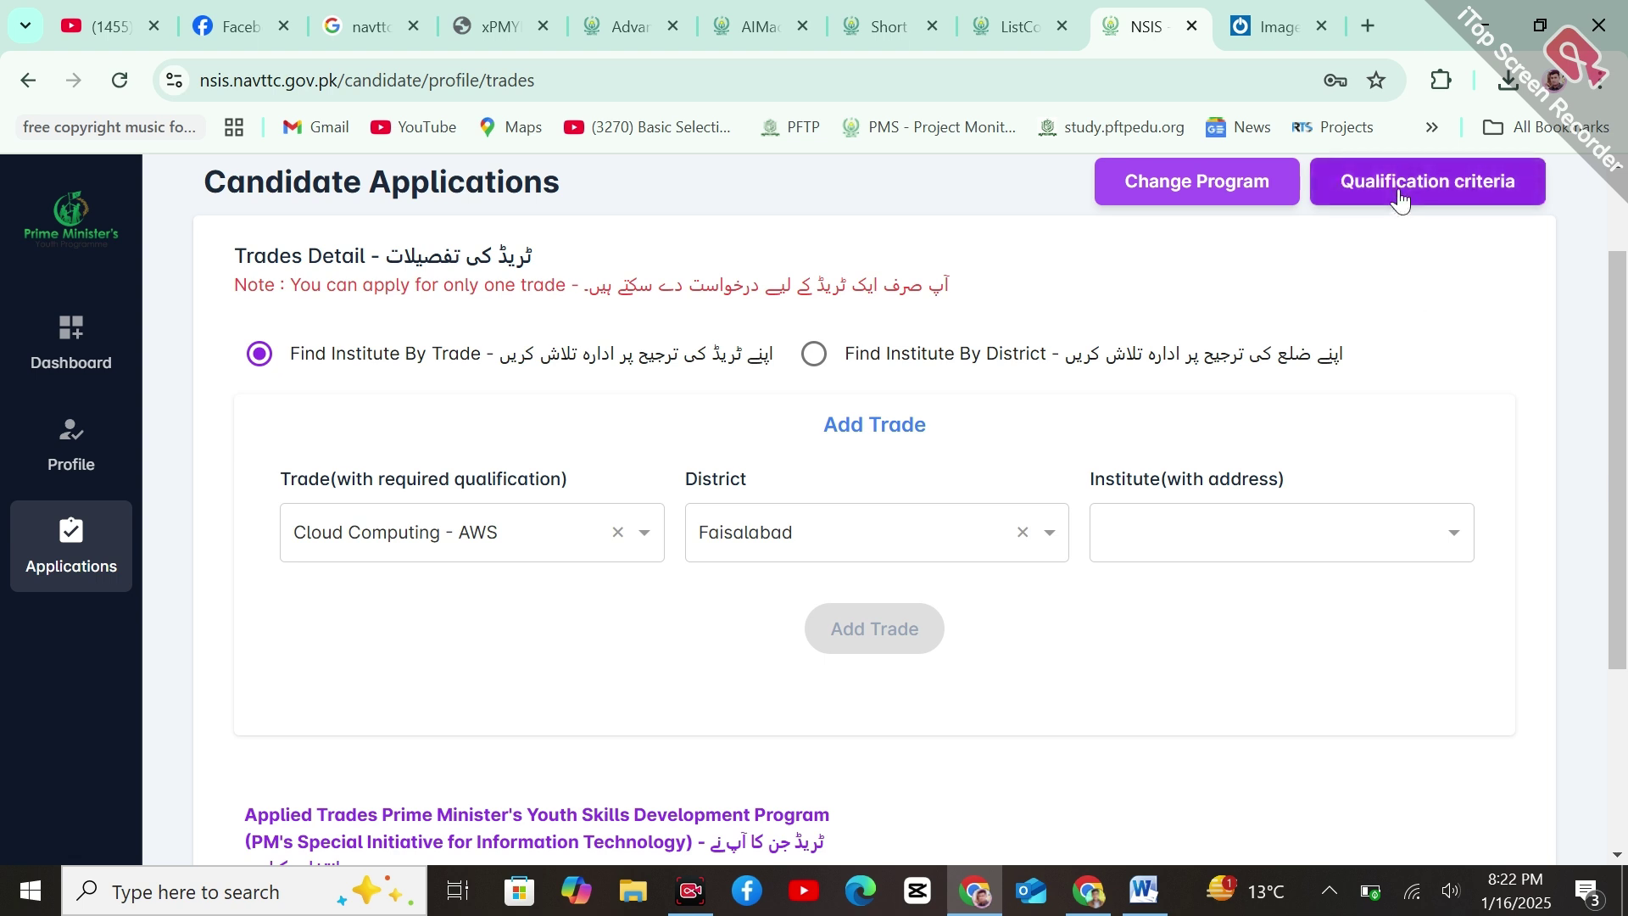
pyautogui.rightClick(1433, 180)
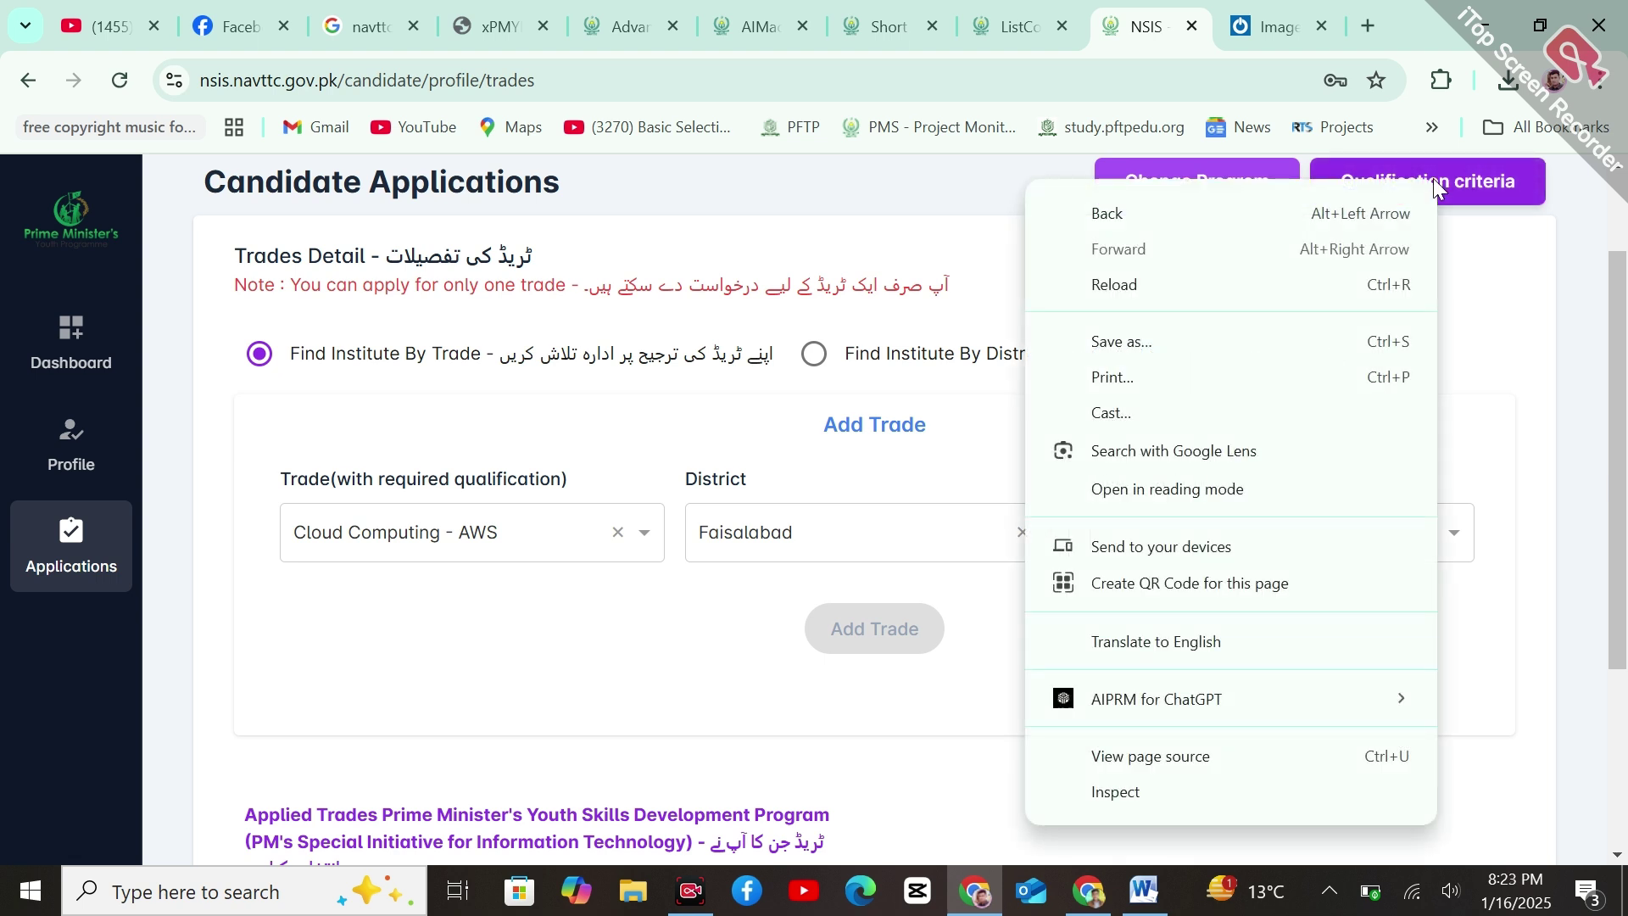
pyautogui.click(1483, 182)
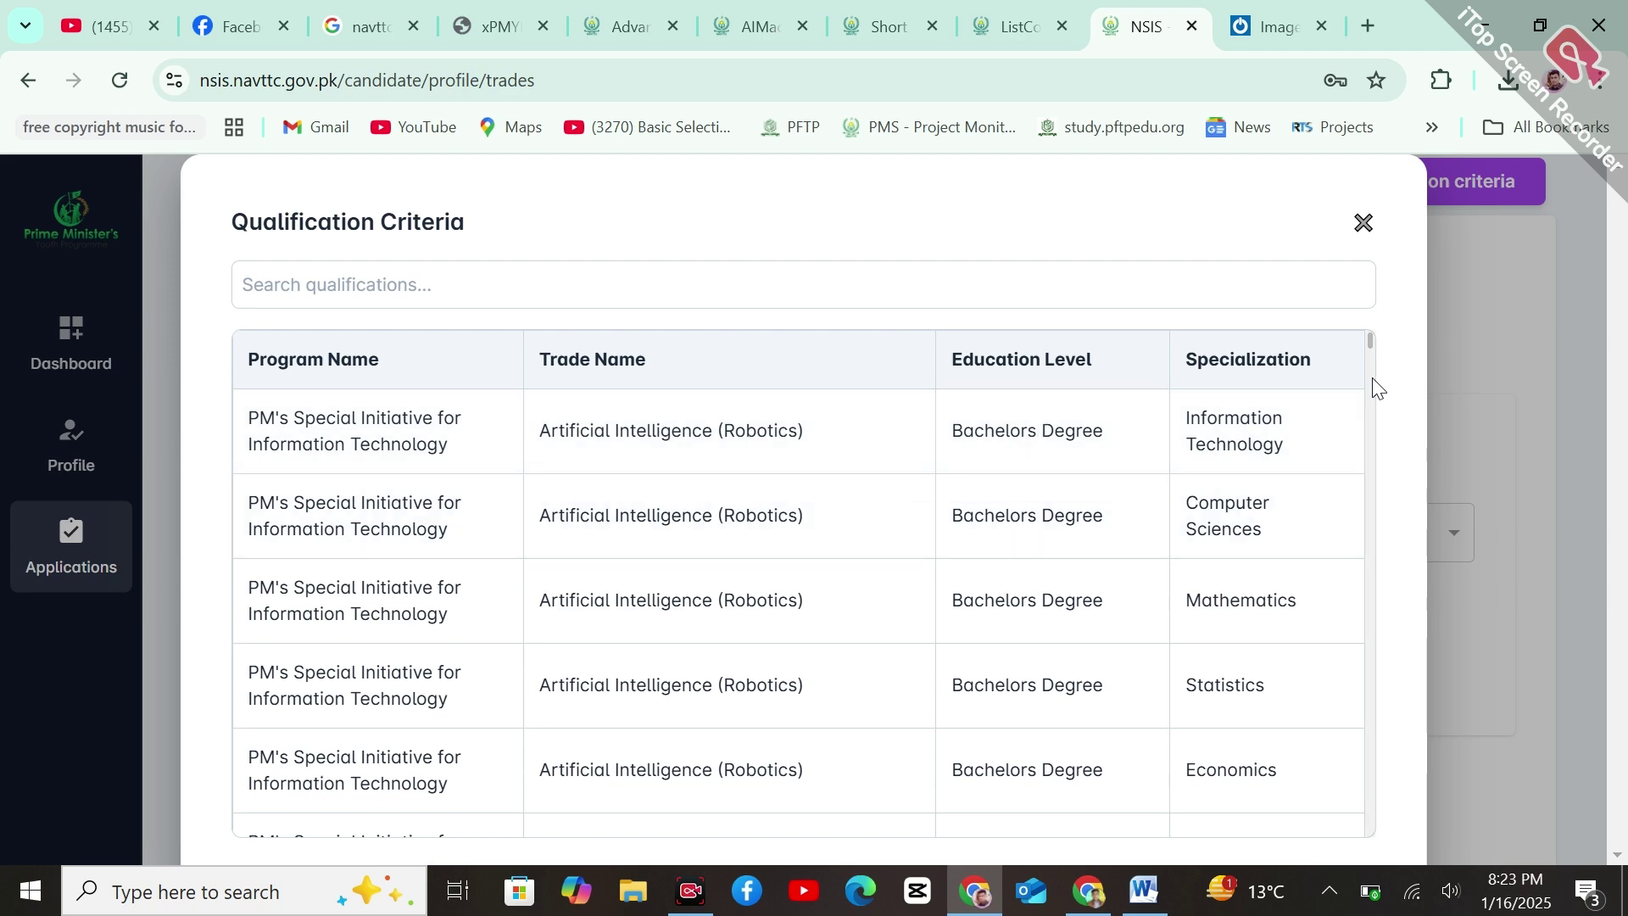
pyautogui.scroll(-10, 1373, 385)
pyautogui.scroll(-5, 1375, 458)
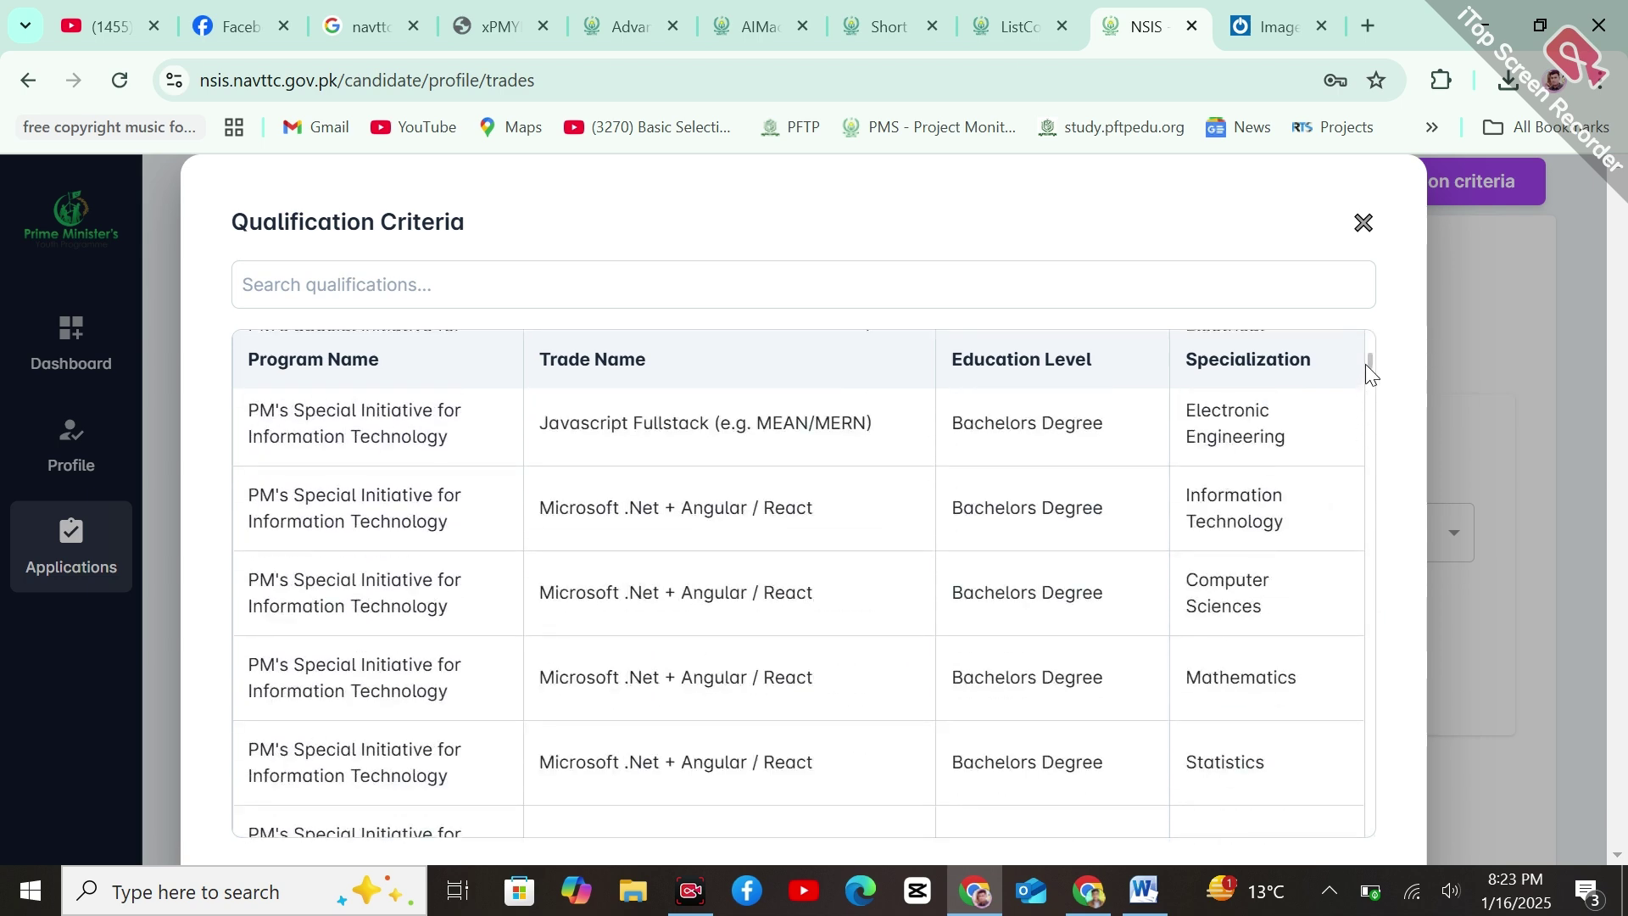
pyautogui.hotkey('ctrl', 'a')
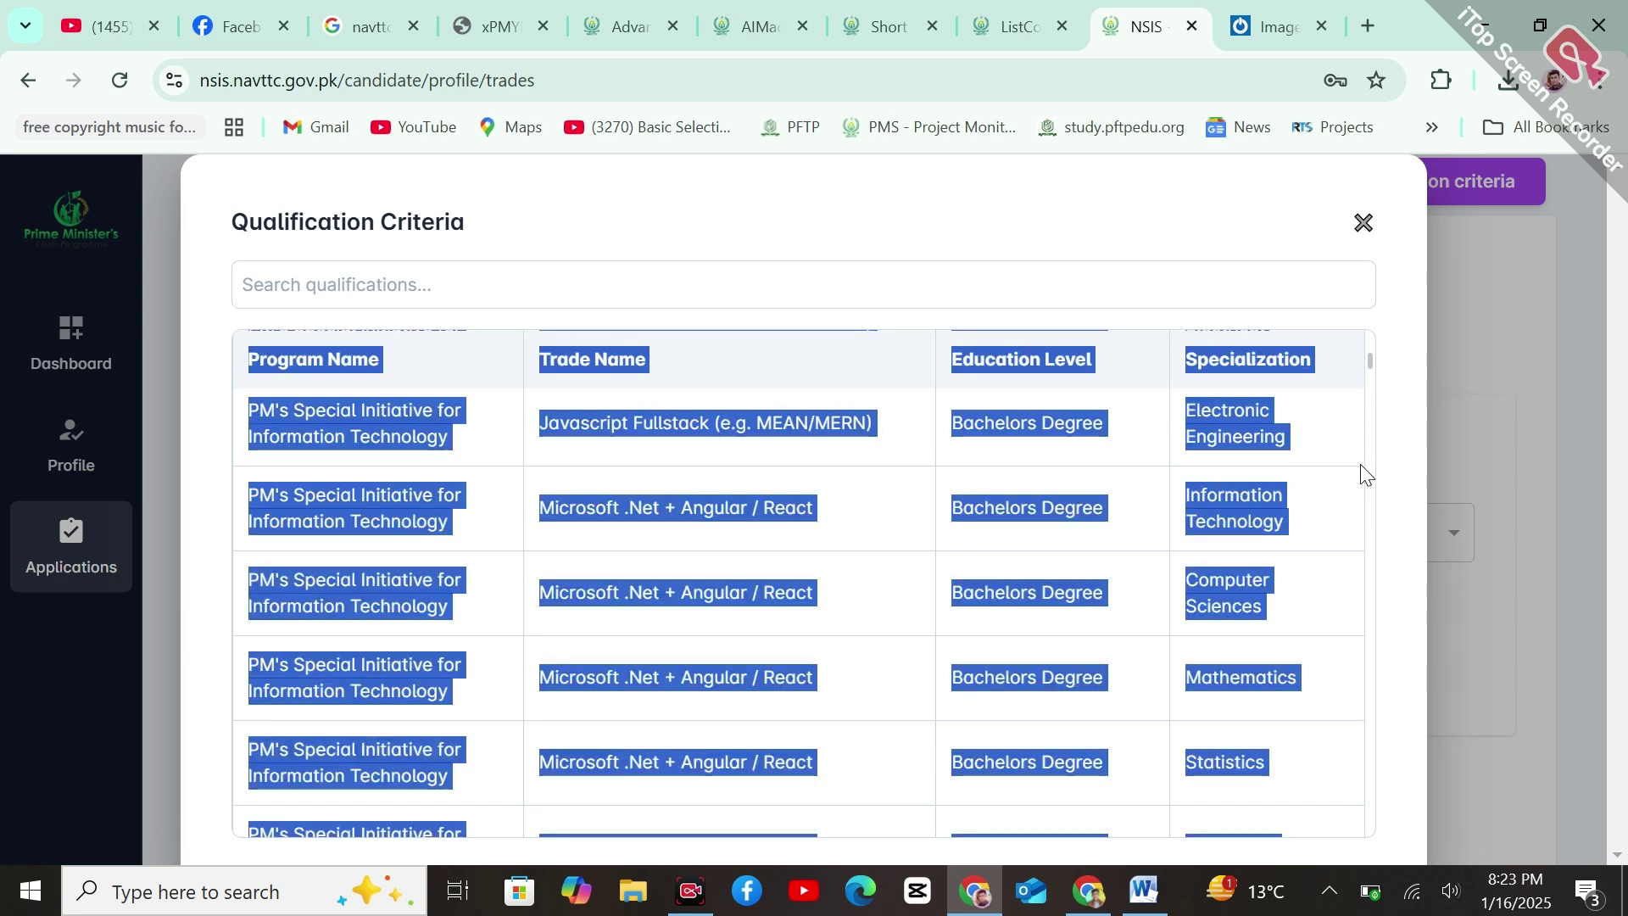
pyautogui.scroll(-3, 1369, 459)
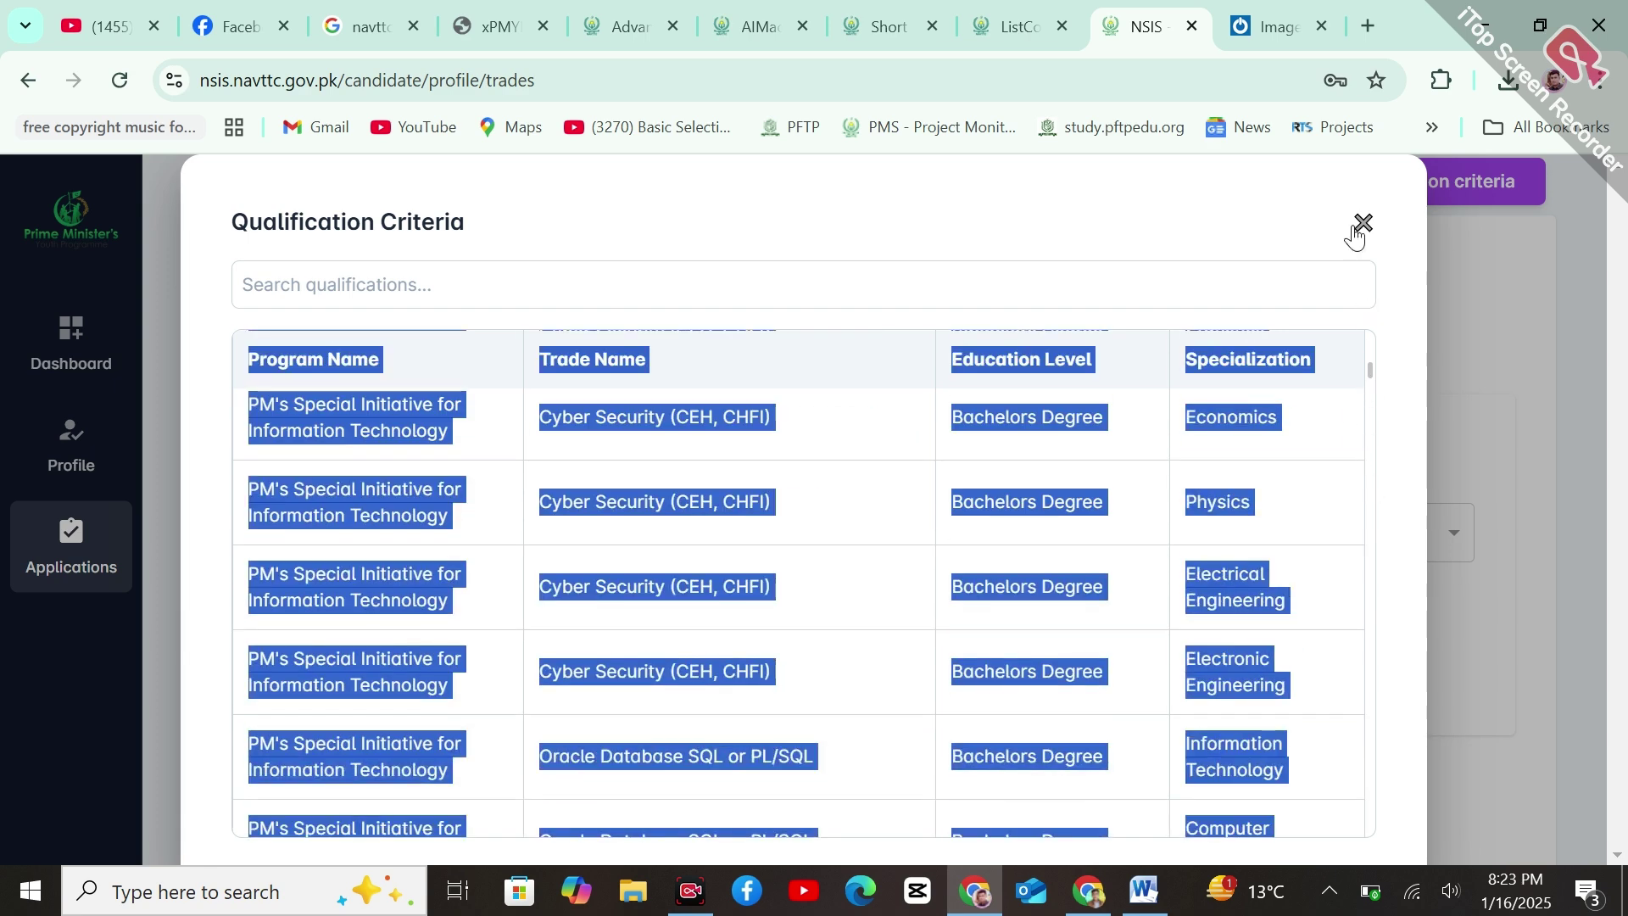
pyautogui.click(1357, 227)
# - Reopen the Qualification Criteria, examine the education levels and specializations required for trades further down, and close the table
pyautogui.click(1418, 180)
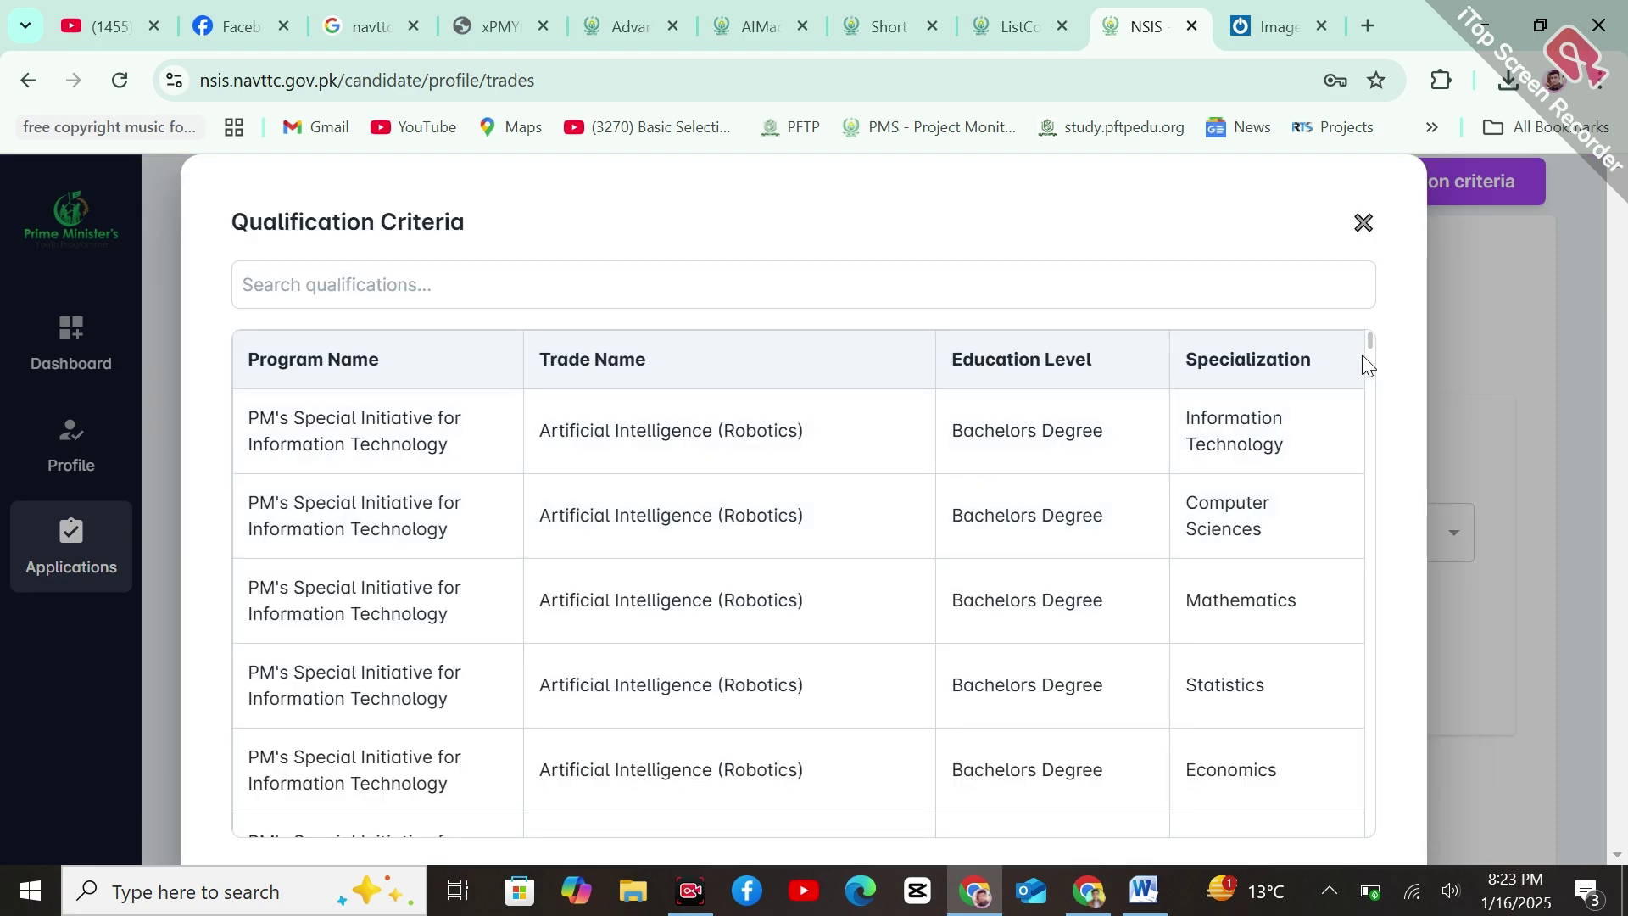
pyautogui.scroll(-20, 1373, 356)
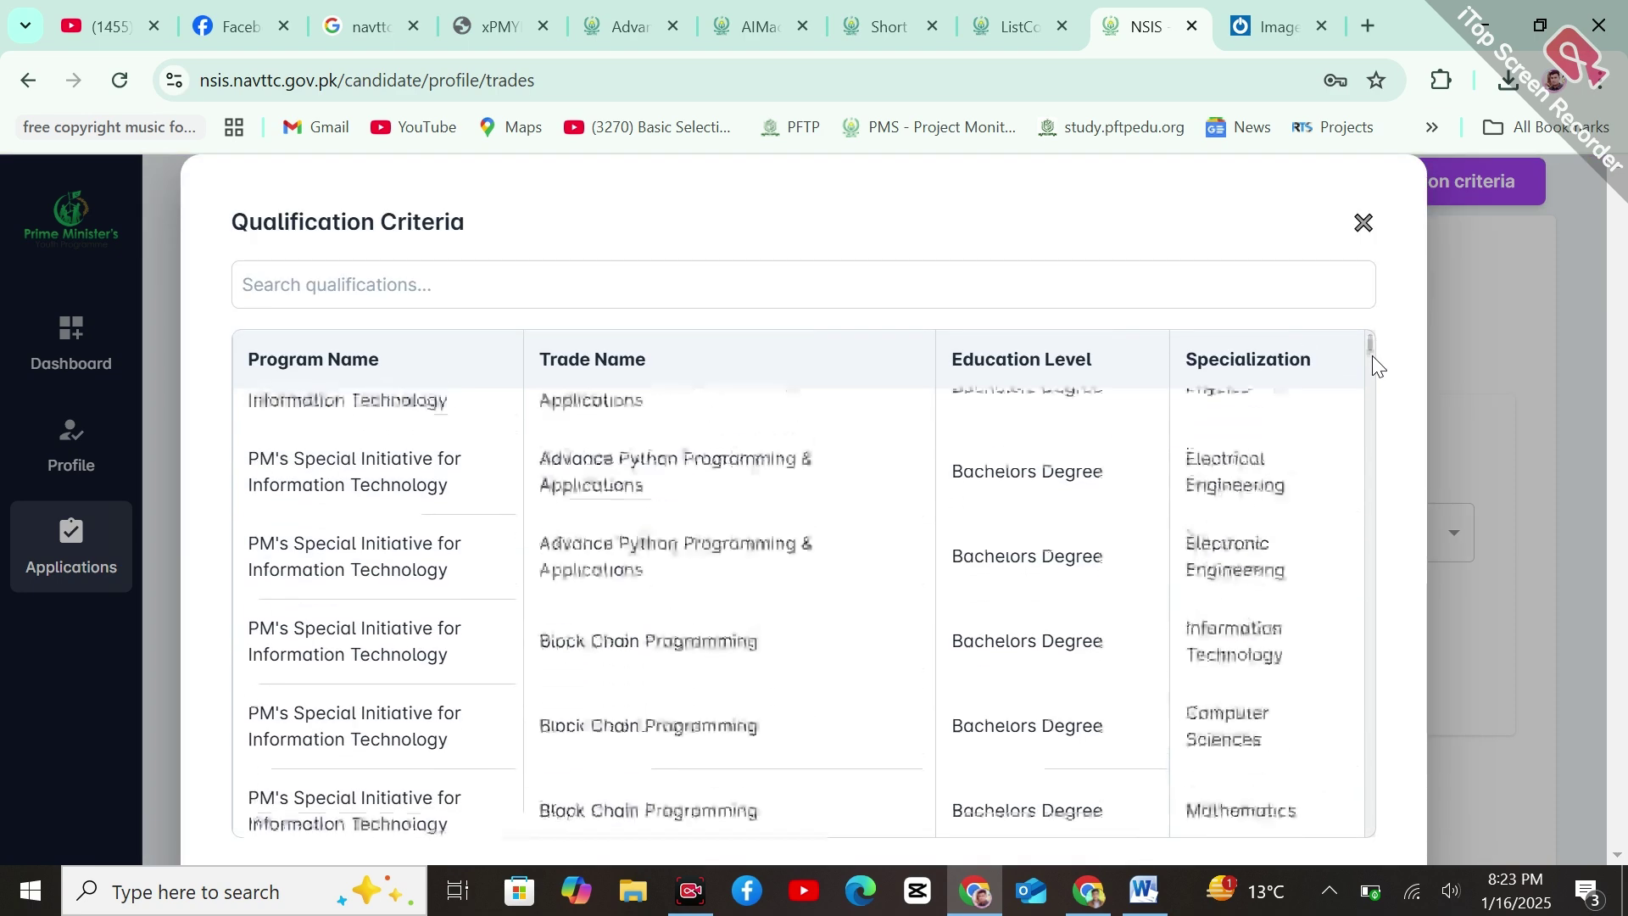
pyautogui.moveTo(1372, 475); pyautogui.dragTo(1371, 585)
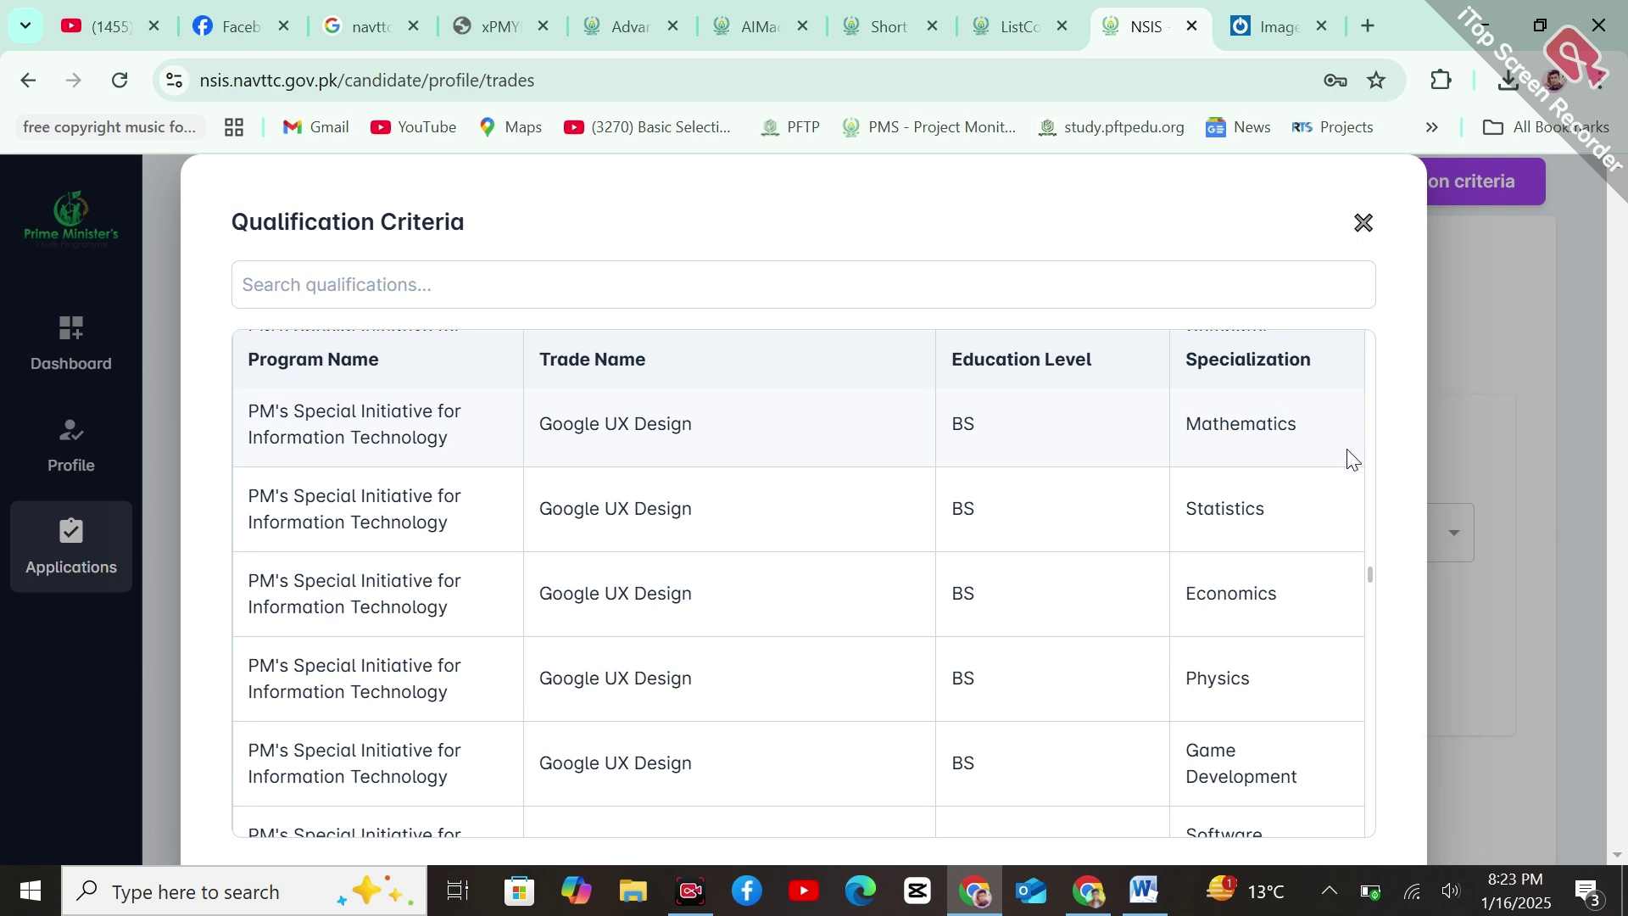
pyautogui.moveTo(1374, 581); pyautogui.dragTo(1385, 764)
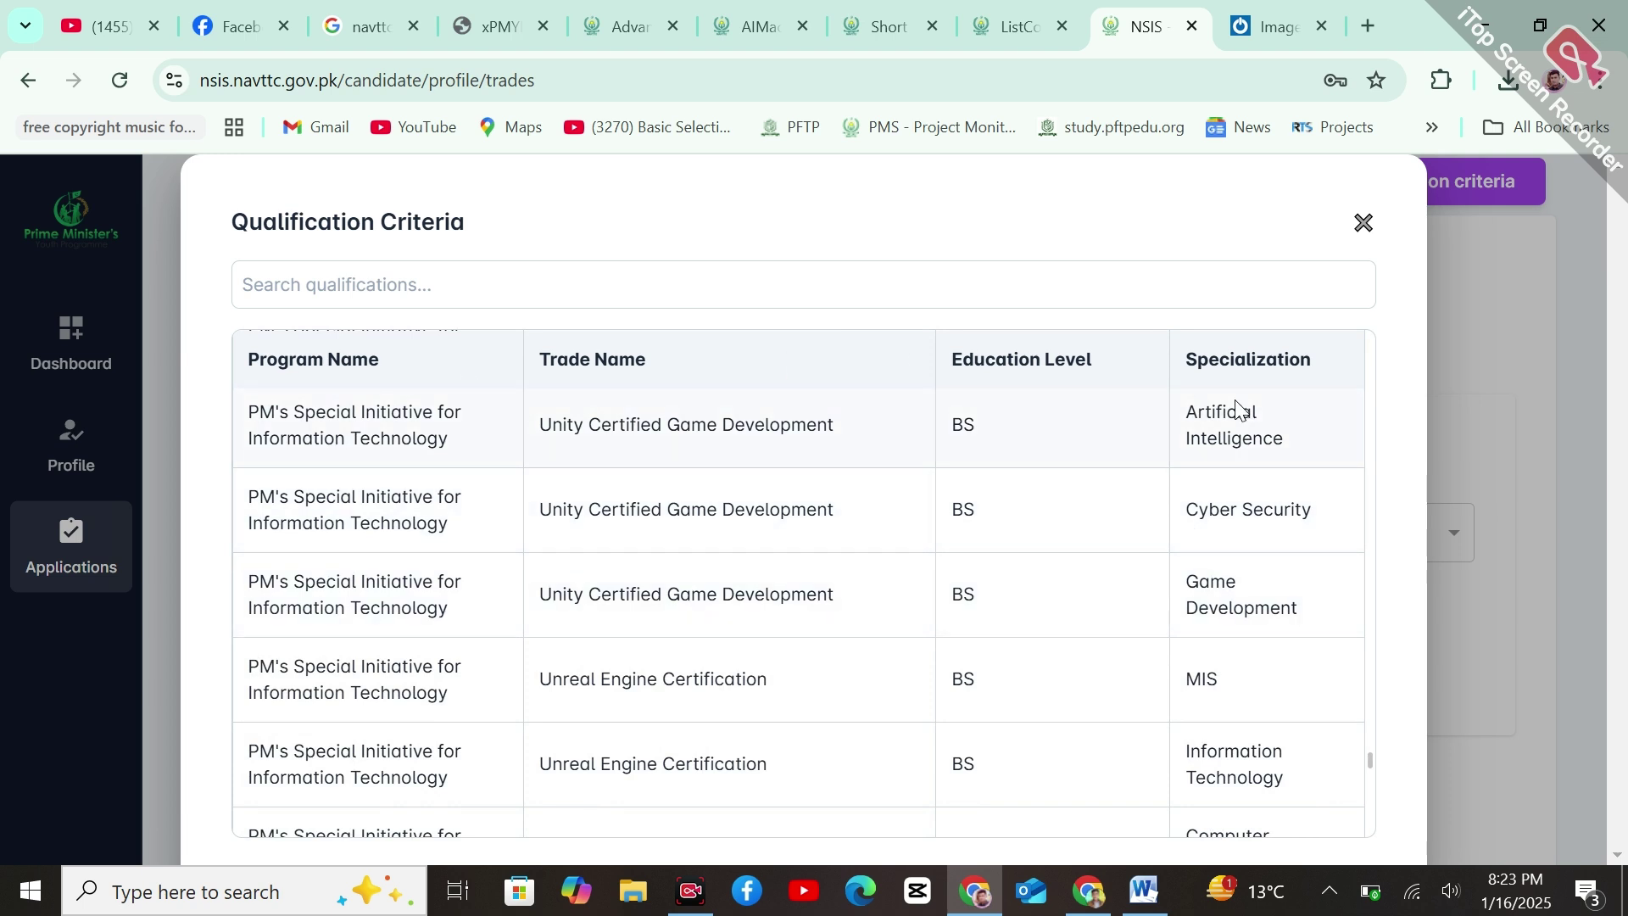
pyautogui.click(1363, 235)
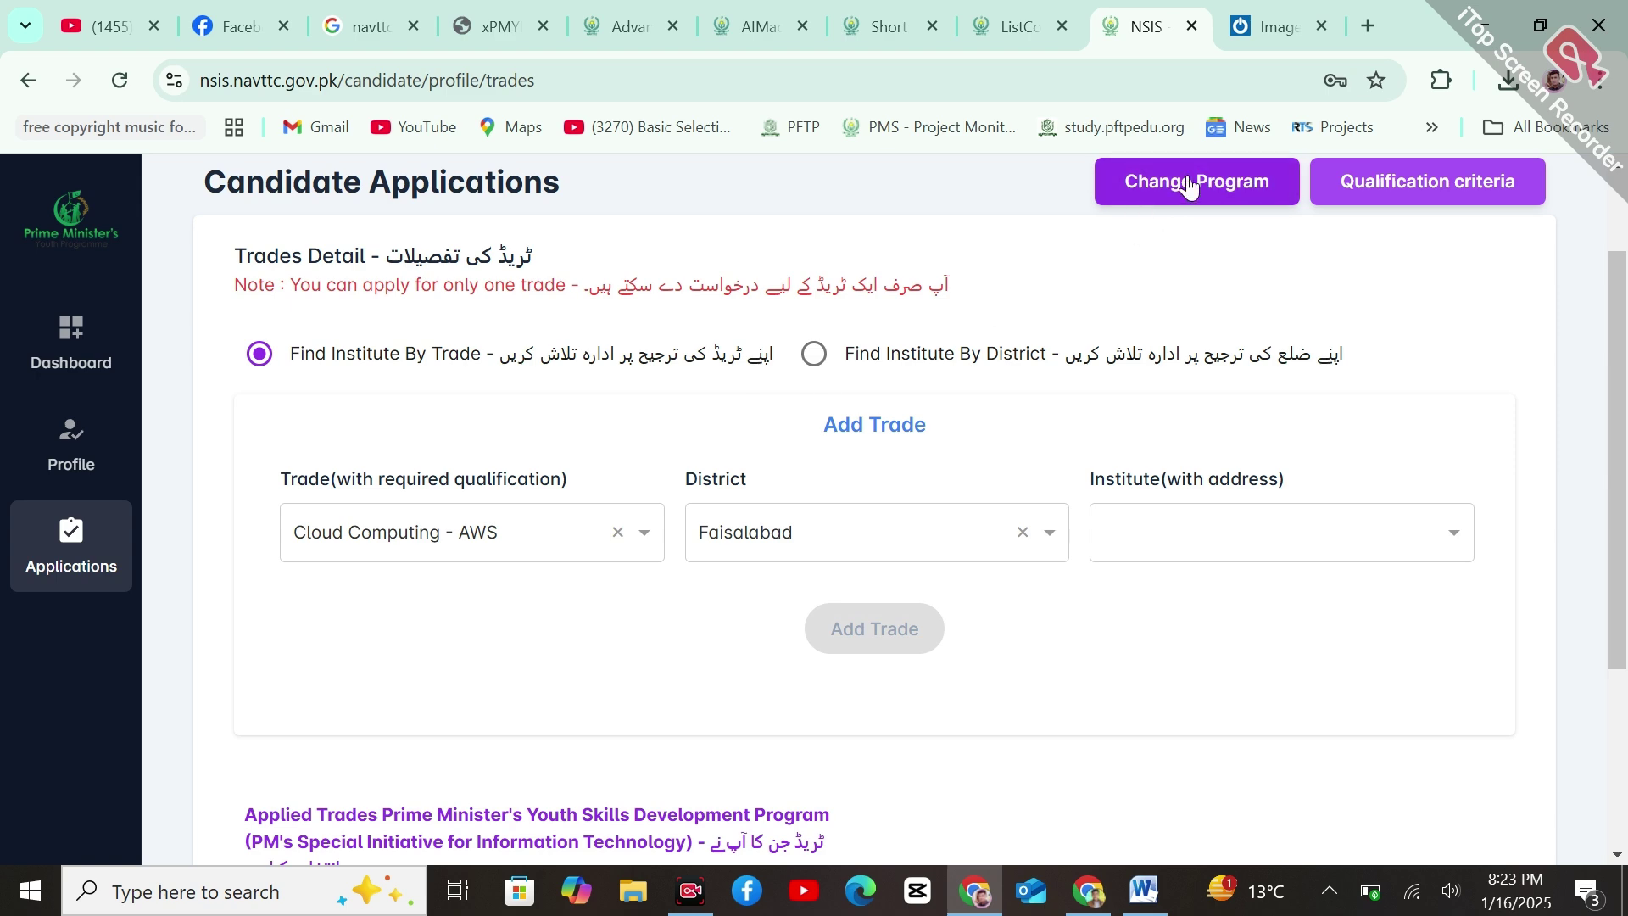
# - Change the program to PM's Special Initiative for Banking & Finance and dismiss the profile completion notice
pyautogui.click(1187, 176)
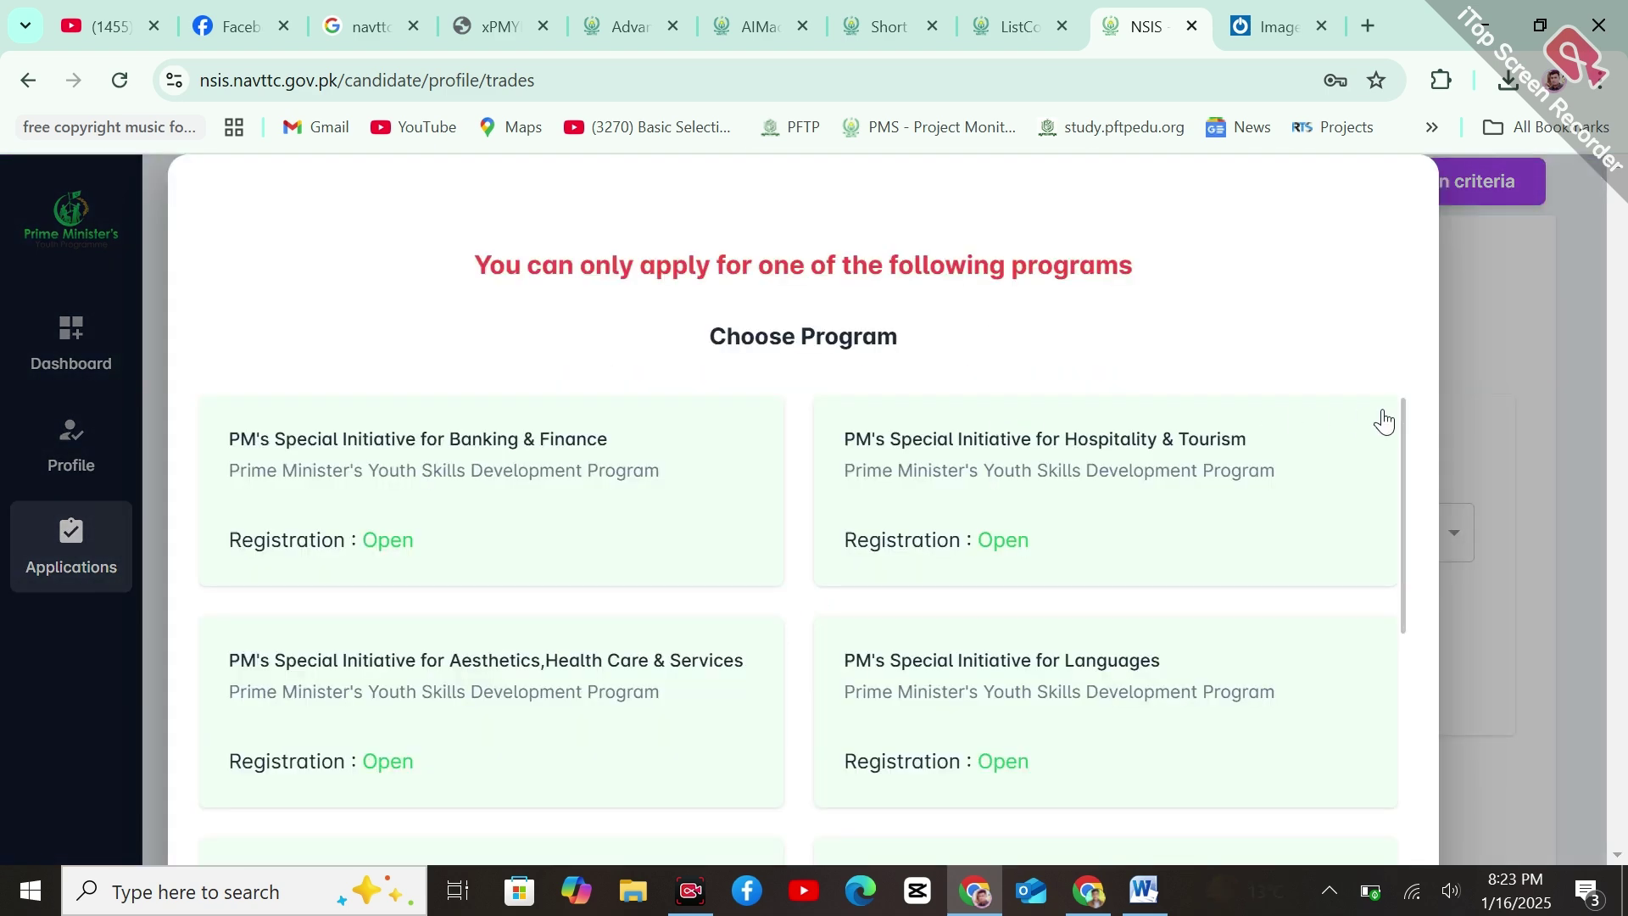
pyautogui.click(468, 482)
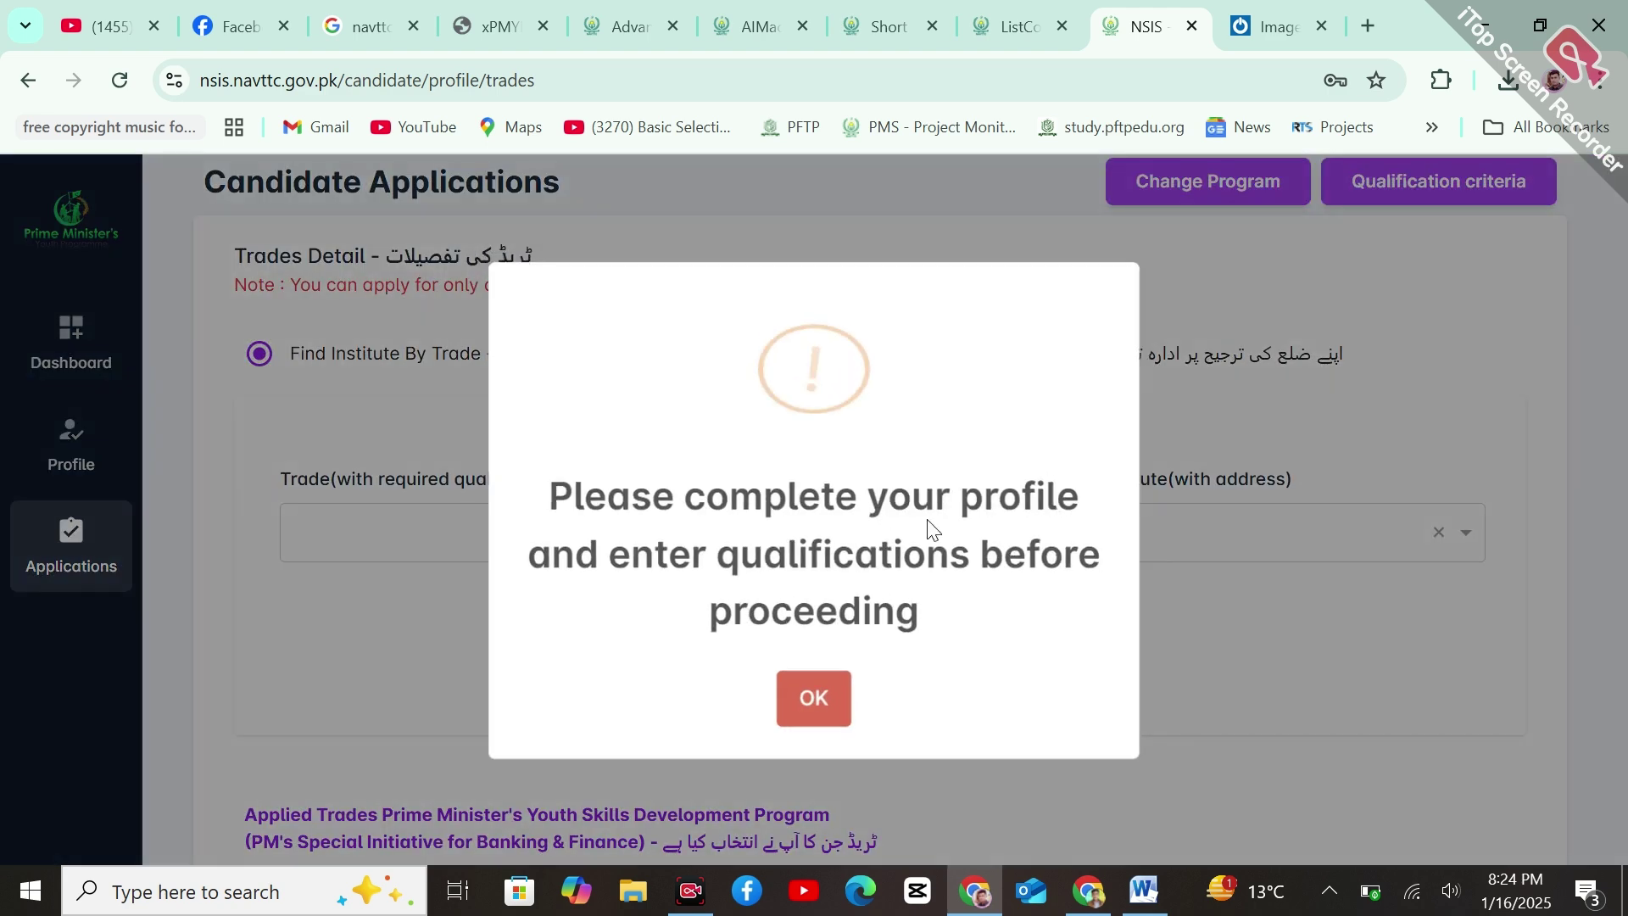
pyautogui.click(820, 708)
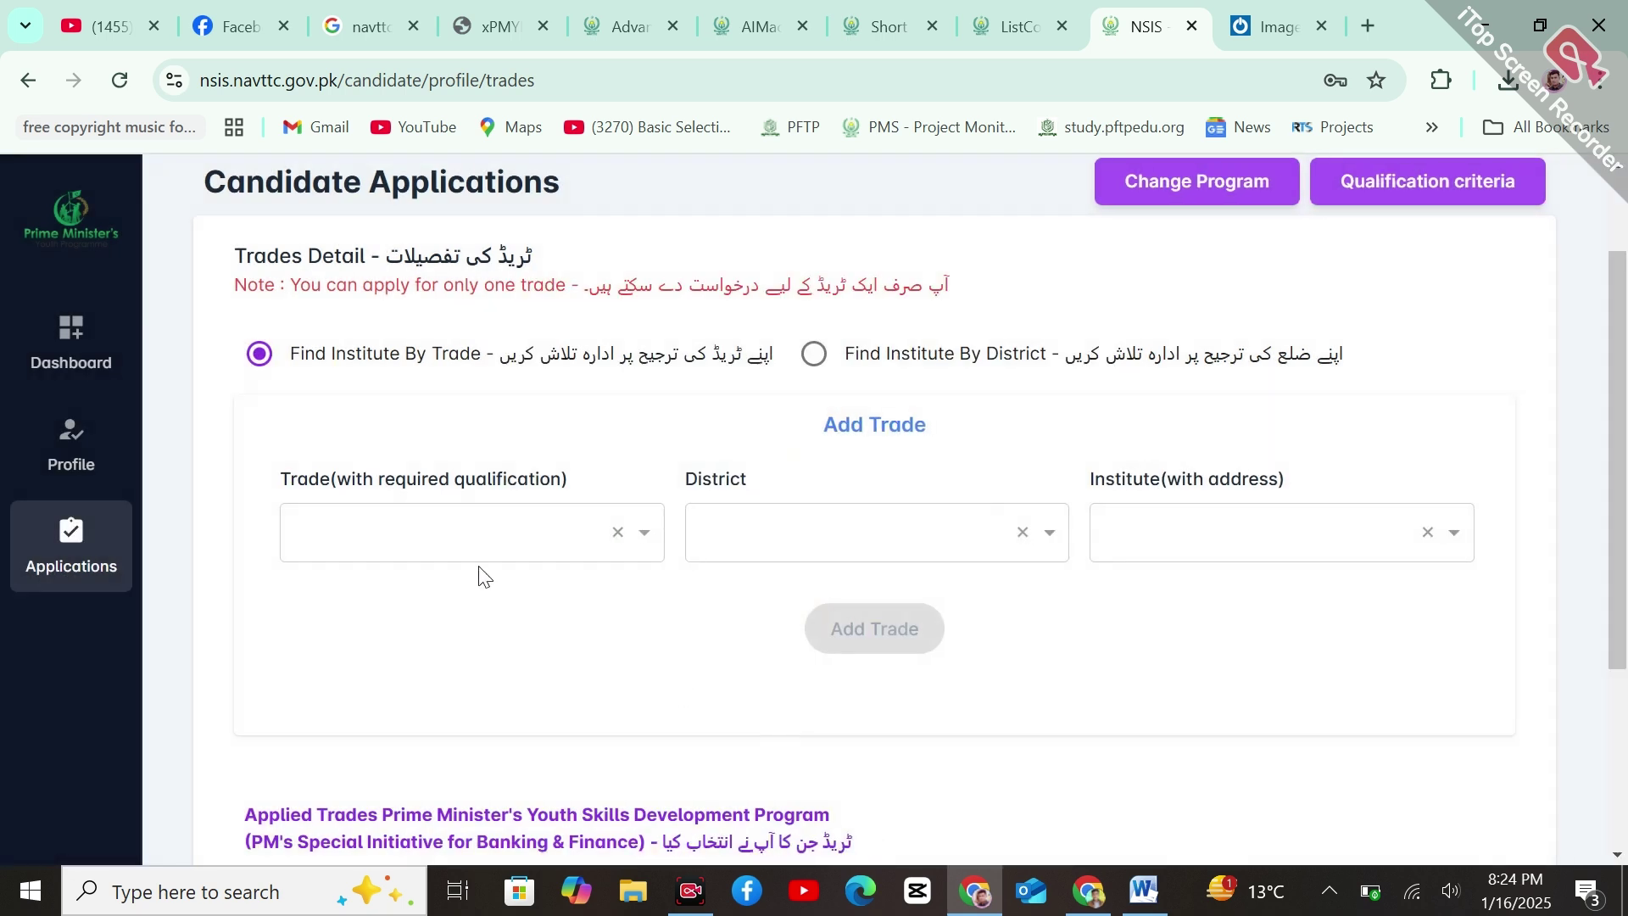
# - View the Banking & Finance trades, and change the program to PM's Special Initiative for Construction with Electrical/Energy, dismissing the profile completion notice
pyautogui.click(542, 541)
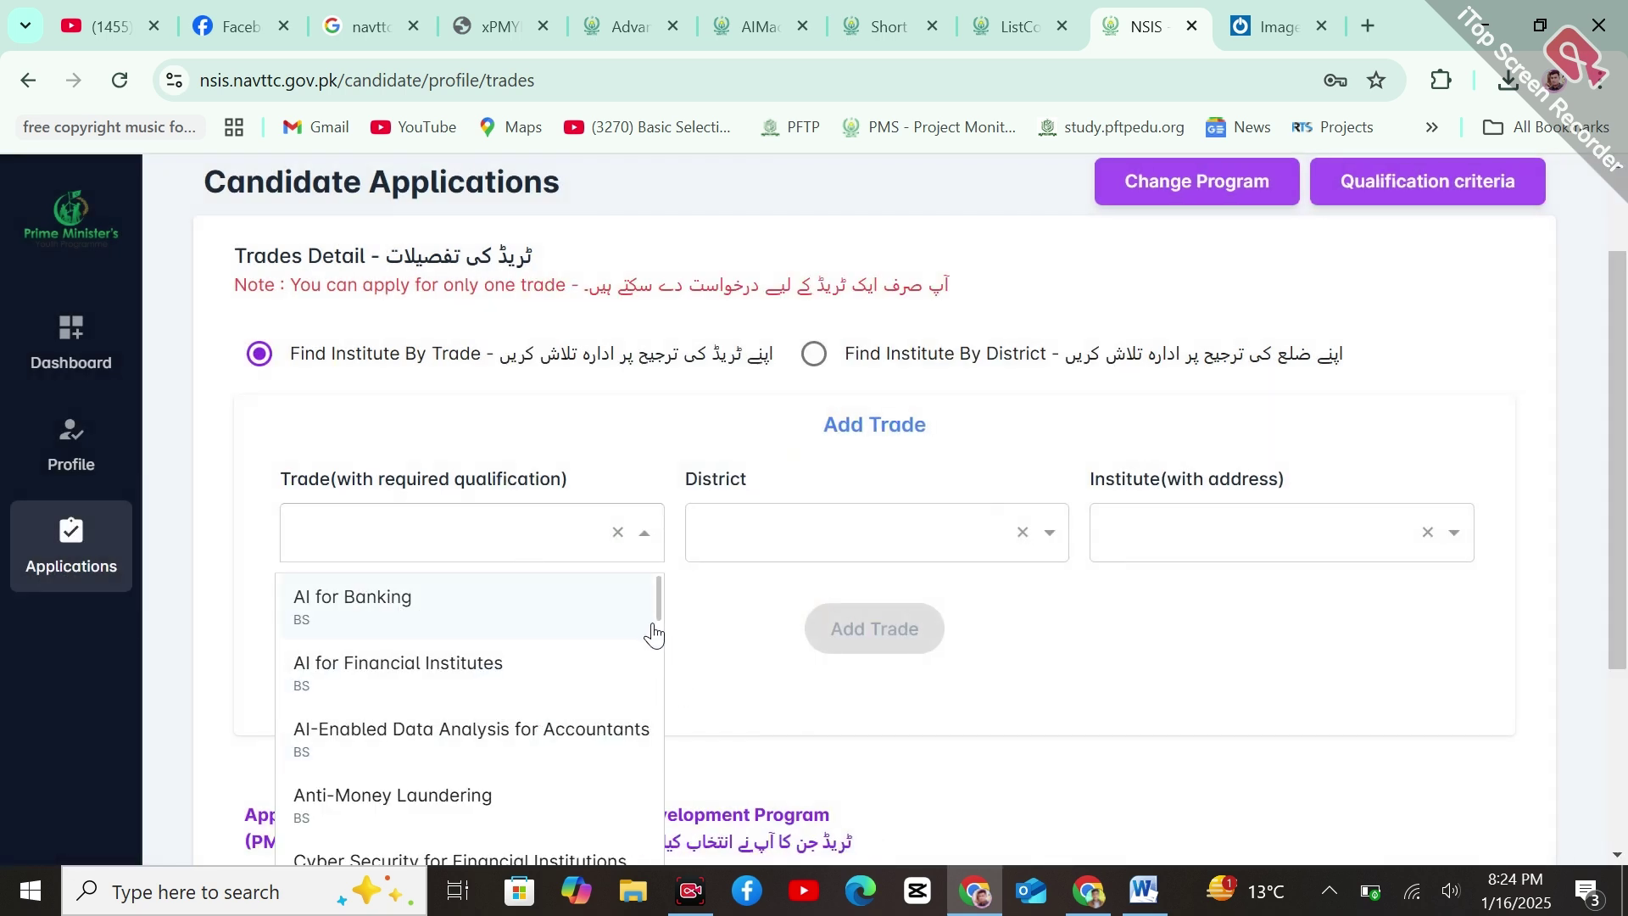
pyautogui.moveTo(661, 619)
pyautogui.mouseDown()
pyautogui.moveTo(651, 858)
pyautogui.moveTo(658, 588)
pyautogui.mouseUp()
pyautogui.click(1222, 191)
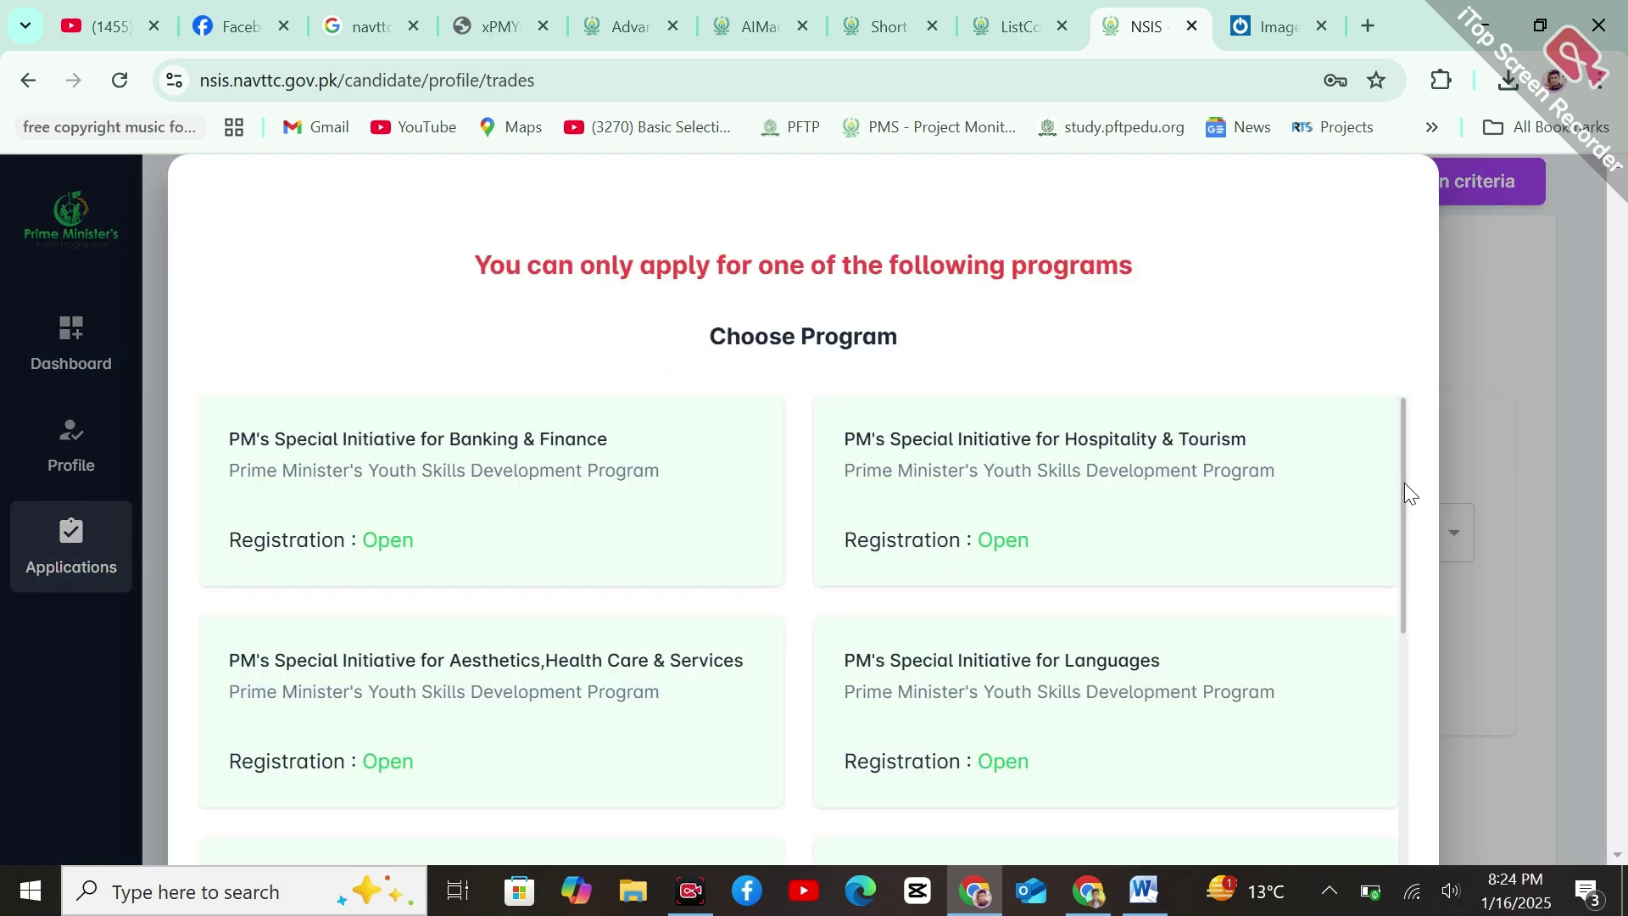
pyautogui.moveTo(1404, 482); pyautogui.dragTo(1363, 690)
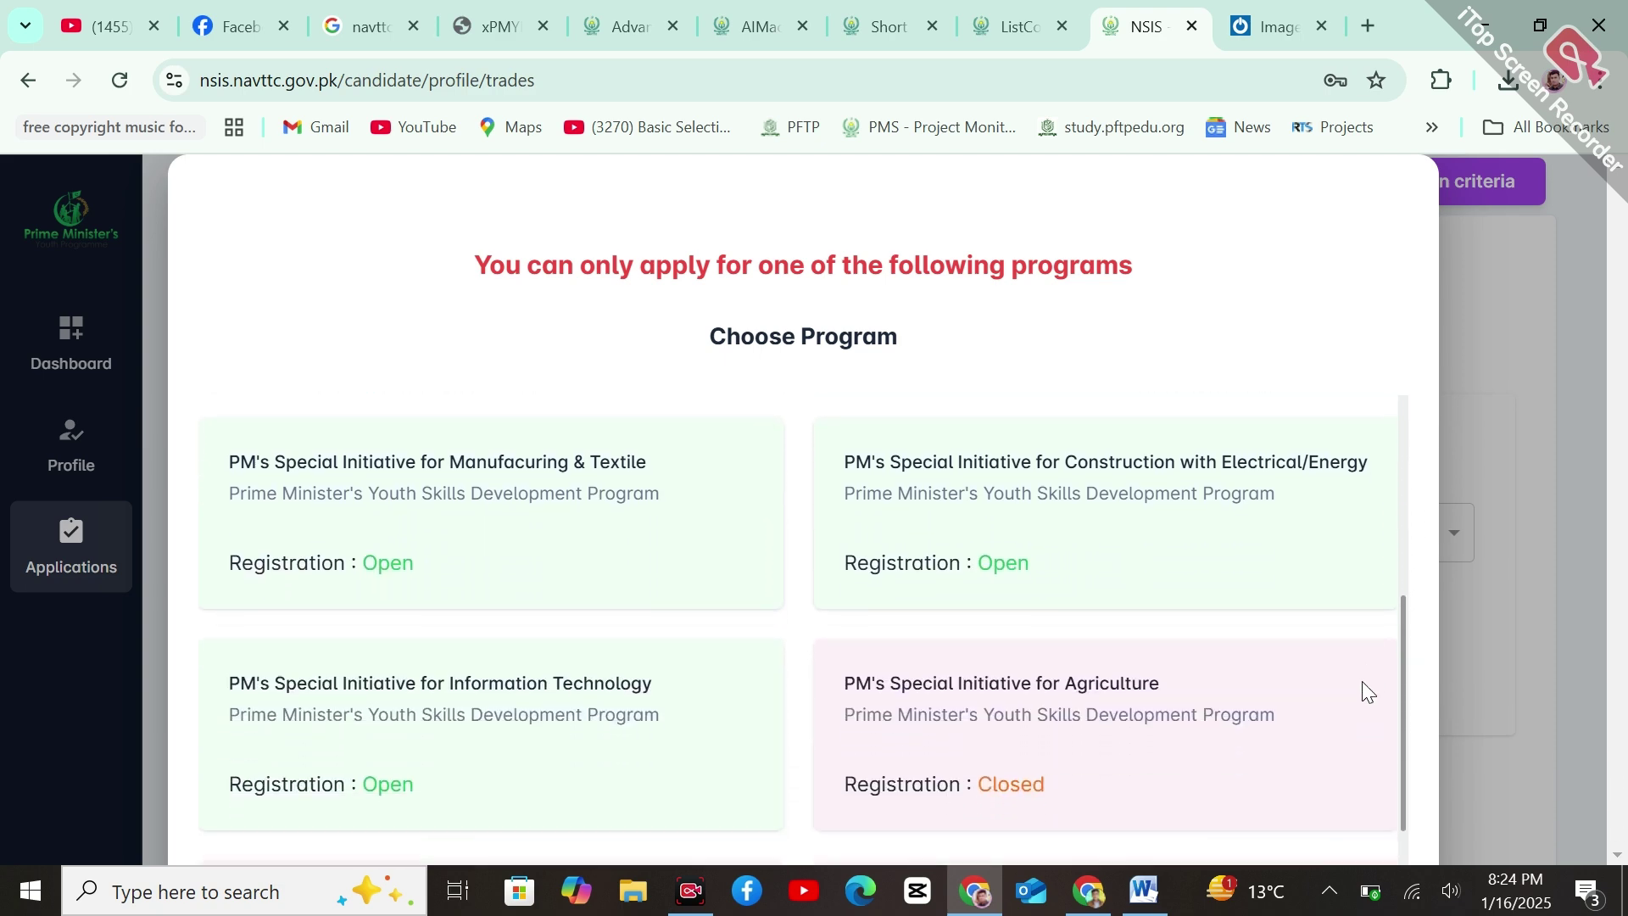
pyautogui.click(1241, 475)
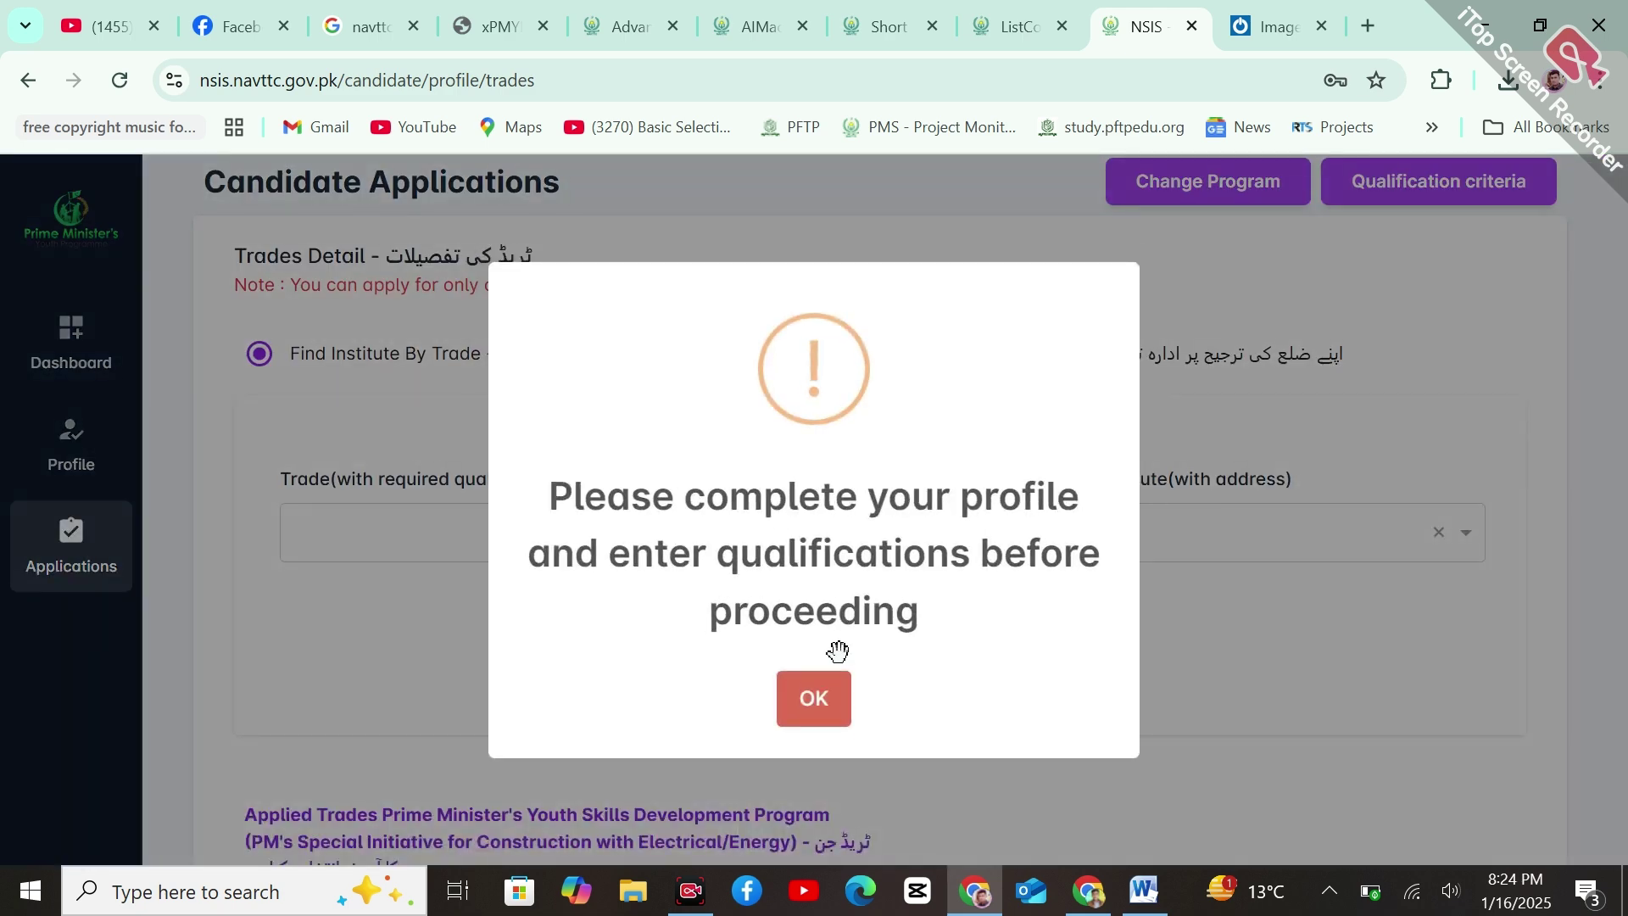
pyautogui.click(816, 710)
# - View the trades offered for Construction with Electrical/Energy, and examine that program's Qualification Criteria table before closing it
pyautogui.click(535, 551)
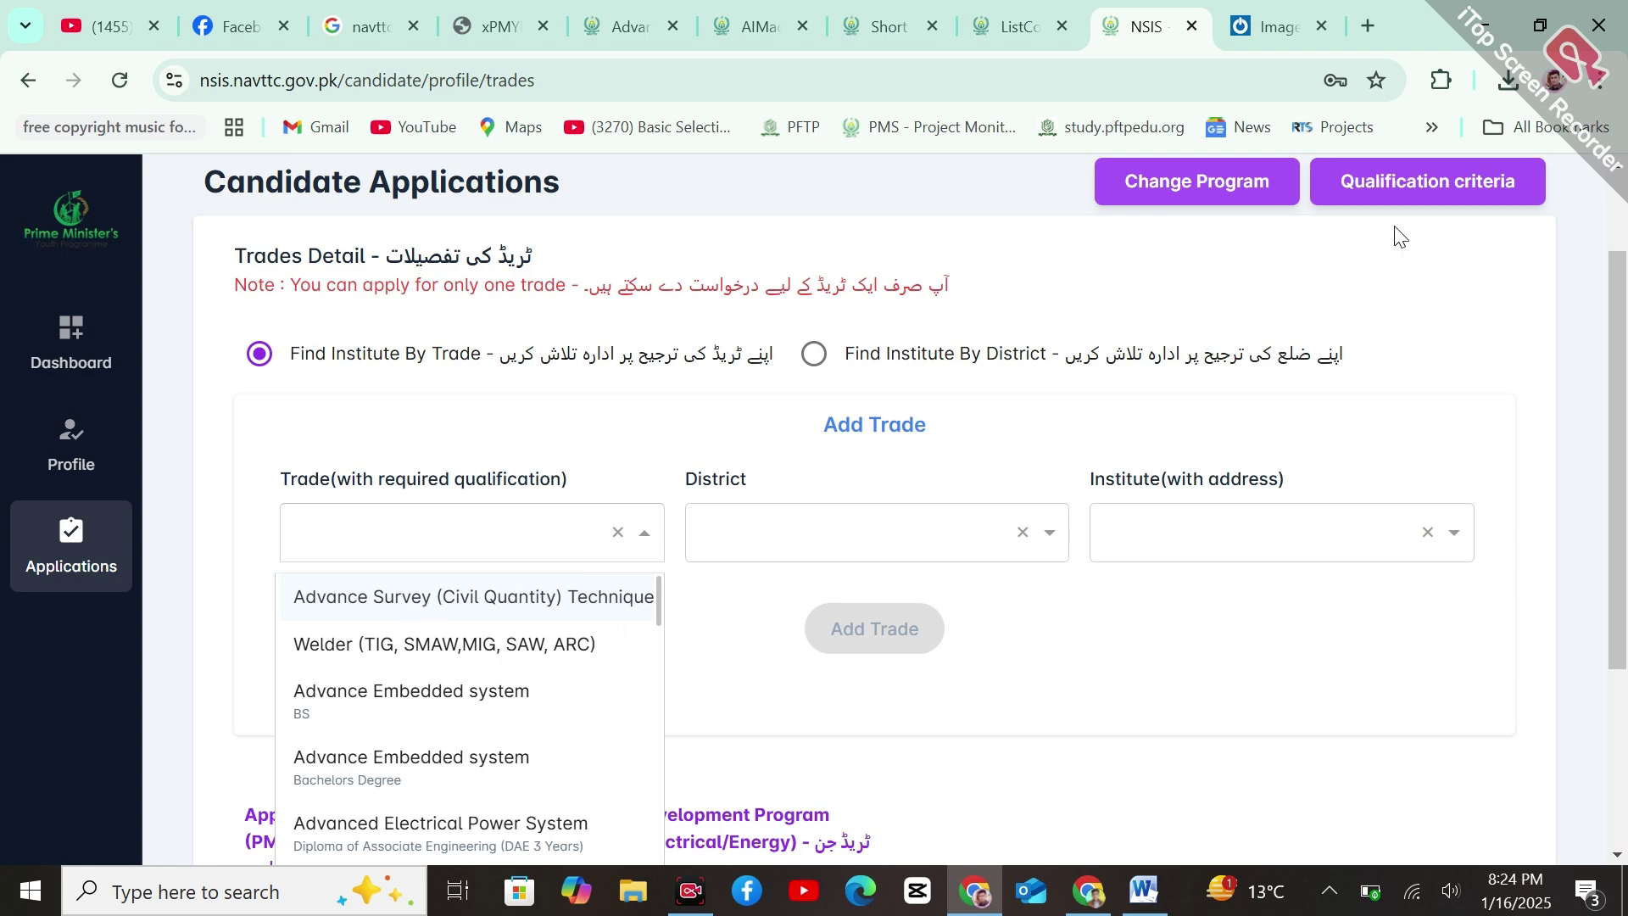
pyautogui.click(1431, 188)
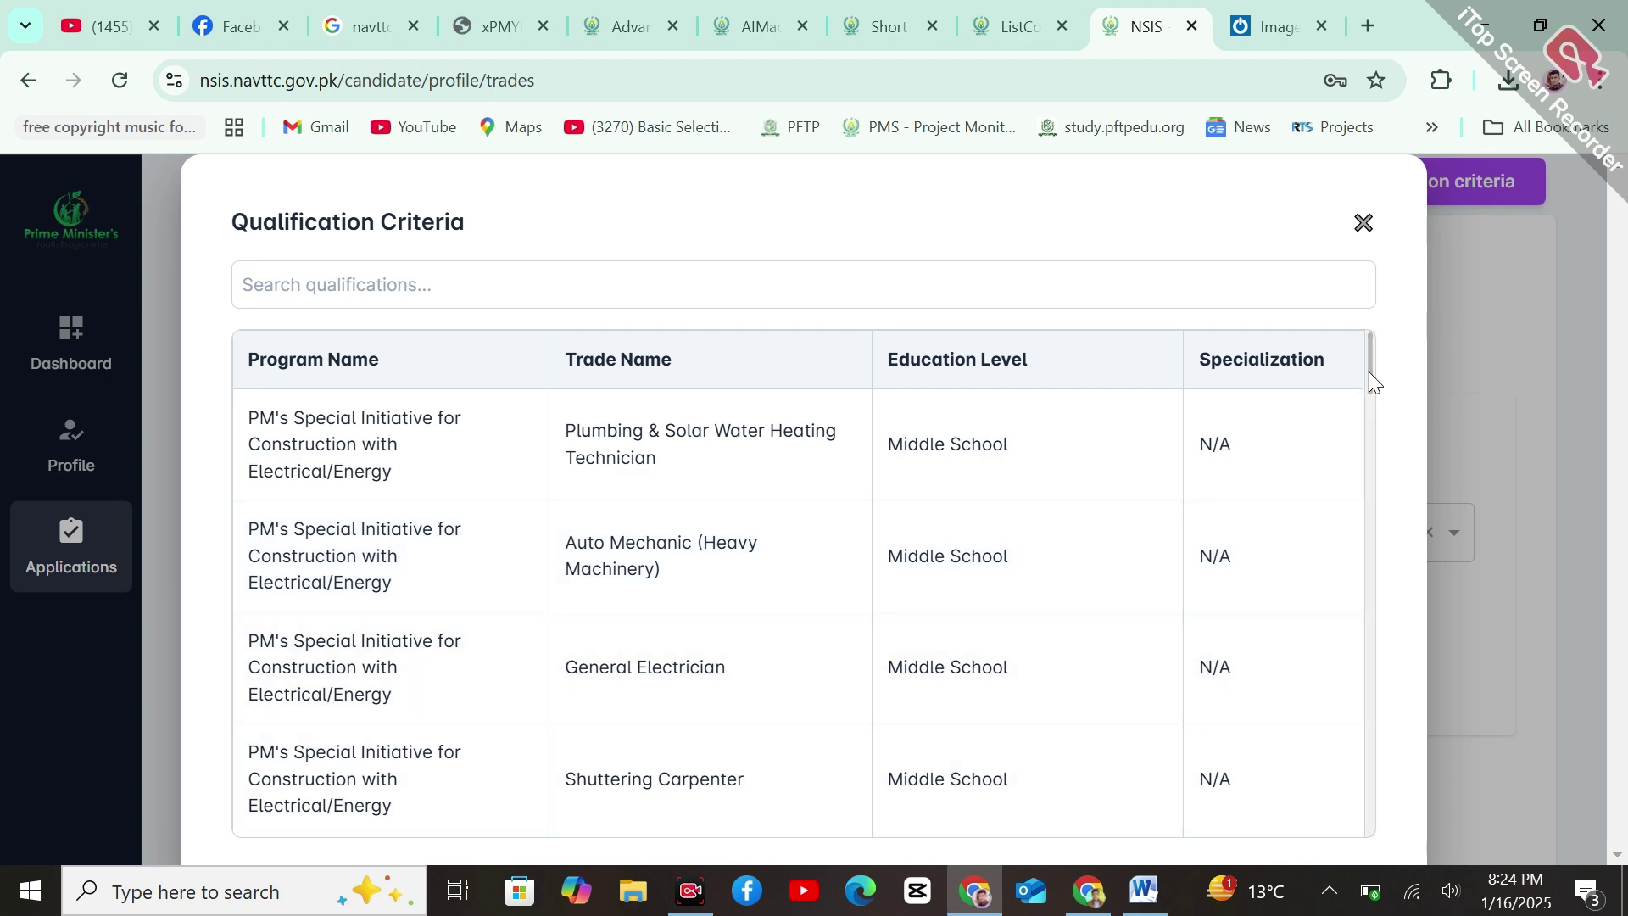
pyautogui.moveTo(1370, 381); pyautogui.dragTo(1369, 567)
pyautogui.moveTo(1448, 714); pyautogui.dragTo(1452, 309)
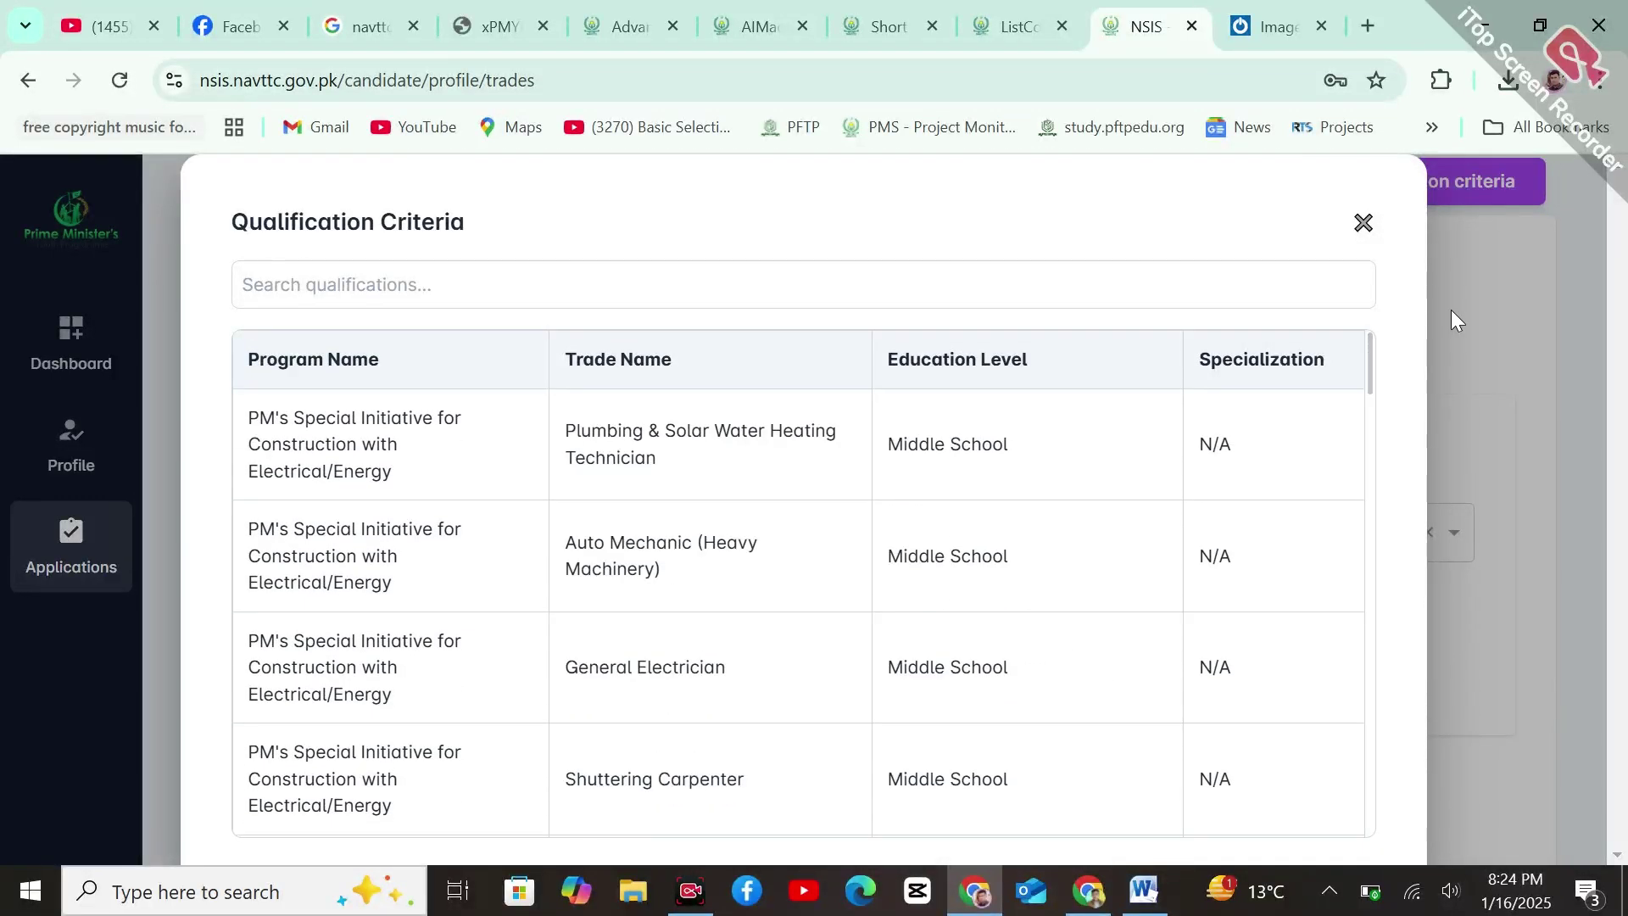
pyautogui.click(1363, 223)
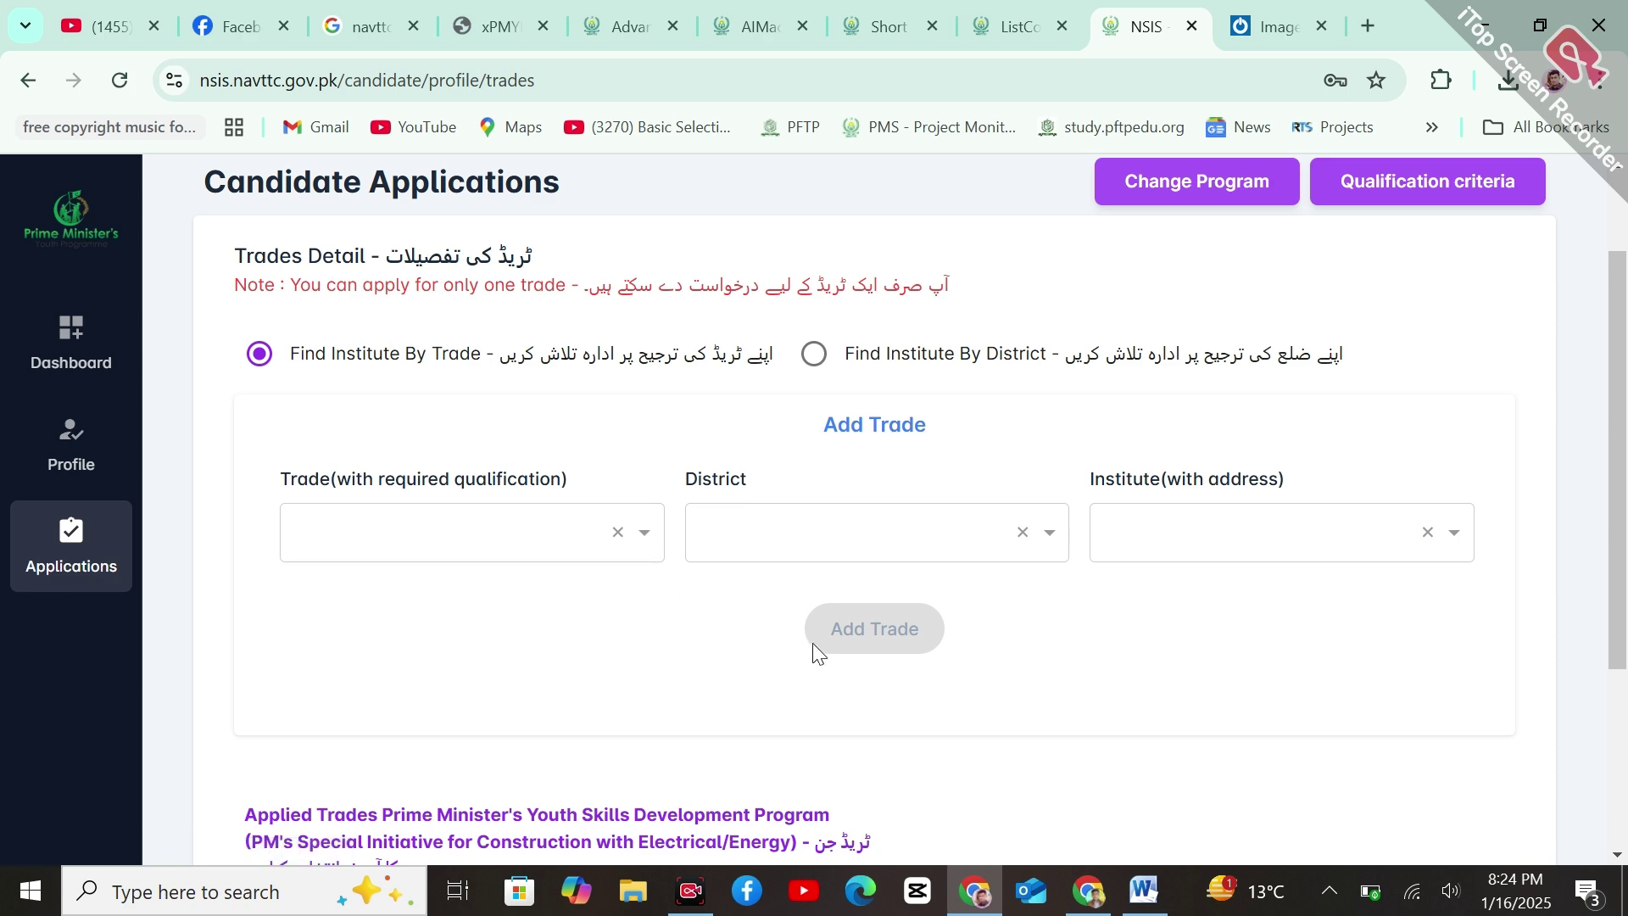
# - Open the candidate dashboard and review the submitted applications' statuses, highlighting the three PMYSD - Batch I rows
pyautogui.click(70, 364)
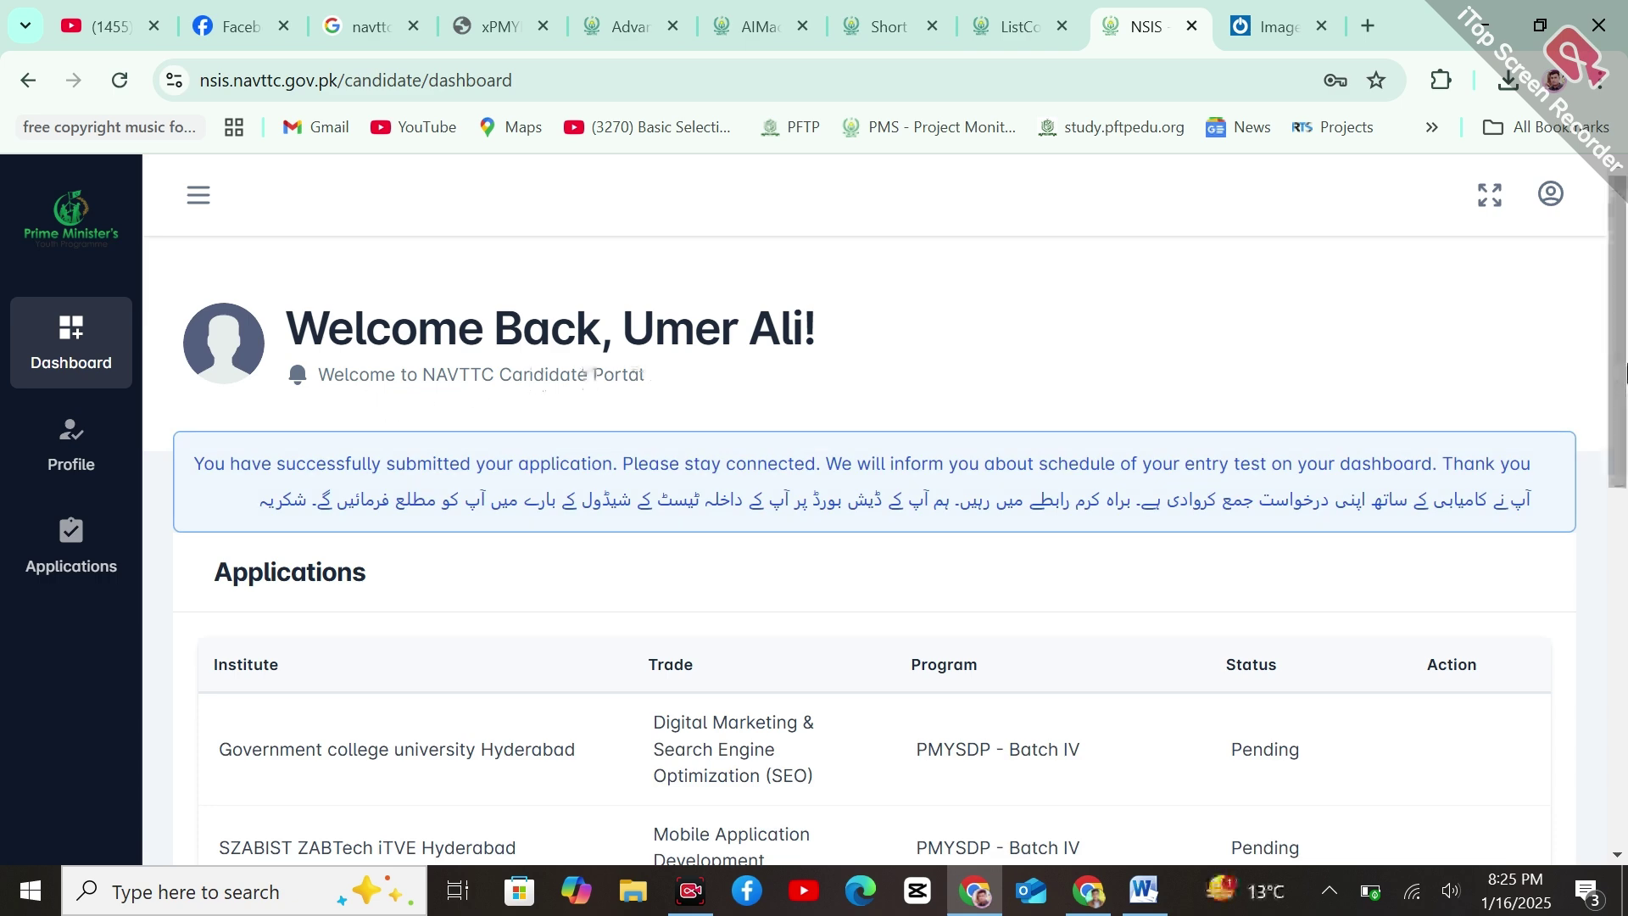
pyautogui.moveTo(1619, 424); pyautogui.dragTo(1626, 747)
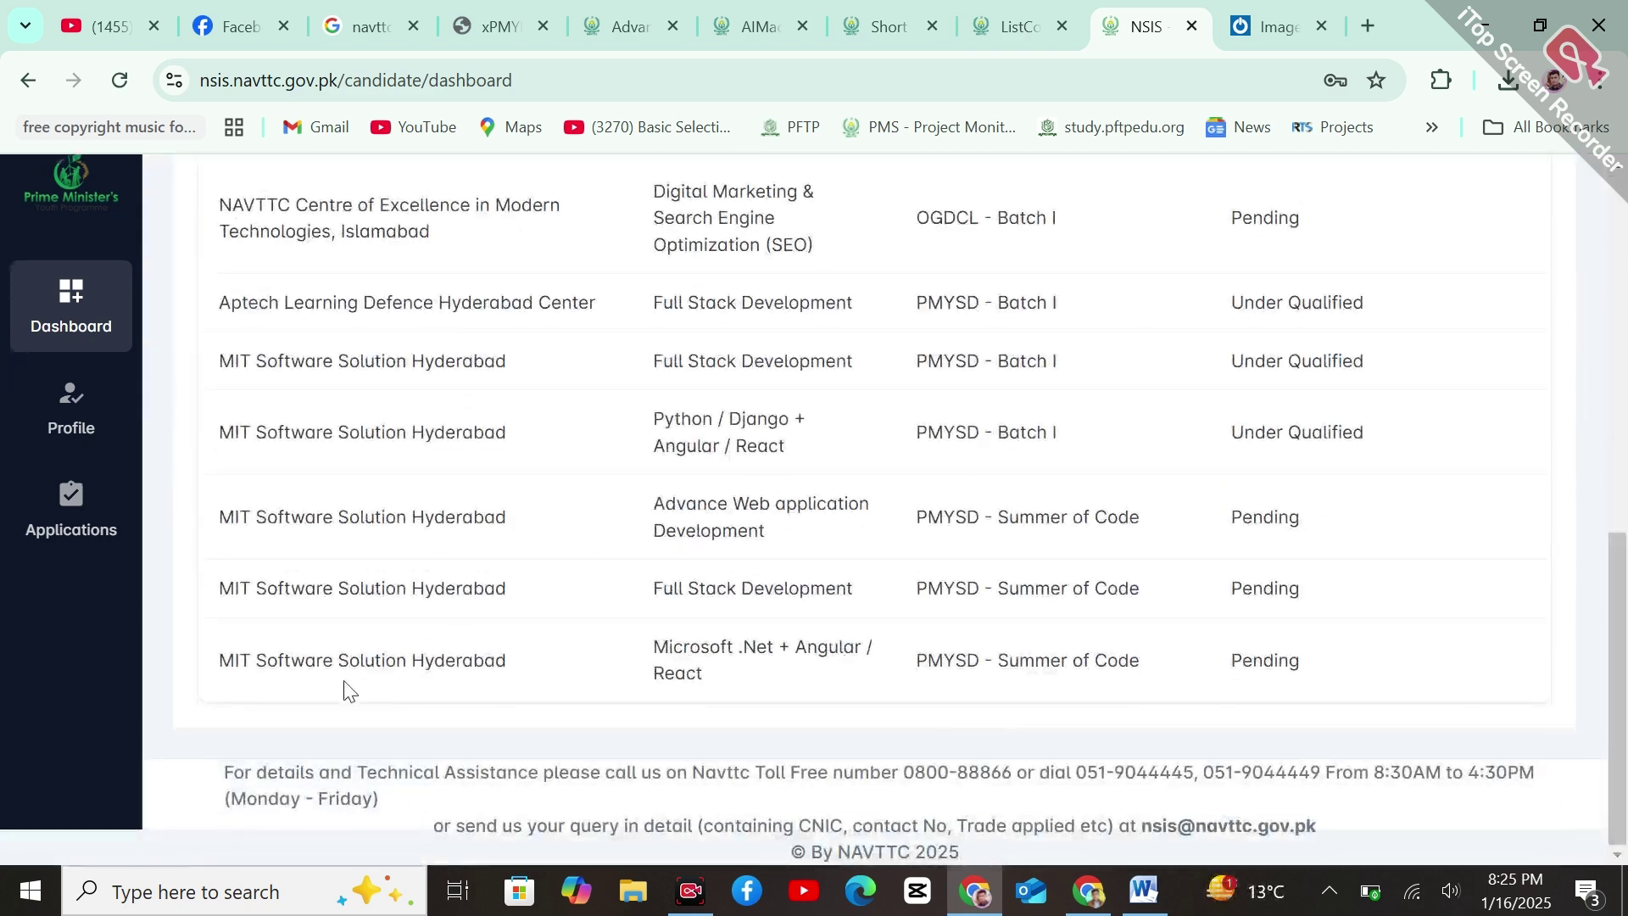
pyautogui.scroll(2, 1625, 665)
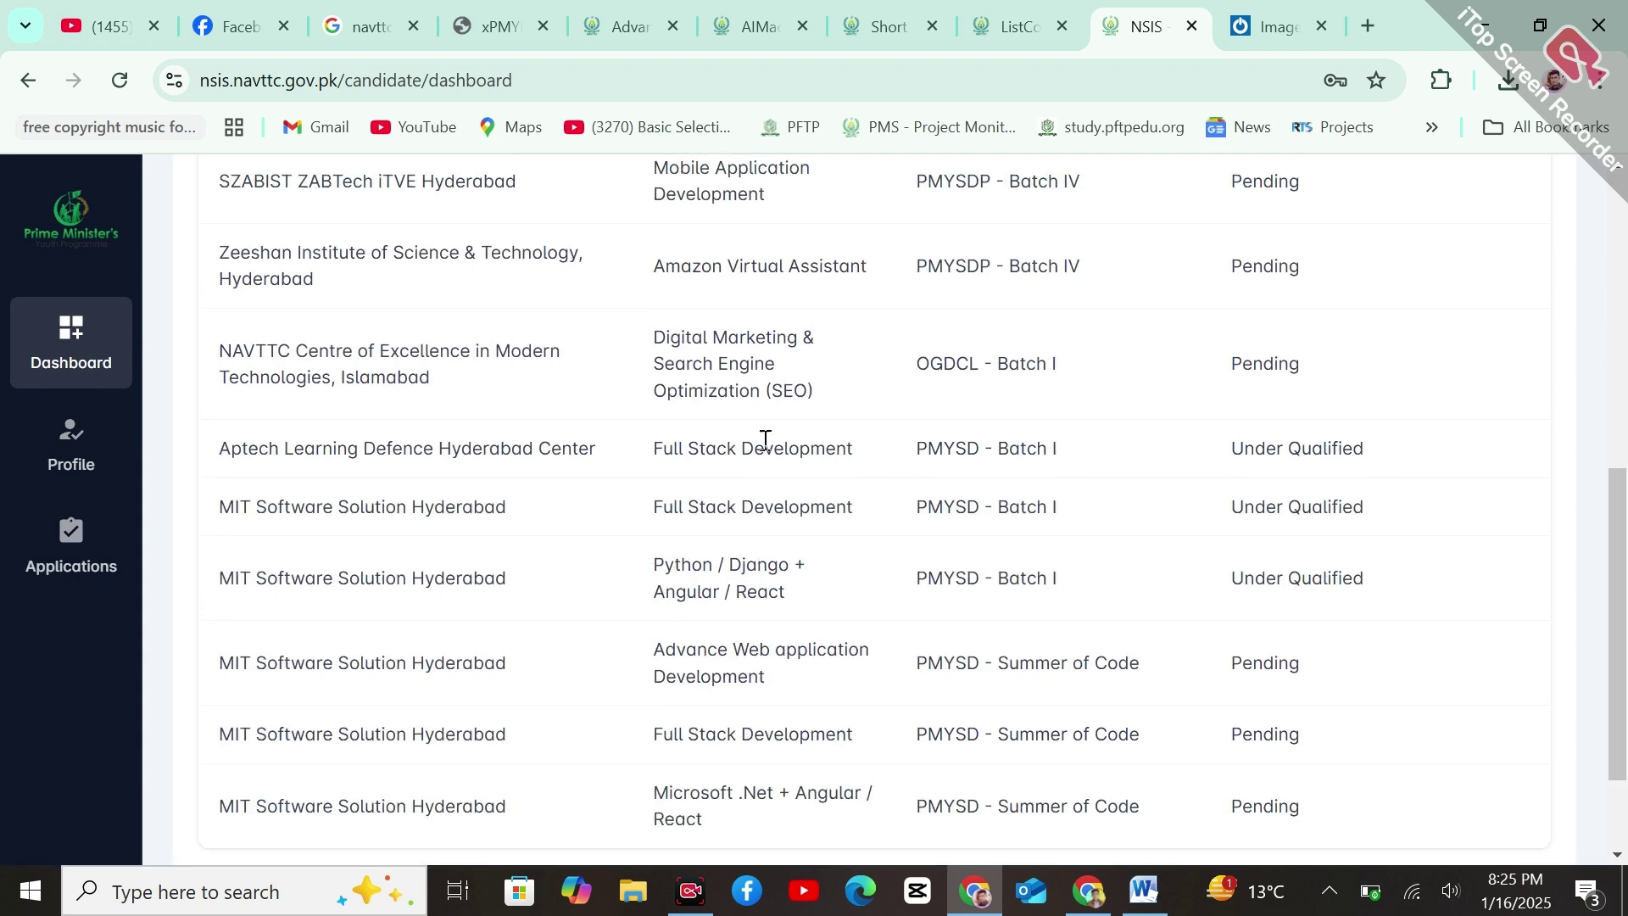
pyautogui.moveTo(216, 455); pyautogui.dragTo(1483, 580)
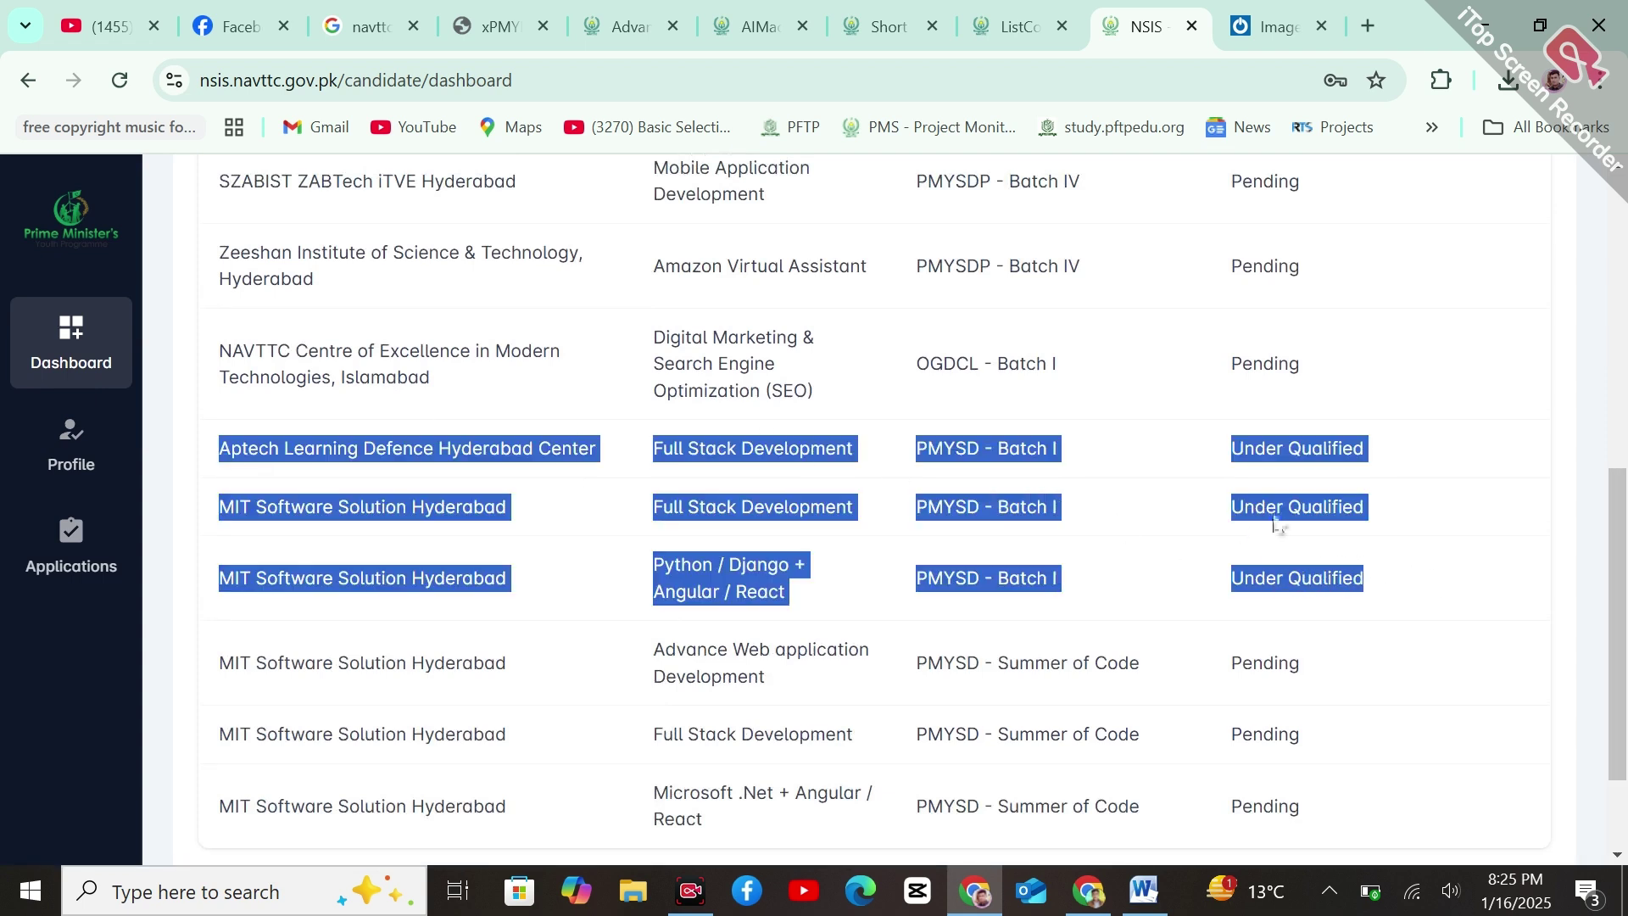
pyautogui.click(1253, 457)
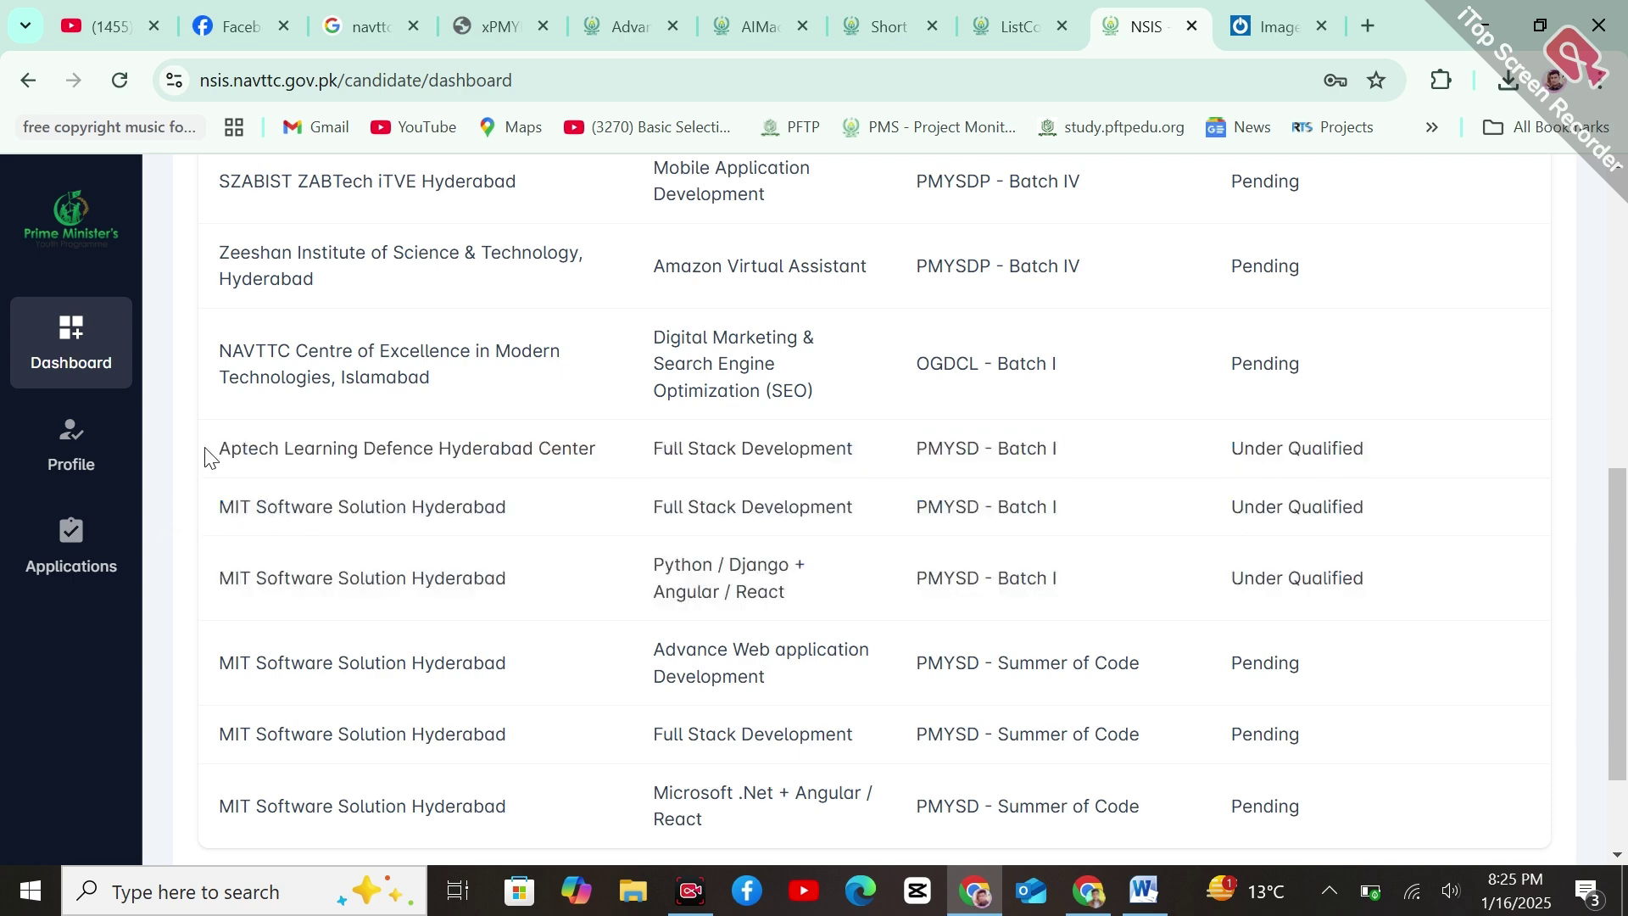
pyautogui.moveTo(222, 455); pyautogui.dragTo(1570, 595)
pyautogui.moveTo(1403, 584); pyautogui.dragTo(1619, 315)
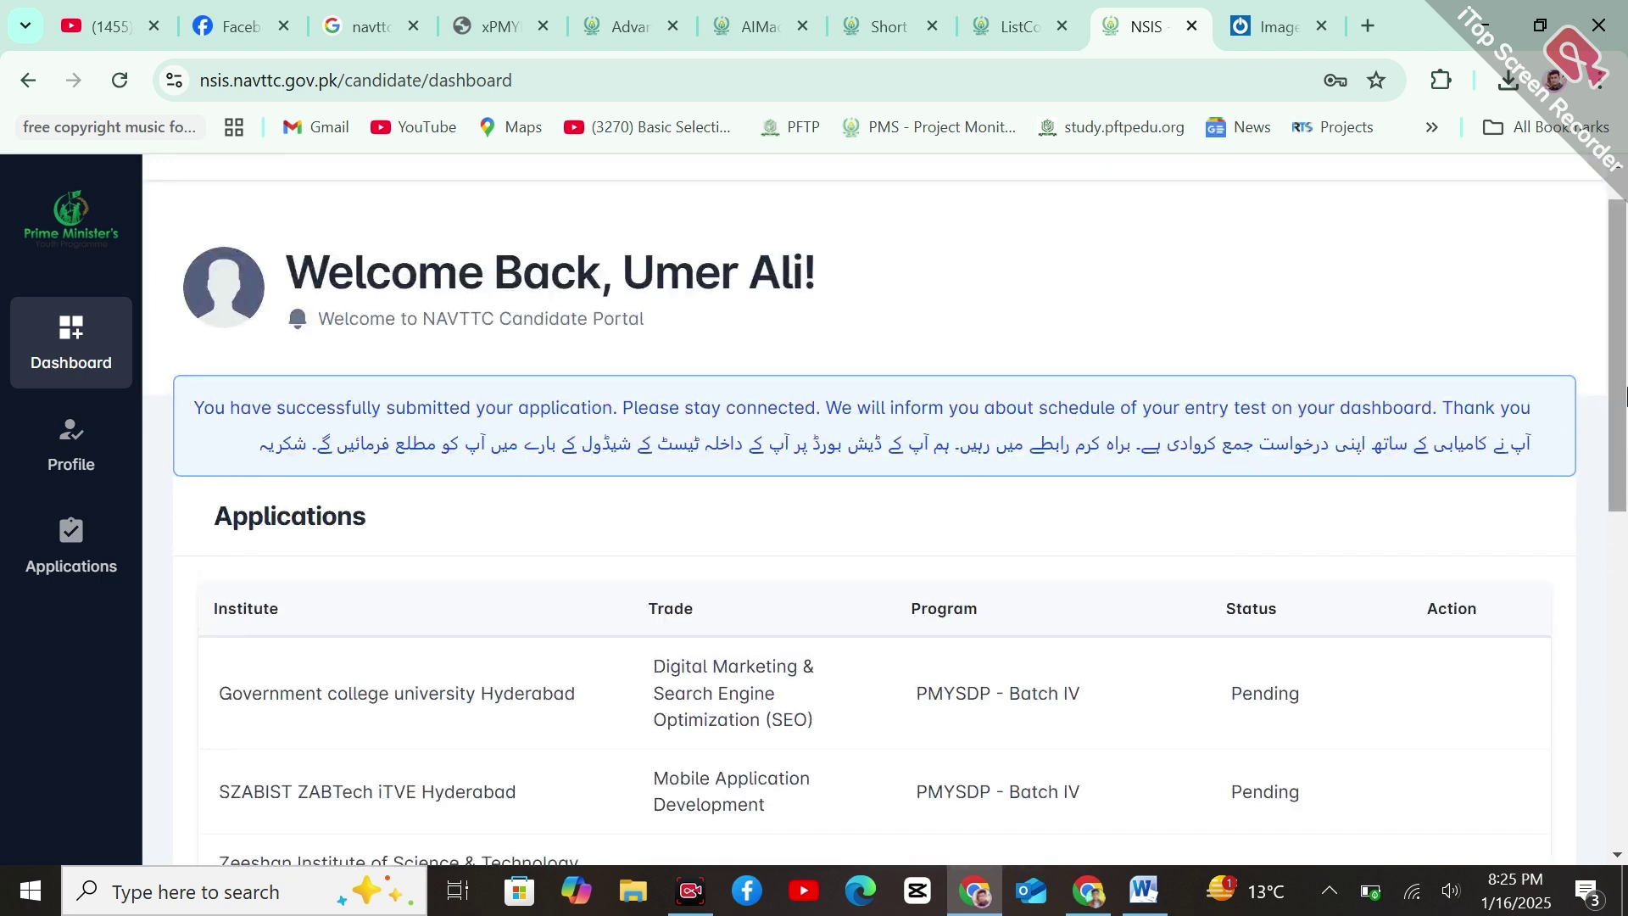
pyautogui.scroll(-1, 1214, 623)
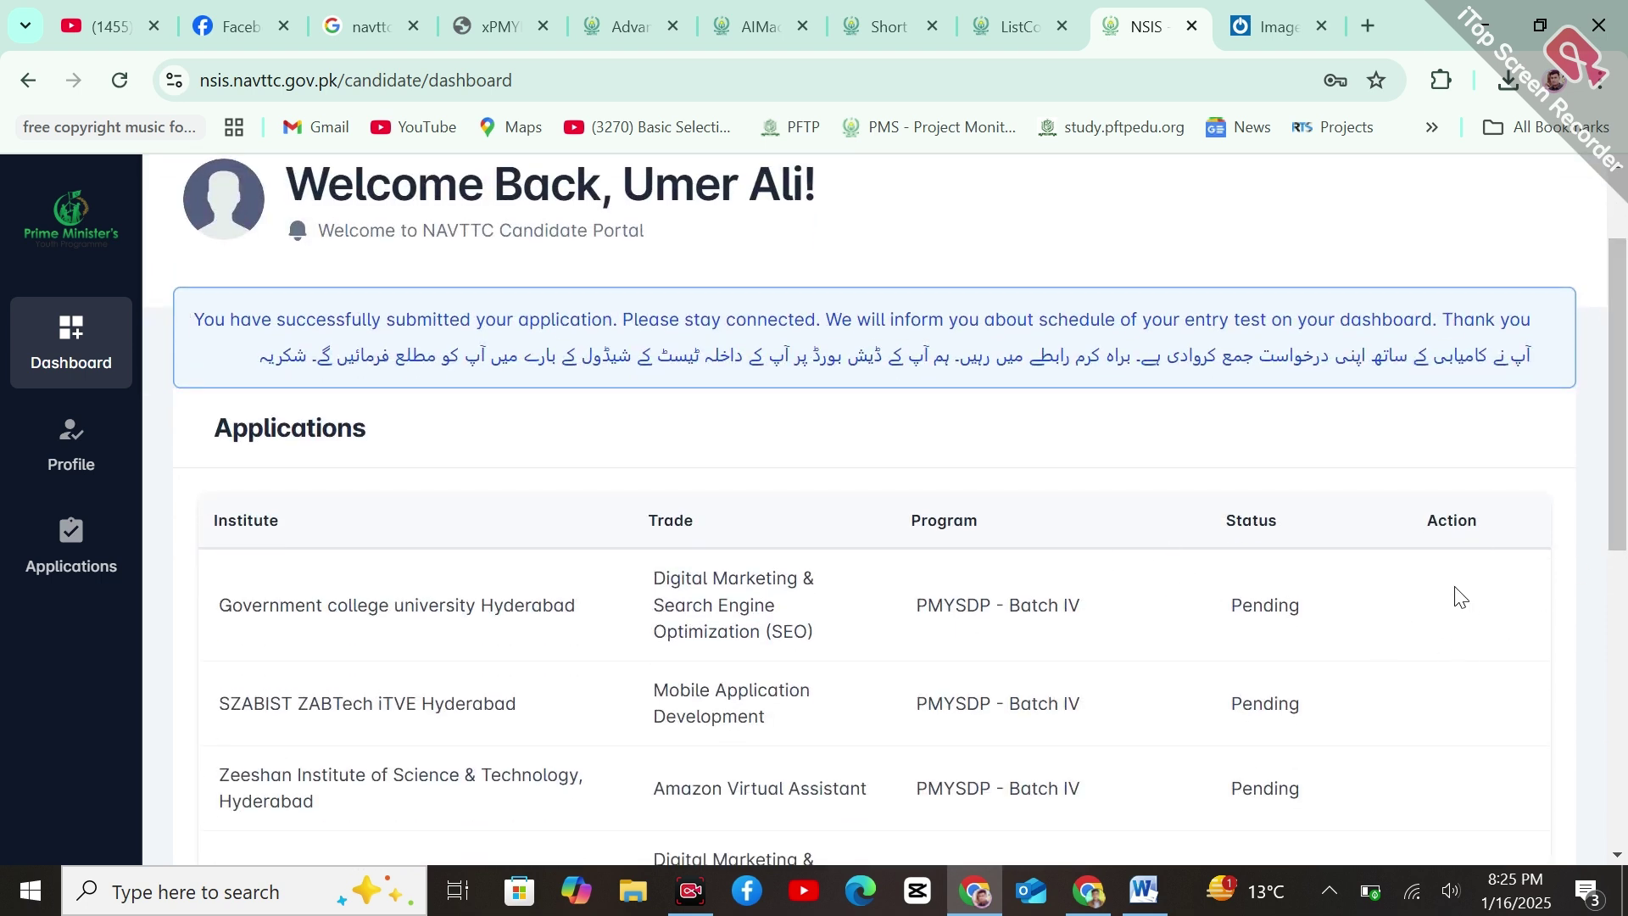
pyautogui.moveTo(1616, 506); pyautogui.dragTo(1616, 439)
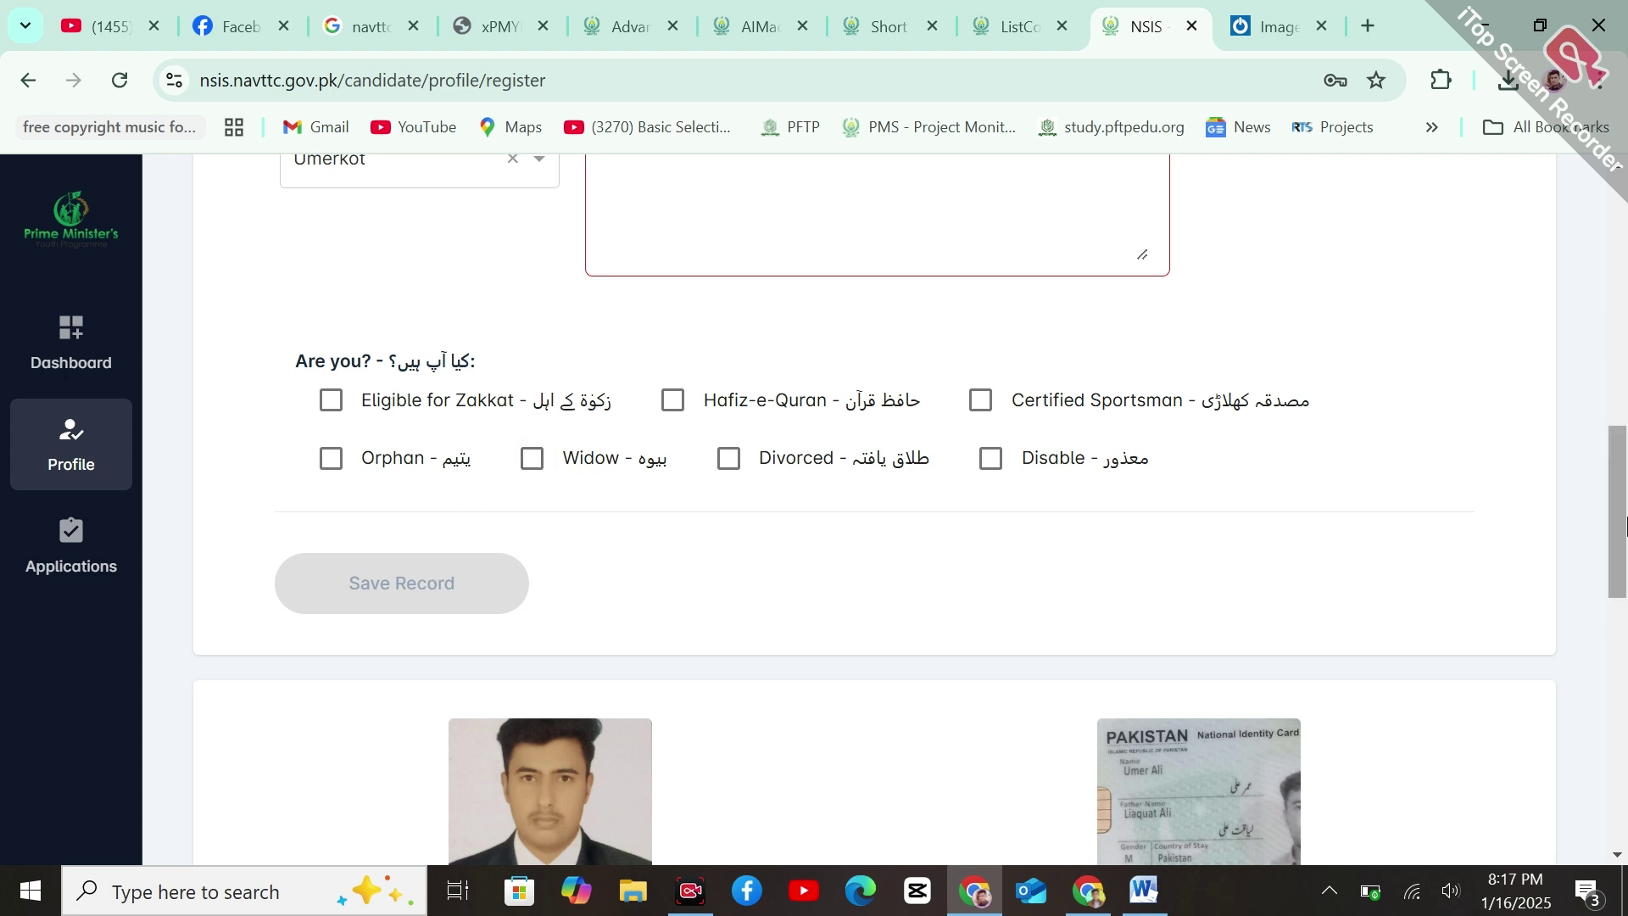
# - In the profile's Qualification Details, set the qualification to Bachelors Degree and the specialization to Computer Sciences
pyautogui.moveTo(1623, 525); pyautogui.dragTo(1622, 712)
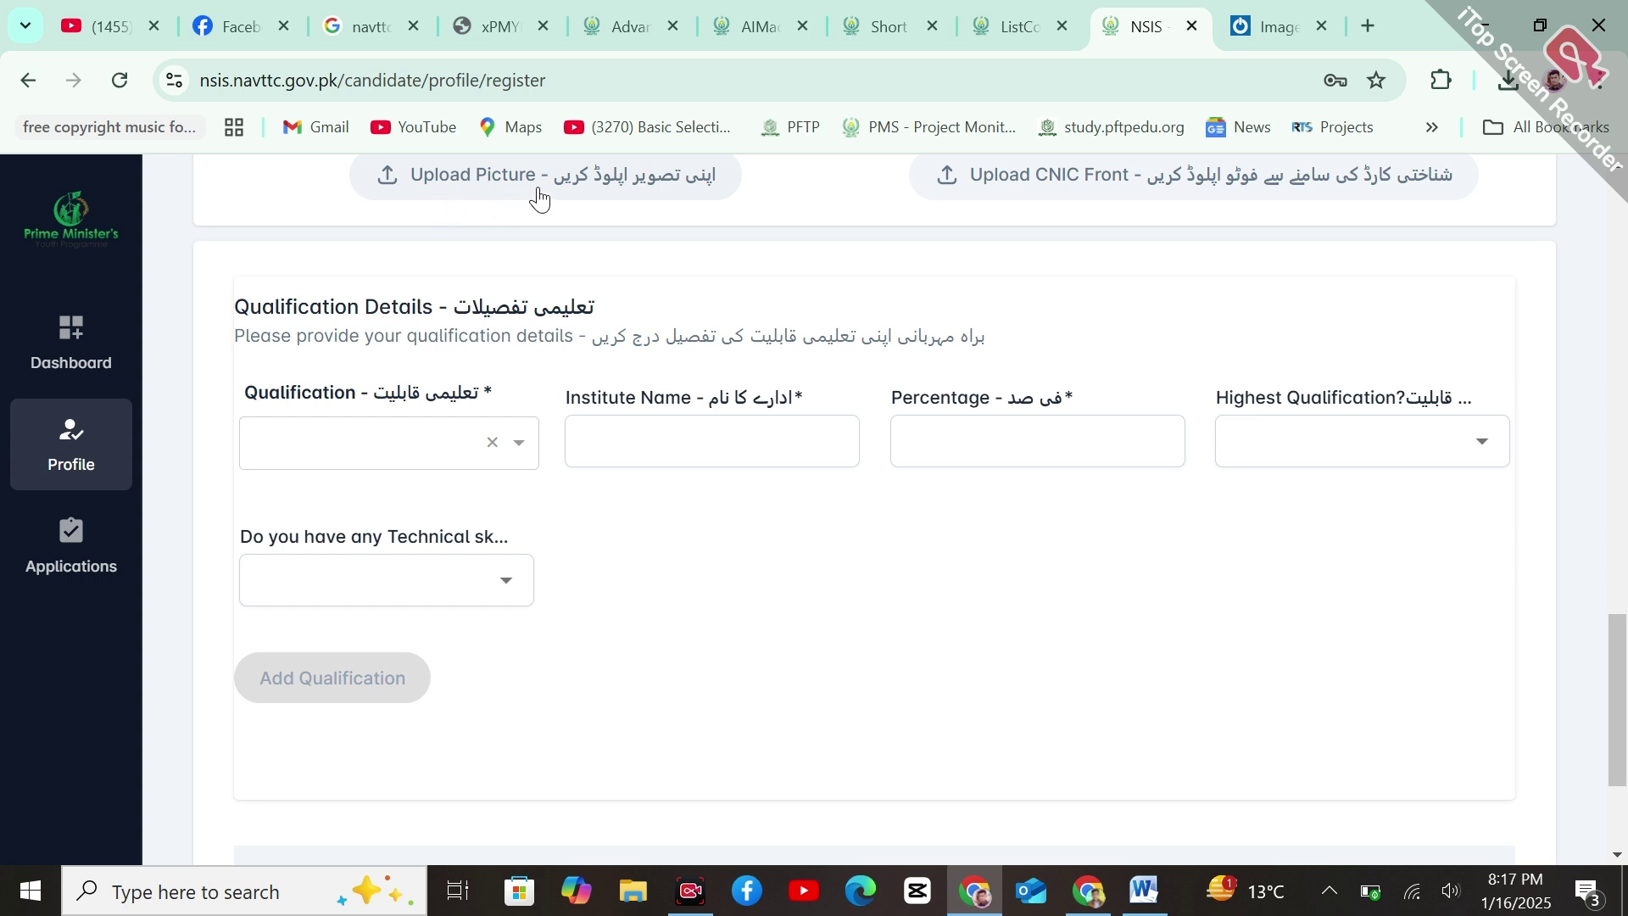
pyautogui.click(330, 445)
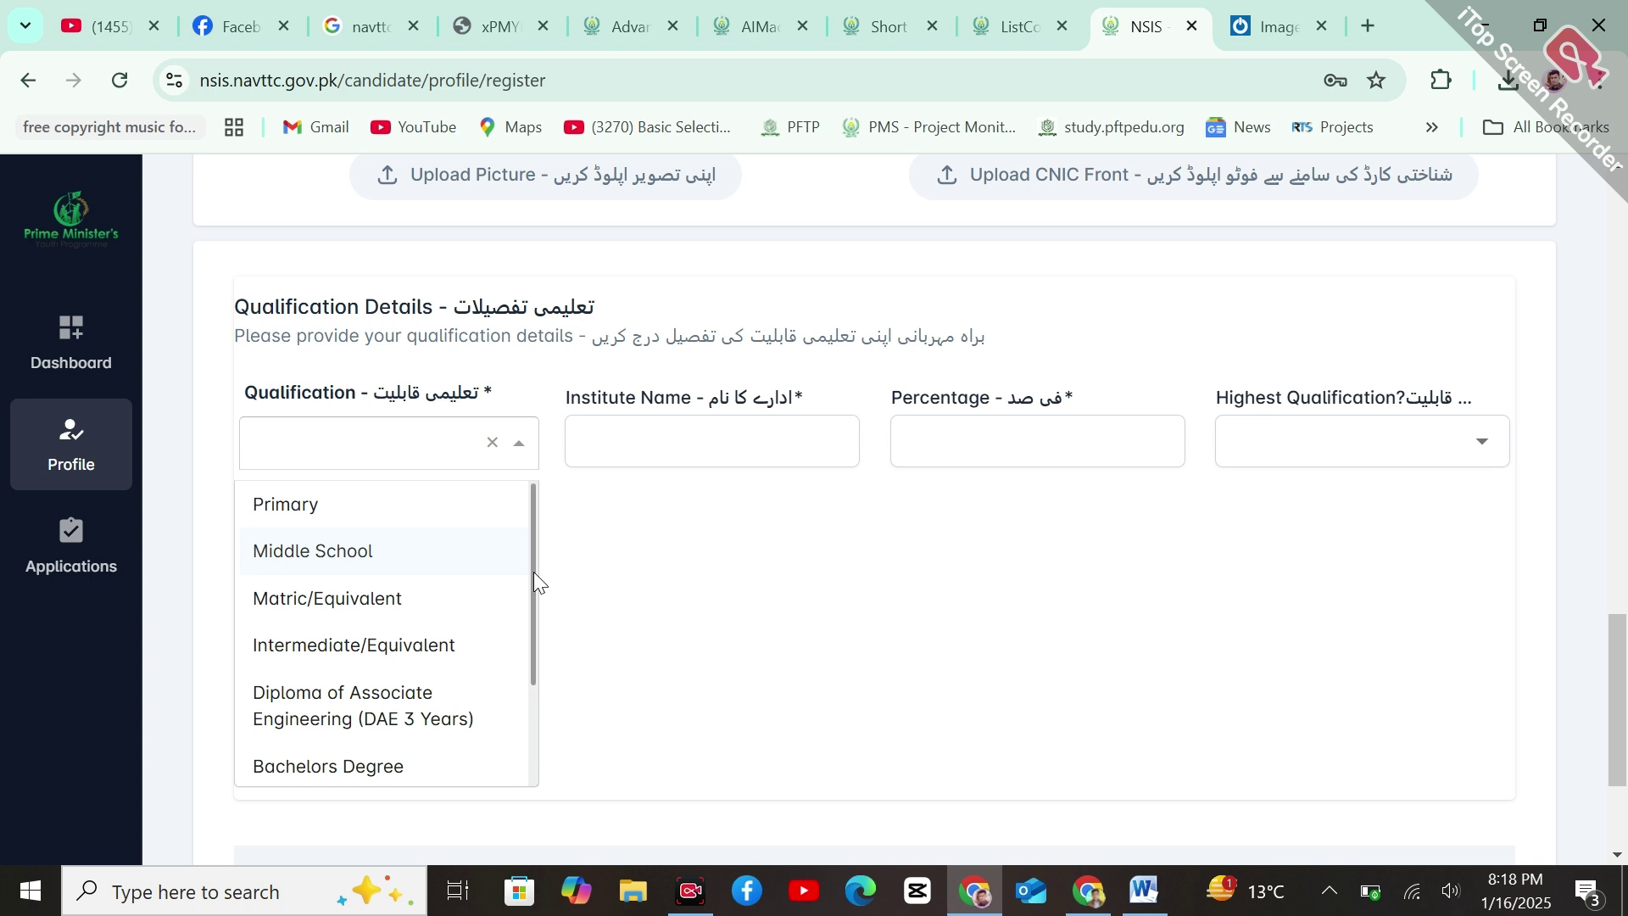
pyautogui.moveTo(533, 571); pyautogui.dragTo(526, 690)
pyautogui.click(399, 645)
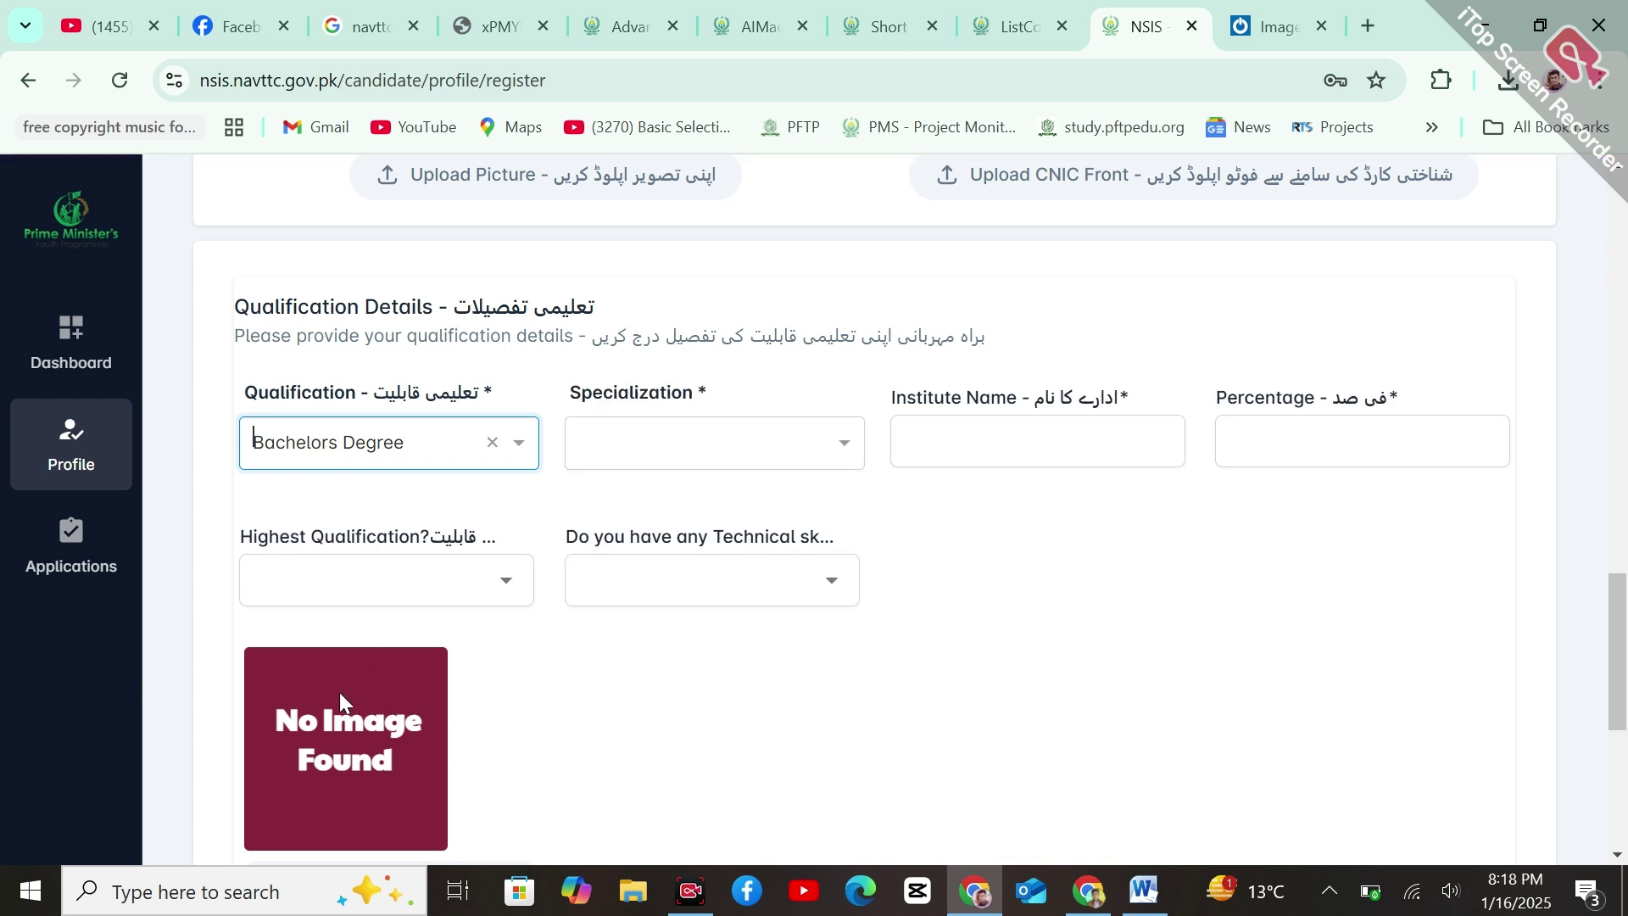
pyautogui.click(651, 439)
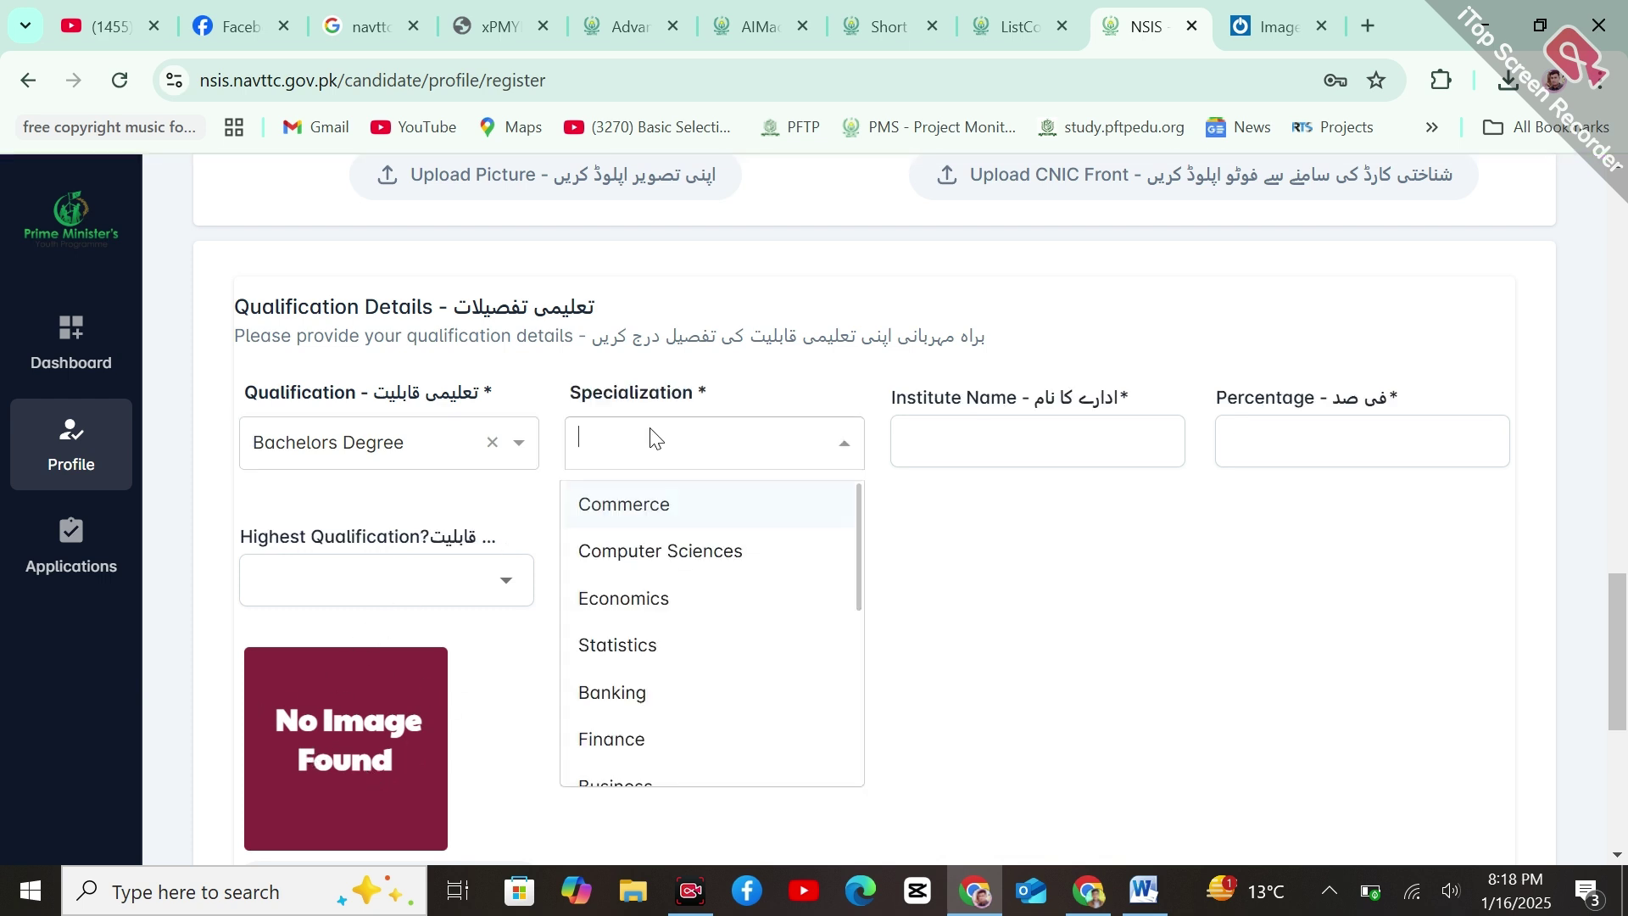
pyautogui.click(767, 566)
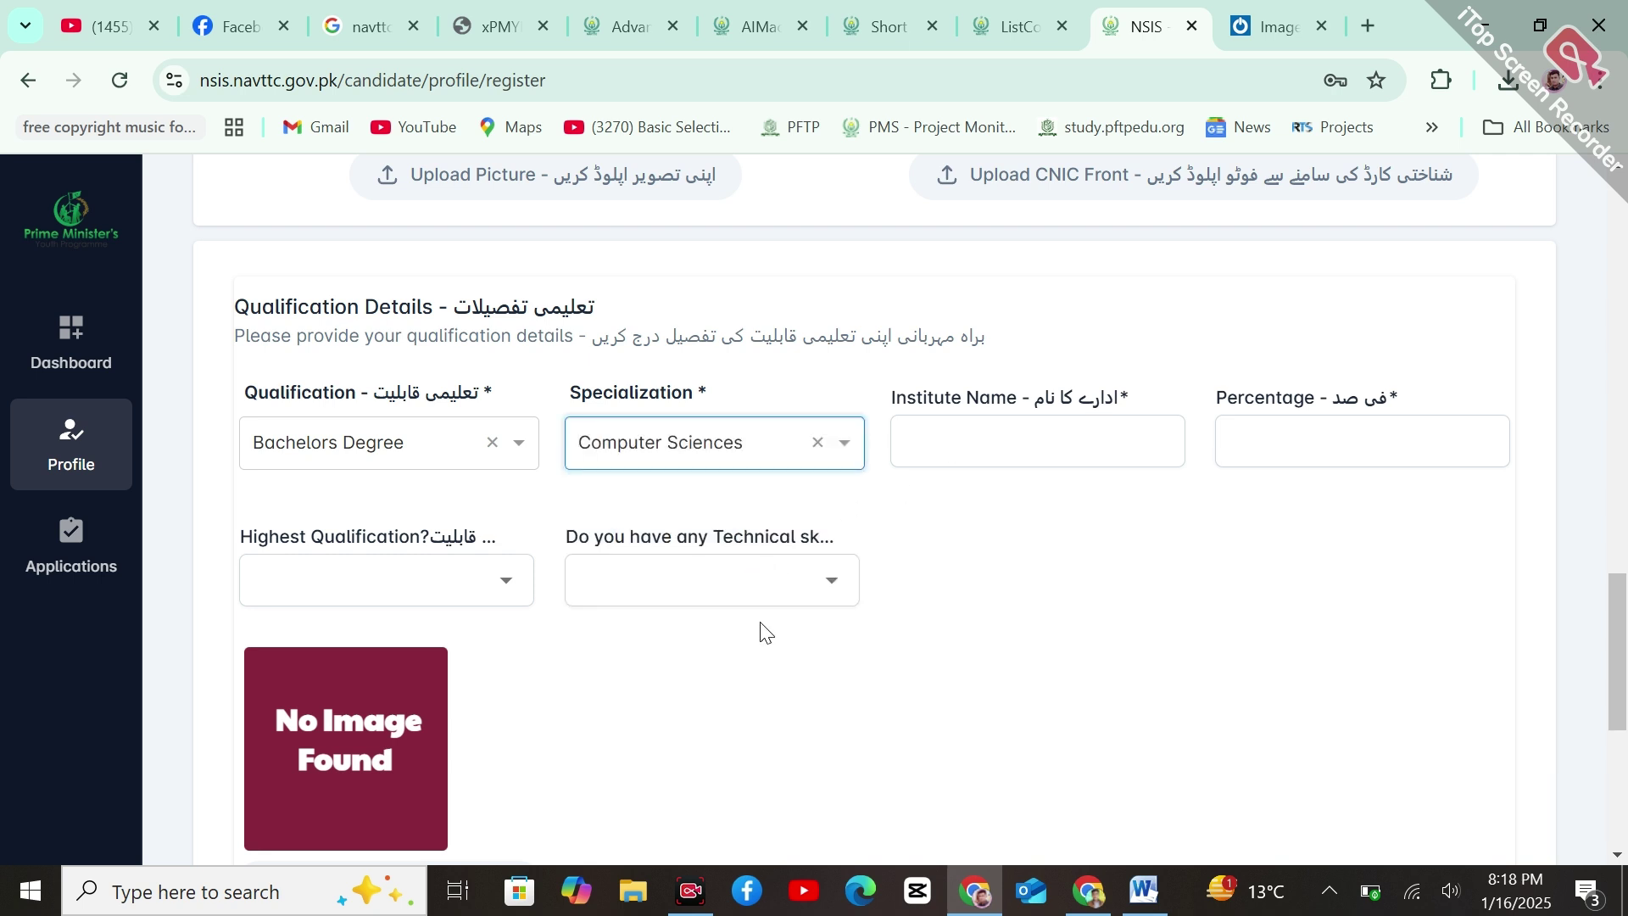
# - View the answer options for highest qualification and technical skill without choosing any
pyautogui.click(386, 591)
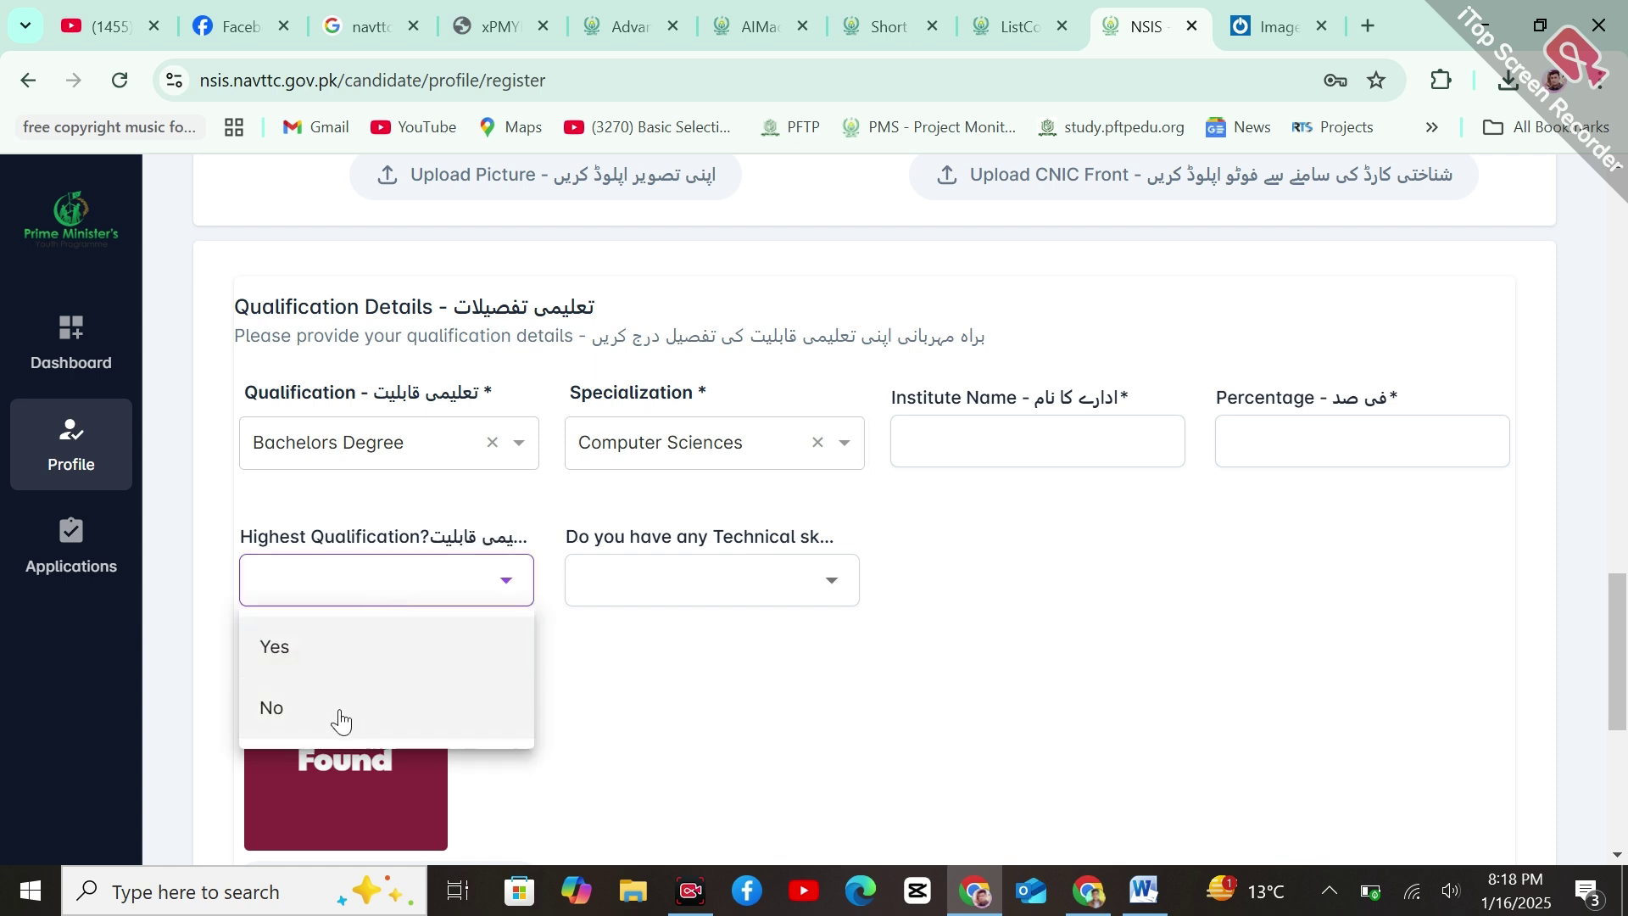
pyautogui.click(719, 593)
pyautogui.click(719, 592)
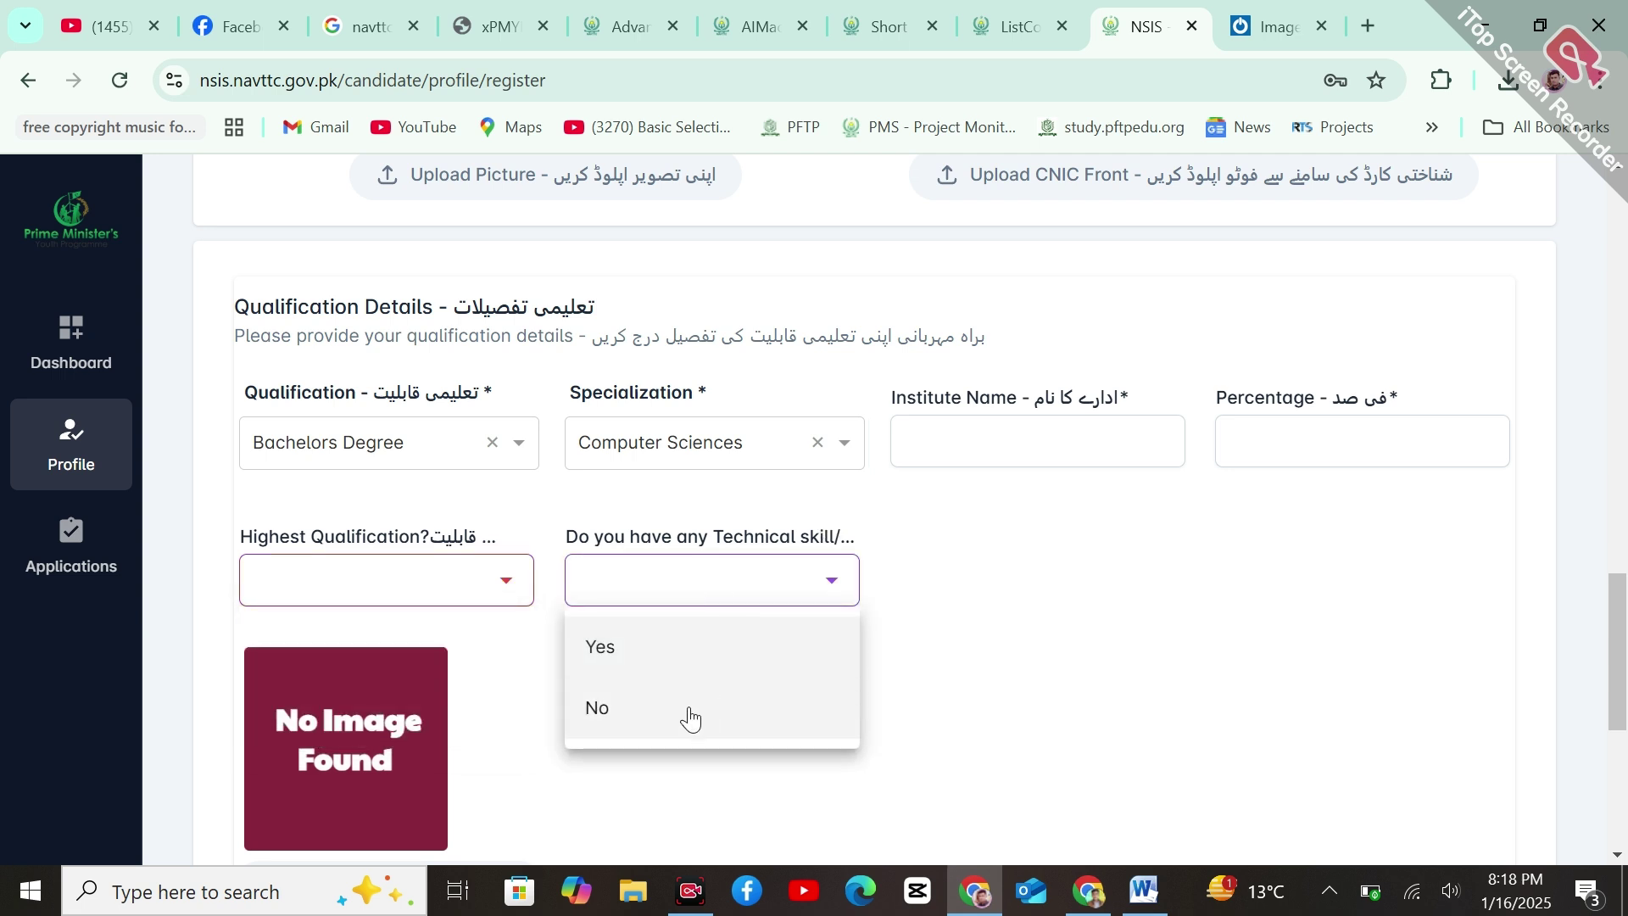
pyautogui.click(1493, 588)
# - Check the file requirements for uploading the highest degree picture, cancel the upload, and view the qualifications table below
pyautogui.moveTo(1619, 595); pyautogui.dragTo(1624, 670)
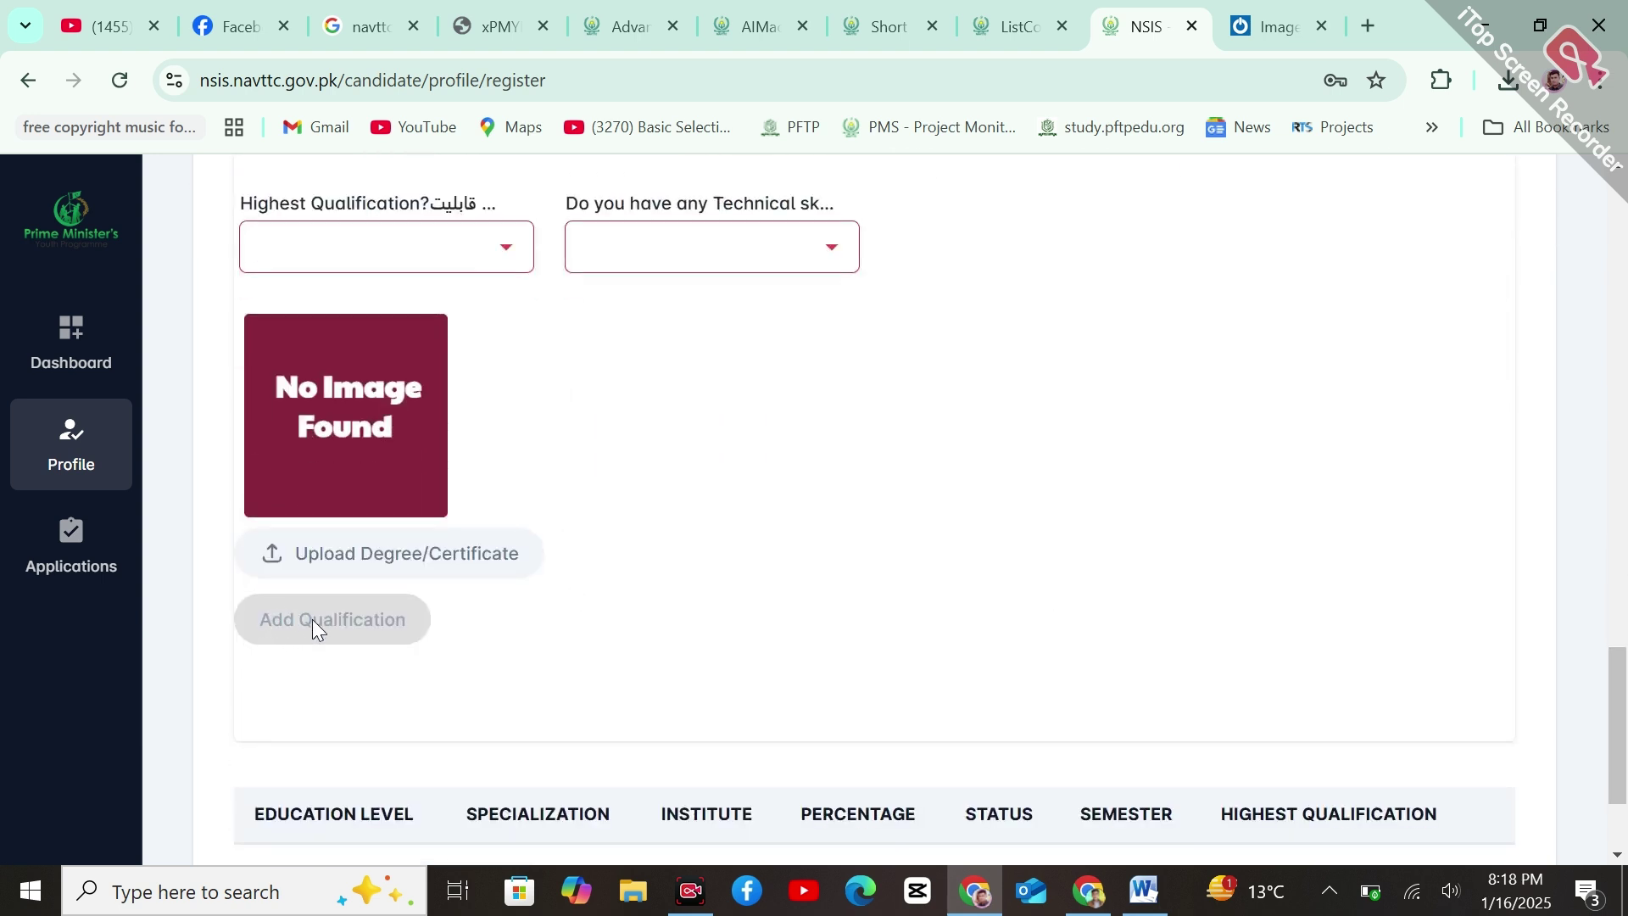
pyautogui.click(354, 553)
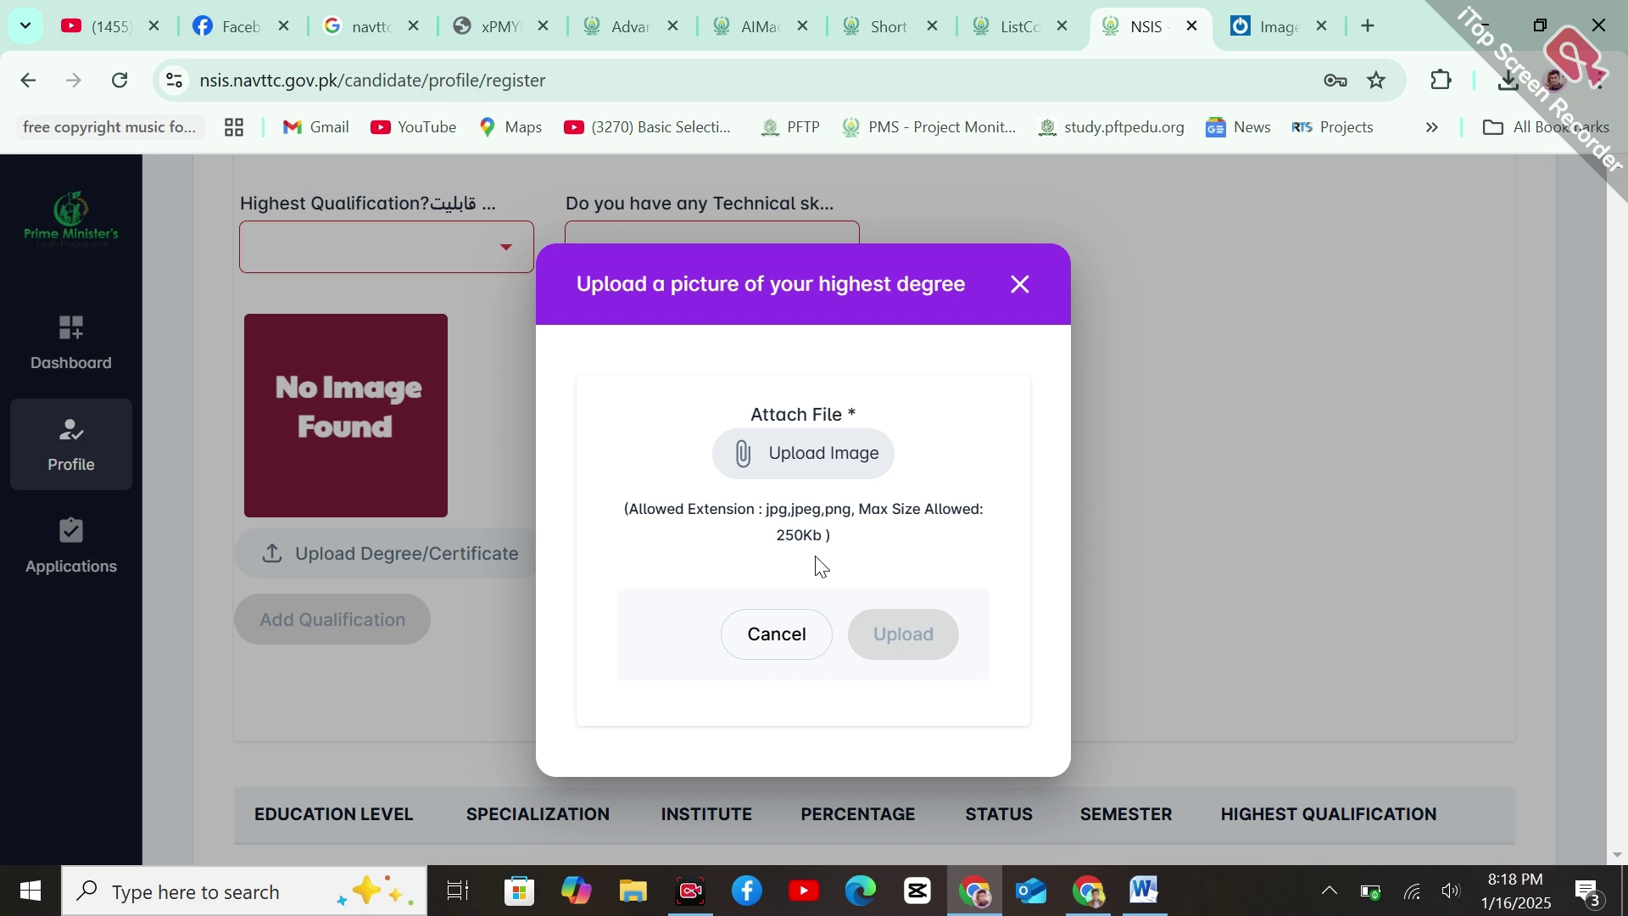
pyautogui.click(797, 637)
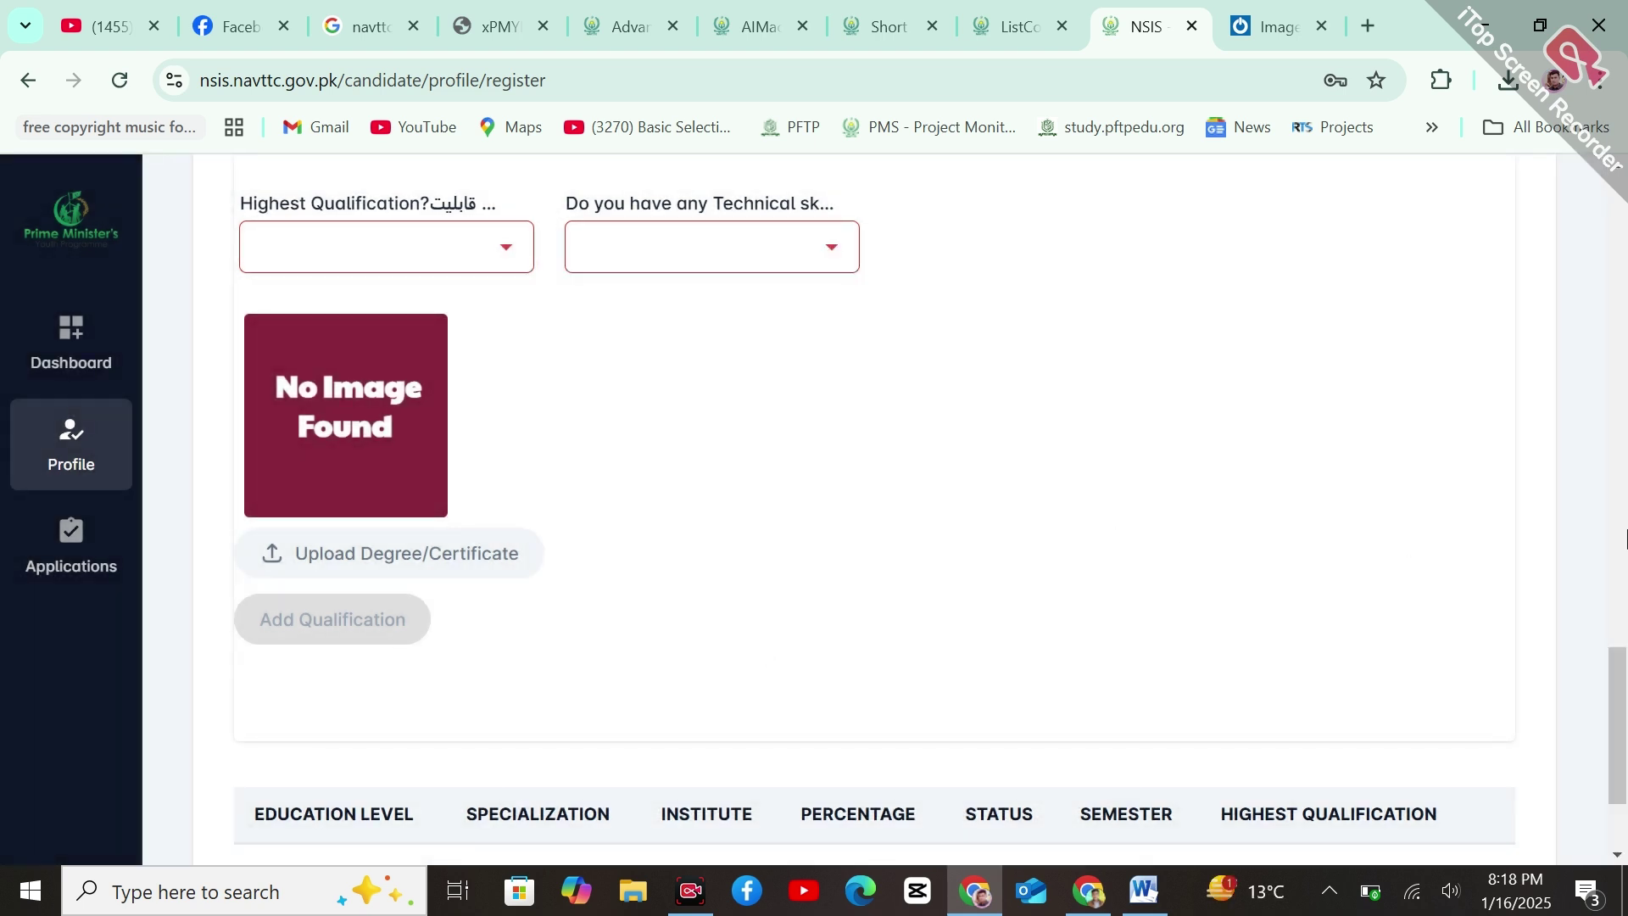
pyautogui.moveTo(1625, 675); pyautogui.dragTo(1626, 746)
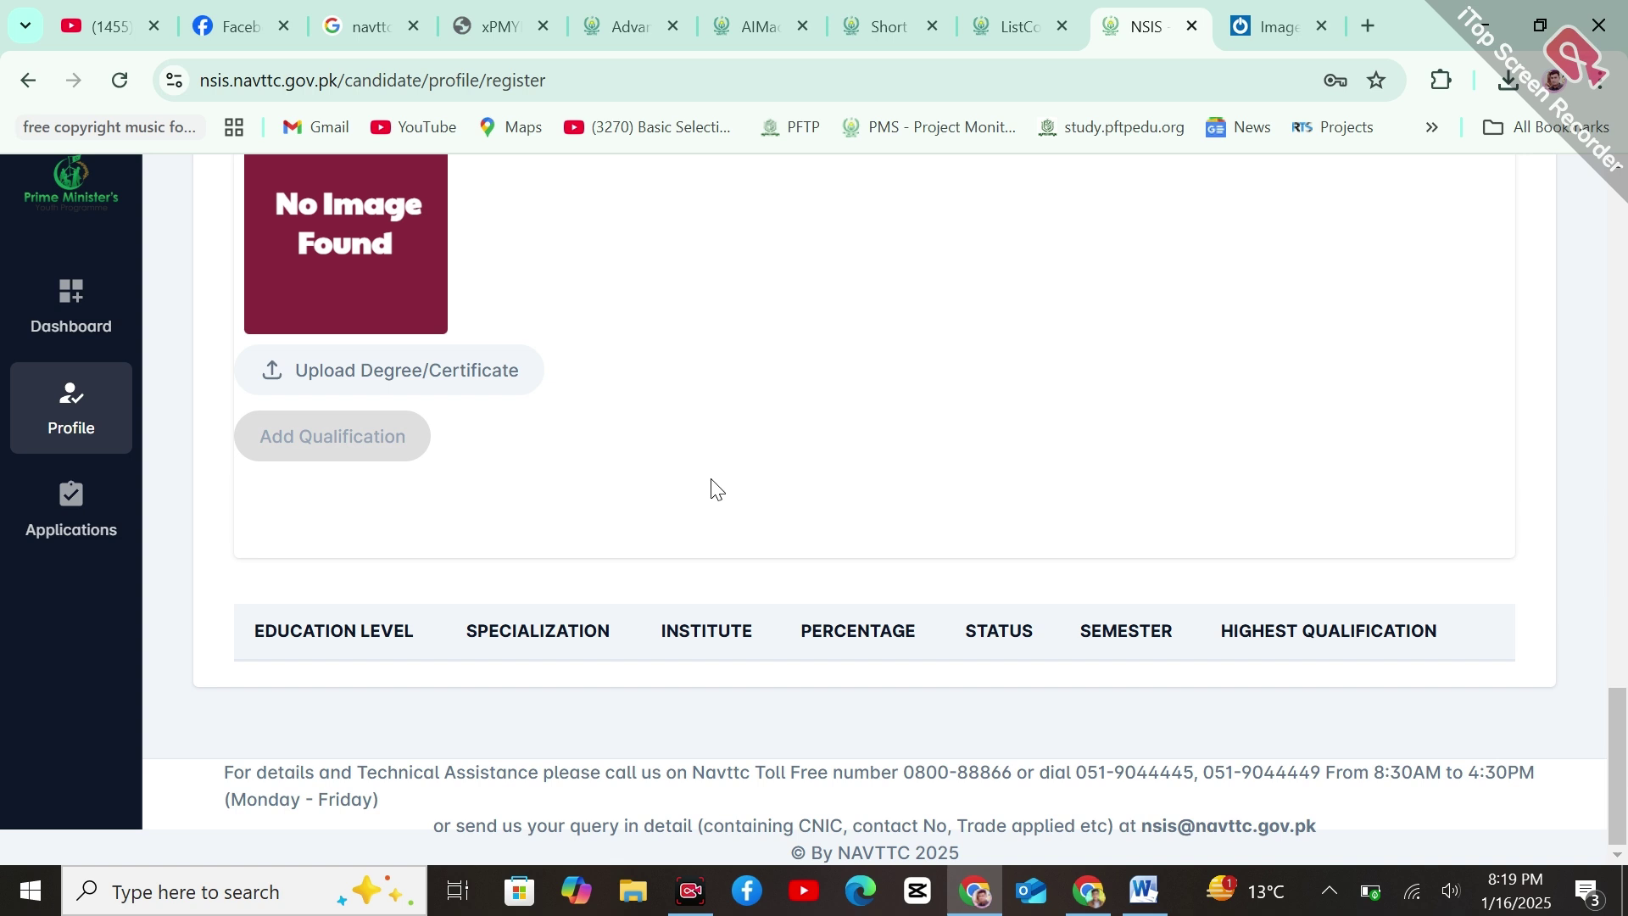
# - Open the candidate applications and choose the PM's Special Initiative for Information Technology program, dismissing the notice
pyautogui.click(53, 522)
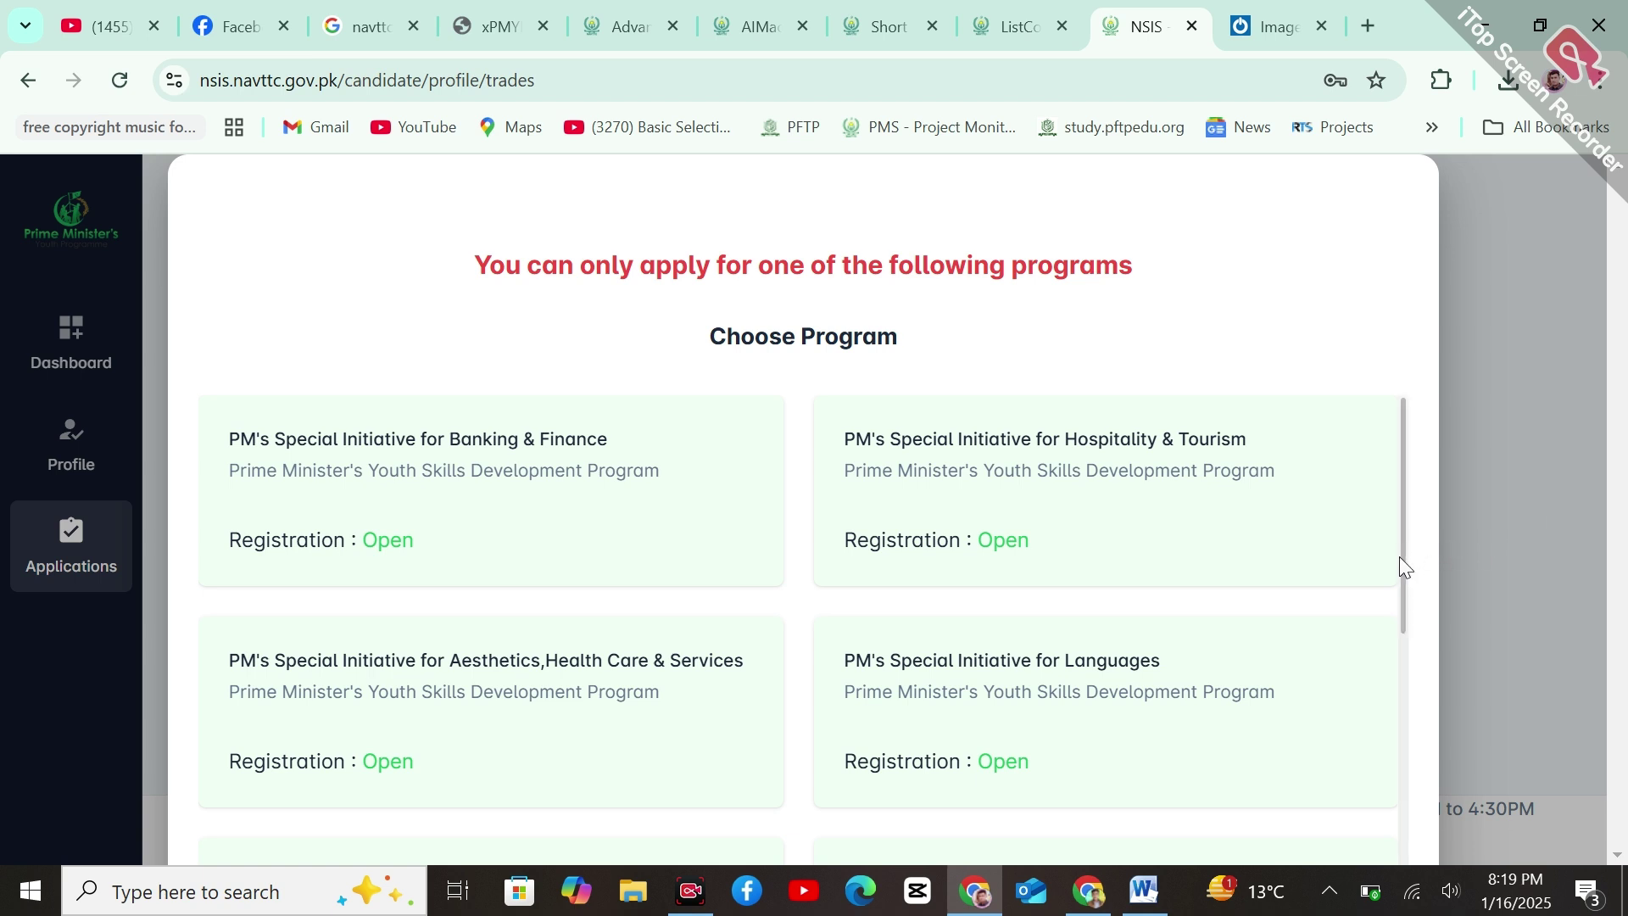
pyautogui.moveTo(1402, 556); pyautogui.dragTo(1402, 757)
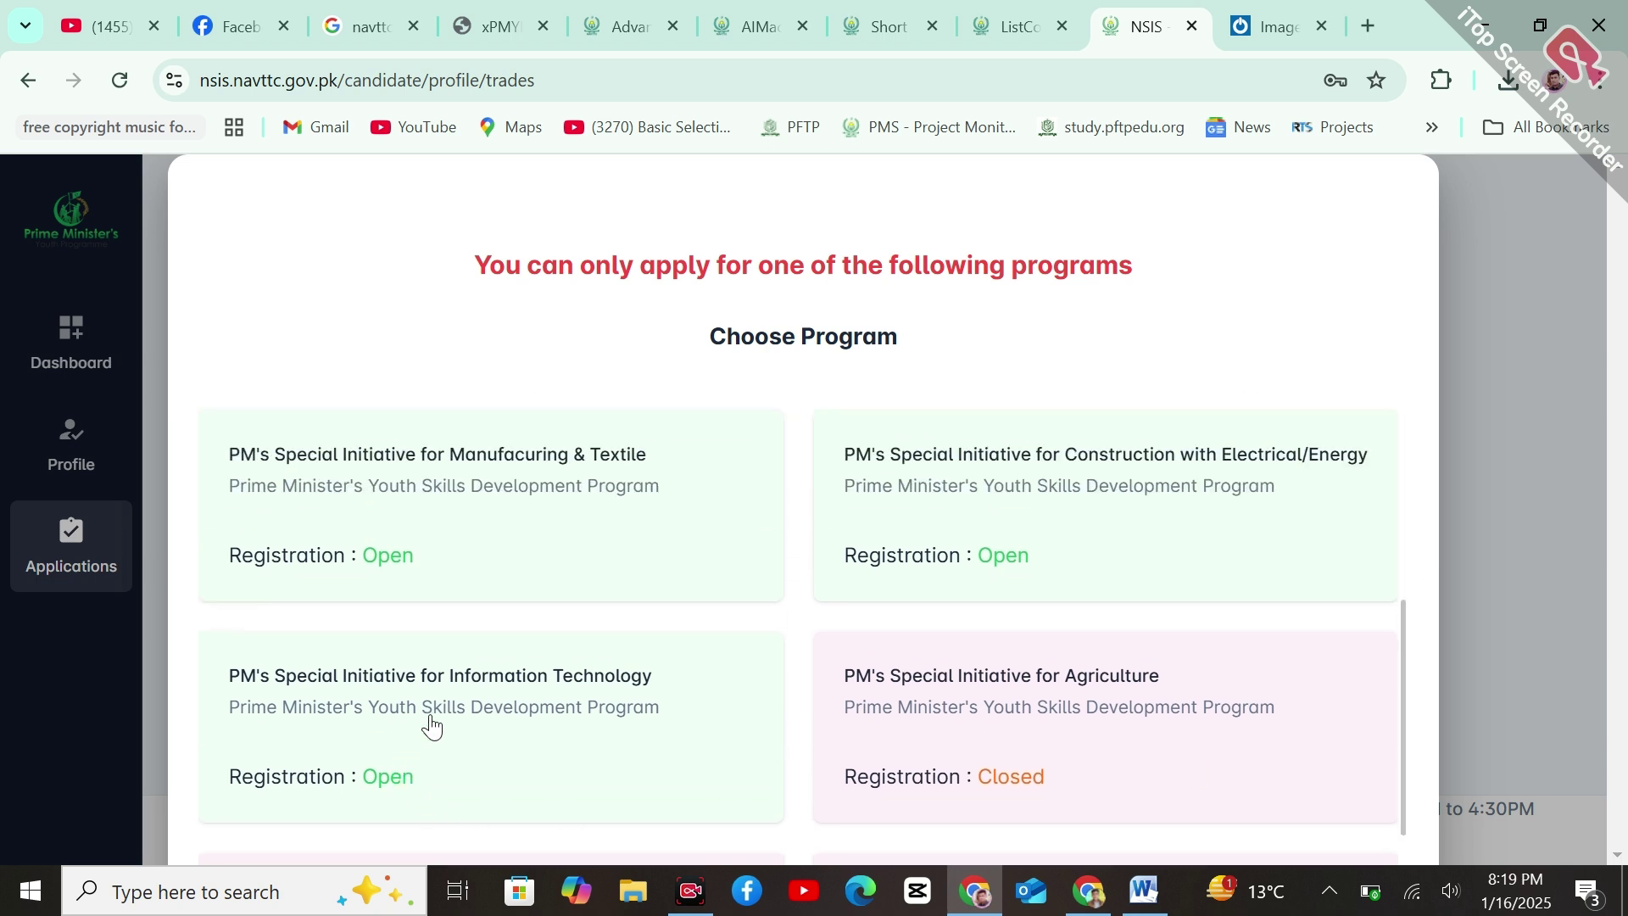
pyautogui.click(522, 703)
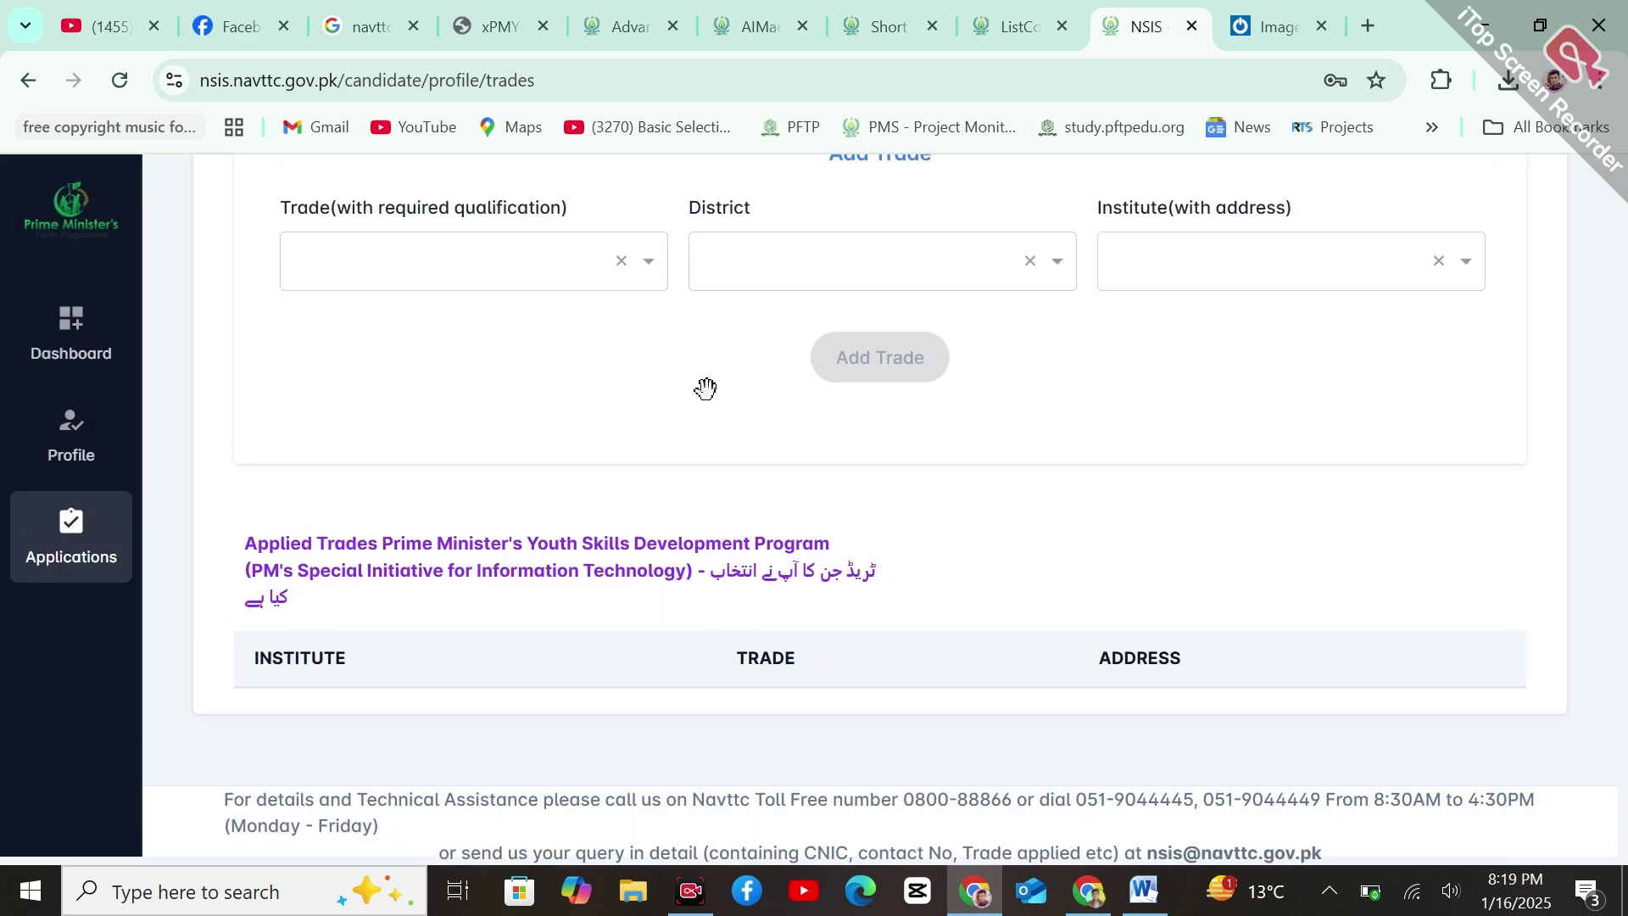
pyautogui.click(819, 709)
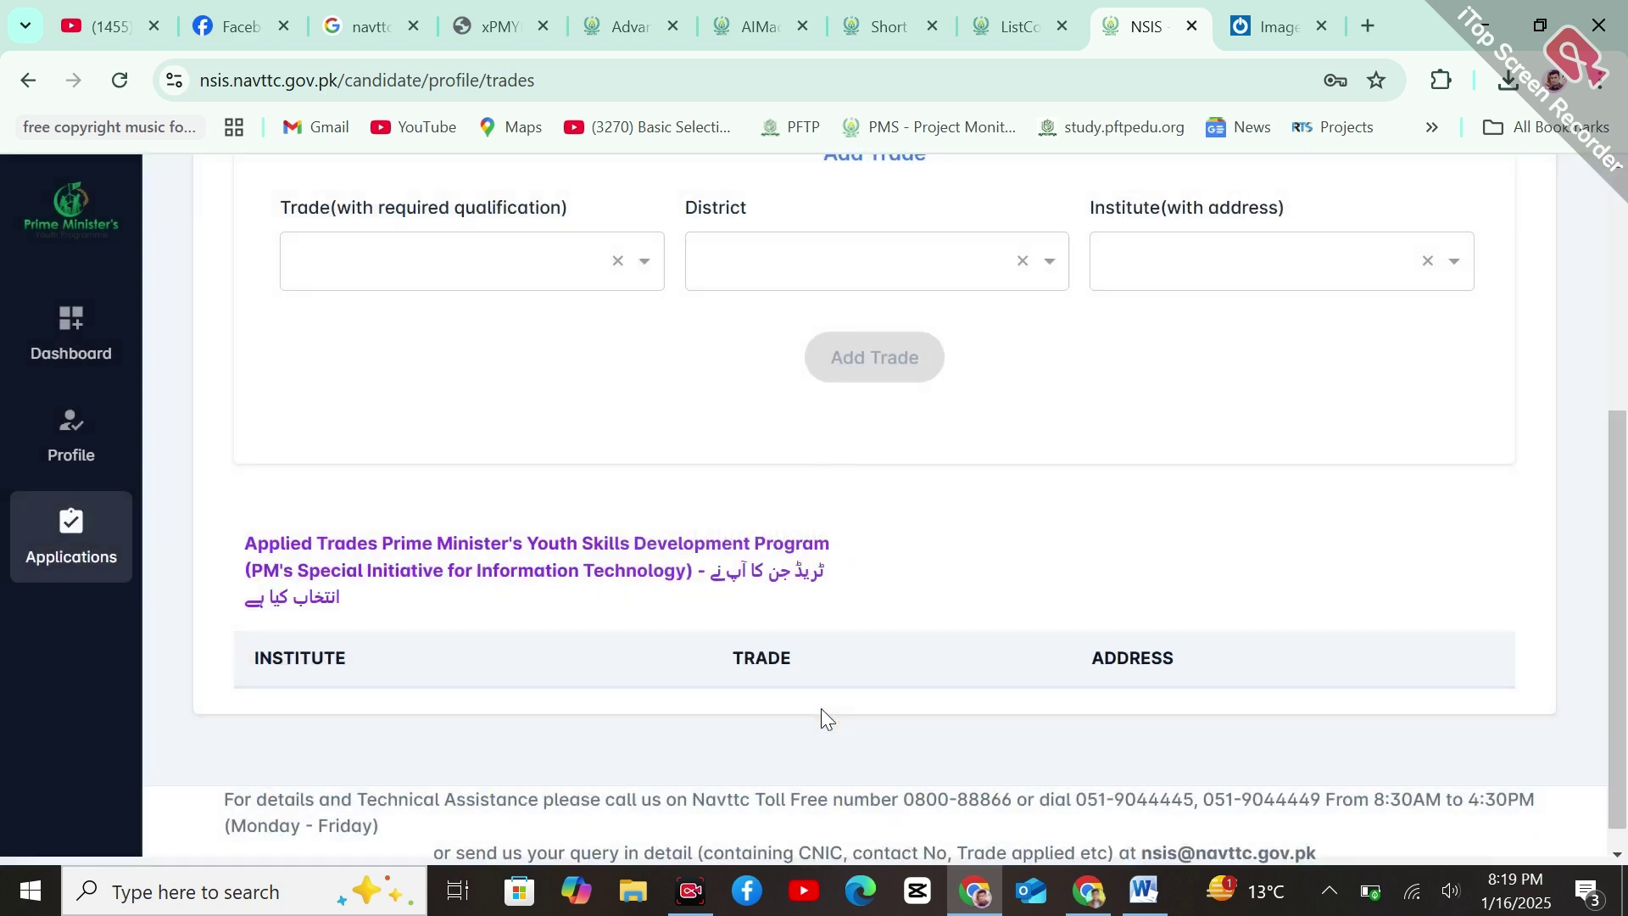
# - Try finding an institute by district, searching the district list for "hy"
pyautogui.moveTo(1621, 530); pyautogui.dragTo(1624, 386)
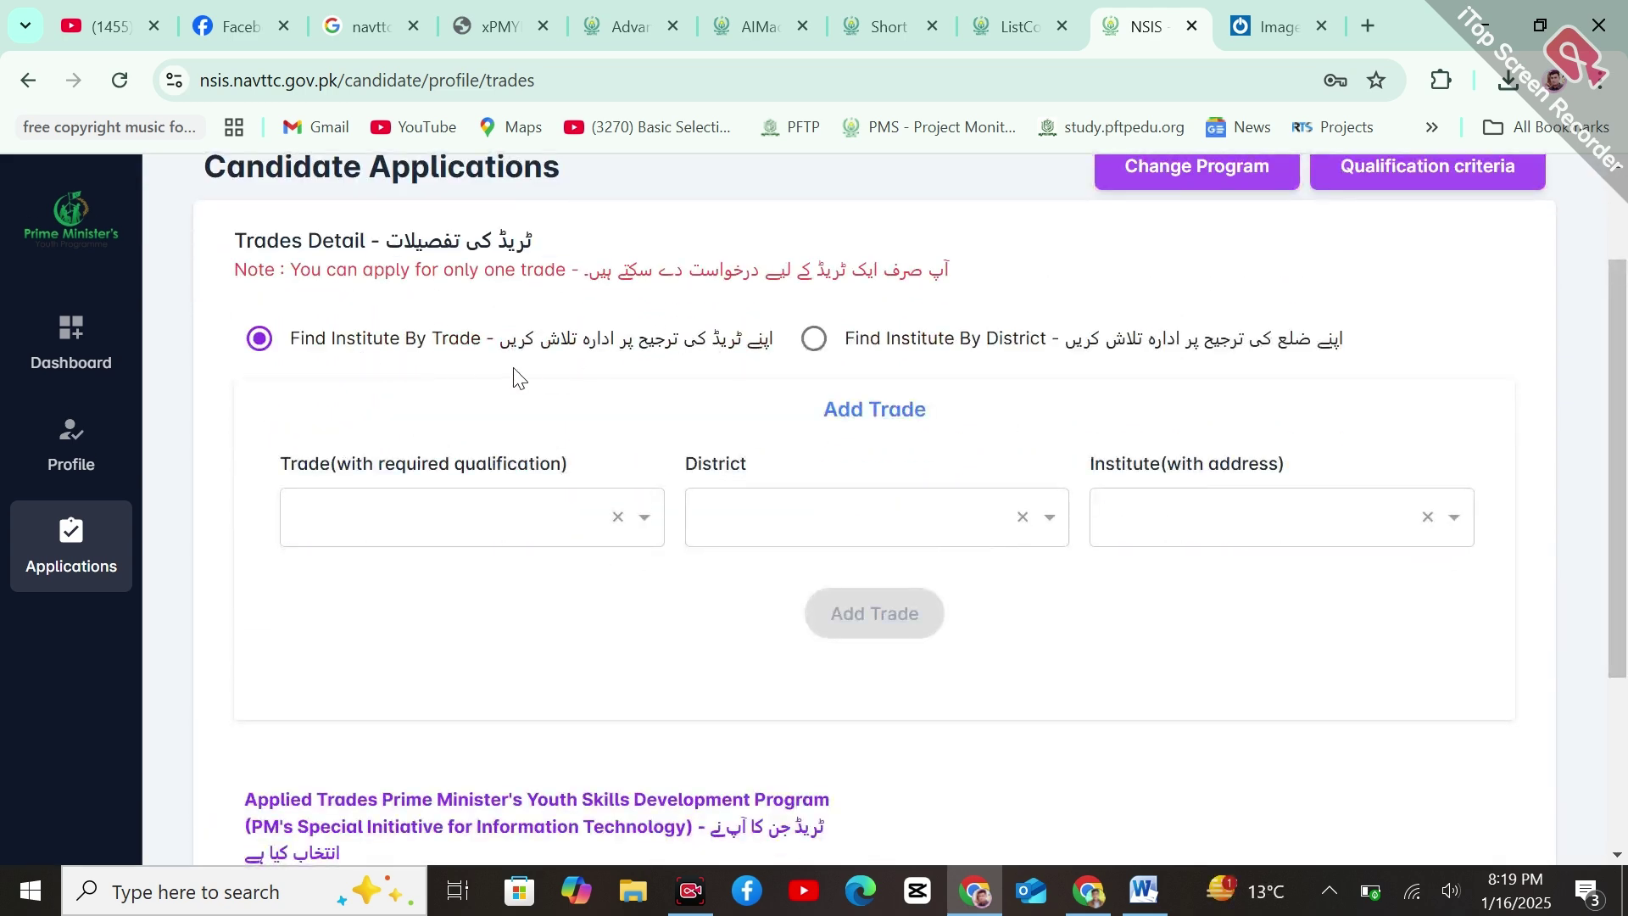
pyautogui.click(815, 340)
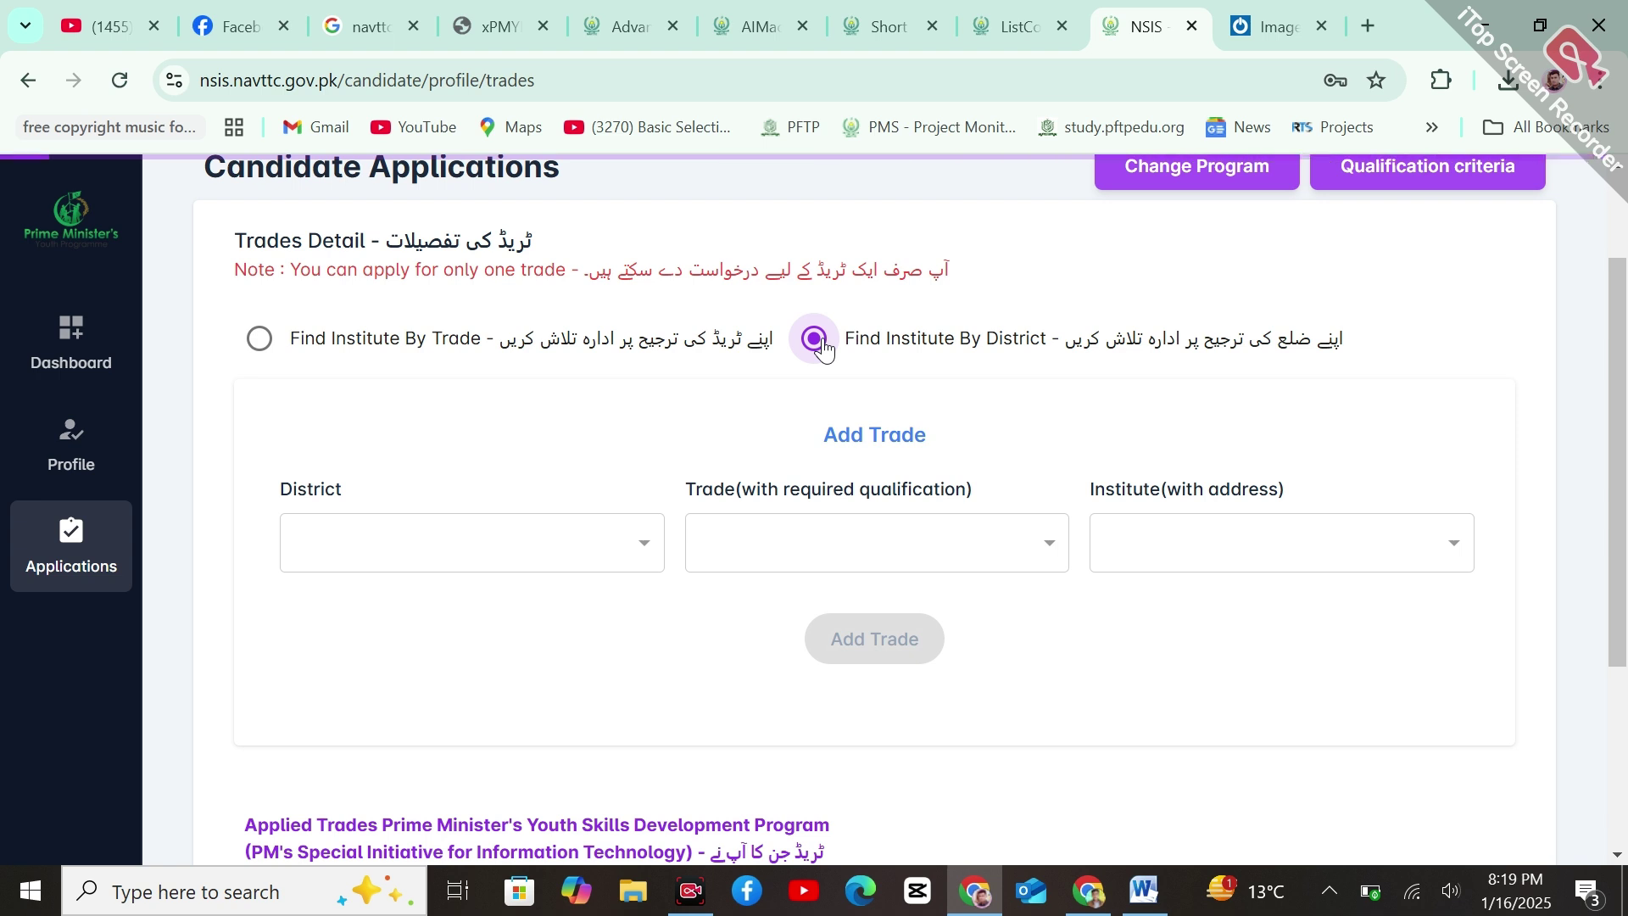
pyautogui.click(648, 549)
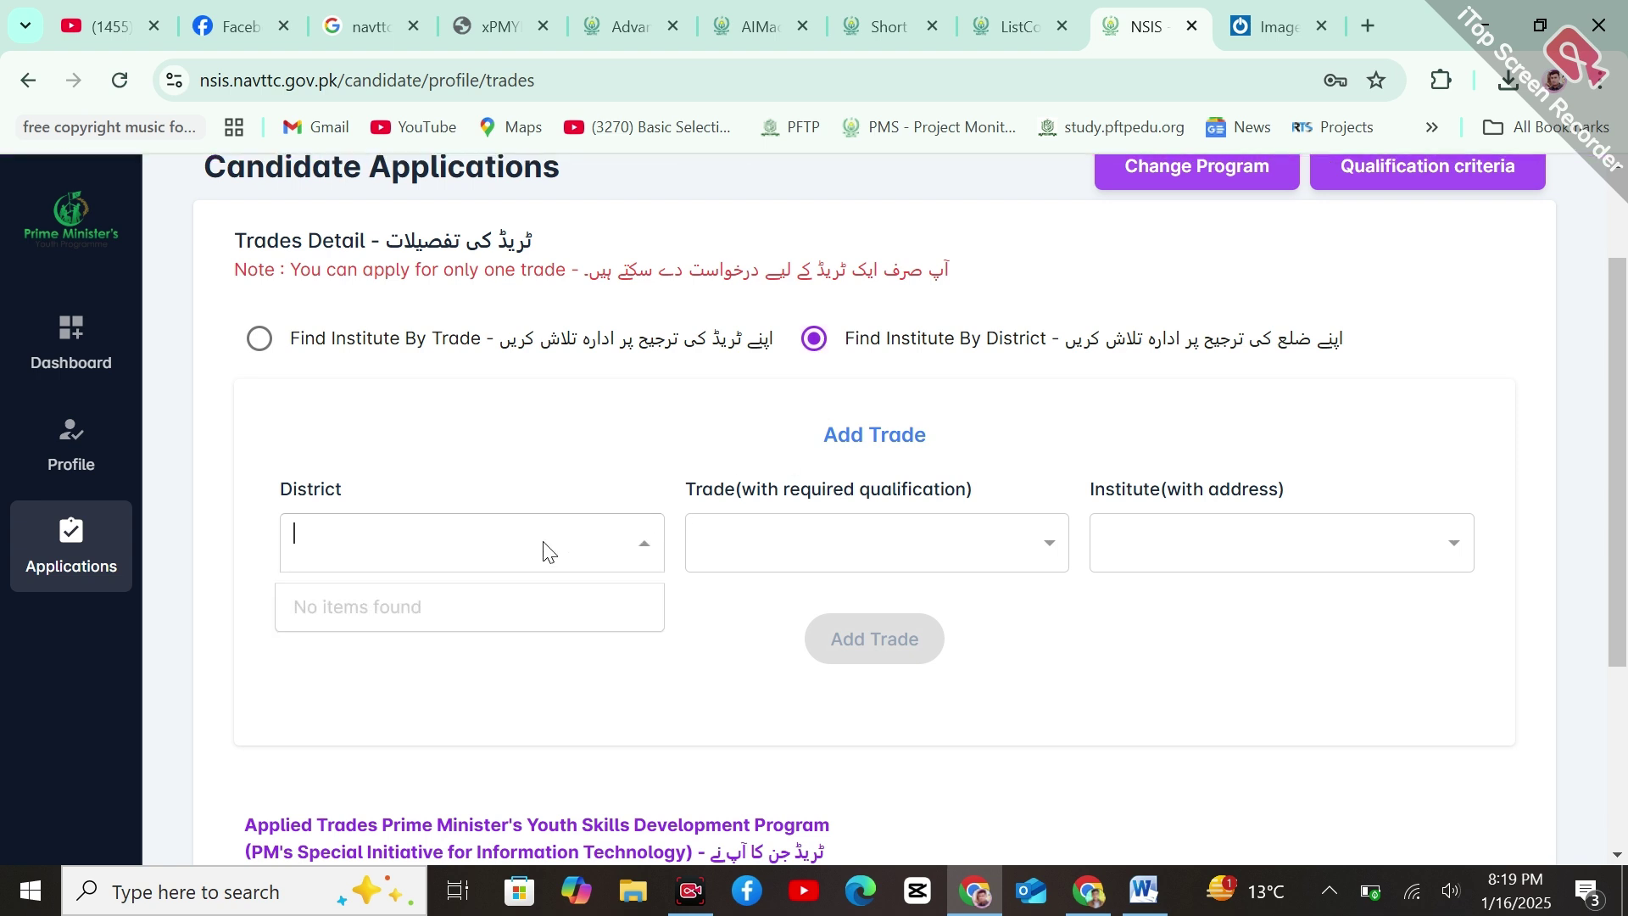
pyautogui.write('h')
pyautogui.click(642, 555)
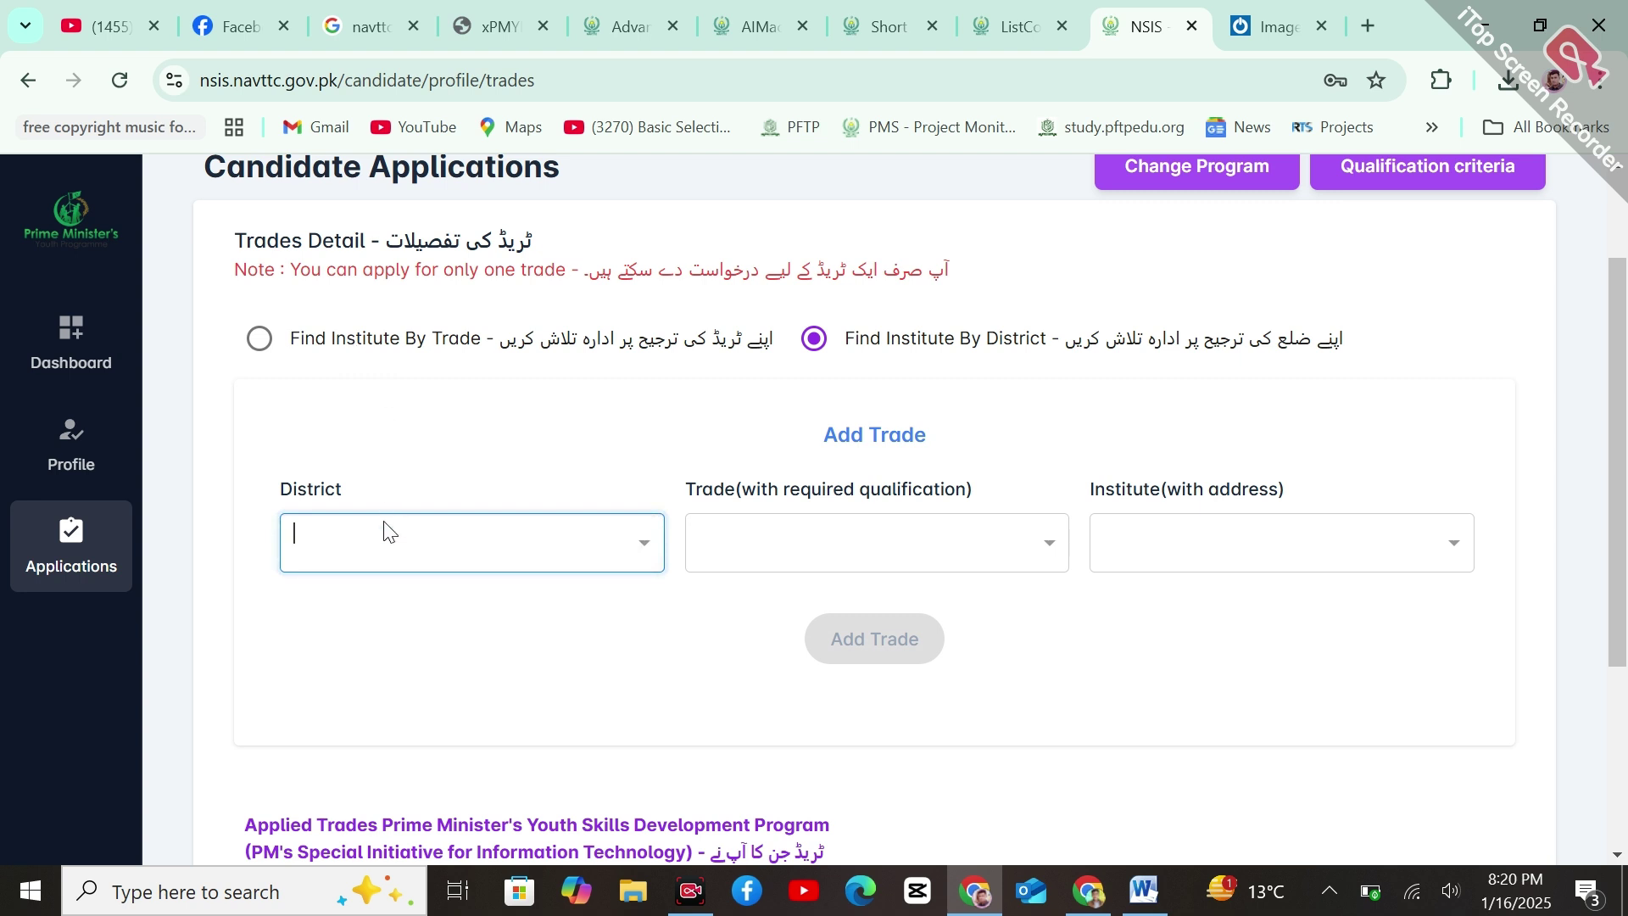
pyautogui.click(389, 548)
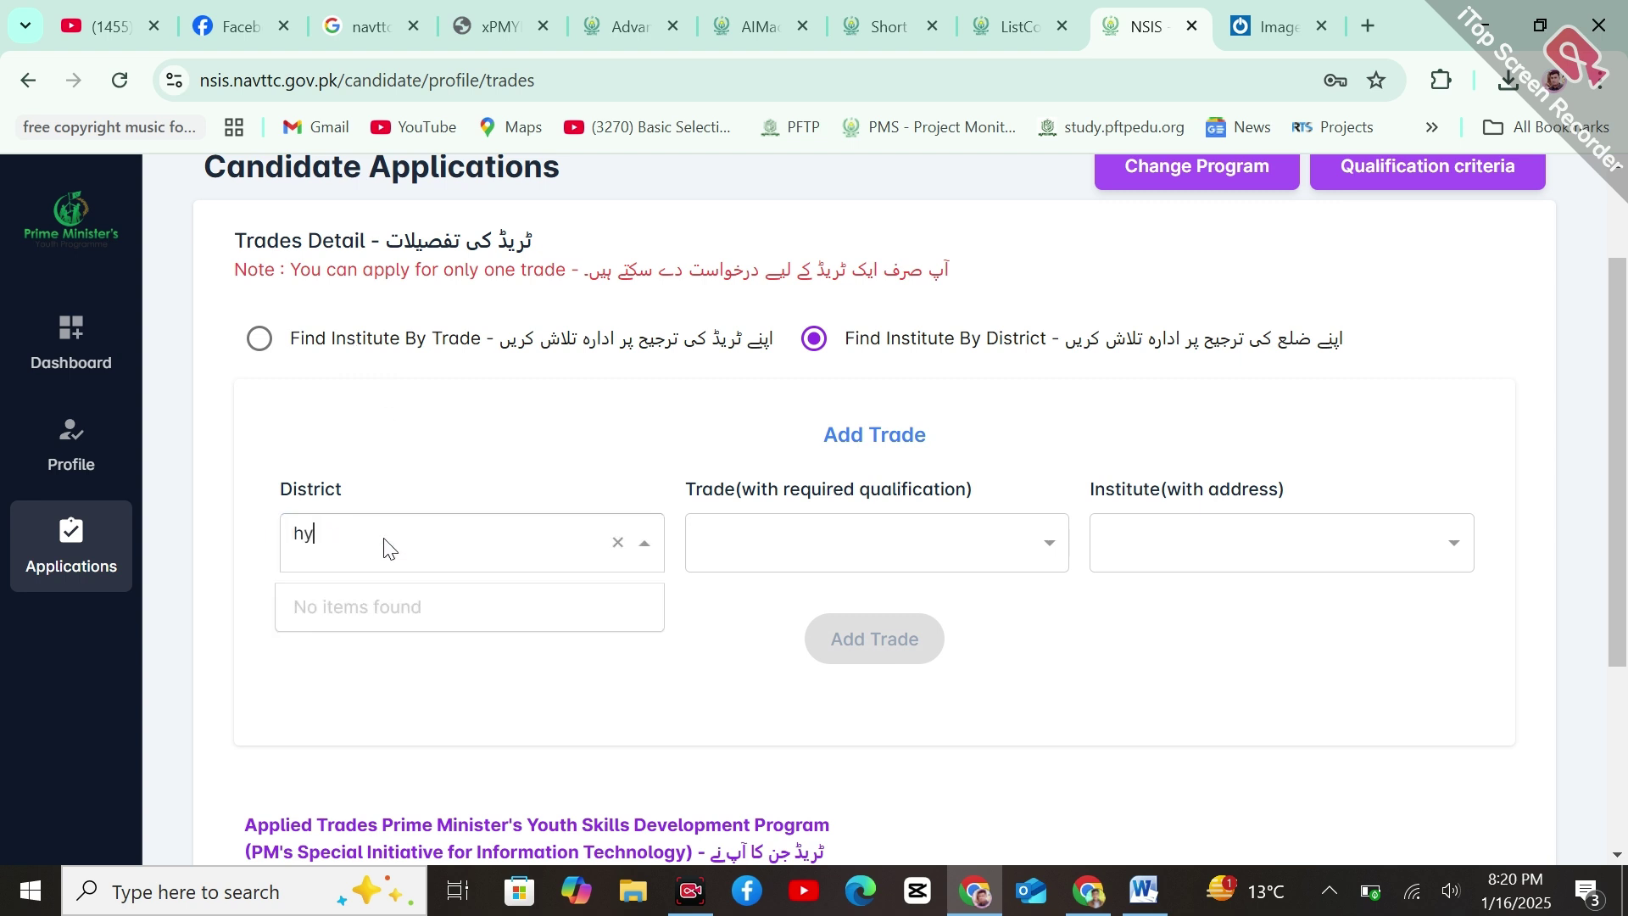
# - Switch the institute search to Find Institute By Trade and choose the Advance Web application Development trade
pyautogui.click(378, 338)
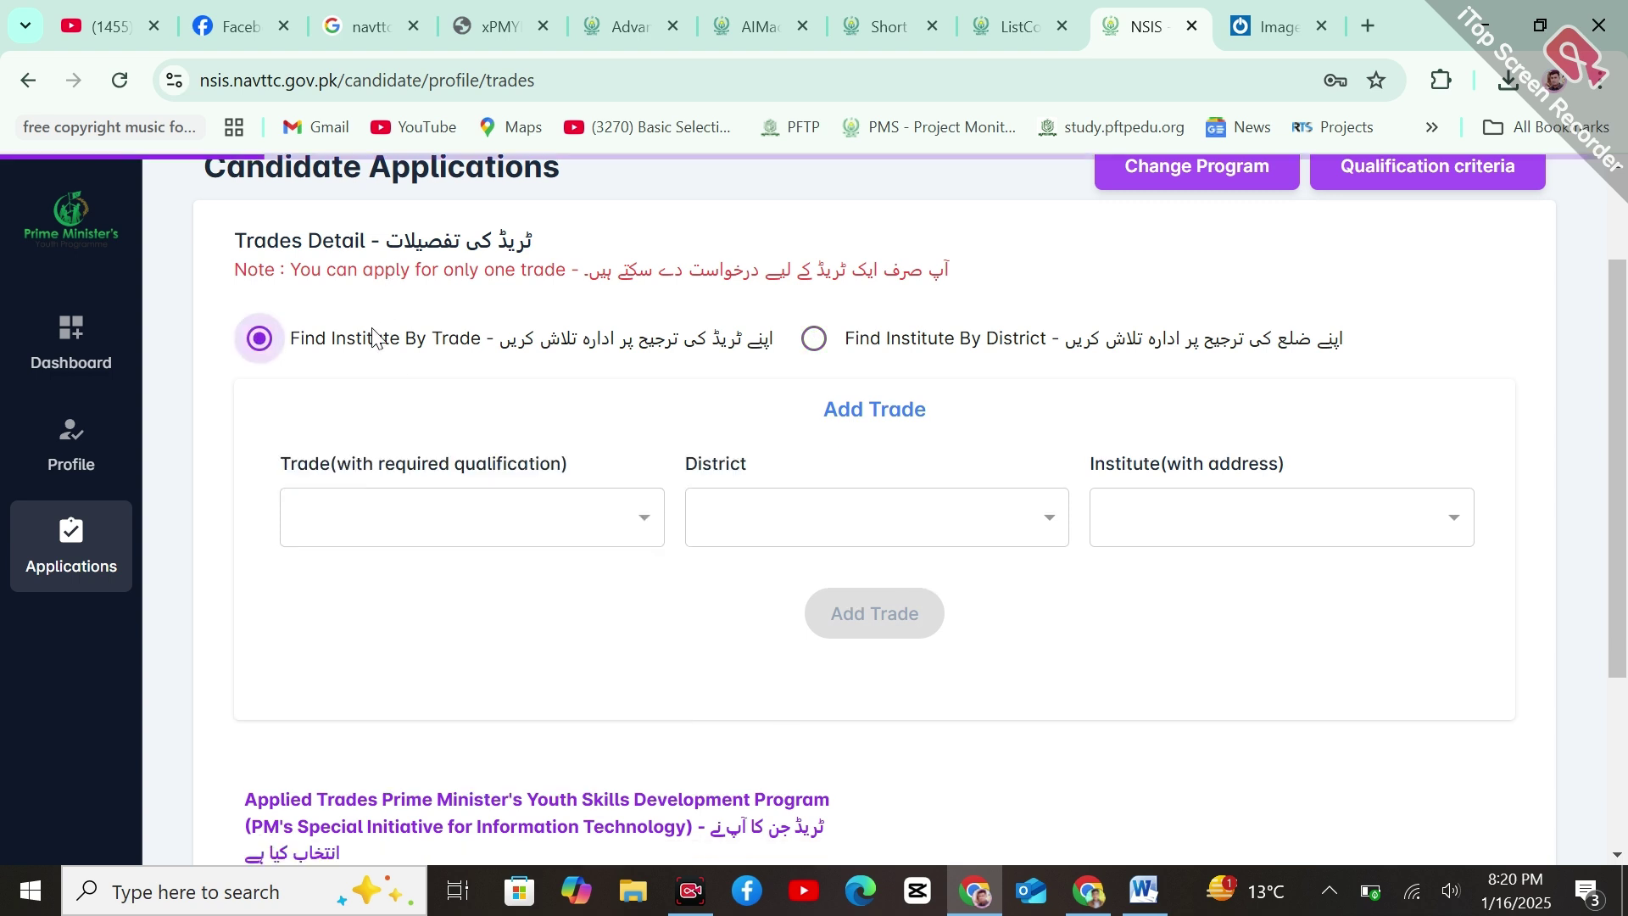
pyautogui.click(569, 527)
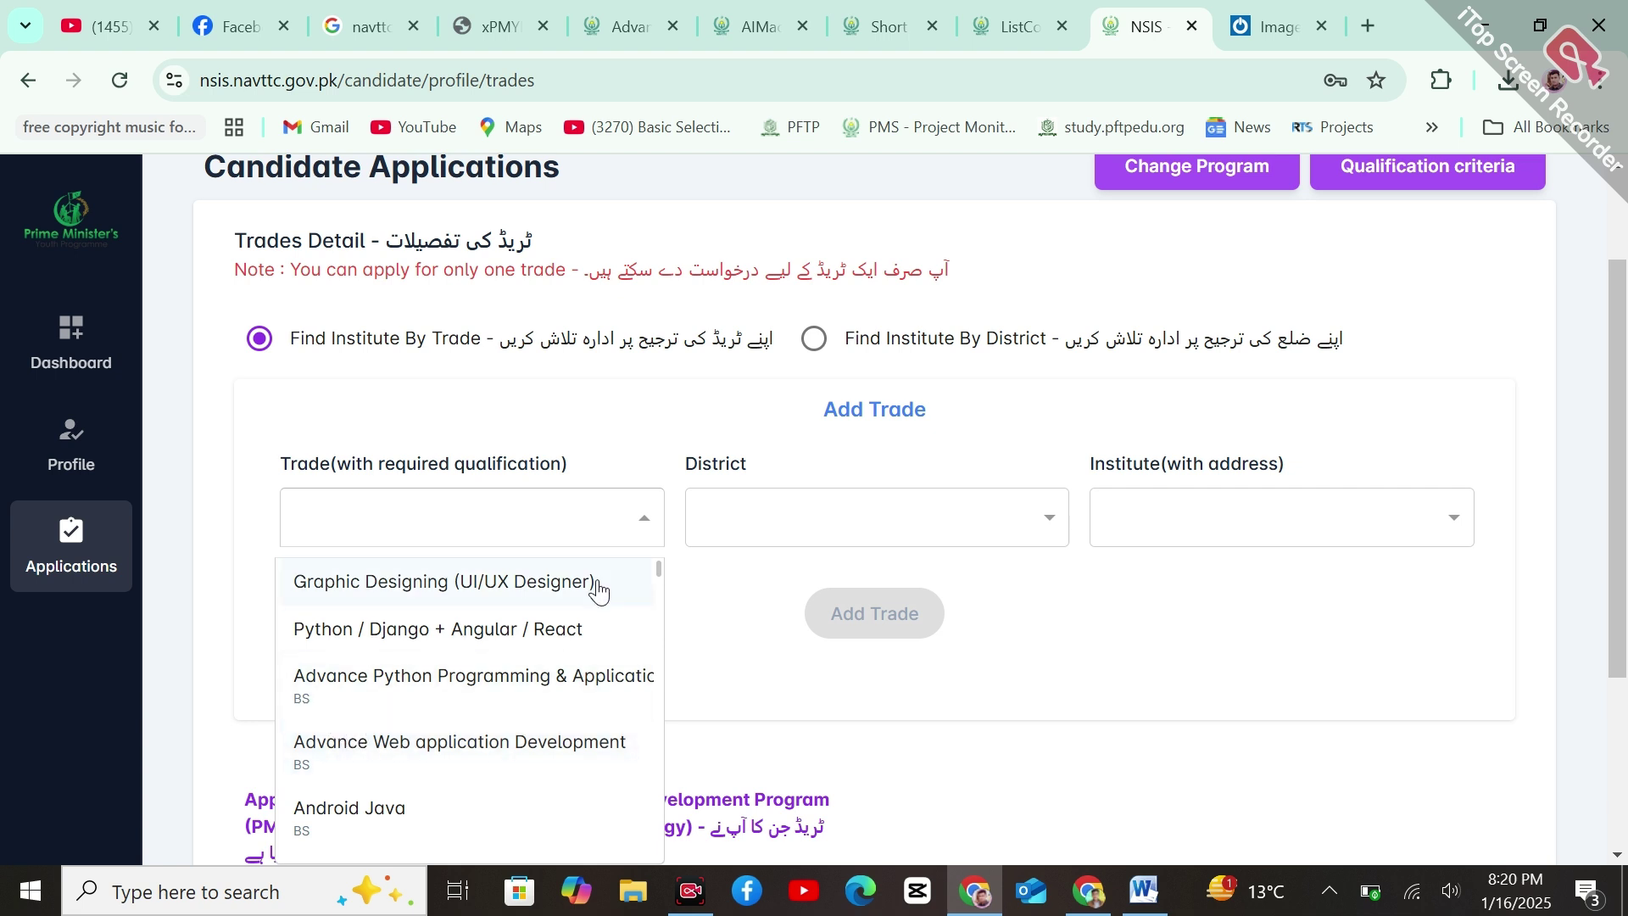
pyautogui.scroll(-2, 665, 585)
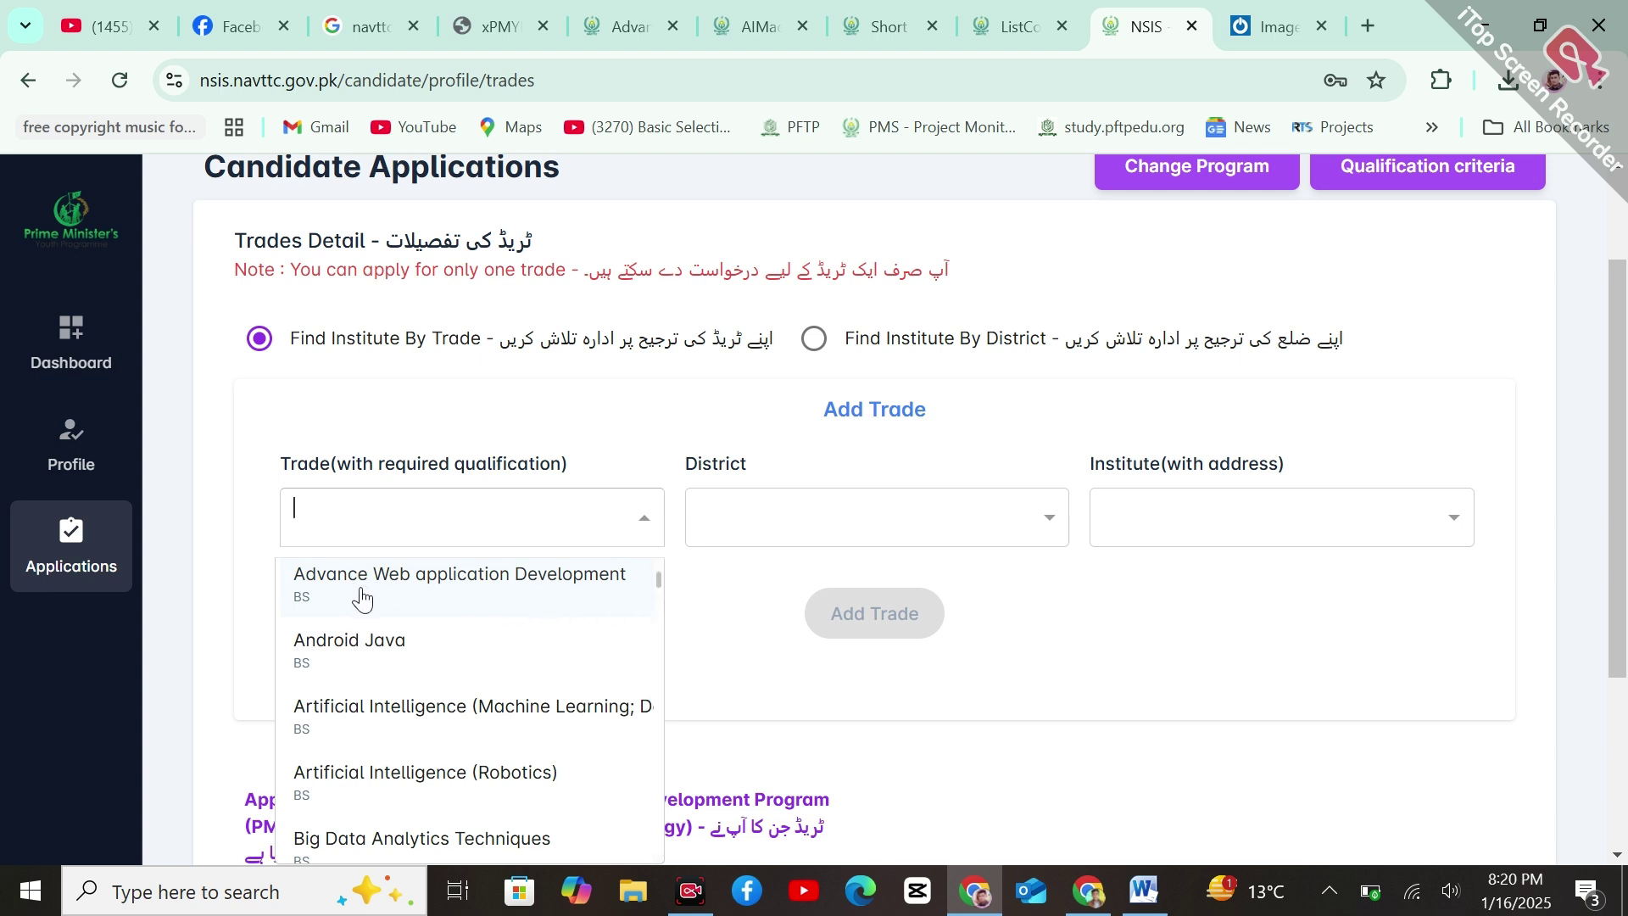
pyautogui.click(418, 594)
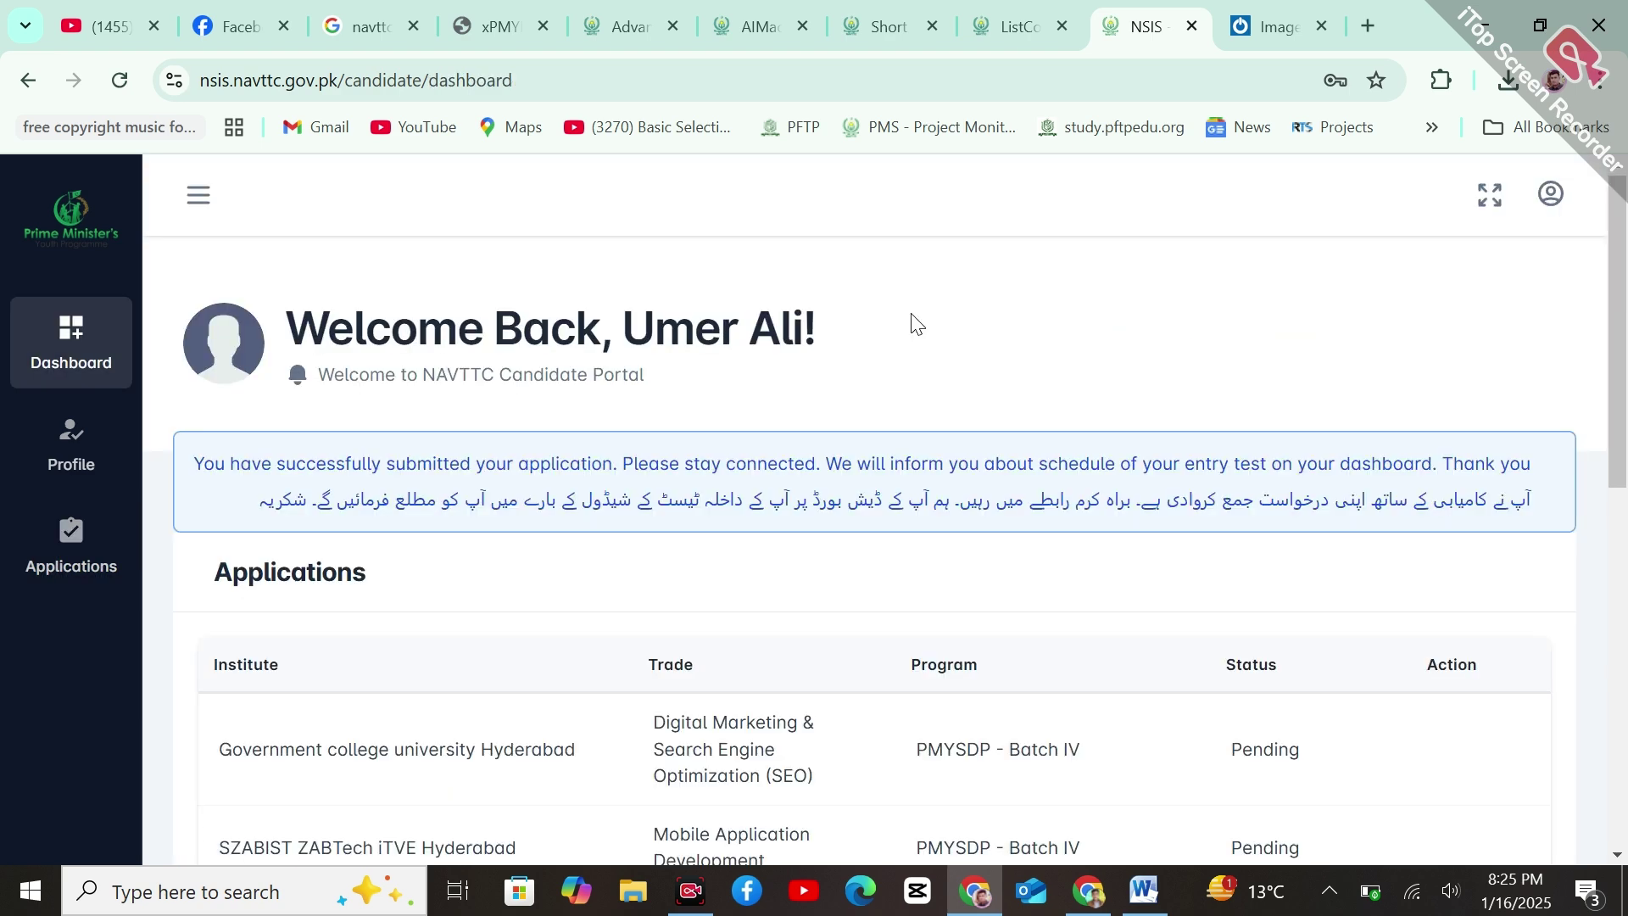
# - Review the open NAVTTC lesson plans for Advance CNC Operator and AI Machine Learning Deep Learning, plus the Short Courses page
pyautogui.click(625, 24)
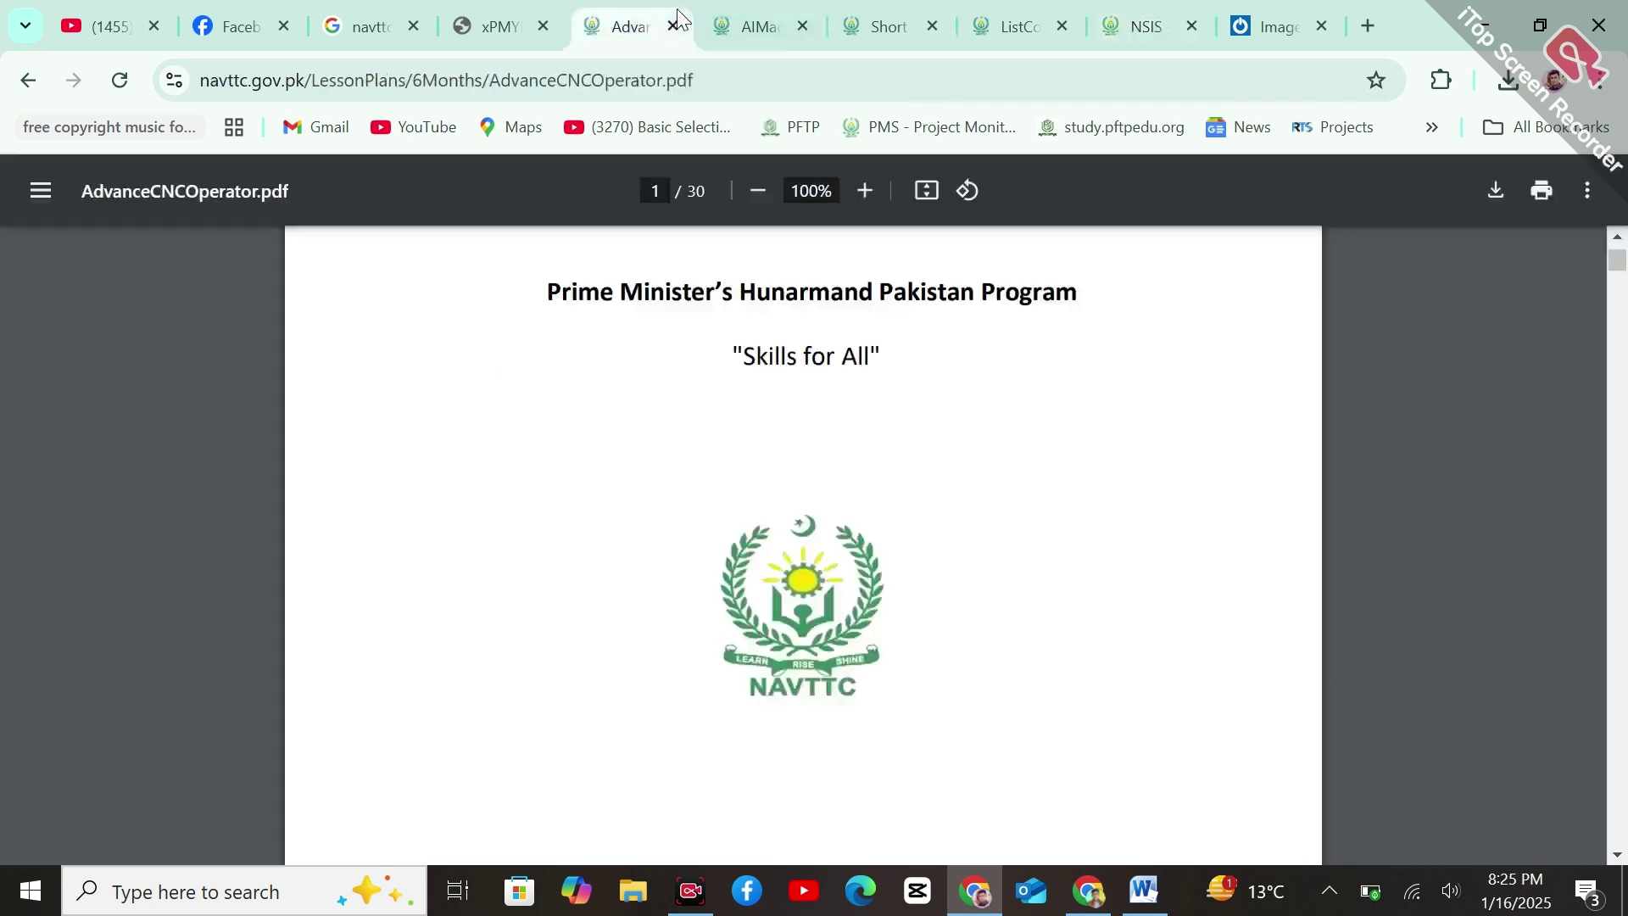
pyautogui.click(741, 6)
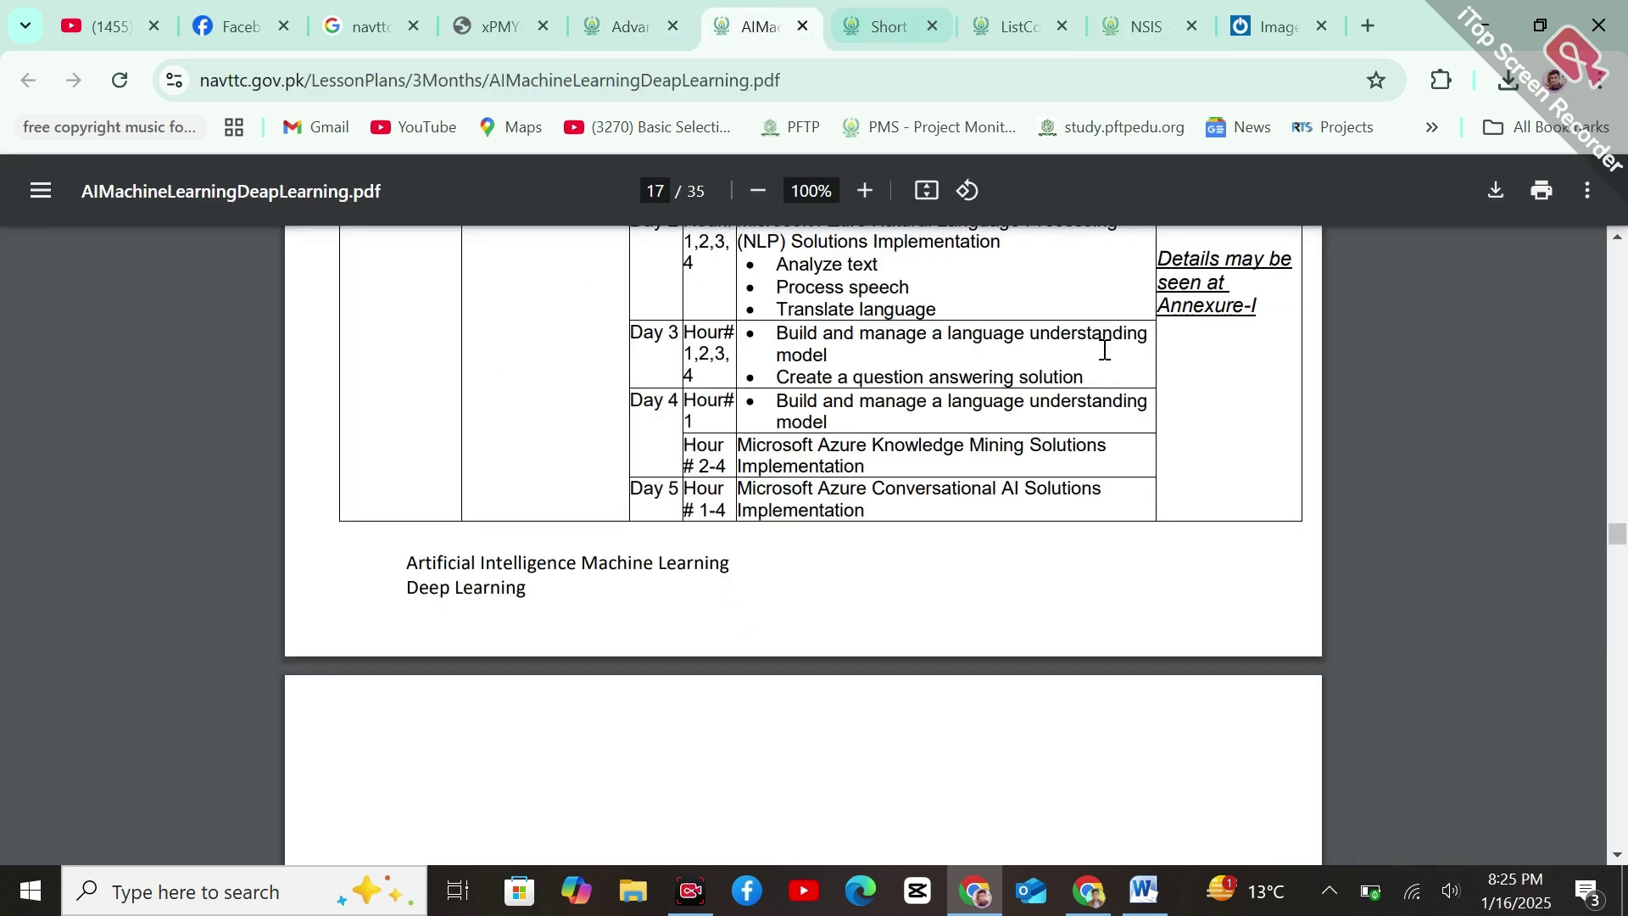
pyautogui.click(923, 9)
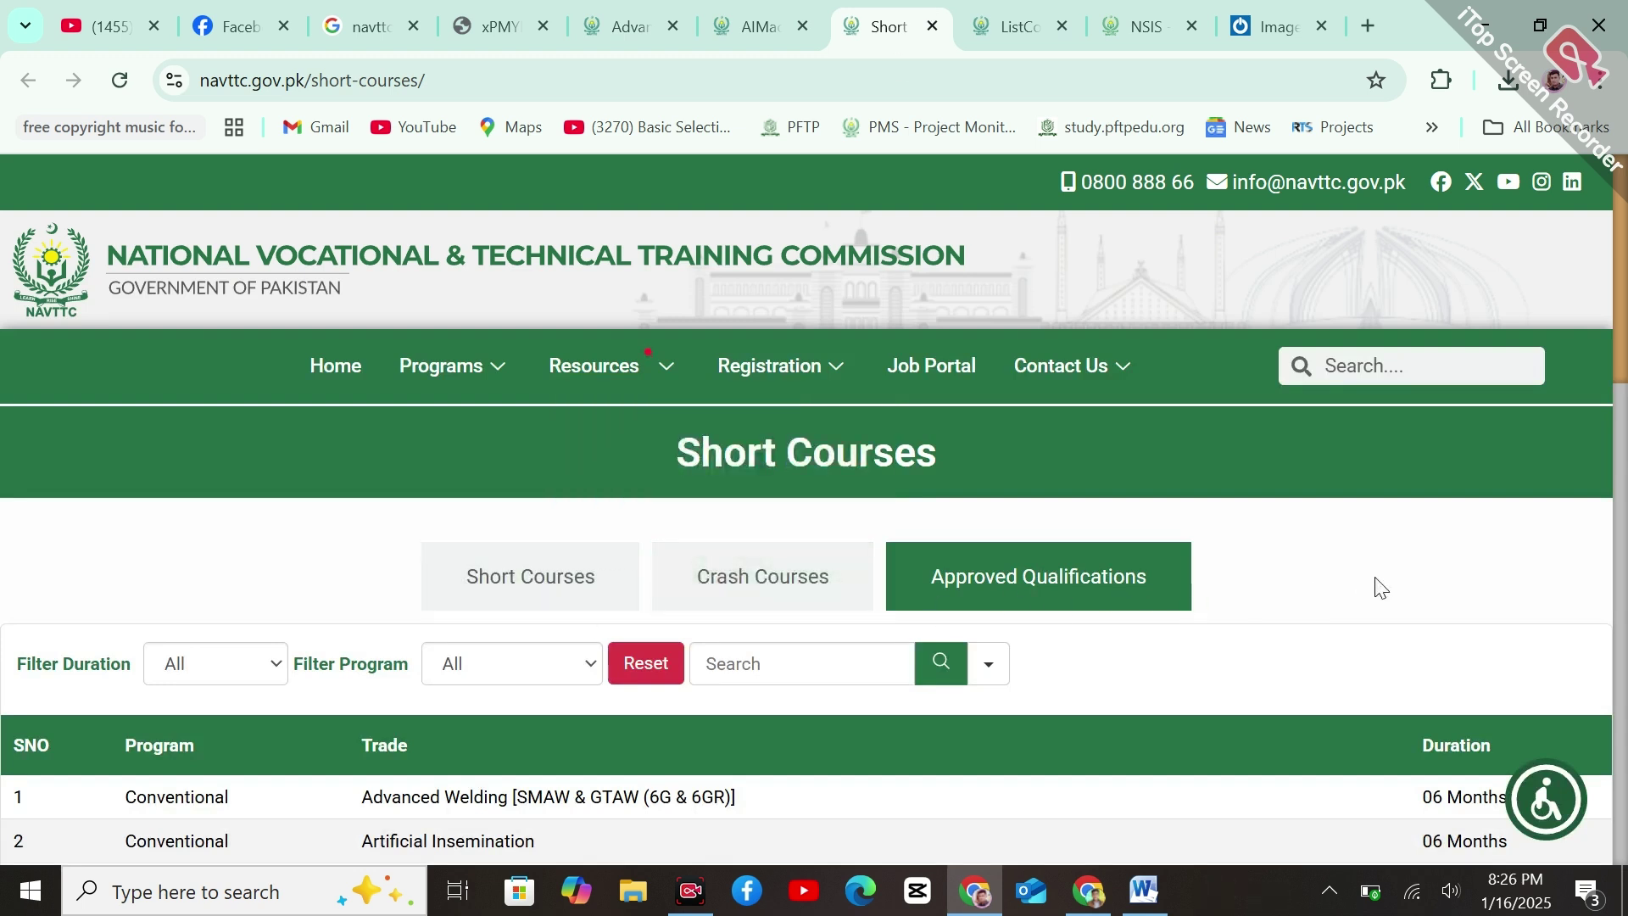
pyautogui.click(759, 26)
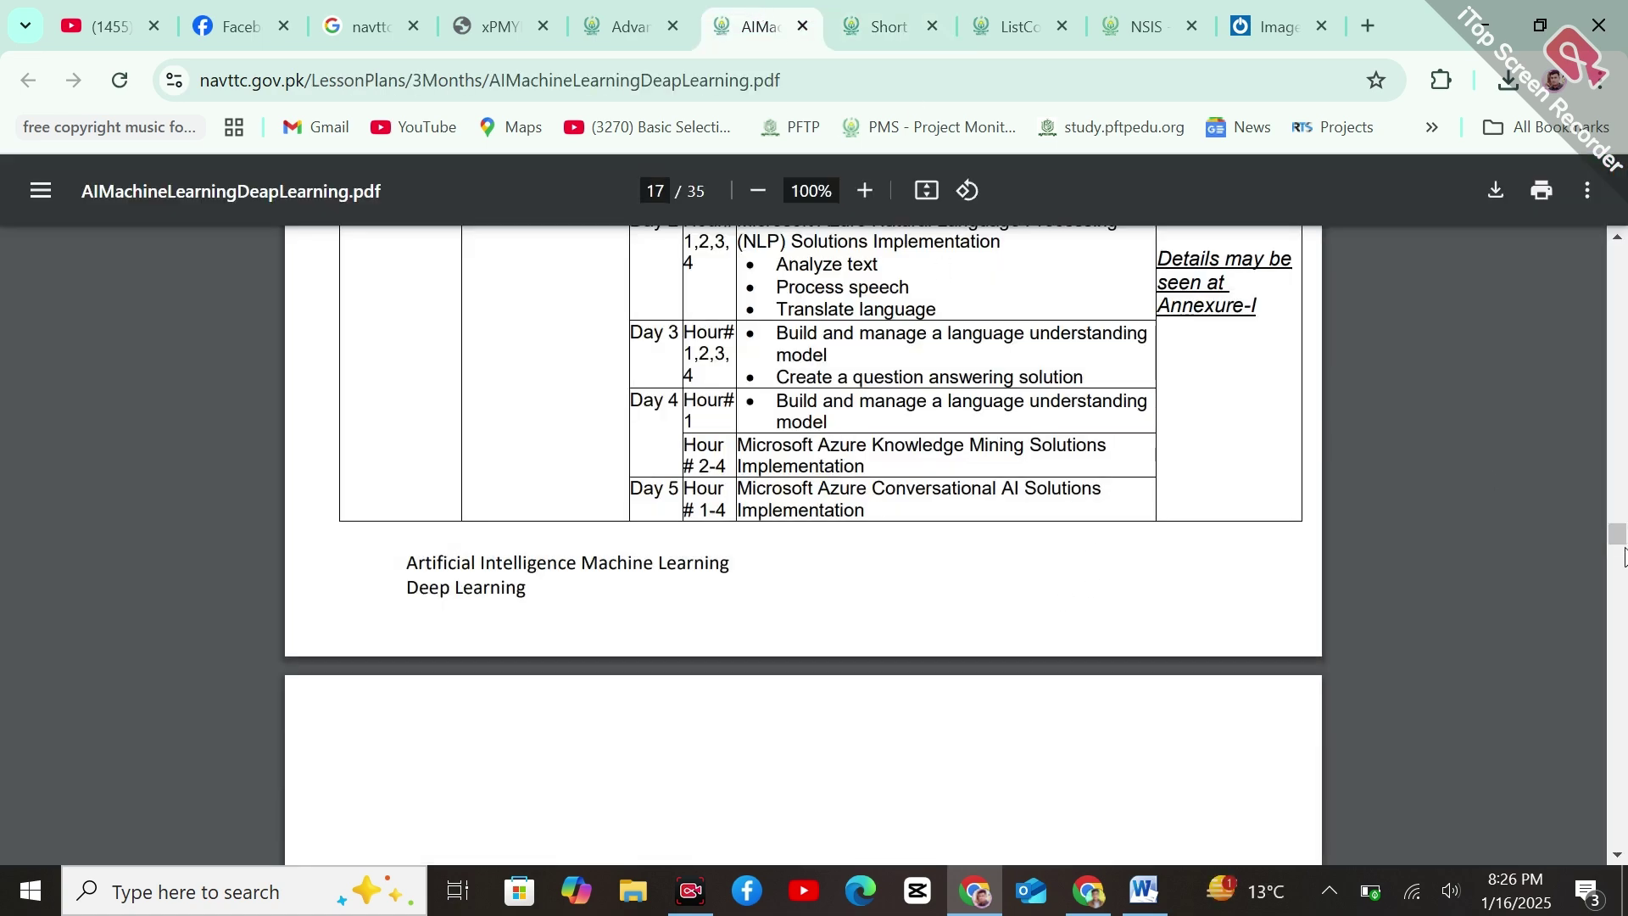
pyautogui.click(1621, 653)
pyautogui.moveTo(1626, 651); pyautogui.dragTo(1626, 682)
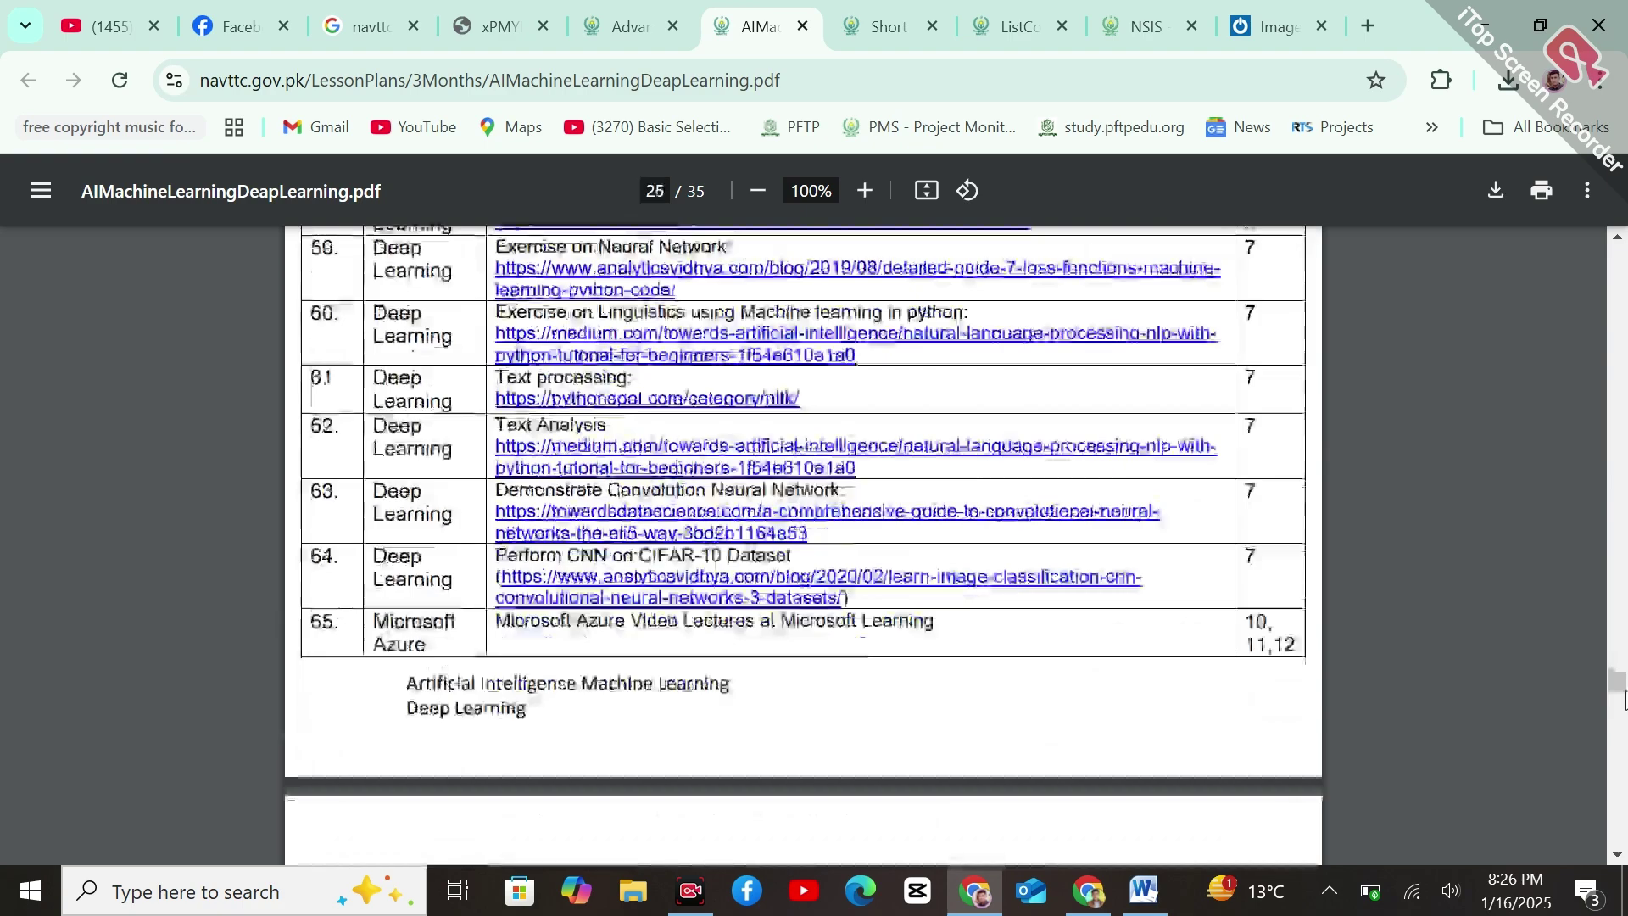
pyautogui.click(1621, 434)
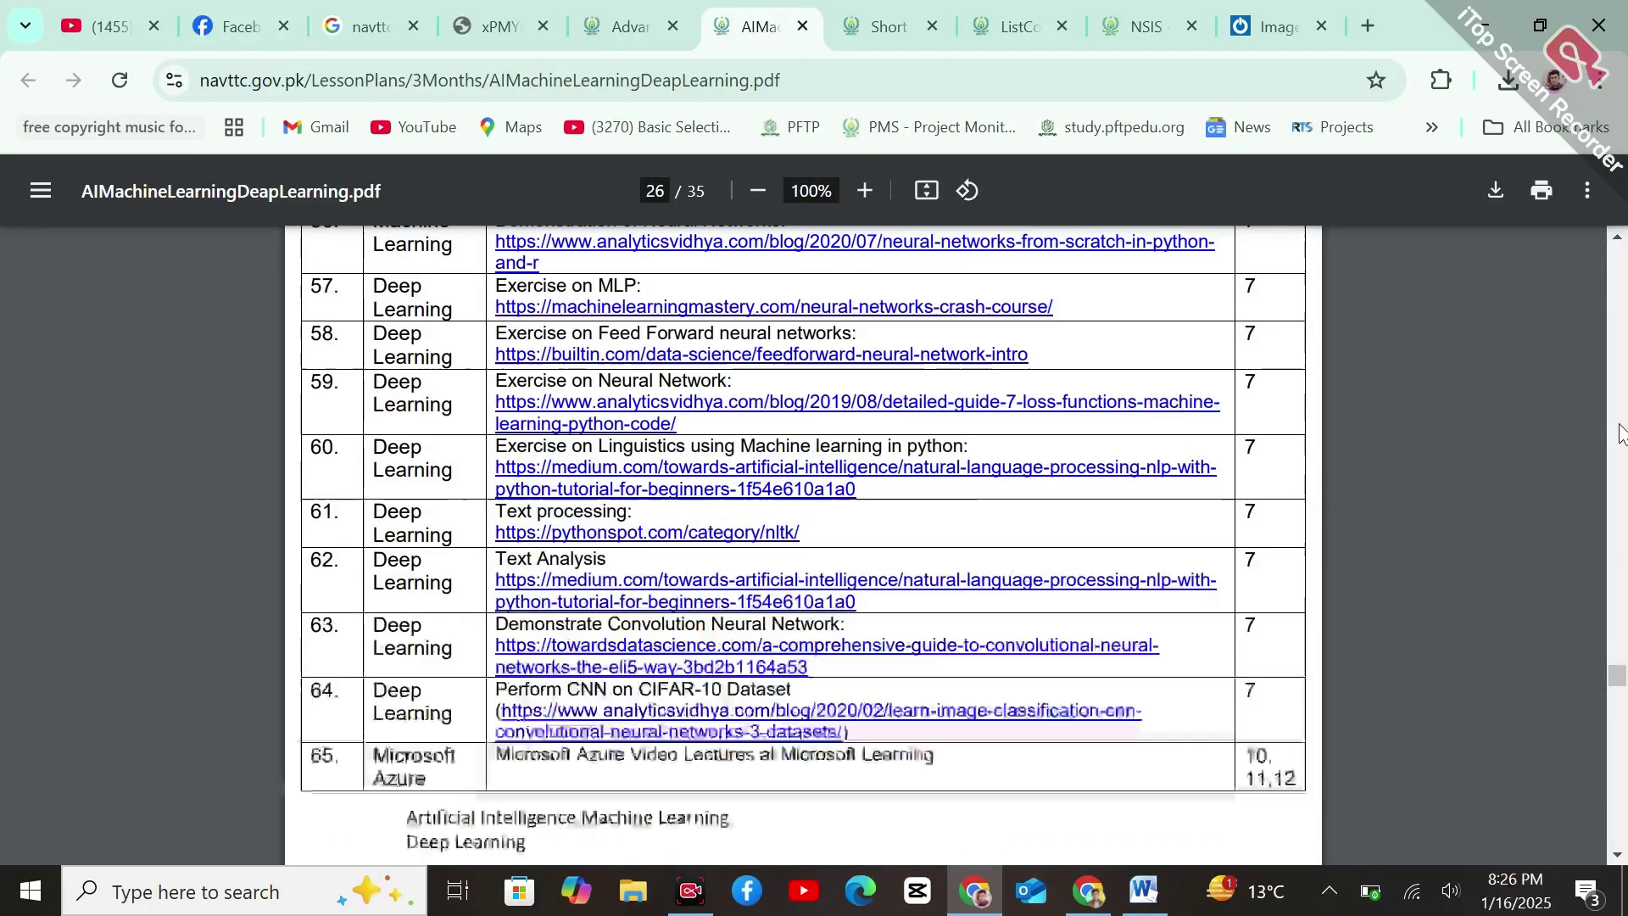
pyautogui.click(1621, 434)
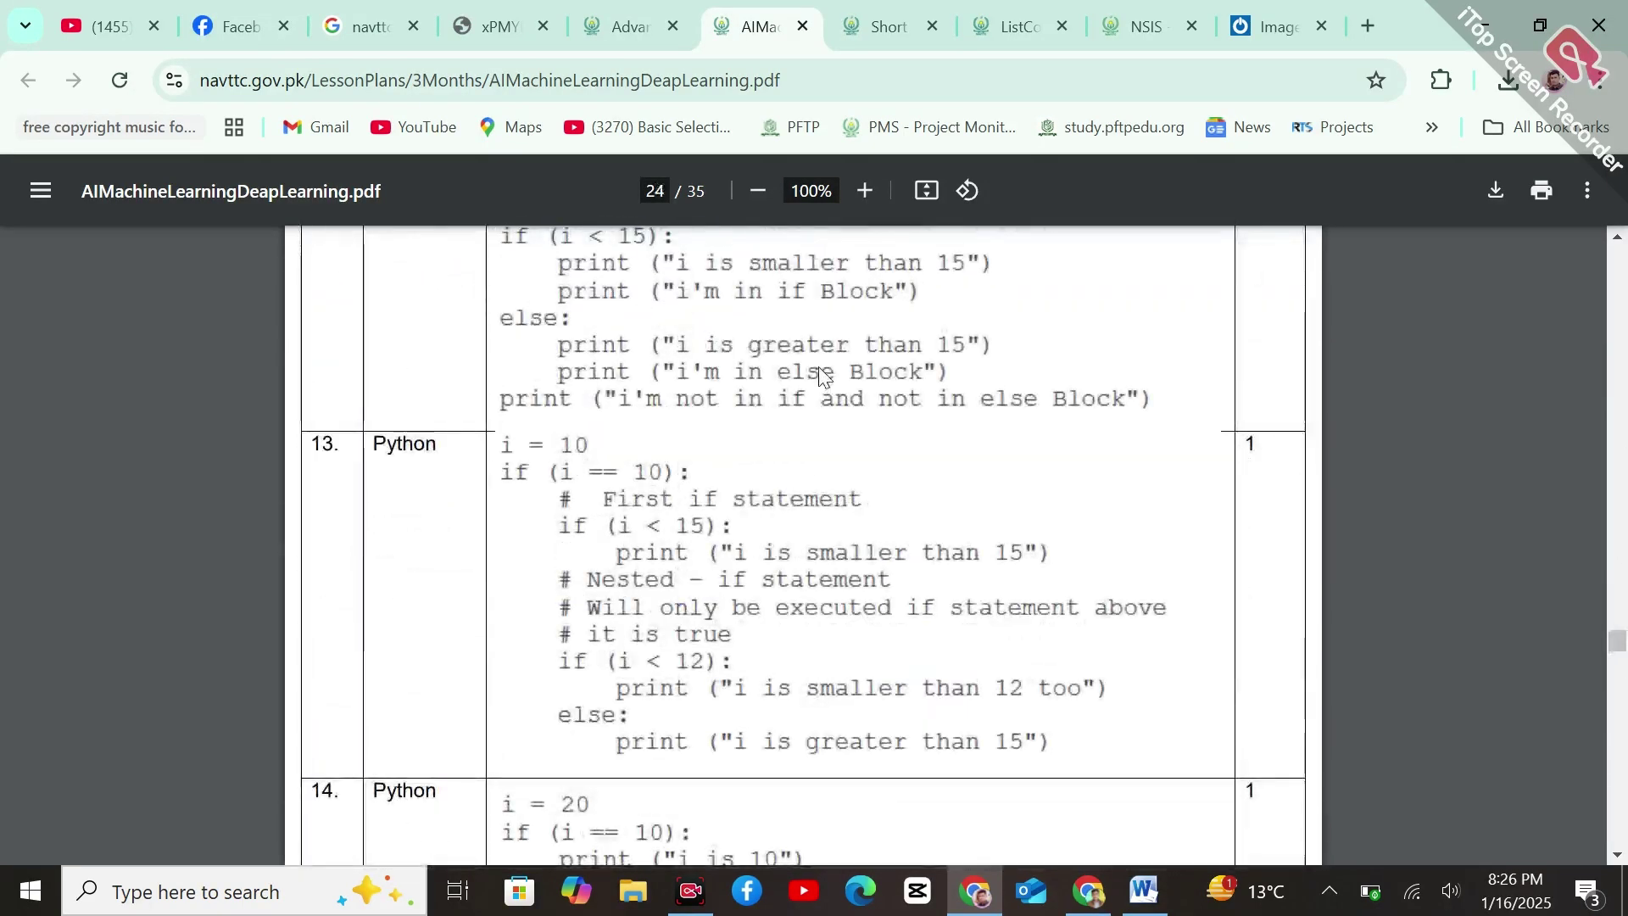
pyautogui.click(859, 10)
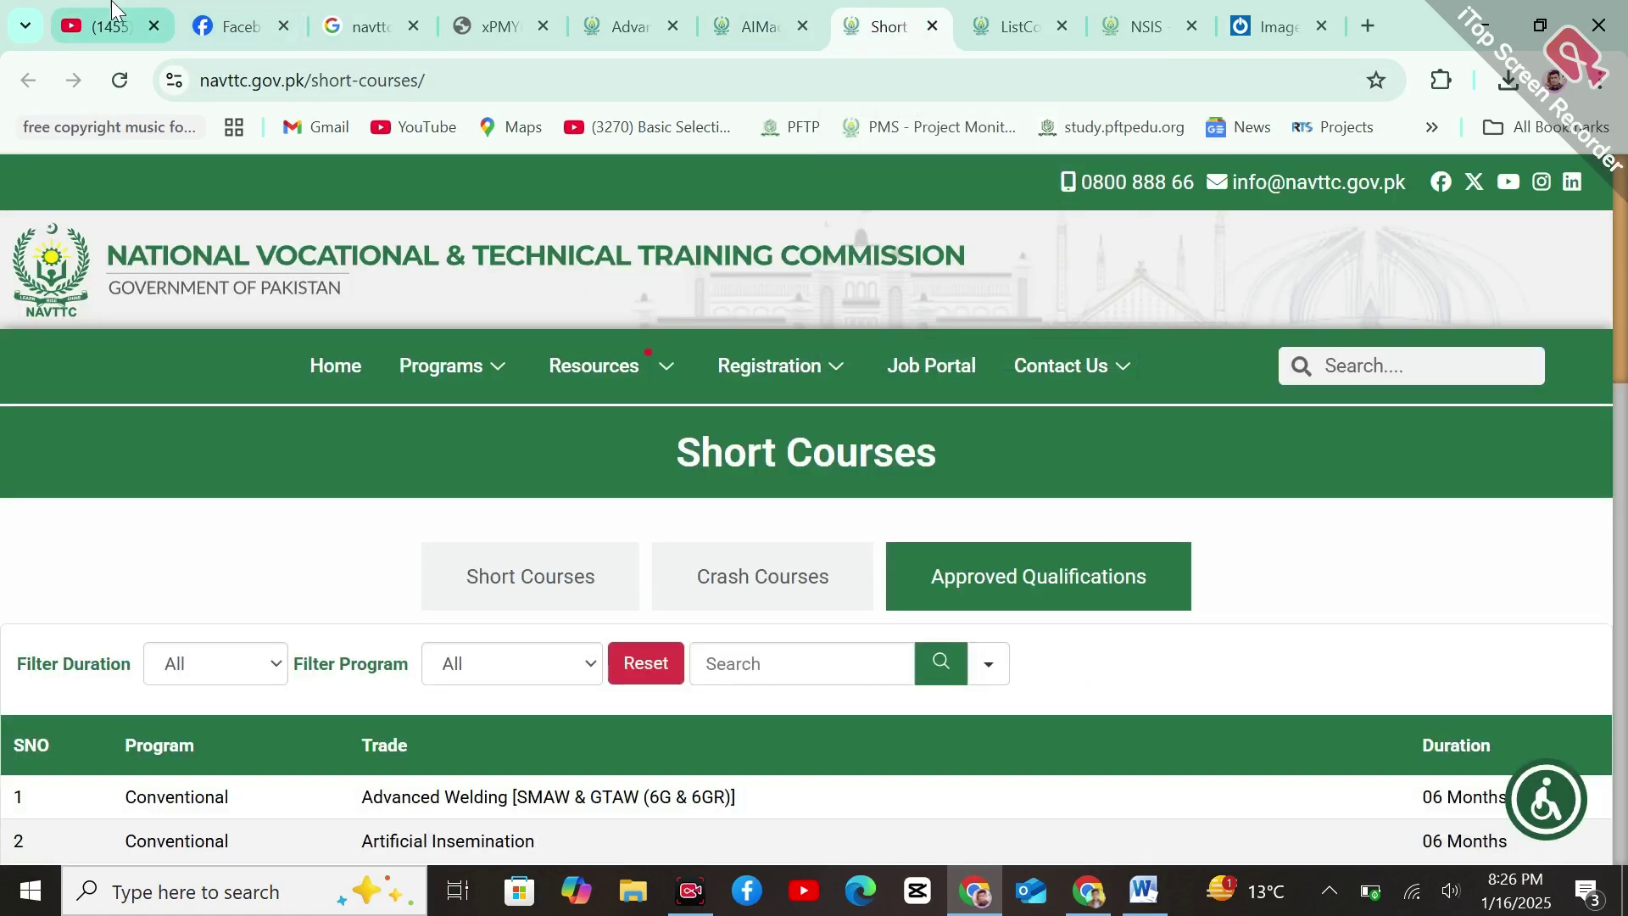
# - View the creator's Facebook page, and browse the home page of the matching YouTube channel
pyautogui.click(234, 15)
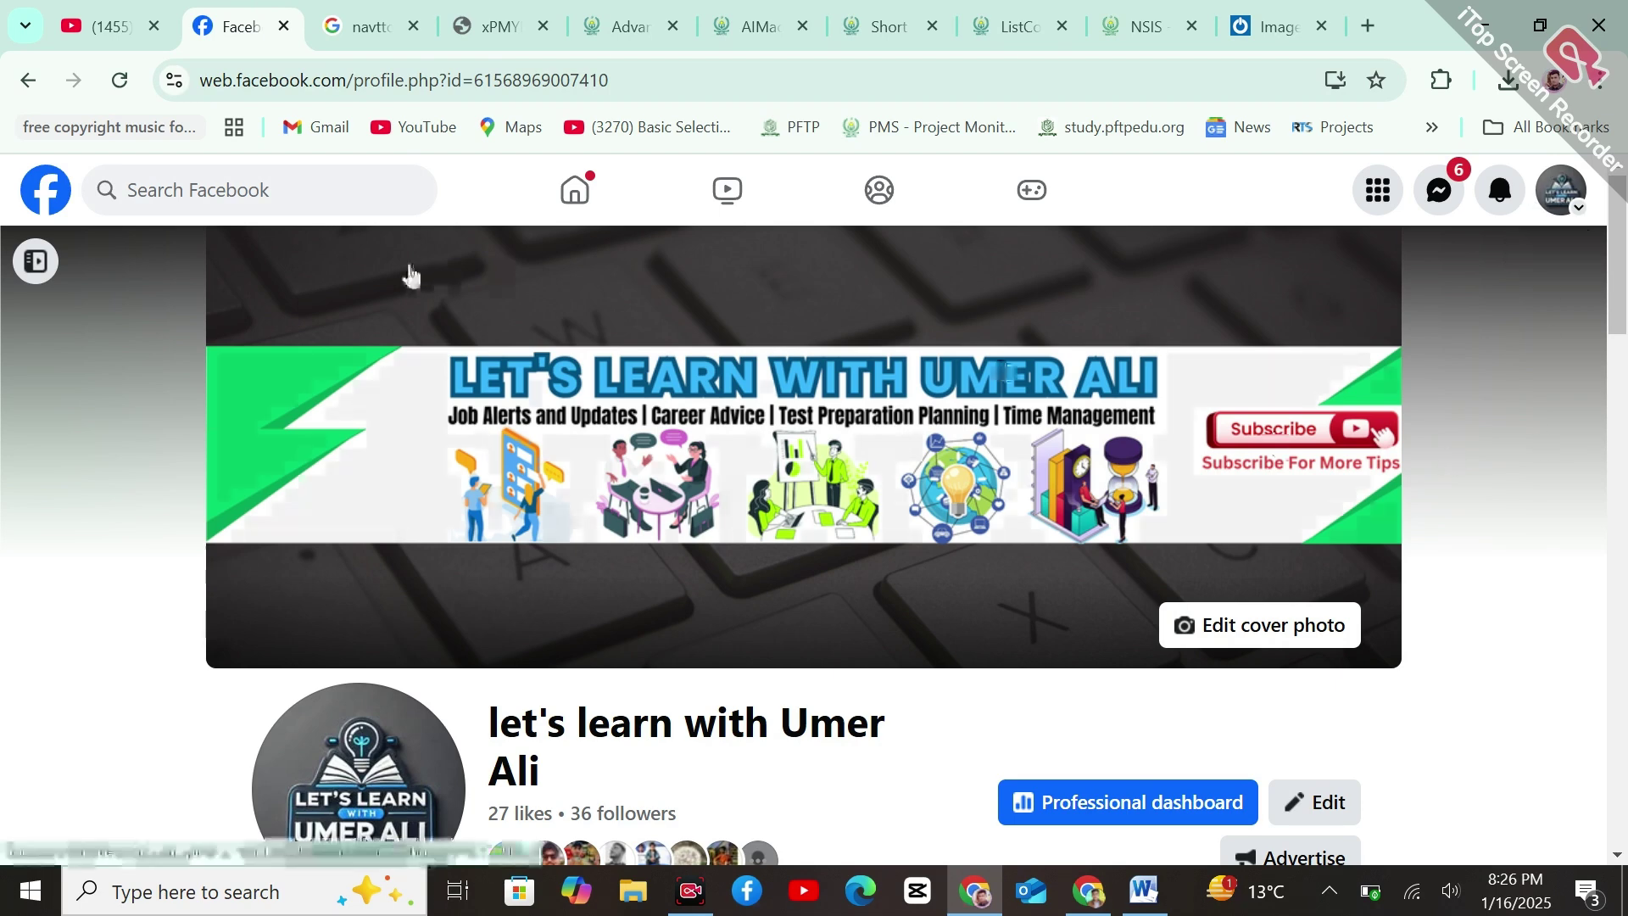
pyautogui.click(127, 24)
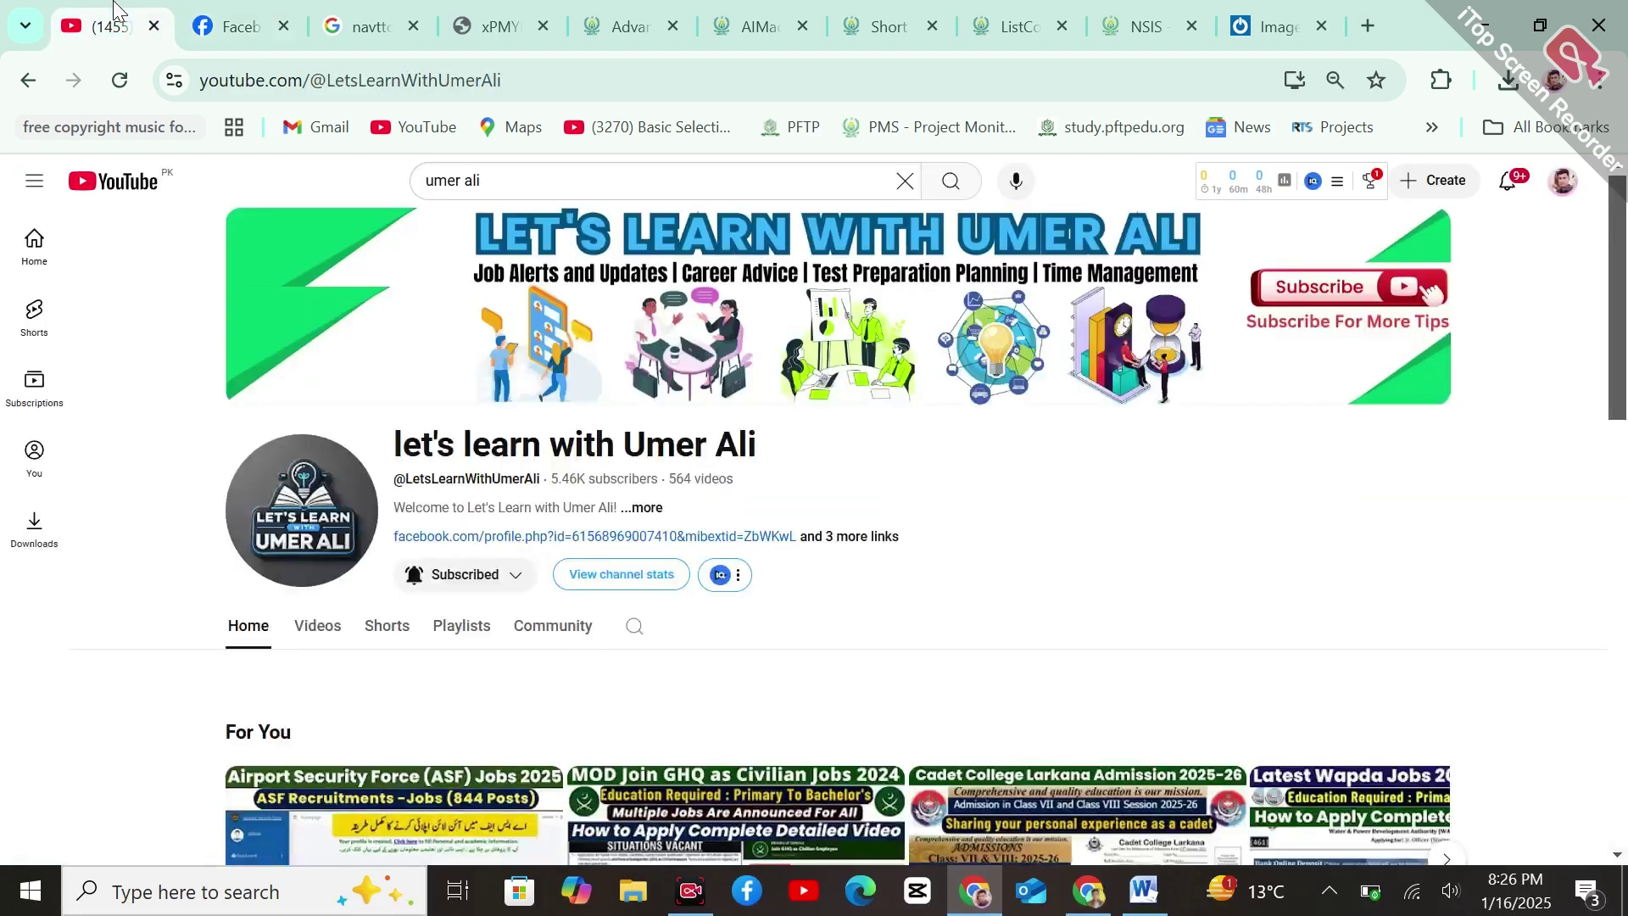
pyautogui.scroll(-5, 1626, 287)
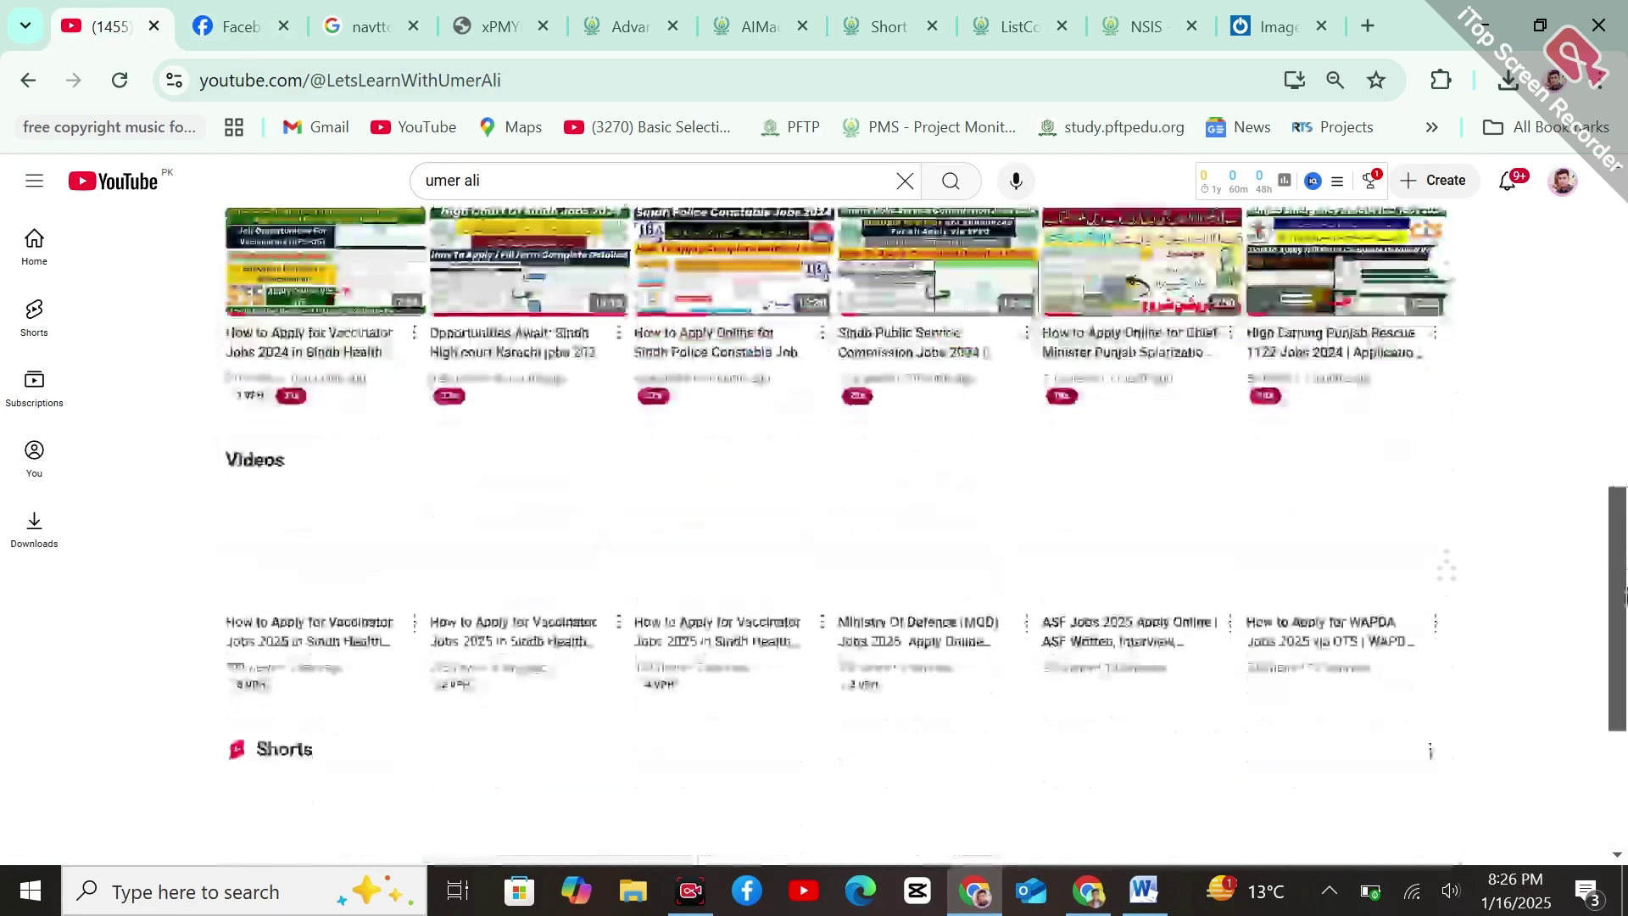
pyautogui.scroll(5, 1625, 270)
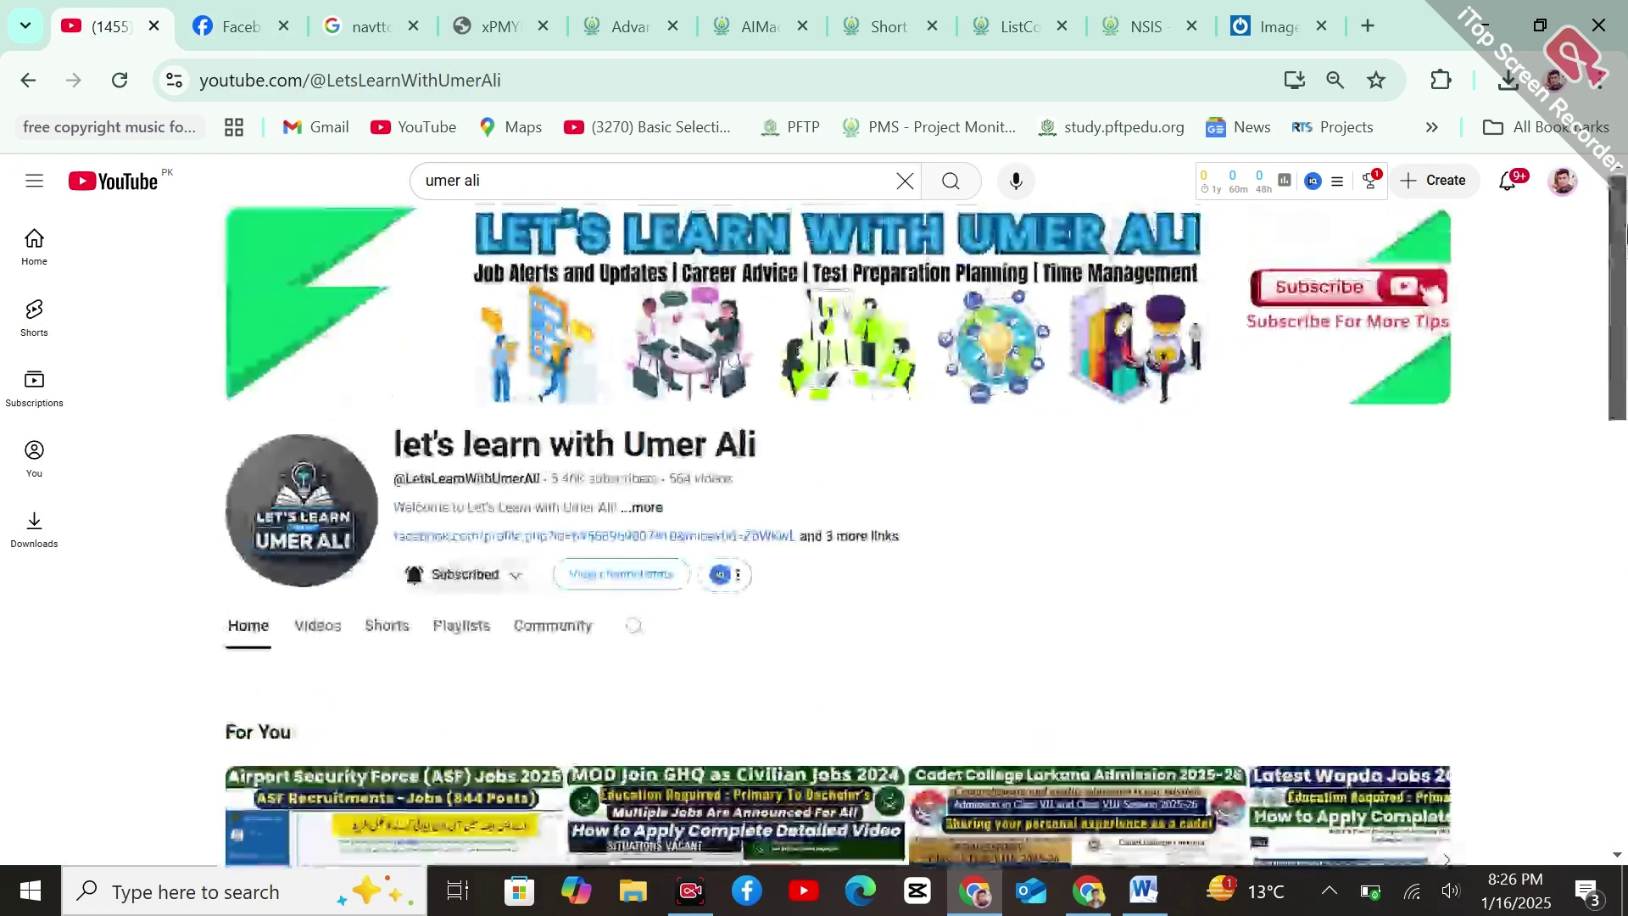